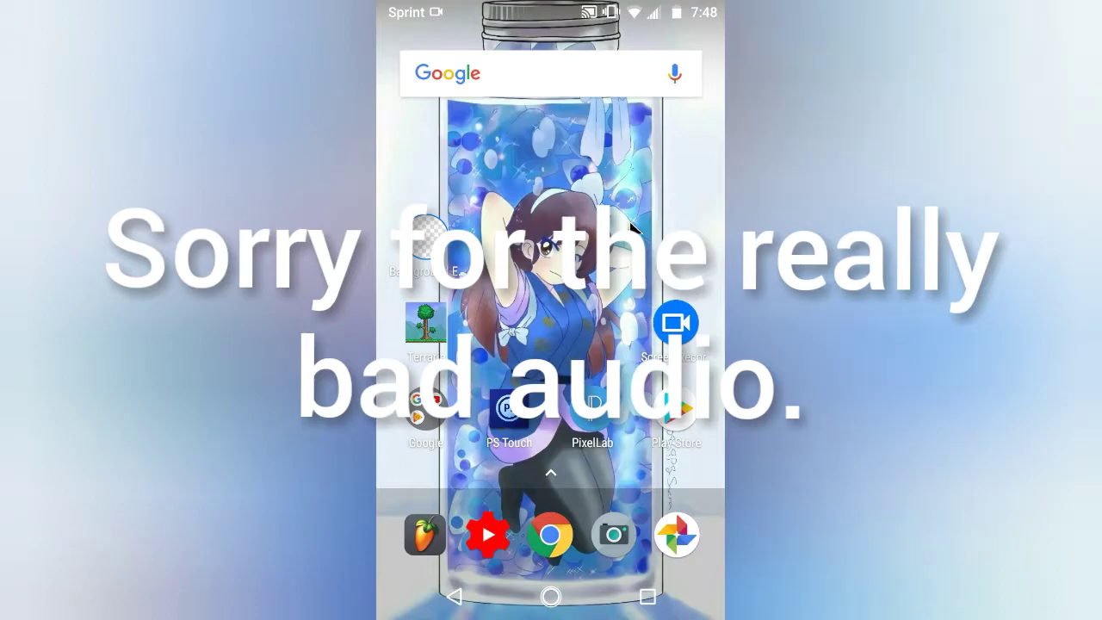
{"action": "left_click", "coordinate": [552, 473]}
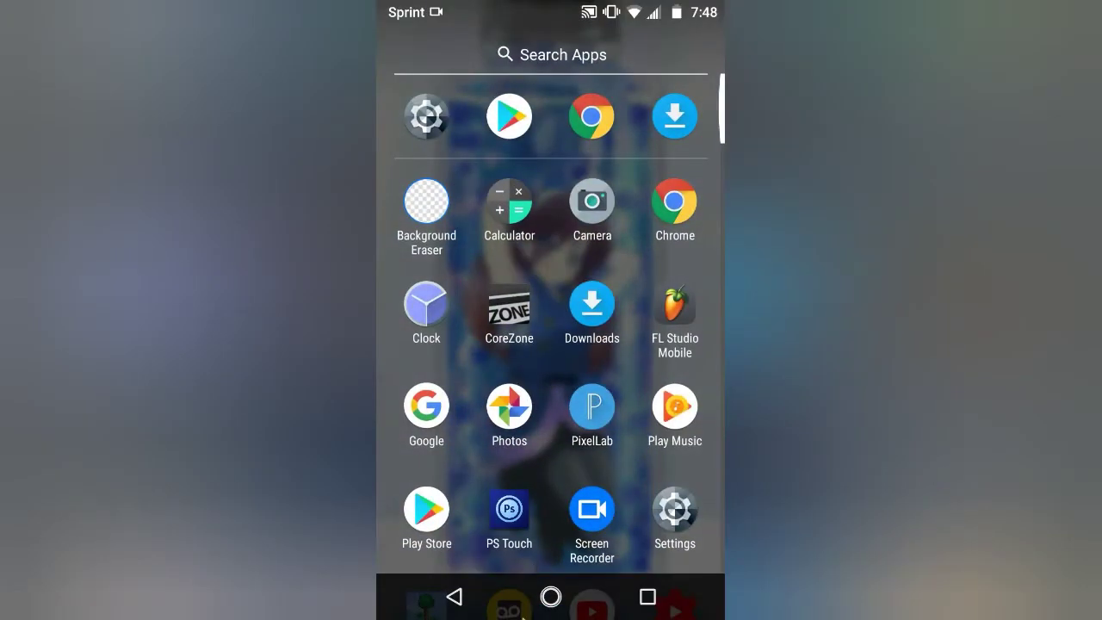
{"action": "left_click", "coordinate": [454, 603]}
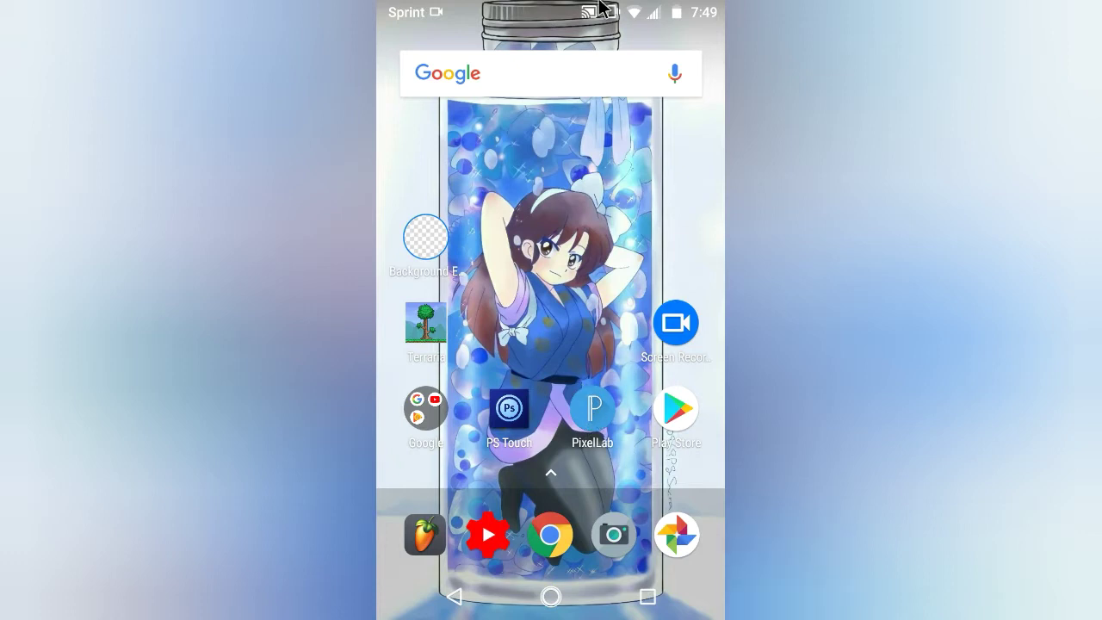
{"action": "left_click_drag", "start_coordinate": [616, 262], "coordinate": [587, 271]}
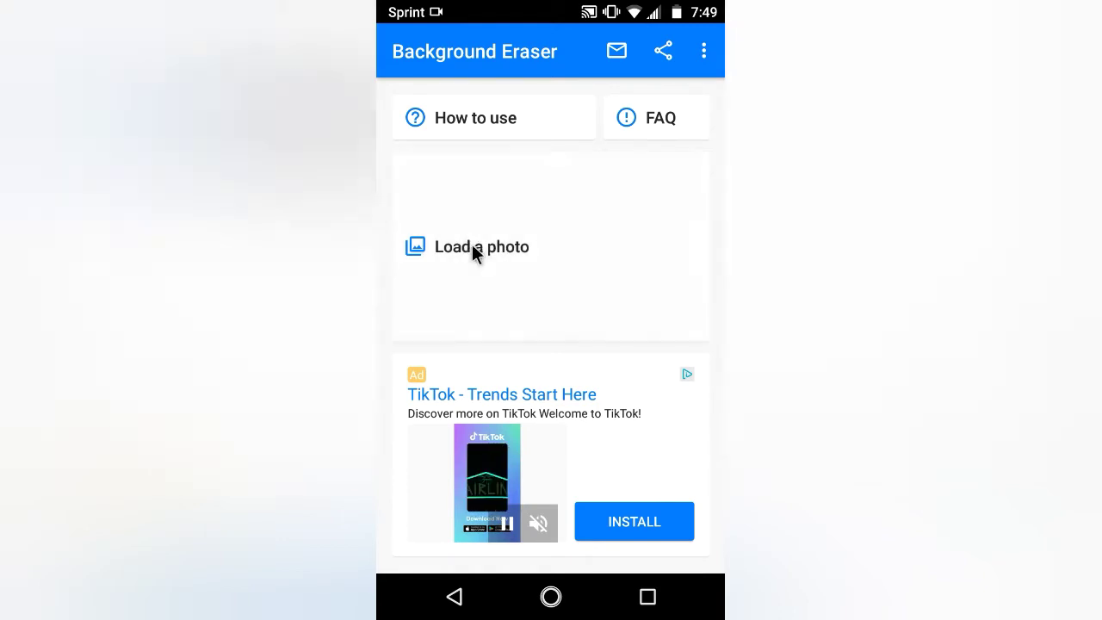
Load the recent game screenshot showing the purple and green cube icon into the background eraser.
{"action": "left_click", "coordinate": [473, 247]}
{"action": "left_click", "coordinate": [642, 355]}
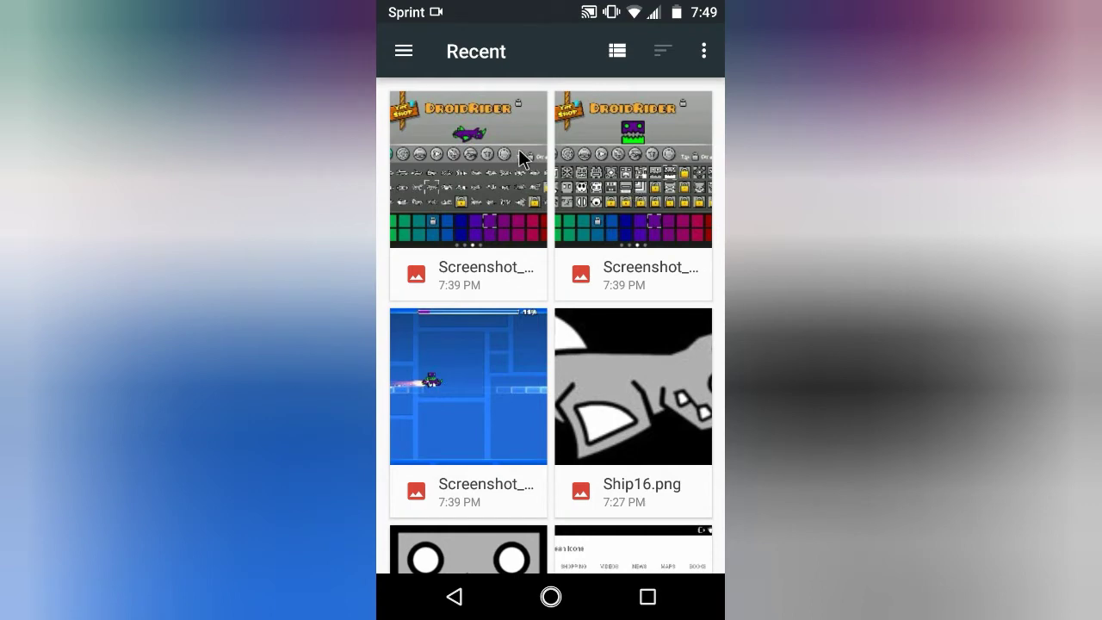
{"action": "left_click", "coordinate": [605, 170]}
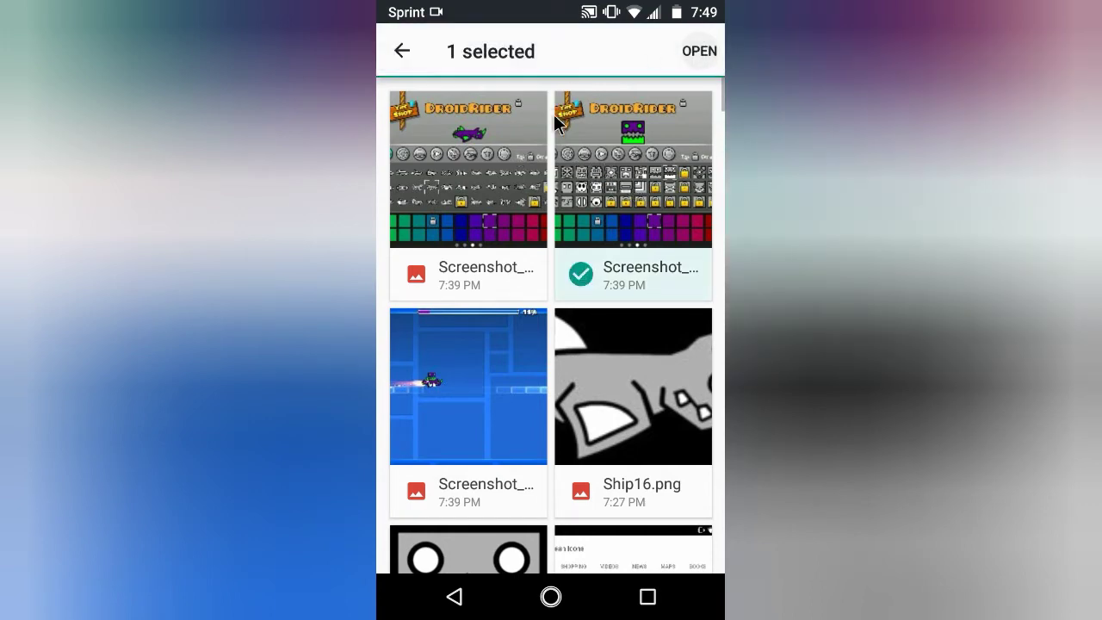
{"action": "left_click", "coordinate": [700, 53]}
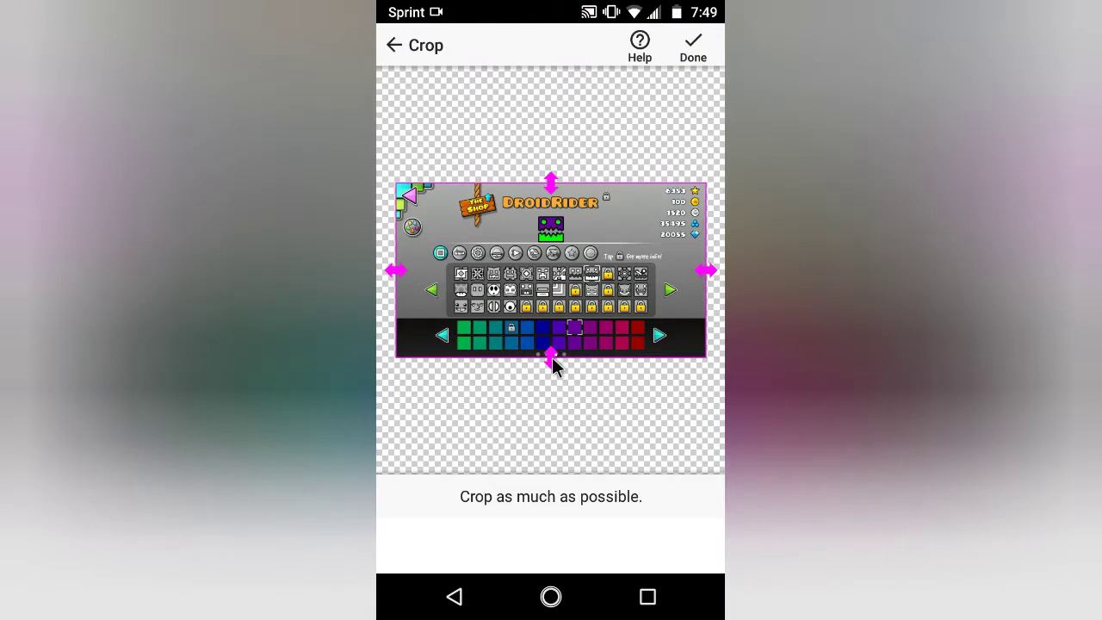
Crop the screenshot tightly around the purple and green cube icon and accept the crop.
{"action": "left_click_drag", "start_coordinate": [552, 359], "coordinate": [552, 260]}
{"action": "left_click_drag", "start_coordinate": [703, 220], "coordinate": [584, 222]}
{"action": "left_click_drag", "start_coordinate": [404, 235], "coordinate": [548, 237]}
{"action": "left_click", "coordinate": [694, 47]}
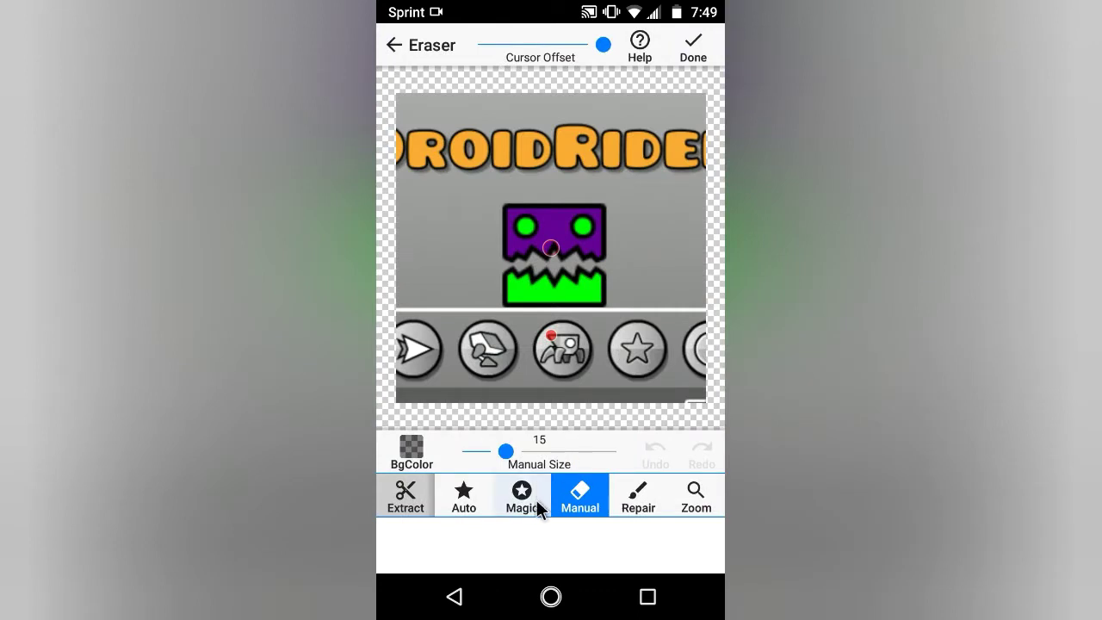
Erase the grey background around the cube icon with the Magic eraser.
{"action": "left_click", "coordinate": [535, 503]}
{"action": "mouse_move", "coordinate": [646, 263]}
{"action": "left_mouse_down"}
{"action": "mouse_move", "coordinate": [632, 353]}
{"action": "mouse_move", "coordinate": [619, 274]}
{"action": "mouse_move", "coordinate": [564, 260]}
{"action": "mouse_move", "coordinate": [501, 263]}
{"action": "mouse_move", "coordinate": [482, 286]}
{"action": "mouse_move", "coordinate": [480, 344]}
{"action": "mouse_move", "coordinate": [480, 320]}
{"action": "mouse_move", "coordinate": [439, 344]}
{"action": "mouse_move", "coordinate": [444, 358]}
{"action": "left_mouse_up"}
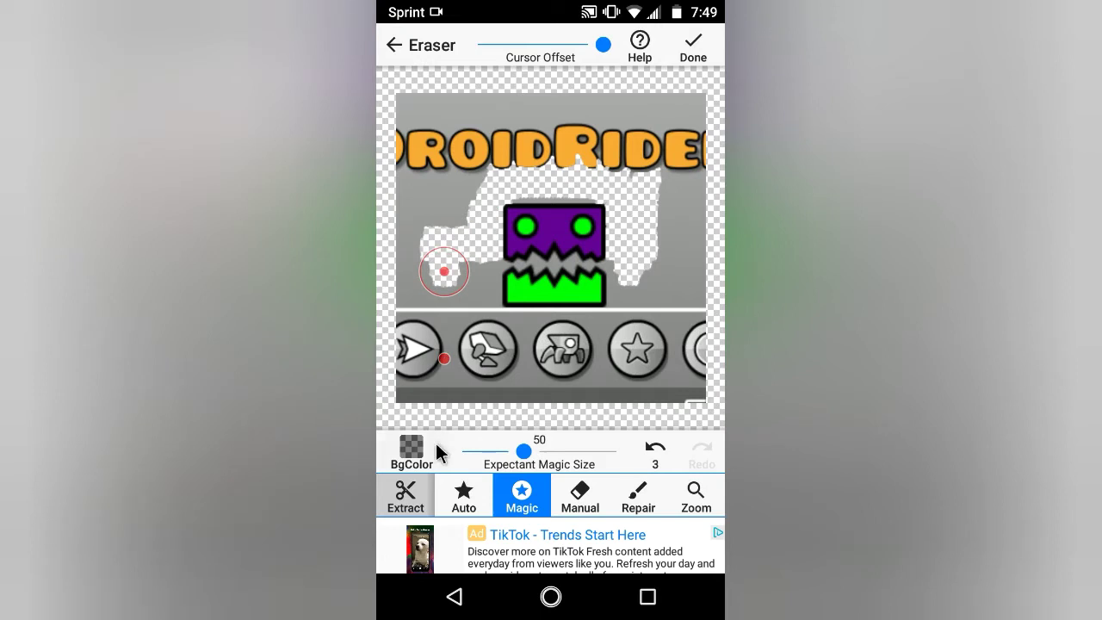
{"action": "left_click", "coordinate": [420, 448]}
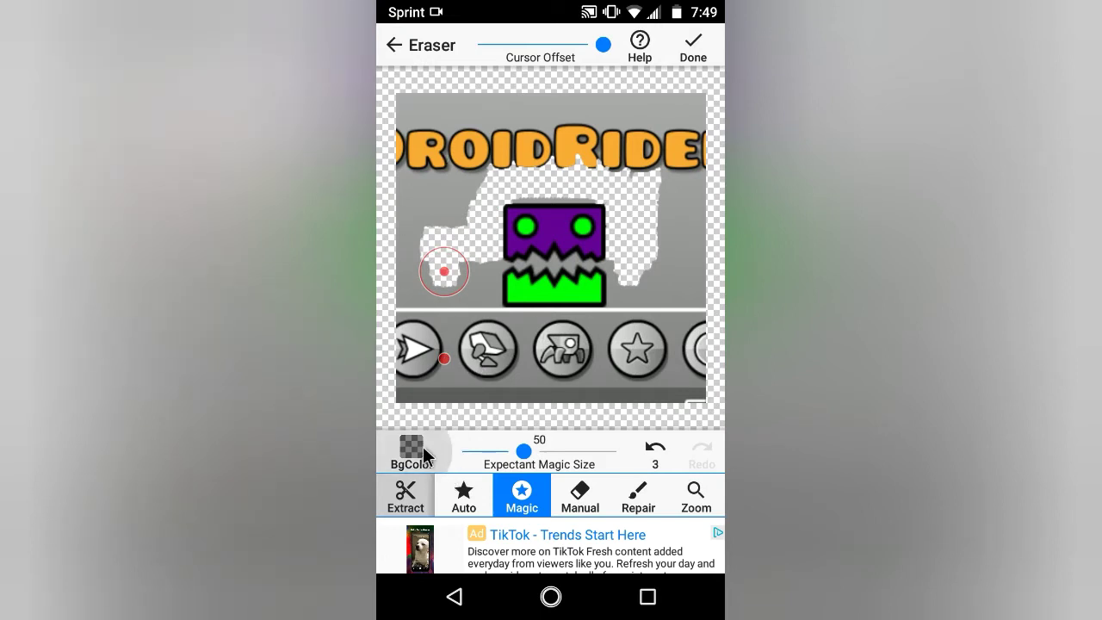
{"action": "left_click", "coordinate": [411, 443]}
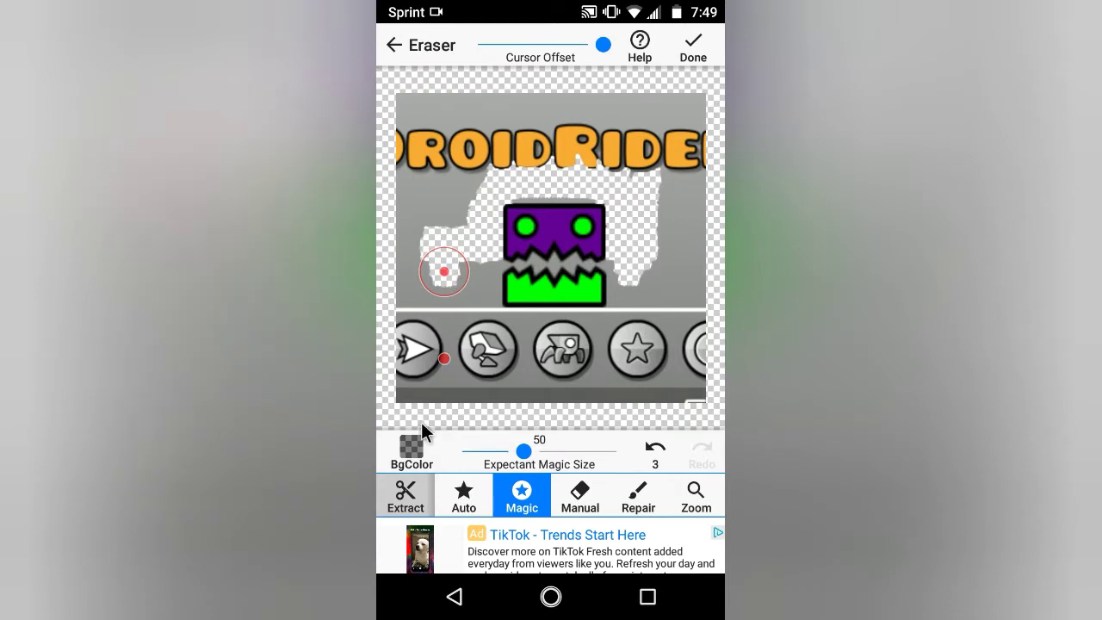
{"action": "left_click", "coordinate": [418, 451]}
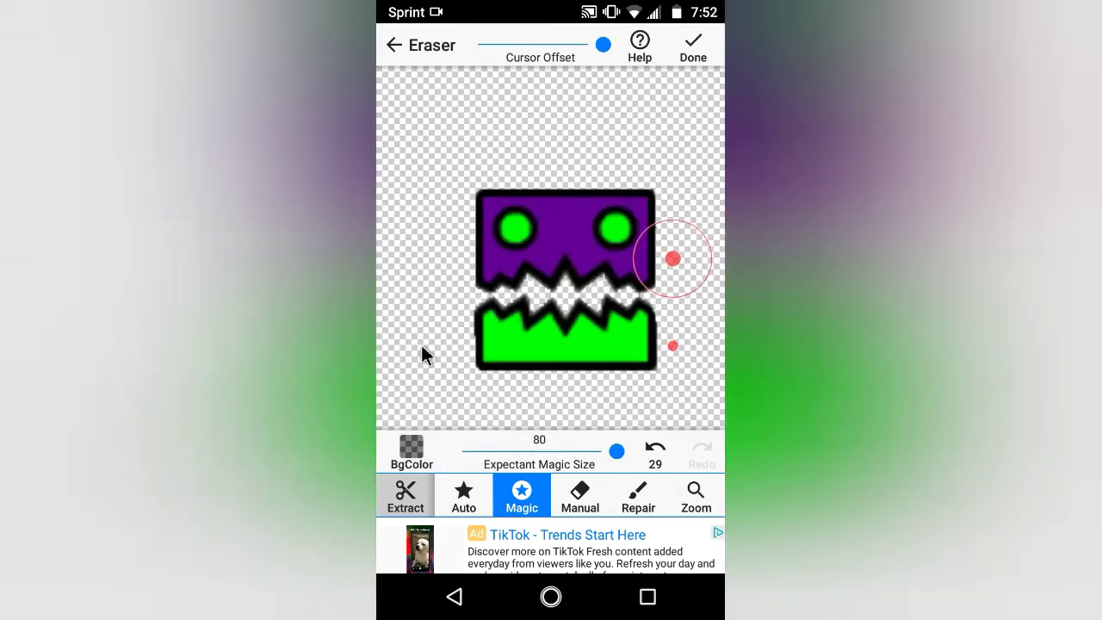
Try the Auto eraser on the cube's purple fill, and undo that erasure.
{"action": "left_click", "coordinate": [470, 500]}
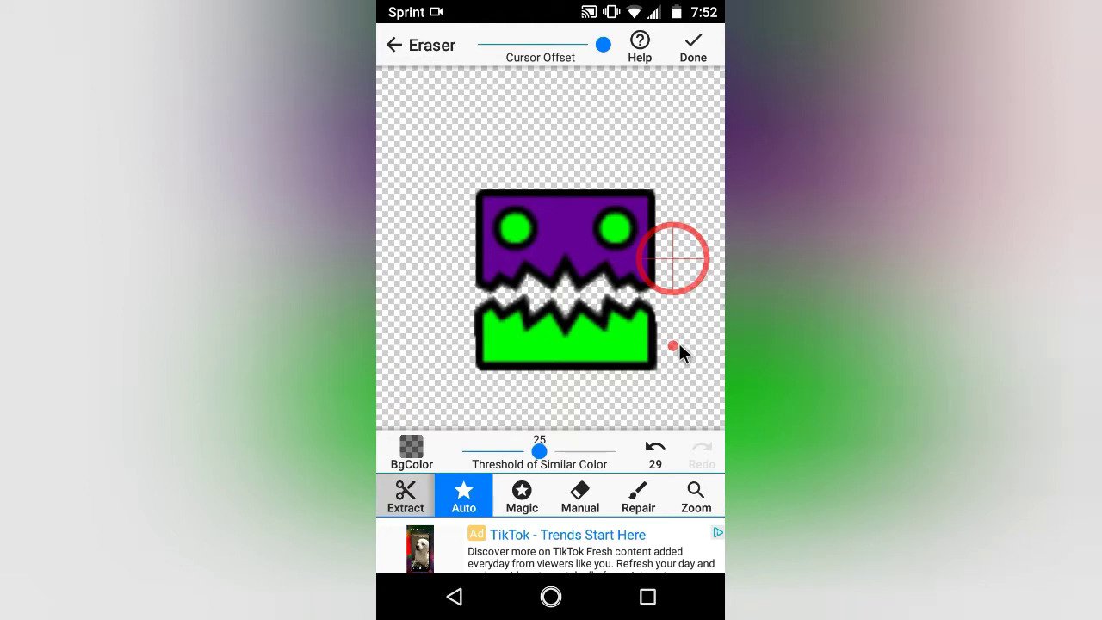
{"action": "mouse_move", "coordinate": [667, 344]}
{"action": "left_mouse_down"}
{"action": "mouse_move", "coordinate": [607, 339]}
{"action": "mouse_move", "coordinate": [588, 448]}
{"action": "mouse_move", "coordinate": [524, 225]}
{"action": "mouse_move", "coordinate": [540, 372]}
{"action": "mouse_move", "coordinate": [496, 278]}
{"action": "mouse_move", "coordinate": [531, 378]}
{"action": "mouse_move", "coordinate": [553, 387]}
{"action": "mouse_move", "coordinate": [566, 325]}
{"action": "left_mouse_up"}
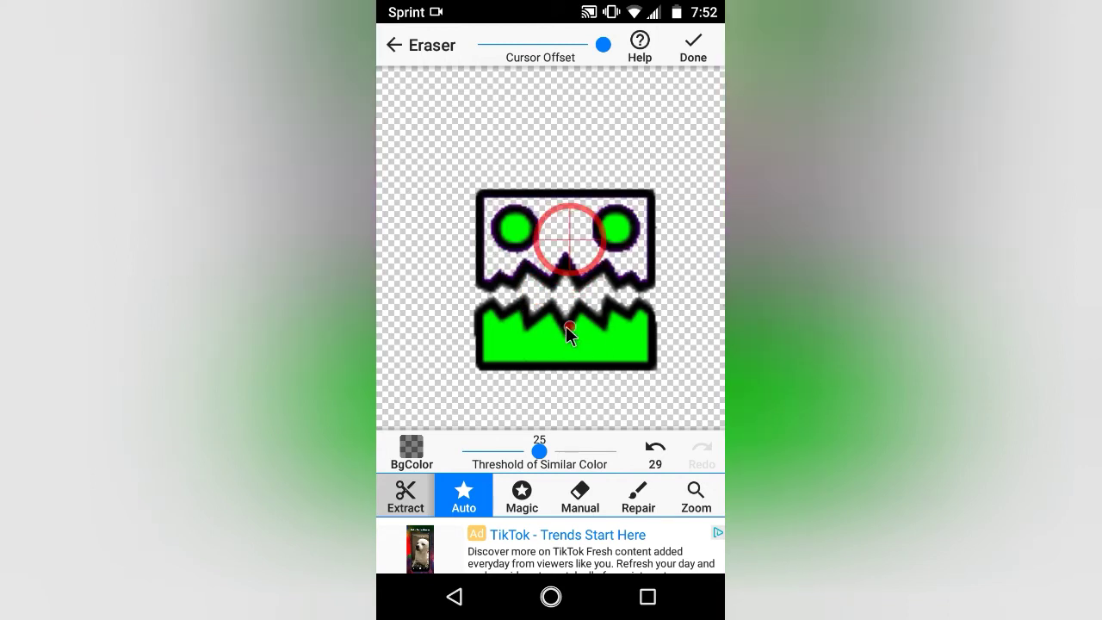
{"action": "left_click", "coordinate": [662, 464]}
{"action": "left_click", "coordinate": [655, 449]}
{"action": "left_click", "coordinate": [655, 449]}
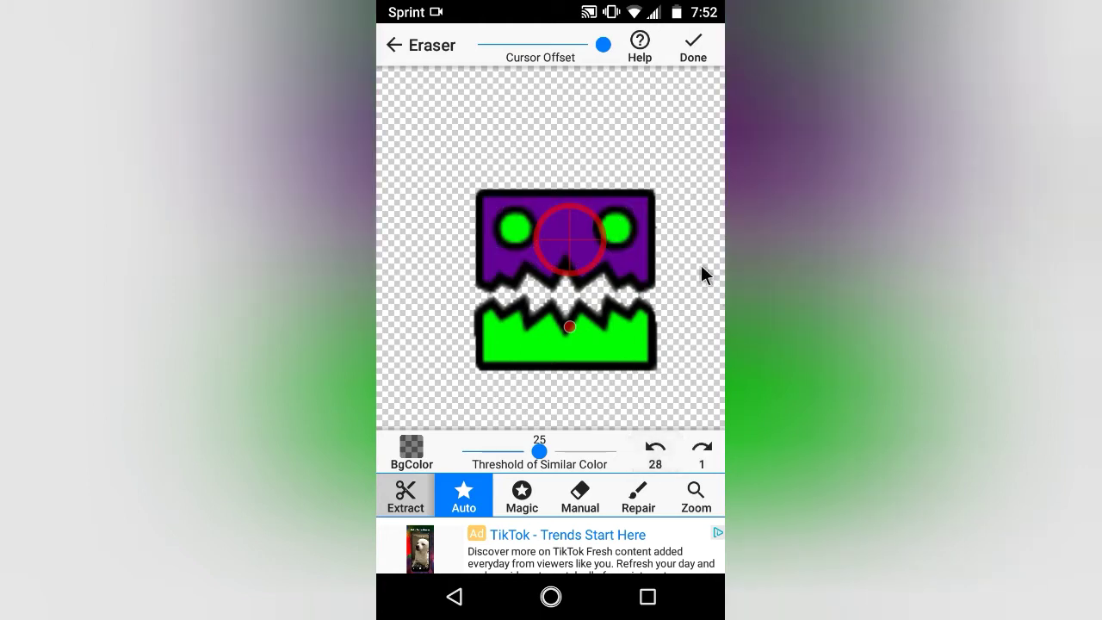
Finish the cube's erasing, compare the edge smoothing levels, and save the cutout with smoothing 1.
{"action": "left_click", "coordinate": [691, 53]}
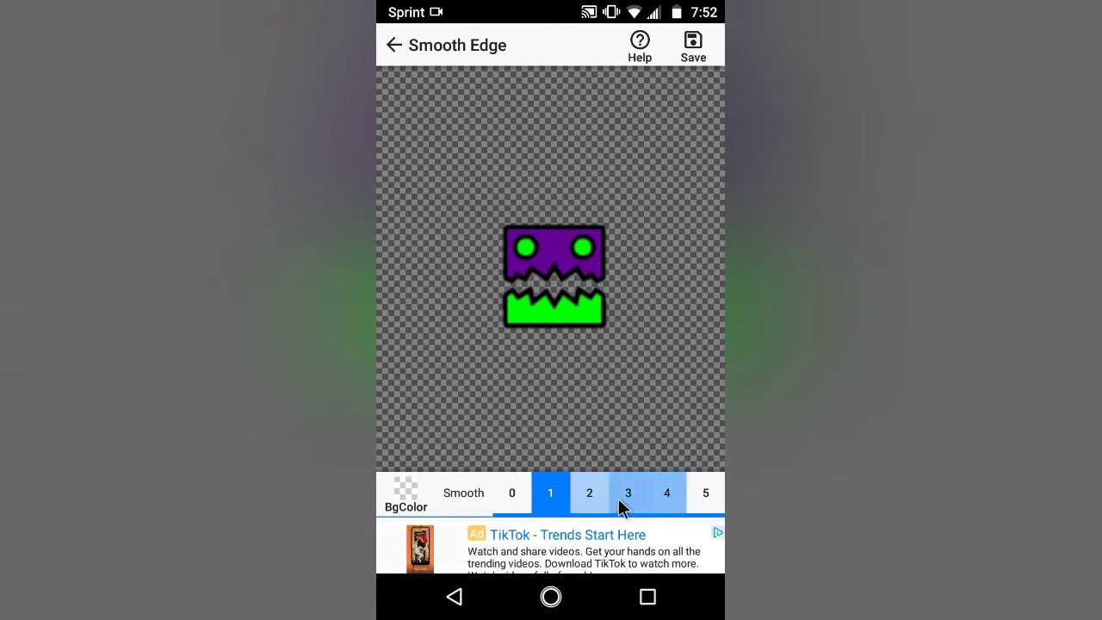
{"action": "left_click", "coordinate": [581, 488]}
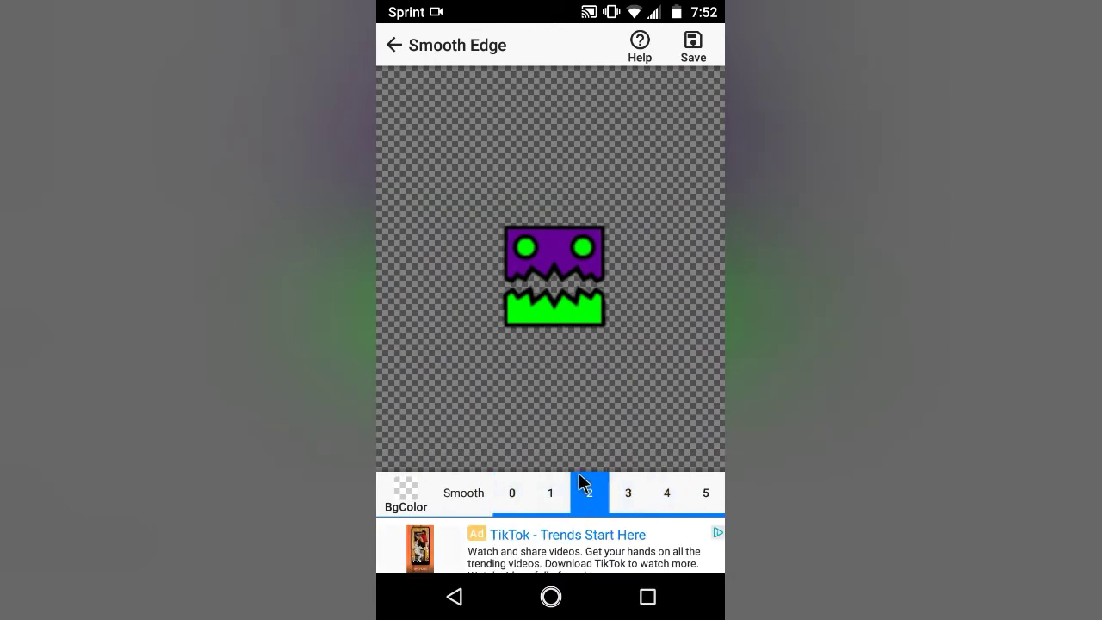
{"action": "left_click", "coordinate": [628, 492]}
{"action": "left_click", "coordinate": [667, 493]}
{"action": "left_click", "coordinate": [589, 493]}
{"action": "left_click", "coordinate": [516, 494]}
{"action": "left_click", "coordinate": [552, 499]}
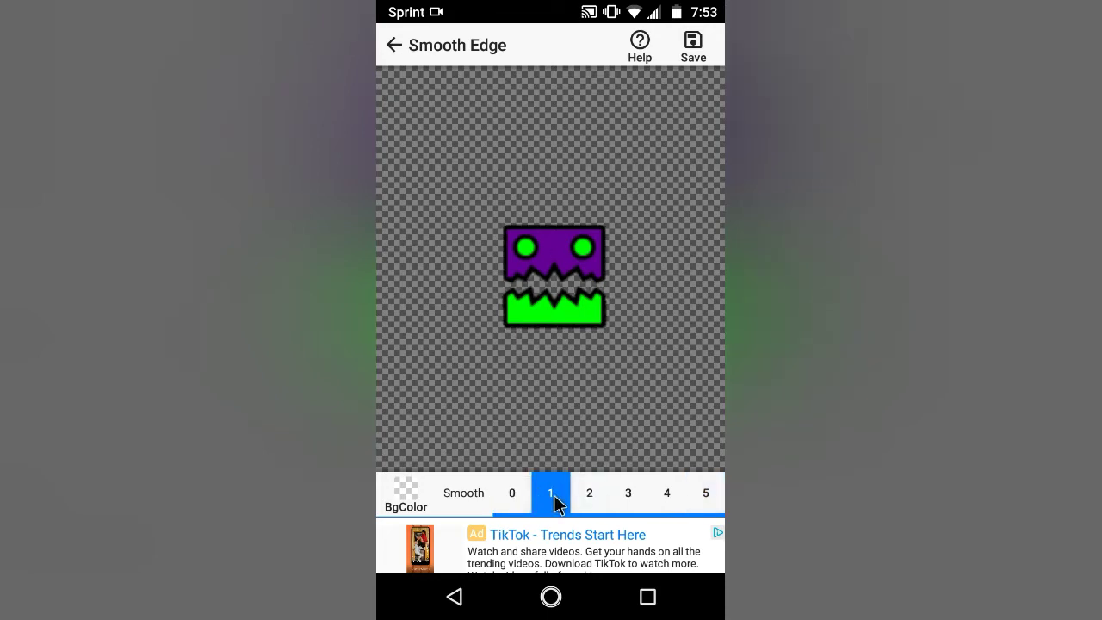
{"action": "left_click", "coordinate": [694, 45]}
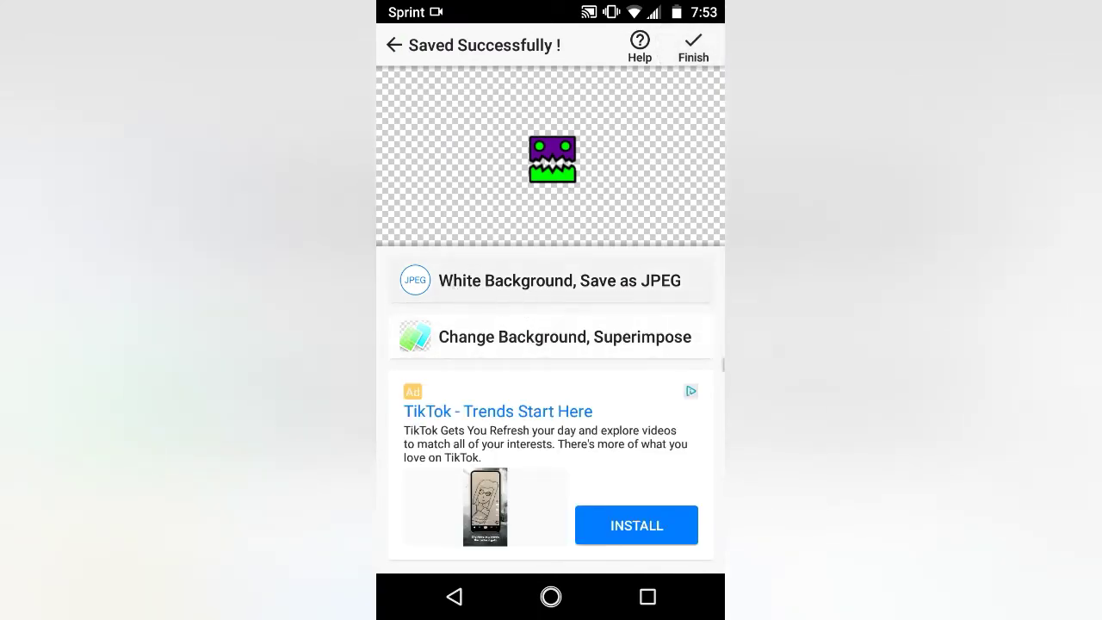
{"action": "right_click", "coordinate": [564, 210]}
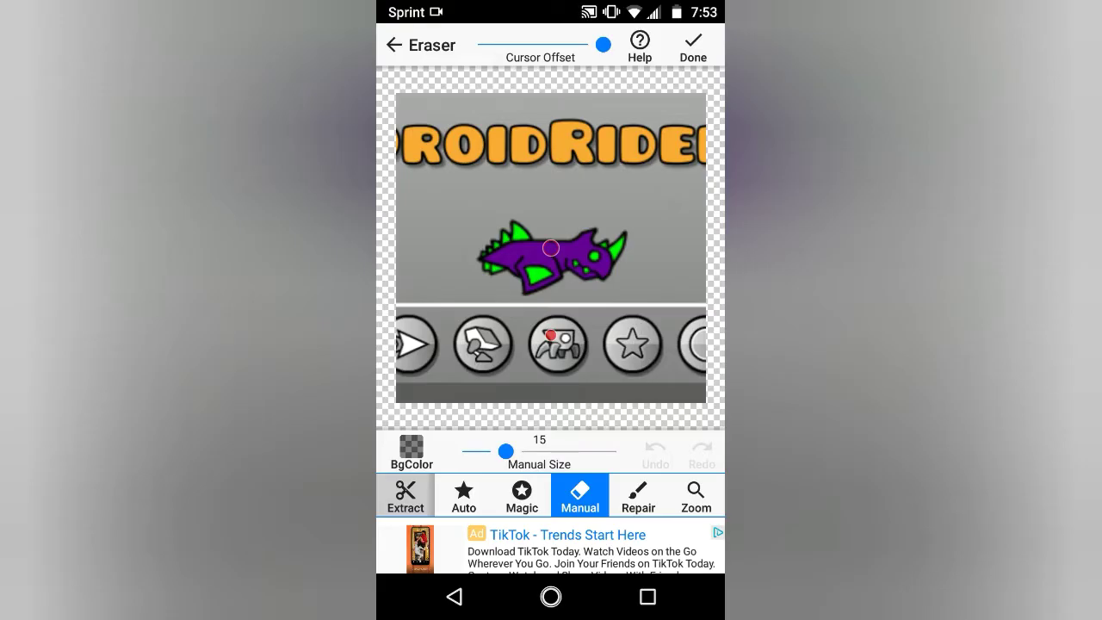
Erase the grey background around the purple rhino ship with the Magic and Auto erasers.
{"action": "left_click", "coordinate": [522, 495]}
{"action": "left_click", "coordinate": [446, 314]}
{"action": "left_click", "coordinate": [463, 495]}
{"action": "left_click_drag", "start_coordinate": [591, 227], "coordinate": [560, 286]}
Set the Magic eraser to its maximum size and erase more of the background around the ship.
{"action": "left_click", "coordinate": [521, 495]}
{"action": "left_click_drag", "start_coordinate": [523, 451], "coordinate": [616, 450]}
{"action": "mouse_move", "coordinate": [447, 196]}
{"action": "left_mouse_down"}
{"action": "mouse_move", "coordinate": [399, 239]}
{"action": "mouse_move", "coordinate": [405, 180]}
{"action": "mouse_move", "coordinate": [593, 170]}
{"action": "mouse_move", "coordinate": [696, 210]}
{"action": "mouse_move", "coordinate": [595, 249]}
{"action": "mouse_move", "coordinate": [424, 255]}
{"action": "mouse_move", "coordinate": [473, 215]}
{"action": "mouse_move", "coordinate": [522, 214]}
{"action": "mouse_move", "coordinate": [600, 182]}
{"action": "mouse_move", "coordinate": [642, 185]}
{"action": "mouse_move", "coordinate": [626, 200]}
{"action": "mouse_move", "coordinate": [686, 234]}
{"action": "mouse_move", "coordinate": [680, 256]}
{"action": "mouse_move", "coordinate": [672, 251]}
{"action": "left_mouse_up"}
{"action": "left_click", "coordinate": [411, 452]}
{"action": "mouse_move", "coordinate": [646, 209]}
{"action": "left_mouse_down"}
{"action": "mouse_move", "coordinate": [677, 381]}
{"action": "mouse_move", "coordinate": [638, 407]}
{"action": "mouse_move", "coordinate": [485, 399]}
{"action": "mouse_move", "coordinate": [505, 393]}
{"action": "mouse_move", "coordinate": [405, 399]}
{"action": "mouse_move", "coordinate": [441, 452]}
{"action": "mouse_move", "coordinate": [425, 420]}
{"action": "mouse_move", "coordinate": [415, 473]}
{"action": "mouse_move", "coordinate": [690, 452]}
{"action": "mouse_move", "coordinate": [645, 488]}
{"action": "left_mouse_up"}
Set the Manual eraser to its maximum size and wipe away the leftover screenshot areas around the ship.
{"action": "left_click", "coordinate": [579, 495]}
{"action": "left_click_drag", "start_coordinate": [504, 450], "coordinate": [616, 450]}
{"action": "mouse_move", "coordinate": [687, 392]}
{"action": "left_mouse_down"}
{"action": "mouse_move", "coordinate": [632, 473]}
{"action": "mouse_move", "coordinate": [474, 474]}
{"action": "mouse_move", "coordinate": [454, 422]}
{"action": "mouse_move", "coordinate": [575, 438]}
{"action": "mouse_move", "coordinate": [474, 453]}
{"action": "left_mouse_up"}
{"action": "mouse_move", "coordinate": [620, 438]}
{"action": "left_mouse_down"}
{"action": "mouse_move", "coordinate": [648, 426]}
{"action": "mouse_move", "coordinate": [437, 443]}
{"action": "mouse_move", "coordinate": [413, 381]}
{"action": "left_mouse_up"}
Finish the ship's erasing and save the cutout with edge smoothing 2.
{"action": "left_click", "coordinate": [693, 48]}
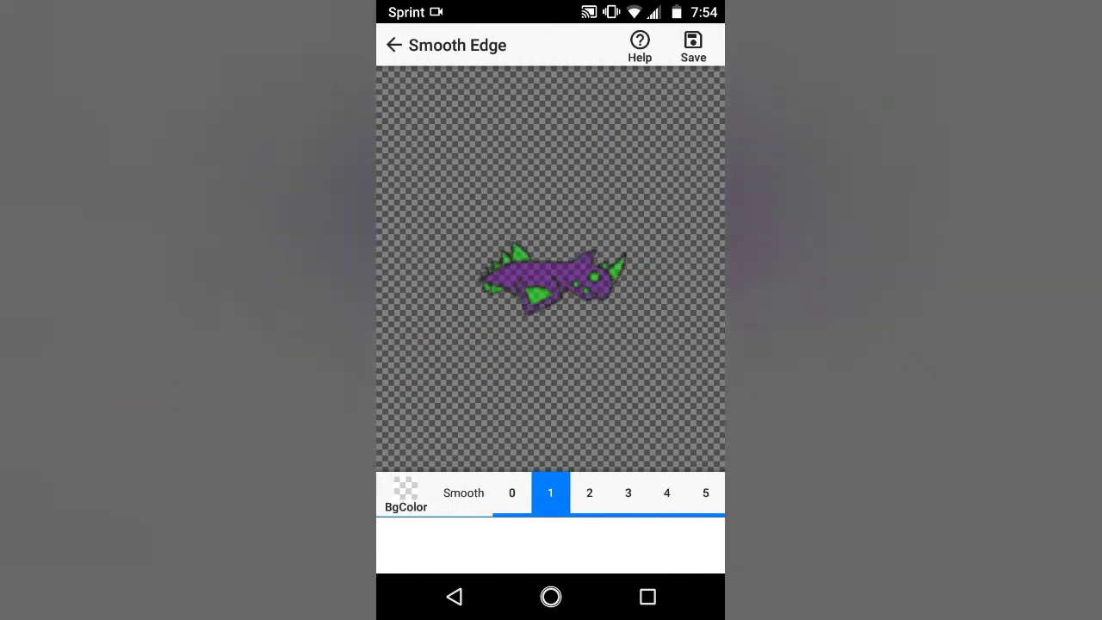
{"action": "left_click", "coordinate": [588, 492]}
{"action": "left_click", "coordinate": [550, 492]}
{"action": "left_click", "coordinate": [589, 493]}
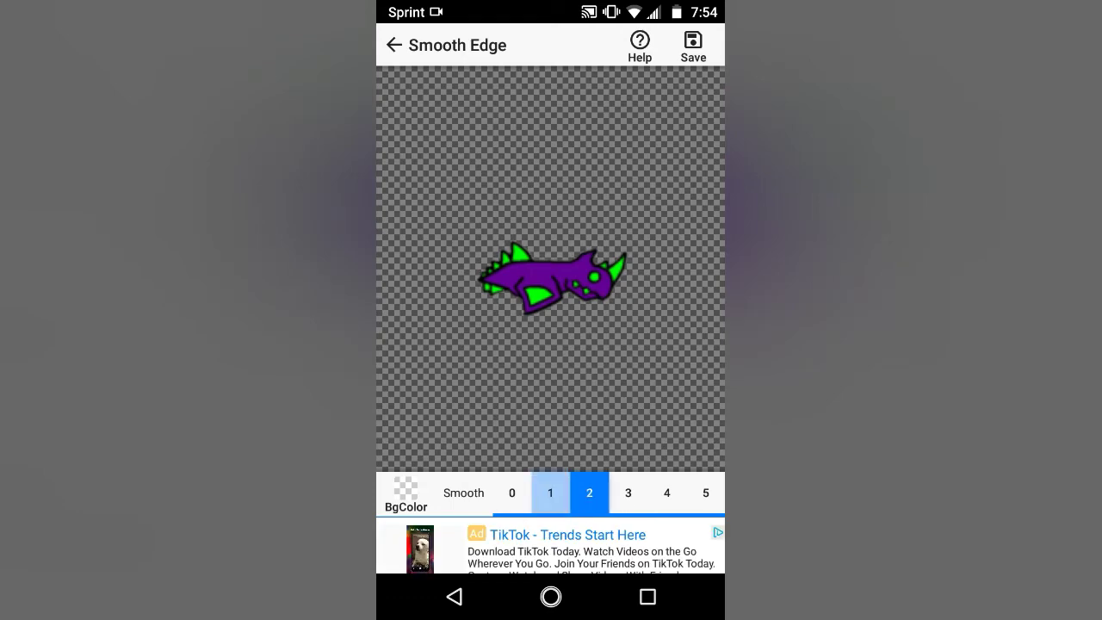
{"action": "left_click", "coordinate": [693, 47]}
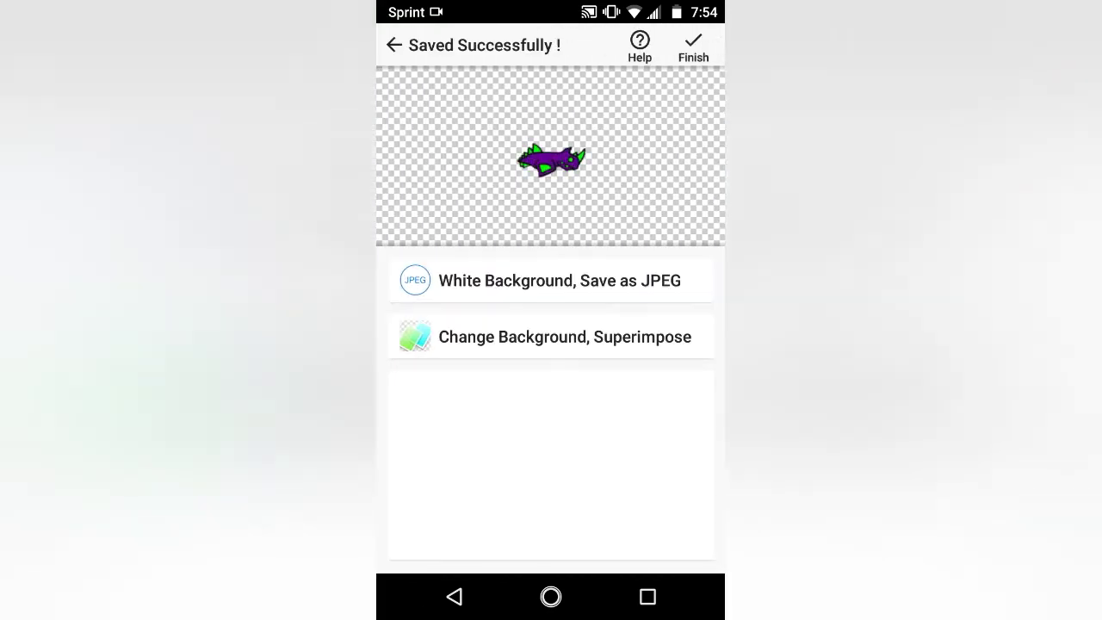
Return to the ship's edge smoothing, set it to 1, and save the cutout again.
{"action": "left_click", "coordinate": [454, 596]}
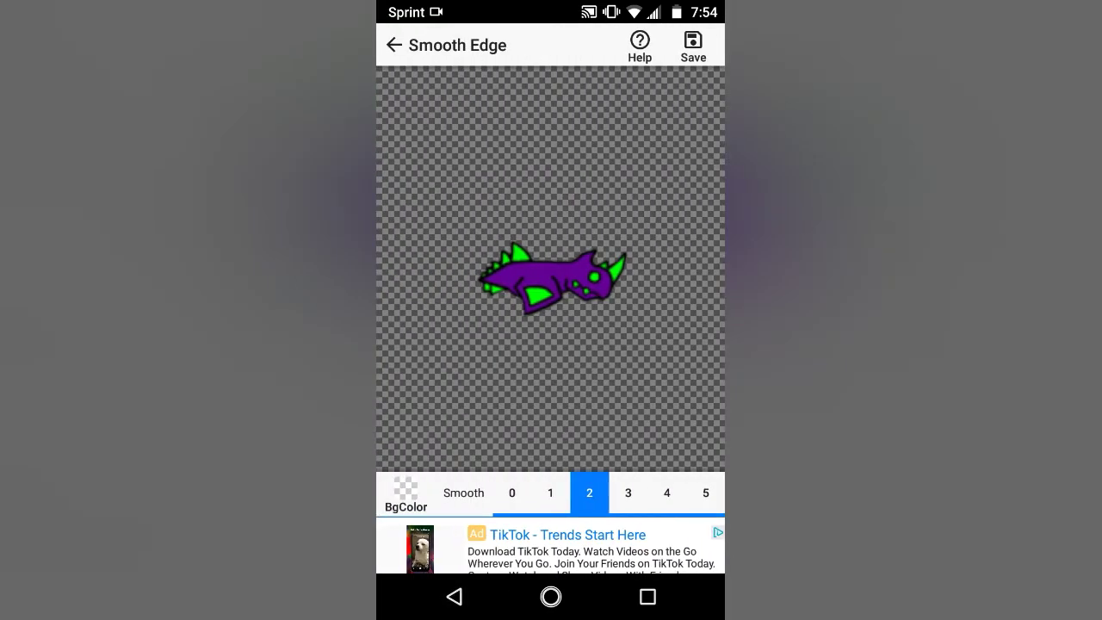
{"action": "left_click", "coordinate": [550, 492]}
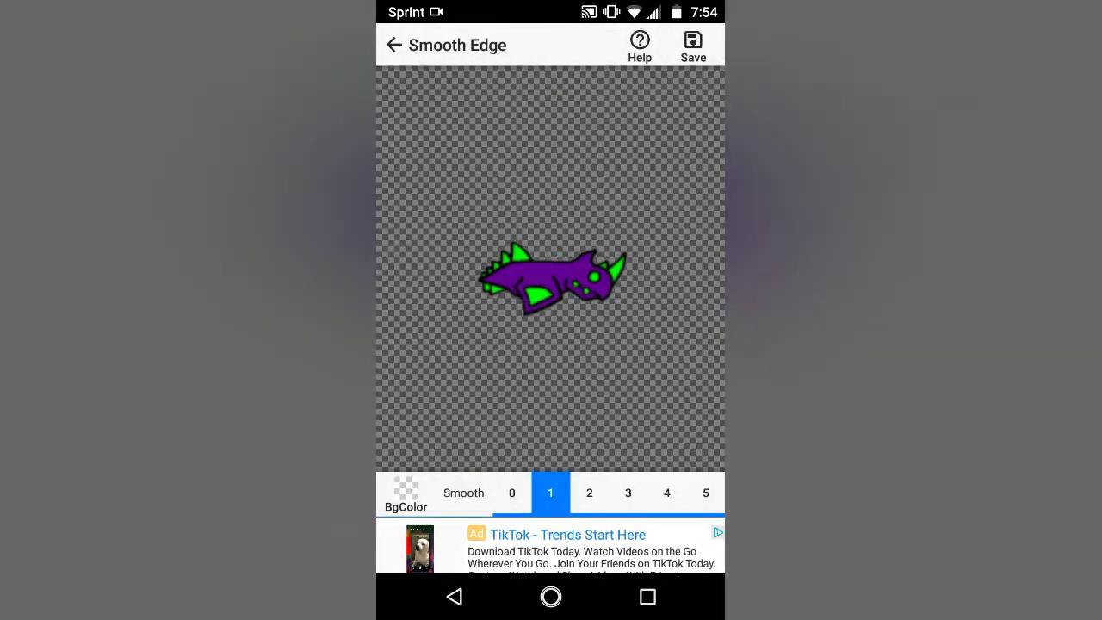
{"action": "left_click", "coordinate": [693, 47]}
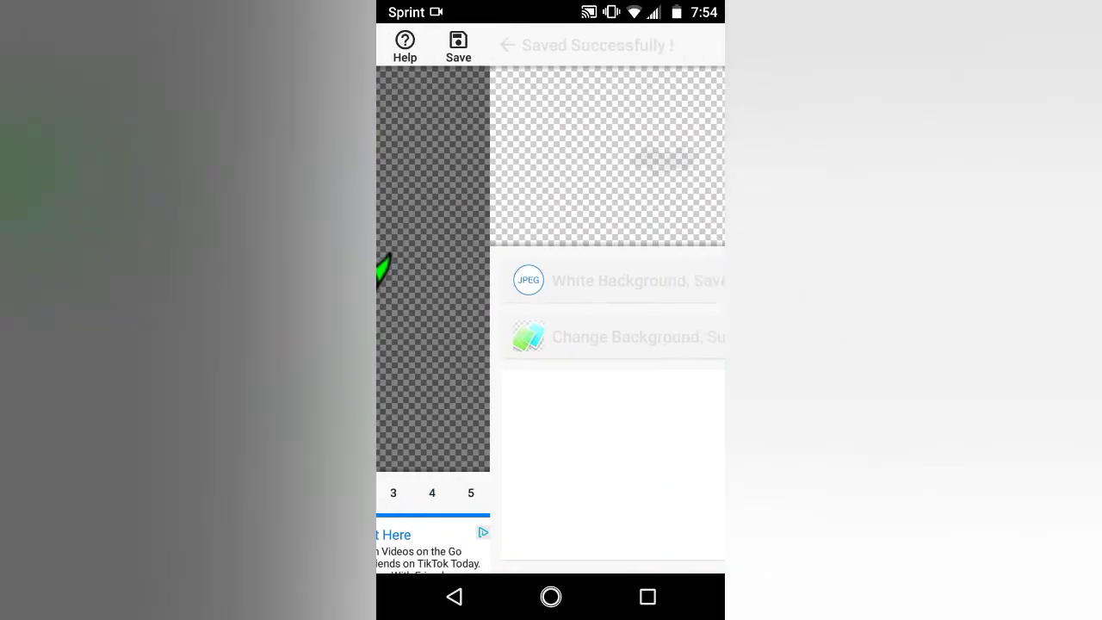
{"action": "left_click", "coordinate": [693, 47]}
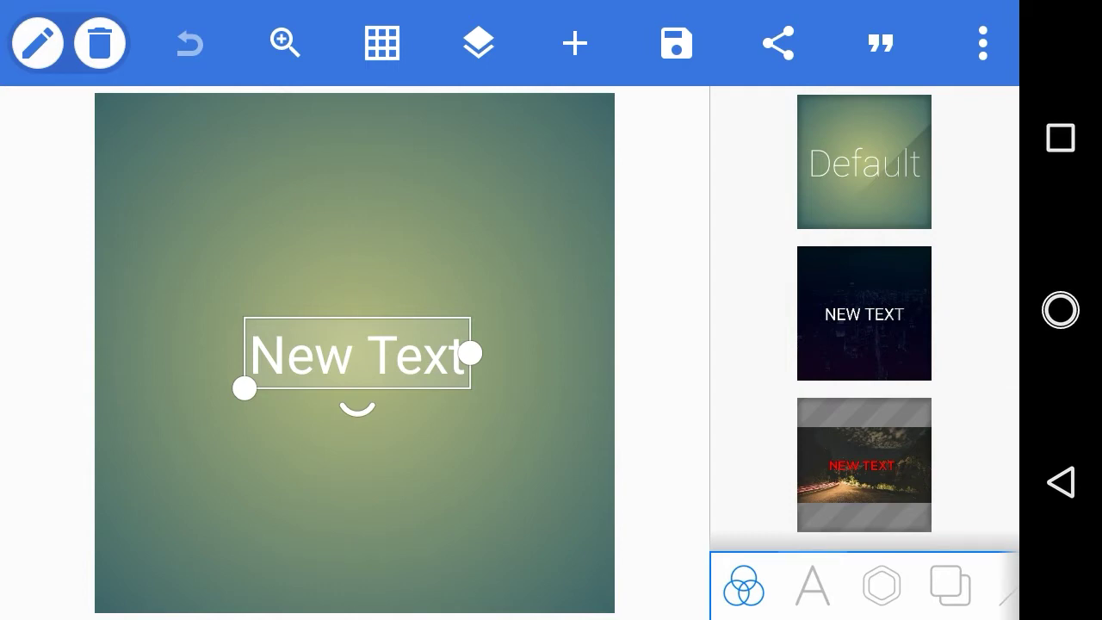
{"action": "left_click", "coordinate": [812, 586]}
{"action": "left_click", "coordinate": [881, 585]}
{"action": "left_click", "coordinate": [949, 585]}
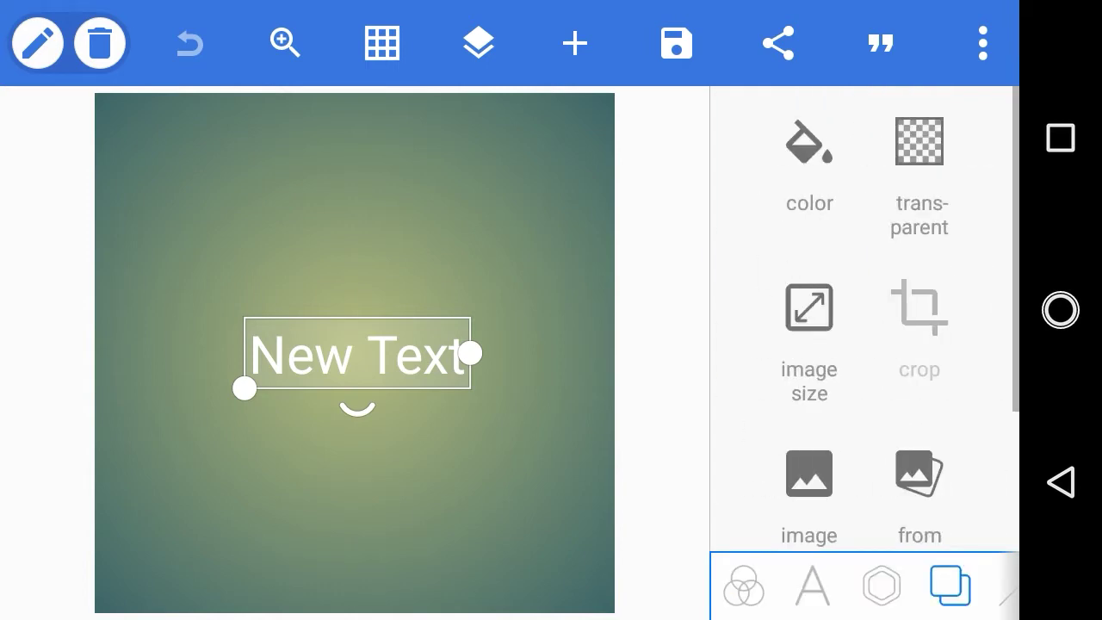
{"action": "scroll", "coordinate": [865, 344], "scroll_direction": "down", "scroll_amount": 3}
{"action": "left_click", "coordinate": [812, 585]}
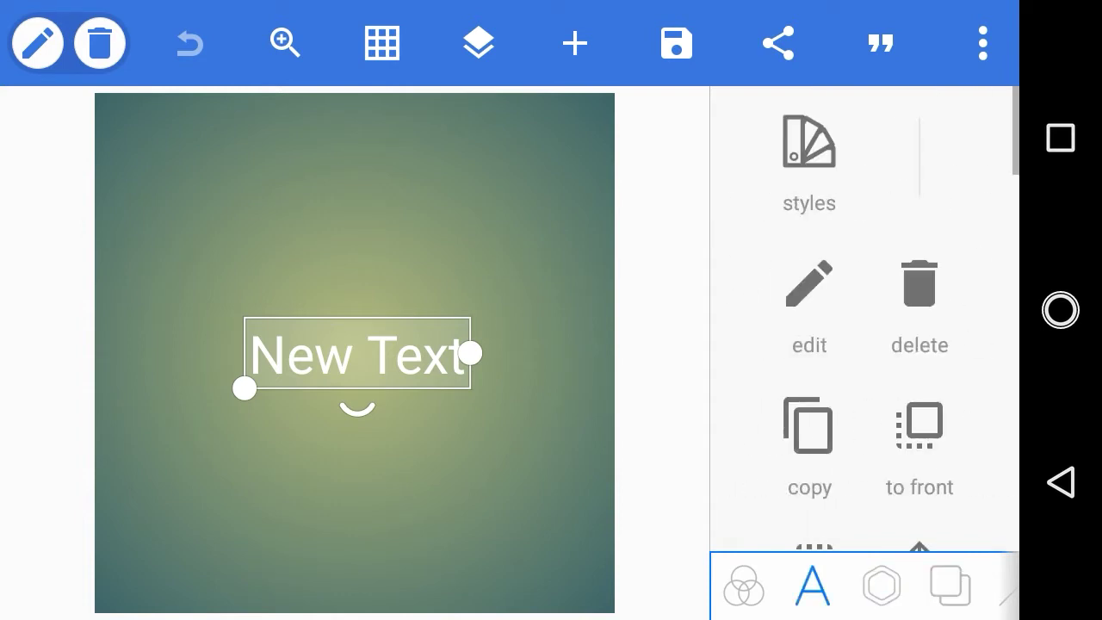
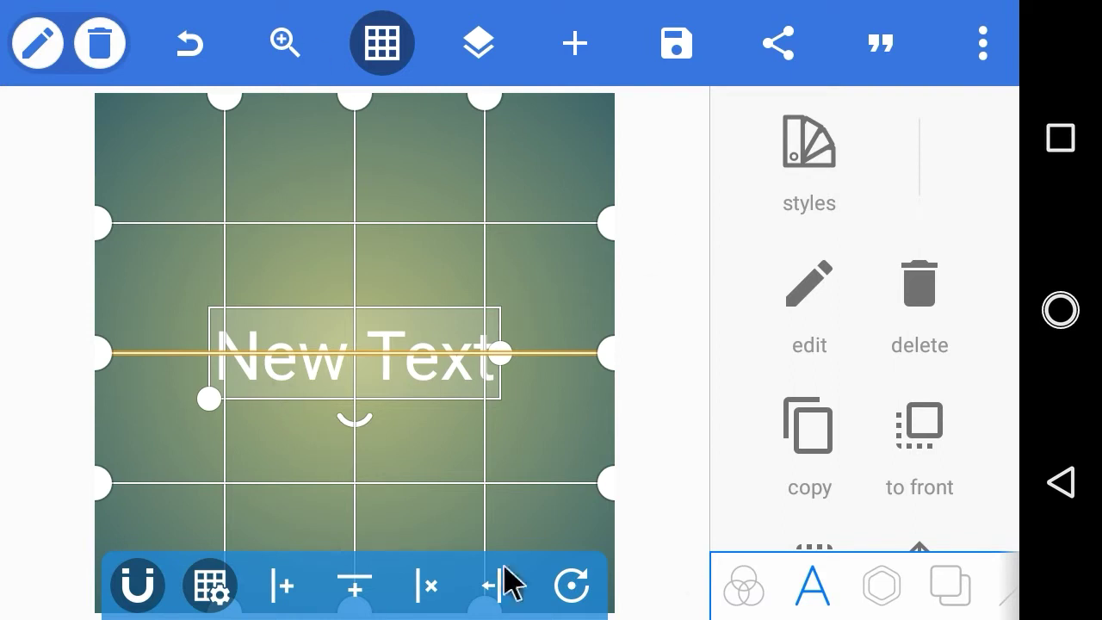
Turn off editing of the canvas grid lines.
{"action": "left_click", "coordinate": [206, 602]}
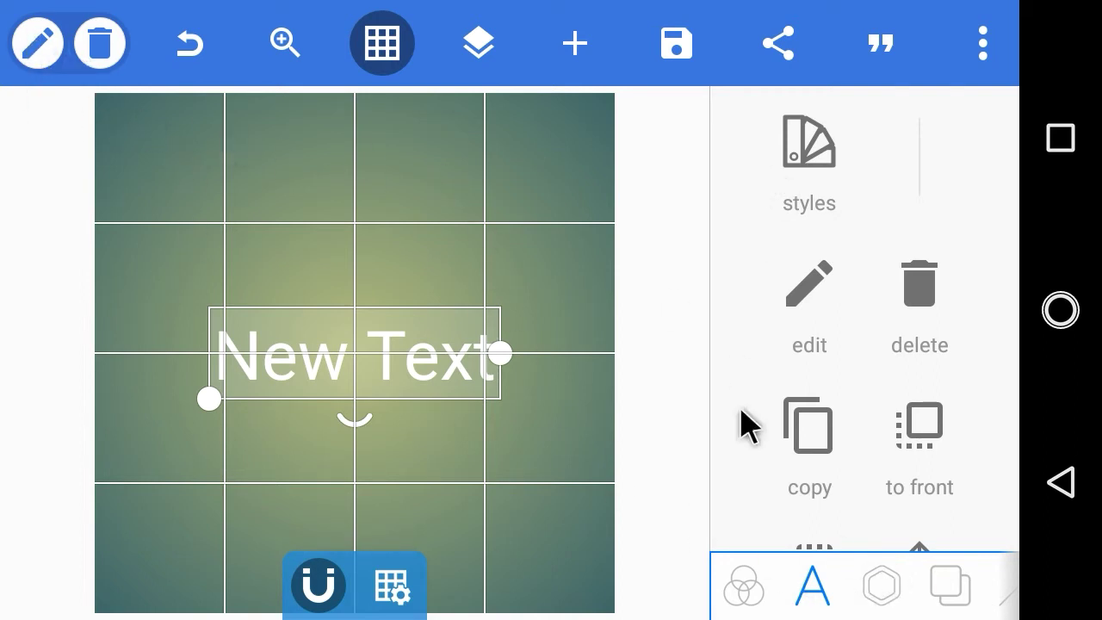
Open the font selection for the New Text object and look through the built-in, custom and recent font lists.
{"action": "left_click_drag", "start_coordinate": [870, 508], "coordinate": [833, 422]}
{"action": "scroll", "coordinate": [846, 491], "scroll_direction": "down", "scroll_amount": 6}
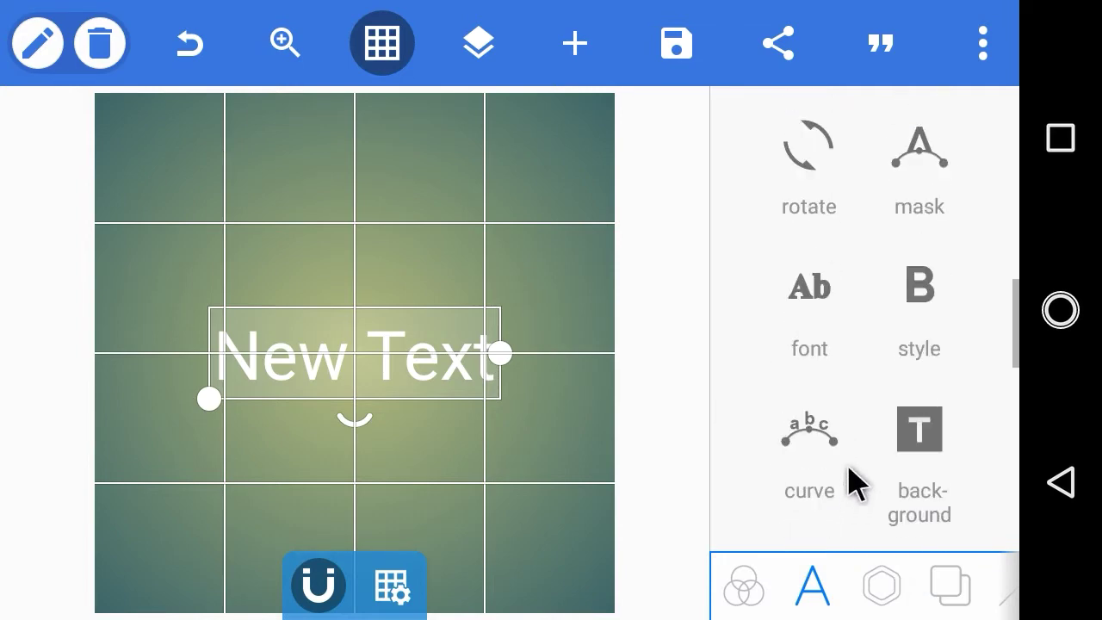
{"action": "left_click", "coordinate": [817, 336]}
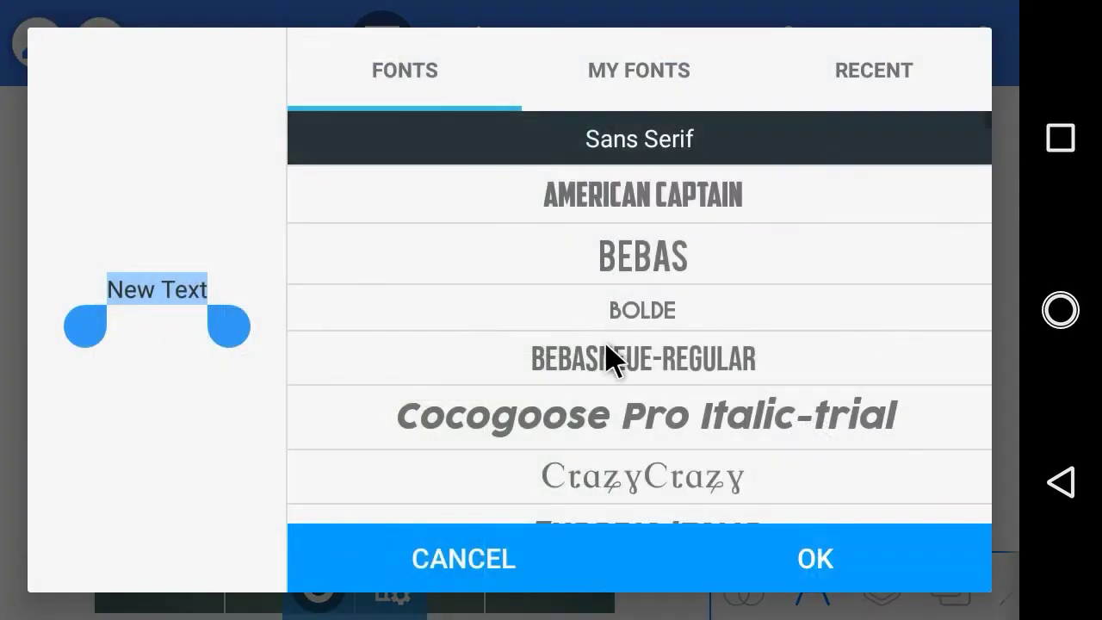
{"action": "scroll", "coordinate": [606, 359], "scroll_direction": "down", "scroll_amount": 20}
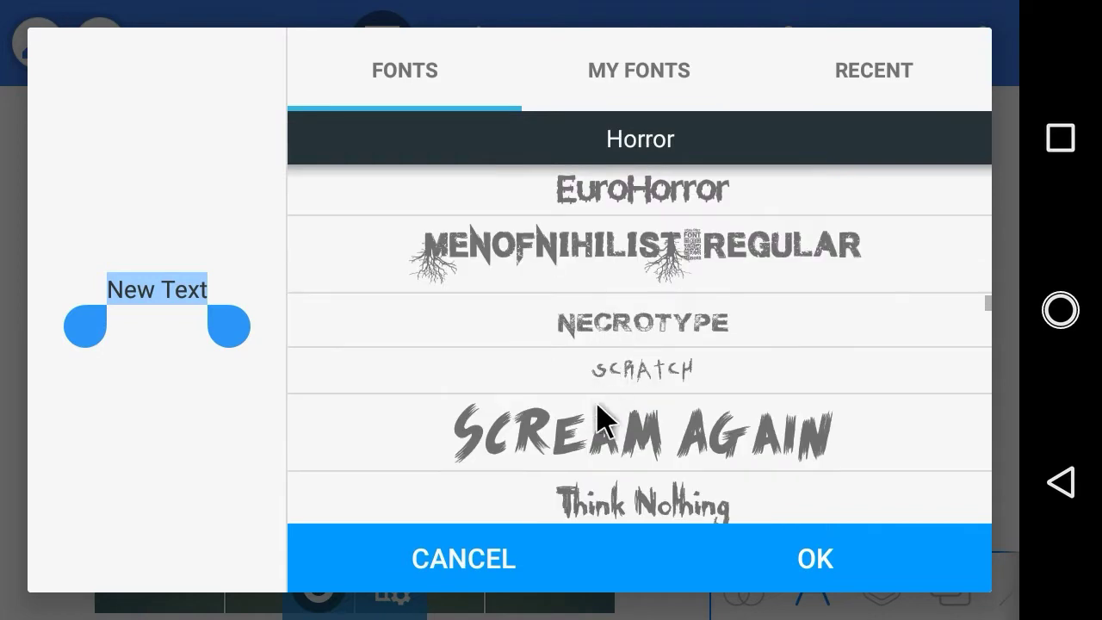
{"action": "scroll", "coordinate": [603, 405], "scroll_direction": "down", "scroll_amount": 20}
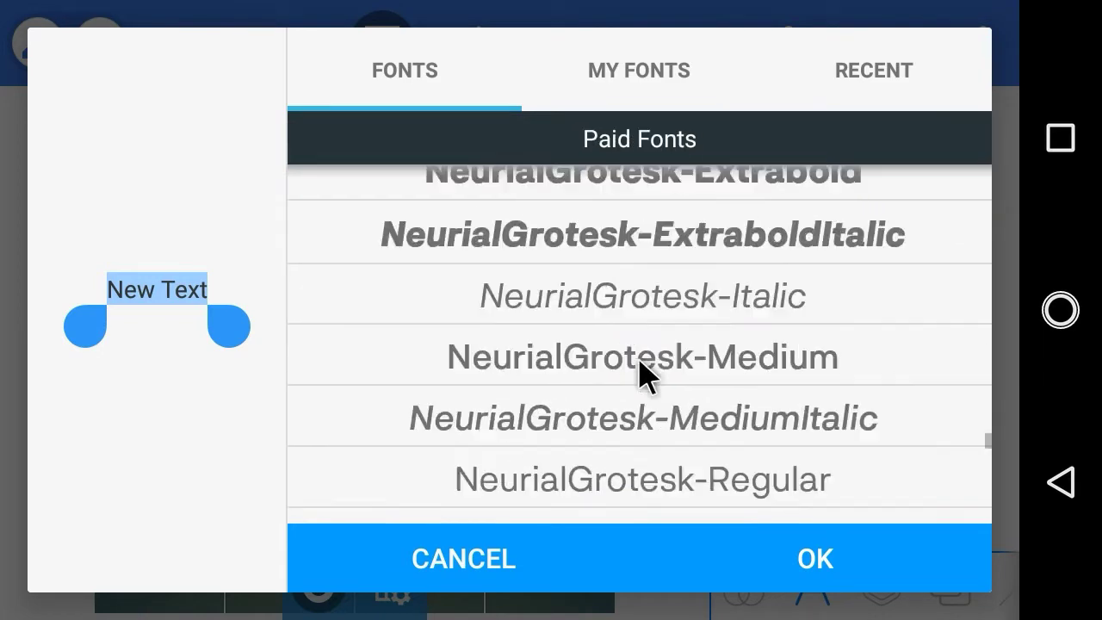
{"action": "scroll", "coordinate": [647, 377], "scroll_direction": "down", "scroll_amount": 5}
{"action": "scroll", "coordinate": [642, 370], "scroll_direction": "up", "scroll_amount": 10}
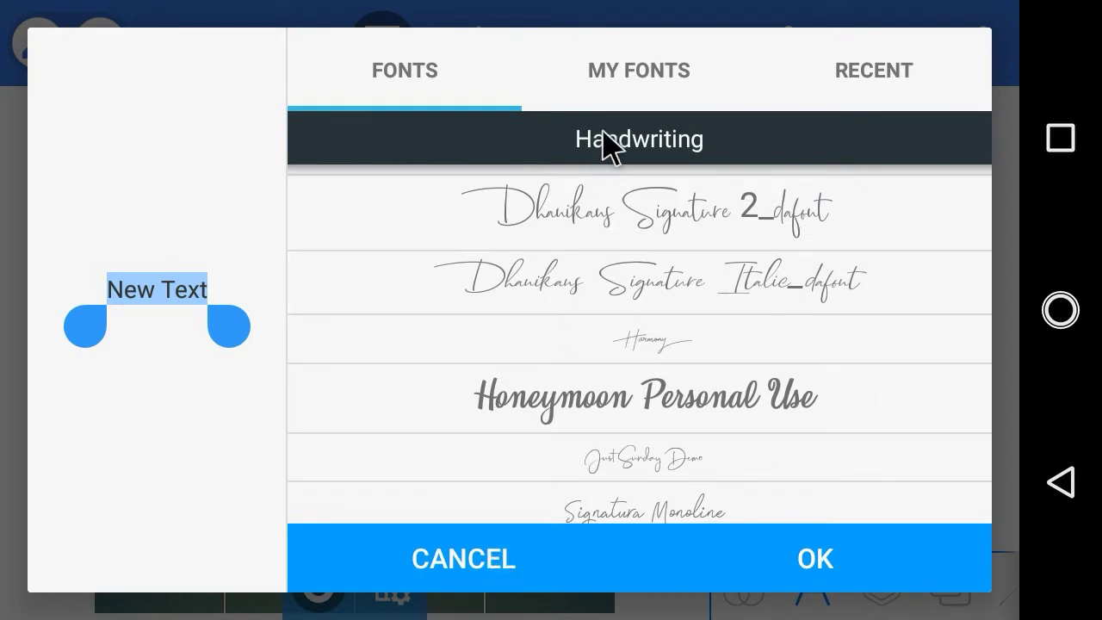
{"action": "left_click", "coordinate": [614, 86]}
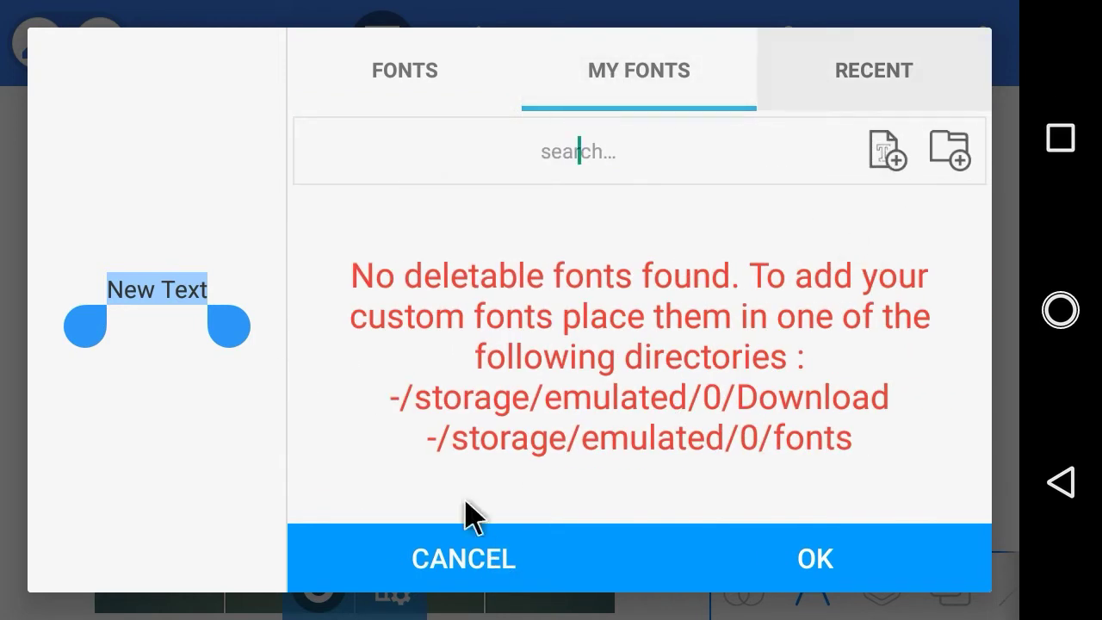
{"action": "left_click", "coordinate": [866, 86]}
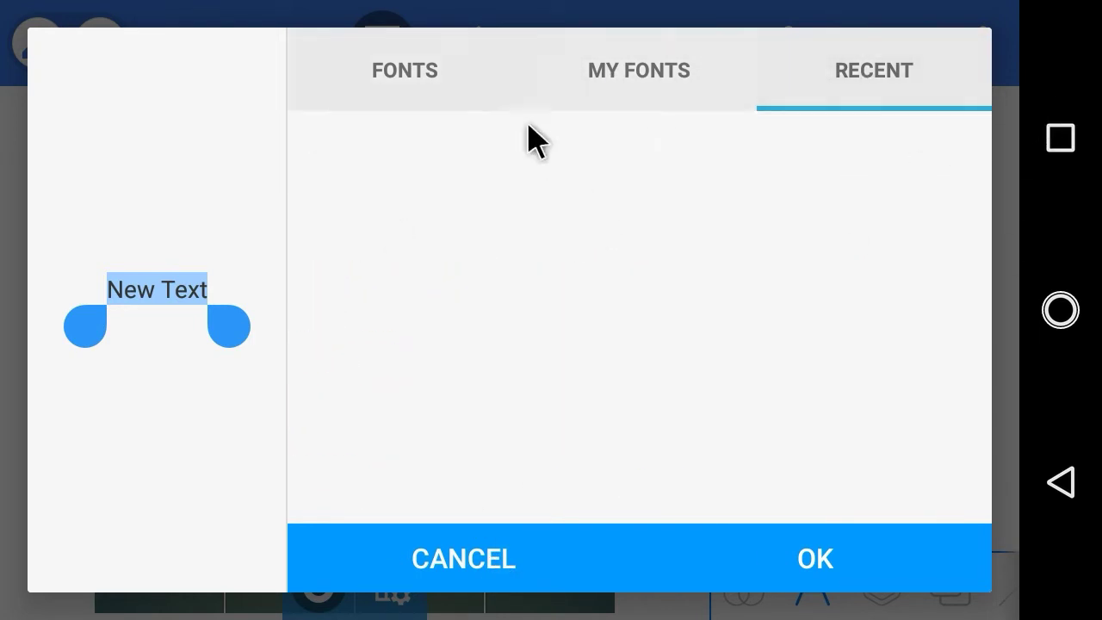
{"action": "left_click", "coordinate": [406, 78]}
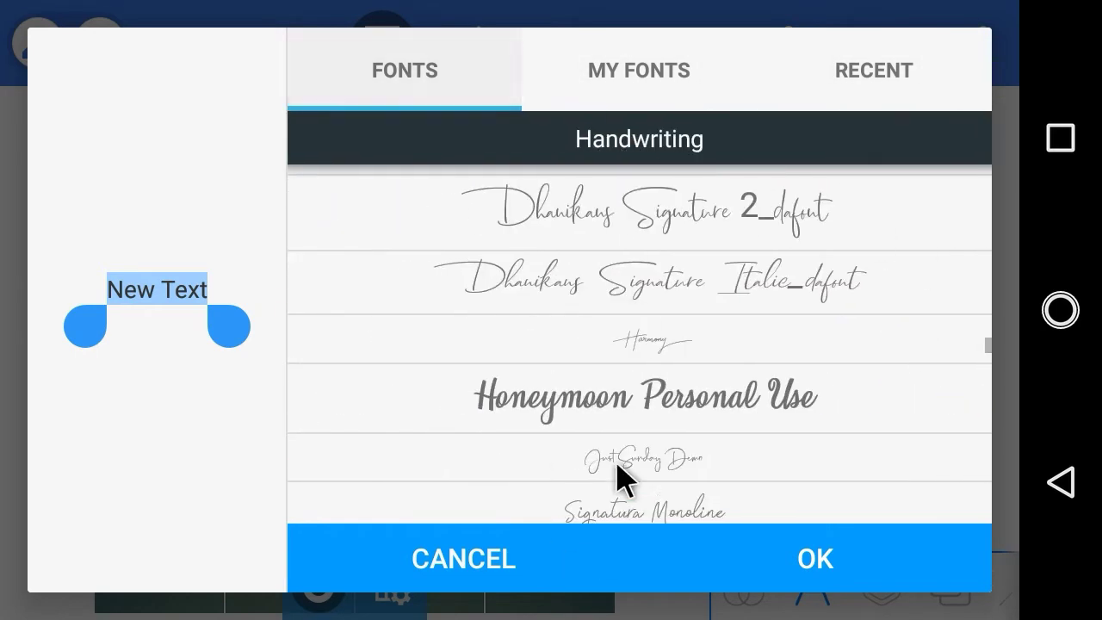
Browse the Sans Serif and Cartoon fonts and apply the Road_Rage font to the New Text object.
{"action": "scroll", "coordinate": [612, 431], "scroll_direction": "up", "scroll_amount": 15}
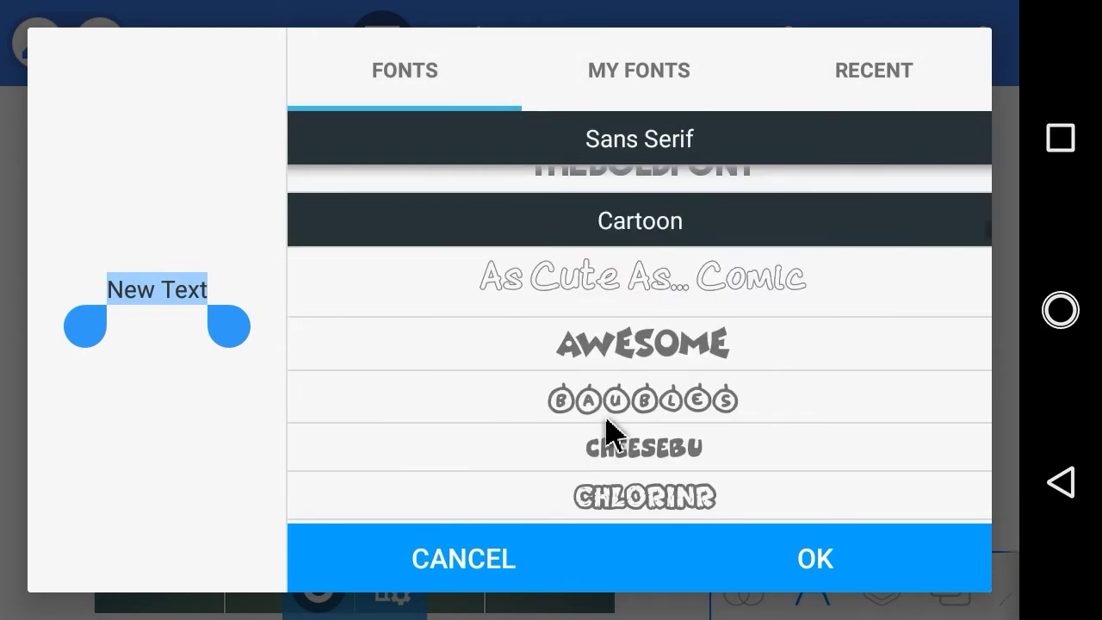
{"action": "scroll", "coordinate": [607, 430], "scroll_direction": "up", "scroll_amount": 10}
{"action": "scroll", "coordinate": [606, 427], "scroll_direction": "up", "scroll_amount": 3}
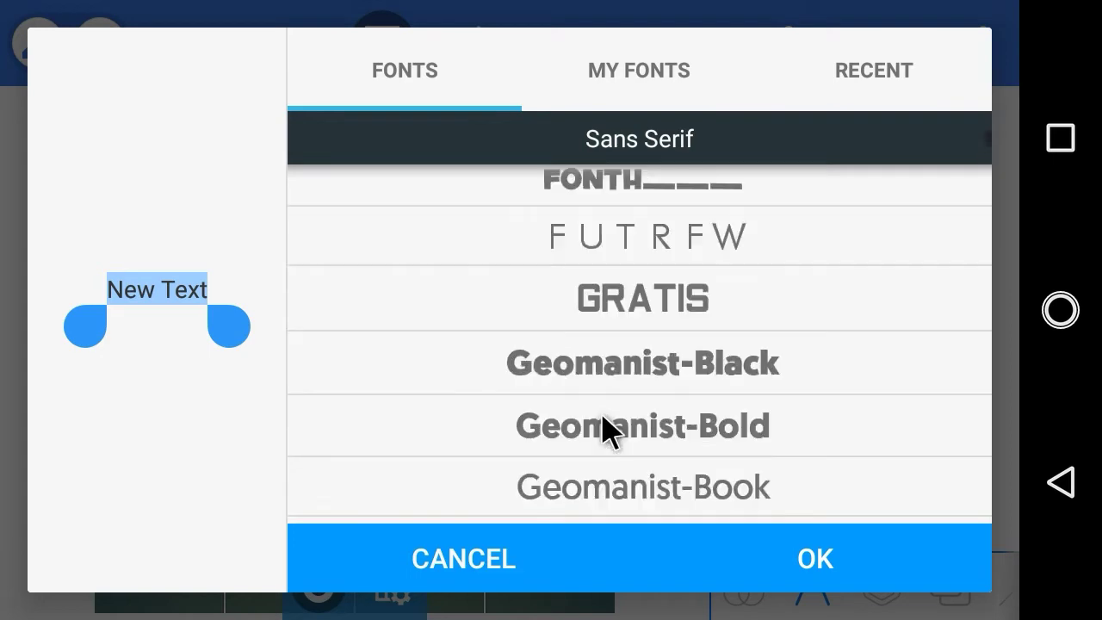
{"action": "scroll", "coordinate": [605, 427], "scroll_direction": "down", "scroll_amount": 3}
{"action": "scroll", "coordinate": [605, 428], "scroll_direction": "up", "scroll_amount": 4}
{"action": "scroll", "coordinate": [605, 428], "scroll_direction": "up", "scroll_amount": 2}
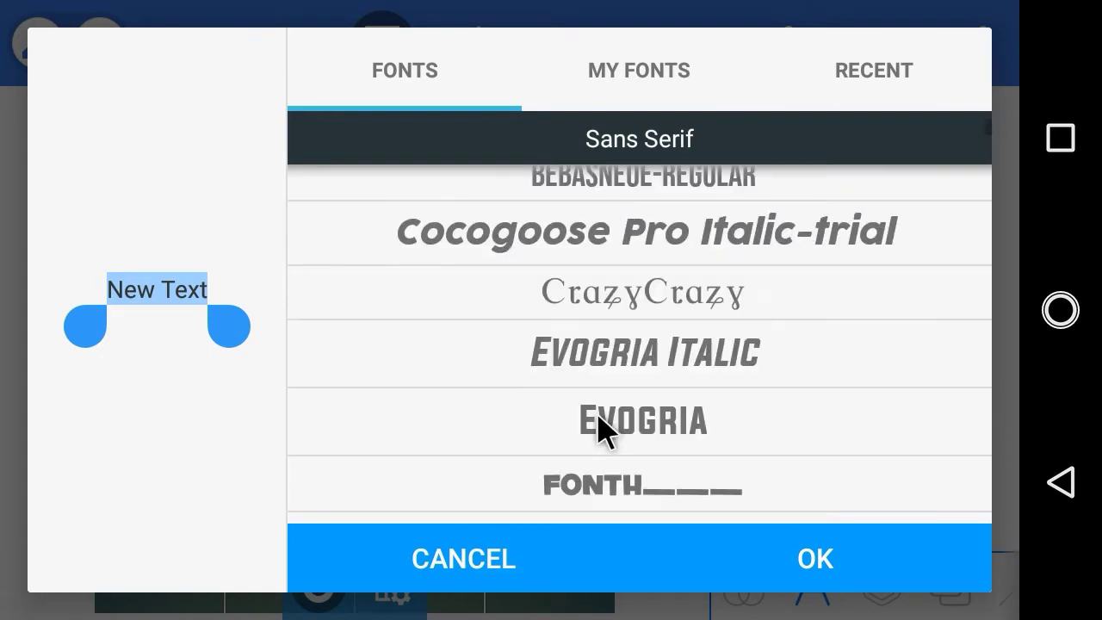
{"action": "scroll", "coordinate": [605, 428], "scroll_direction": "down", "scroll_amount": 10}
{"action": "scroll", "coordinate": [605, 428], "scroll_direction": "down", "scroll_amount": 15}
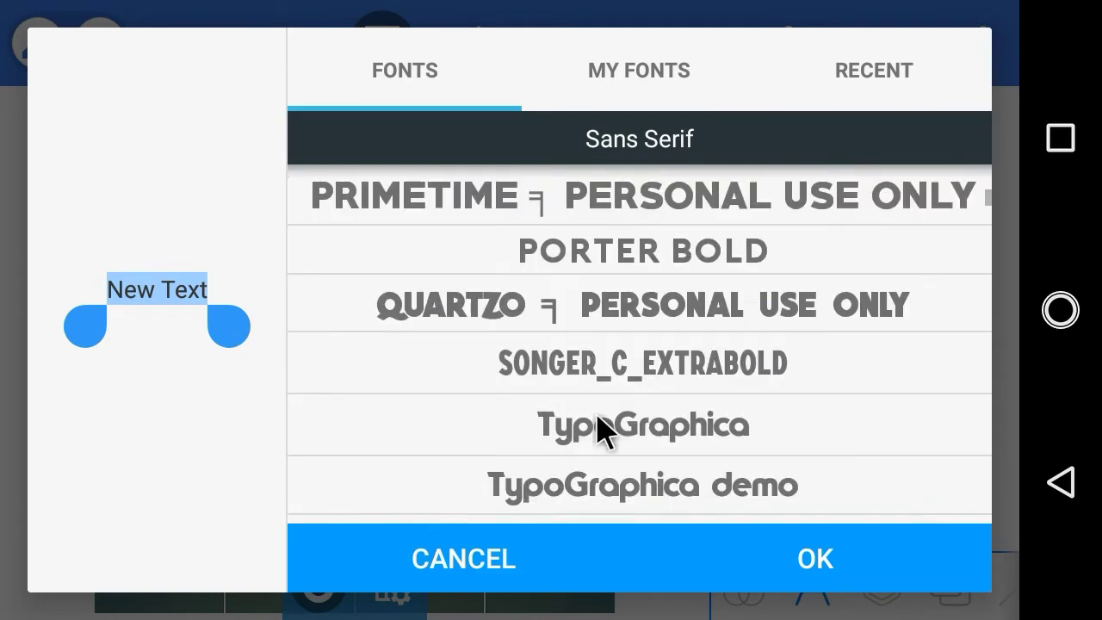
{"action": "scroll", "coordinate": [605, 428], "scroll_direction": "down", "scroll_amount": 12}
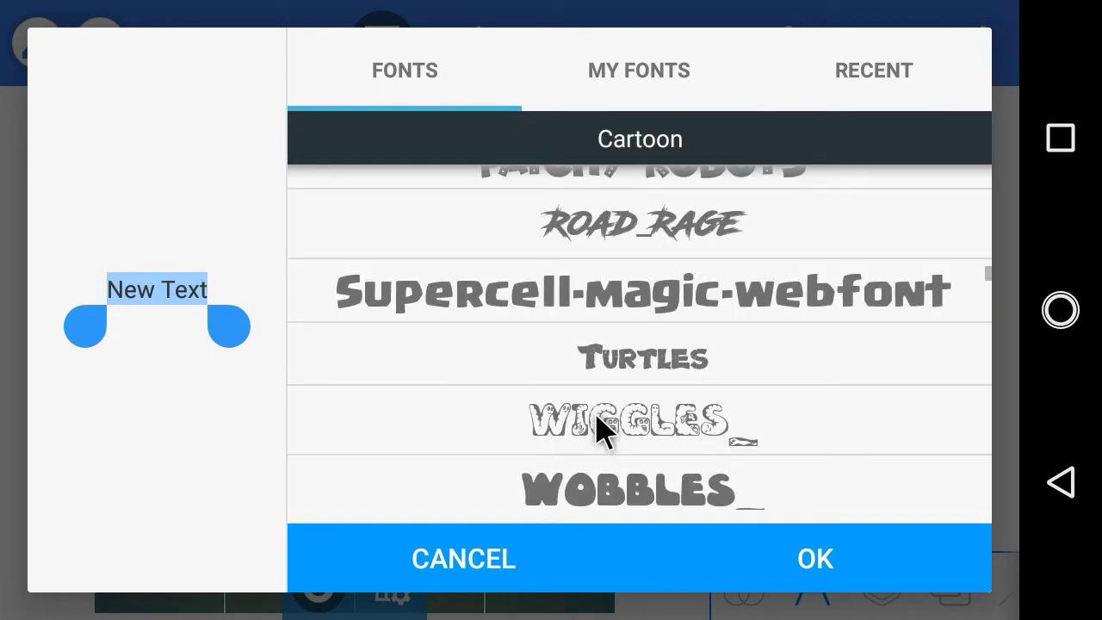
{"action": "left_click", "coordinate": [600, 240]}
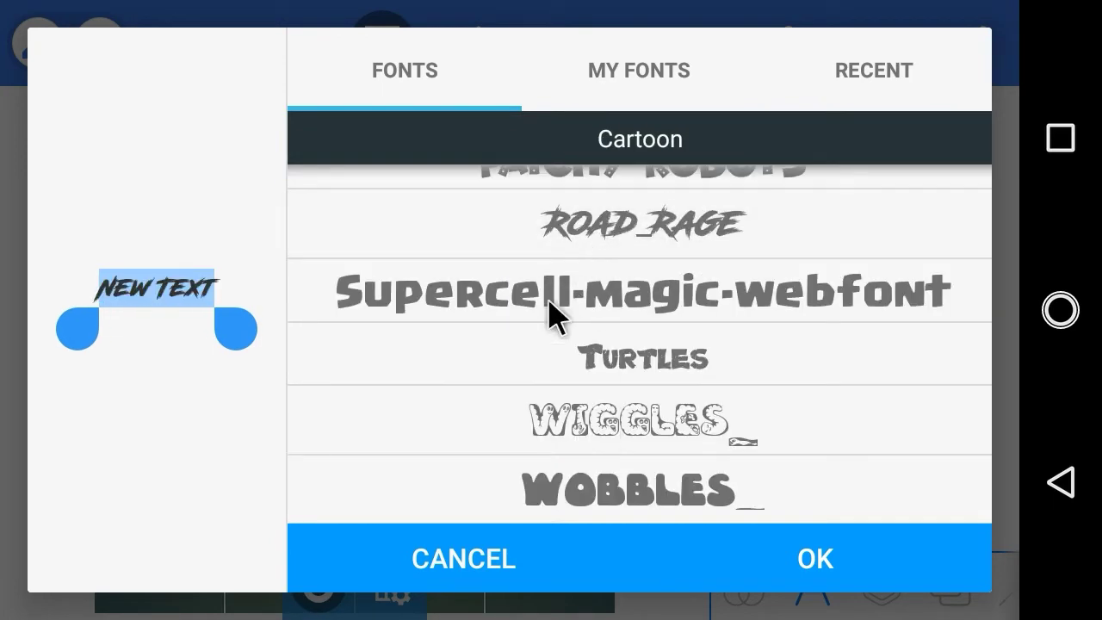
{"action": "left_click_drag", "start_coordinate": [568, 372], "coordinate": [608, 494]}
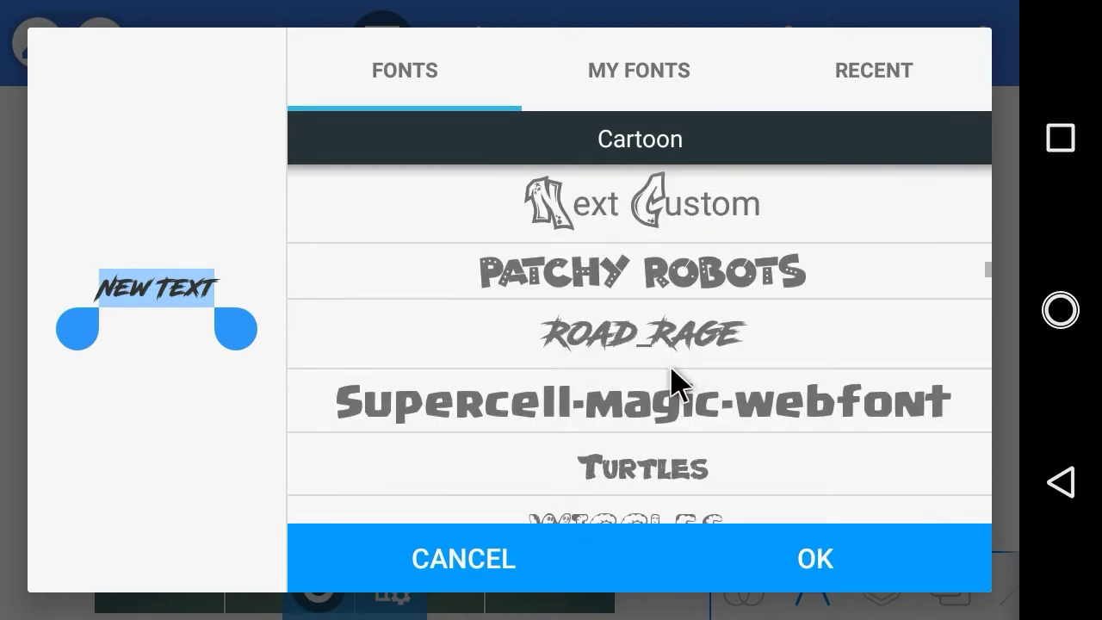
{"action": "scroll", "coordinate": [670, 379], "scroll_direction": "up", "scroll_amount": 5}
{"action": "scroll", "coordinate": [647, 379], "scroll_direction": "up", "scroll_amount": 15}
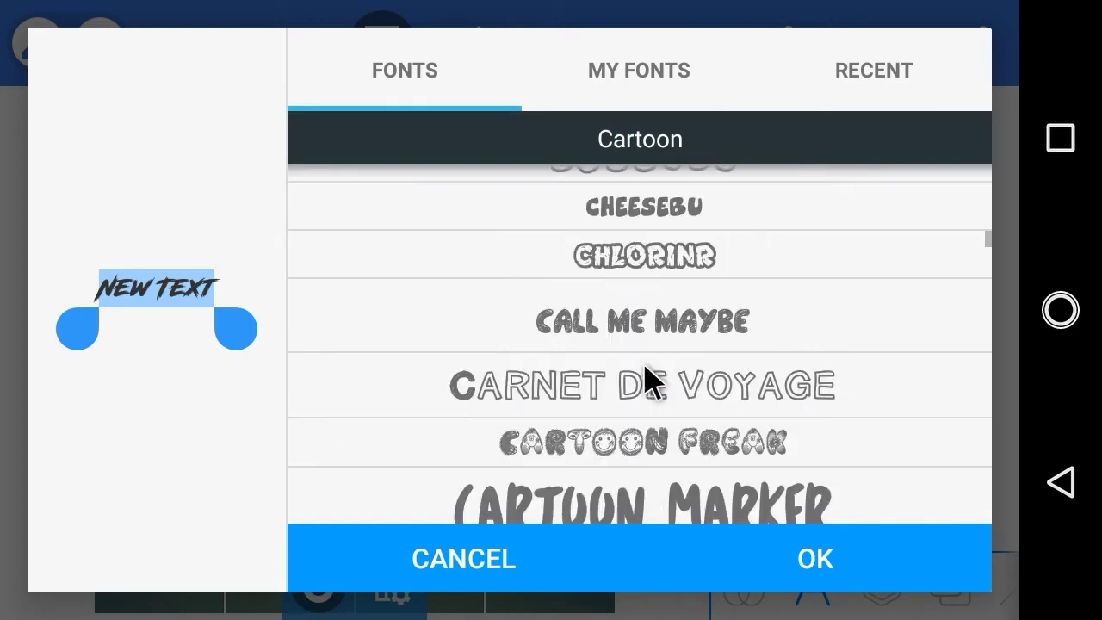
{"action": "scroll", "coordinate": [647, 379], "scroll_direction": "up", "scroll_amount": 8}
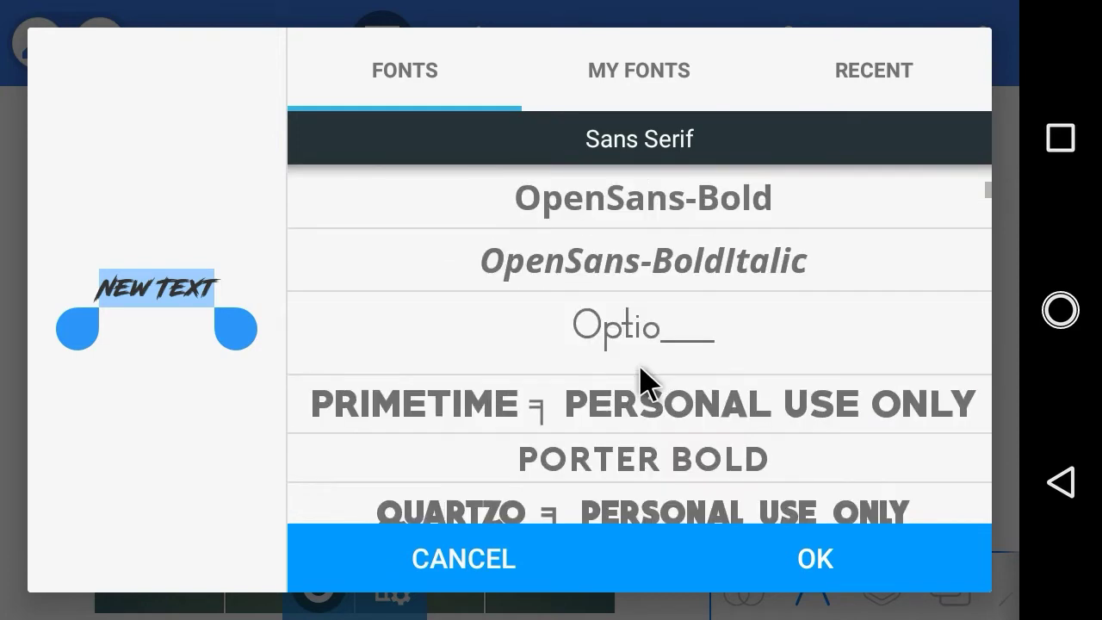
{"action": "scroll", "coordinate": [647, 384], "scroll_direction": "up", "scroll_amount": 10}
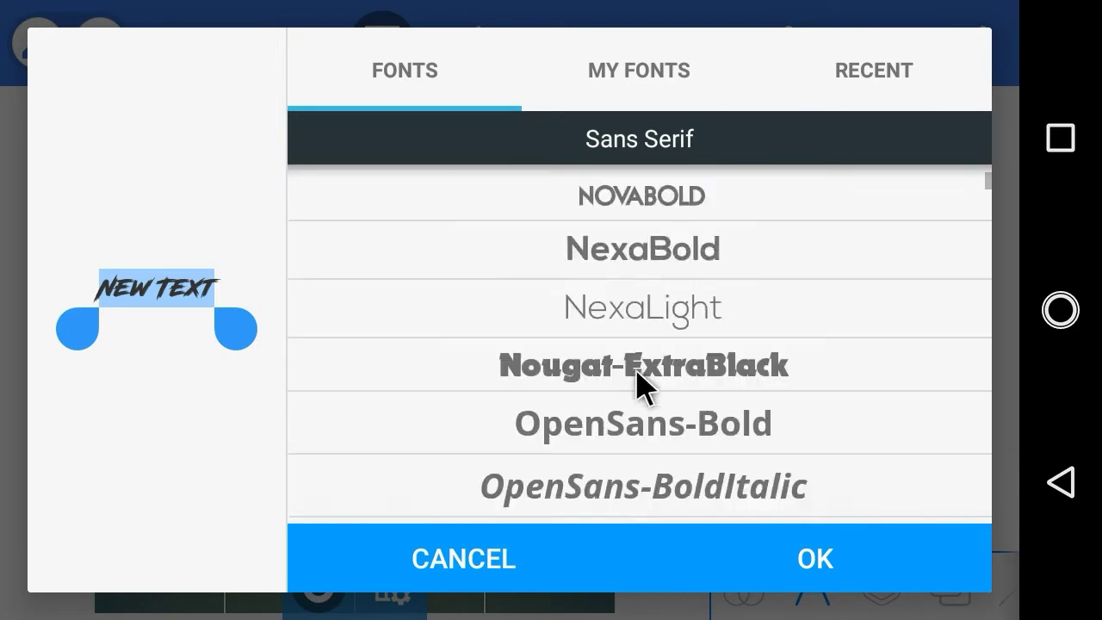
{"action": "scroll", "coordinate": [648, 383], "scroll_direction": "up", "scroll_amount": 10}
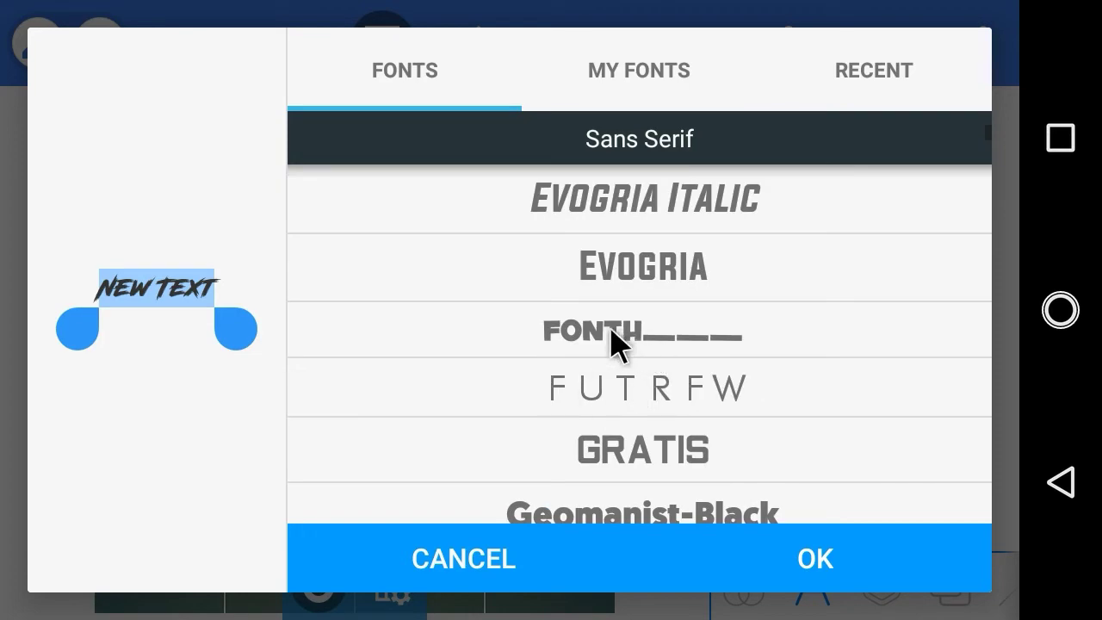
{"action": "left_click", "coordinate": [813, 568]}
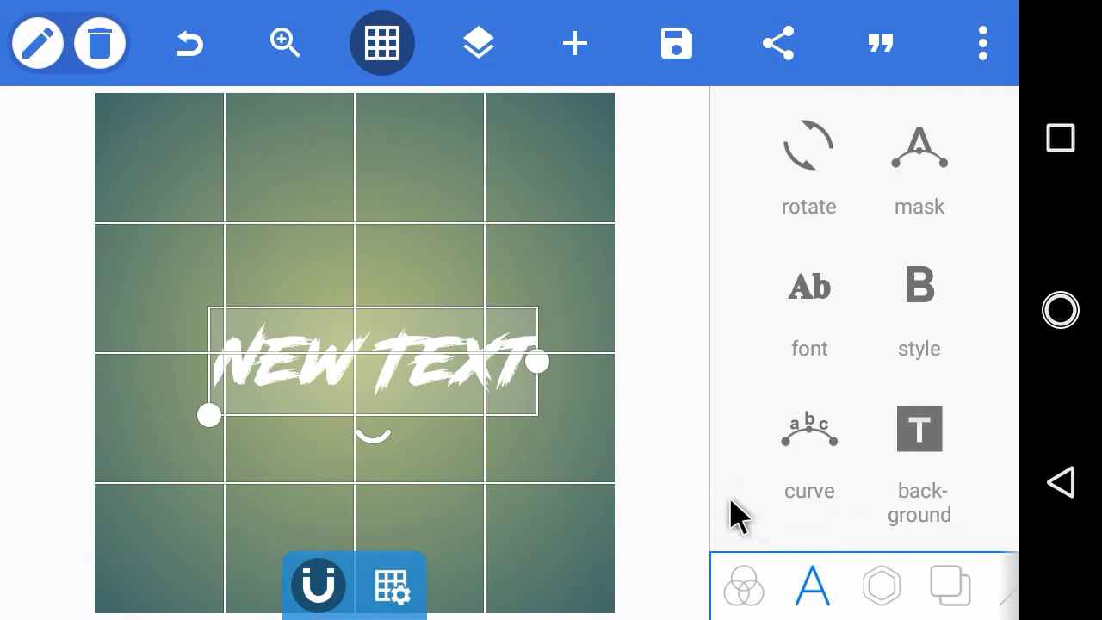
Enable a stroke around the New Text object.
{"action": "left_click", "coordinate": [893, 594]}
{"action": "left_click", "coordinate": [811, 592]}
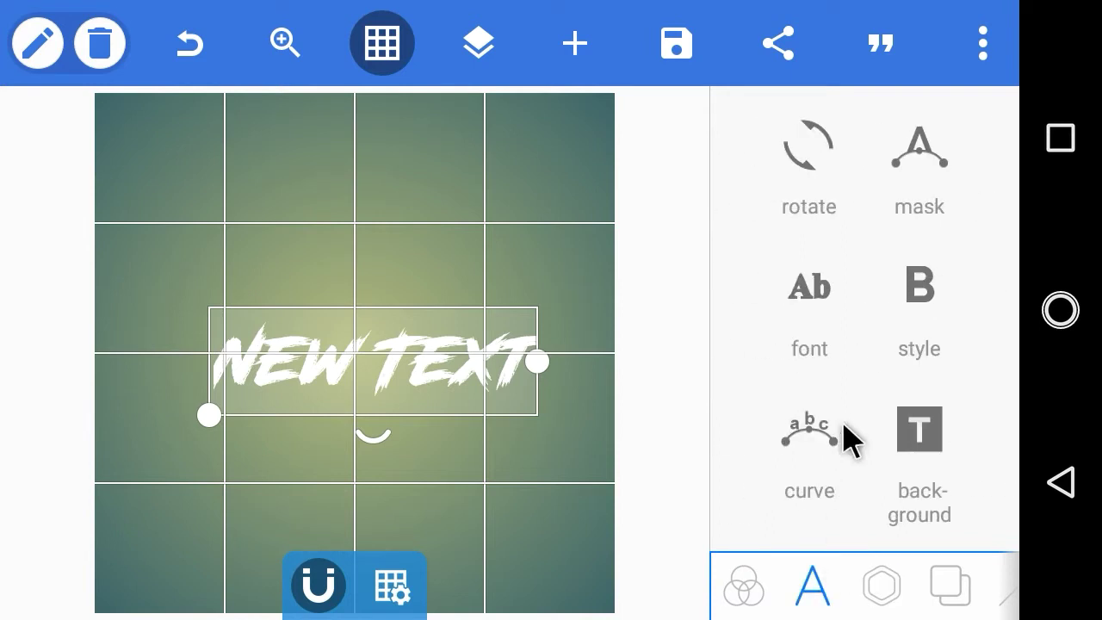
{"action": "scroll", "coordinate": [864, 394], "scroll_direction": "down", "scroll_amount": 3}
{"action": "scroll", "coordinate": [918, 508], "scroll_direction": "down", "scroll_amount": 2}
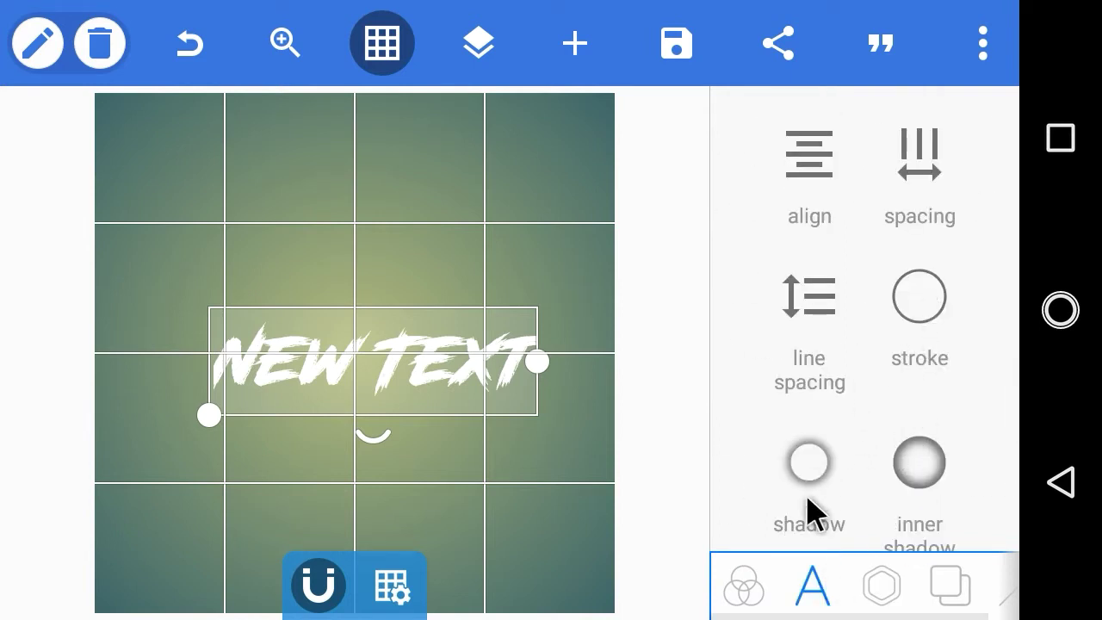
{"action": "left_click", "coordinate": [918, 311]}
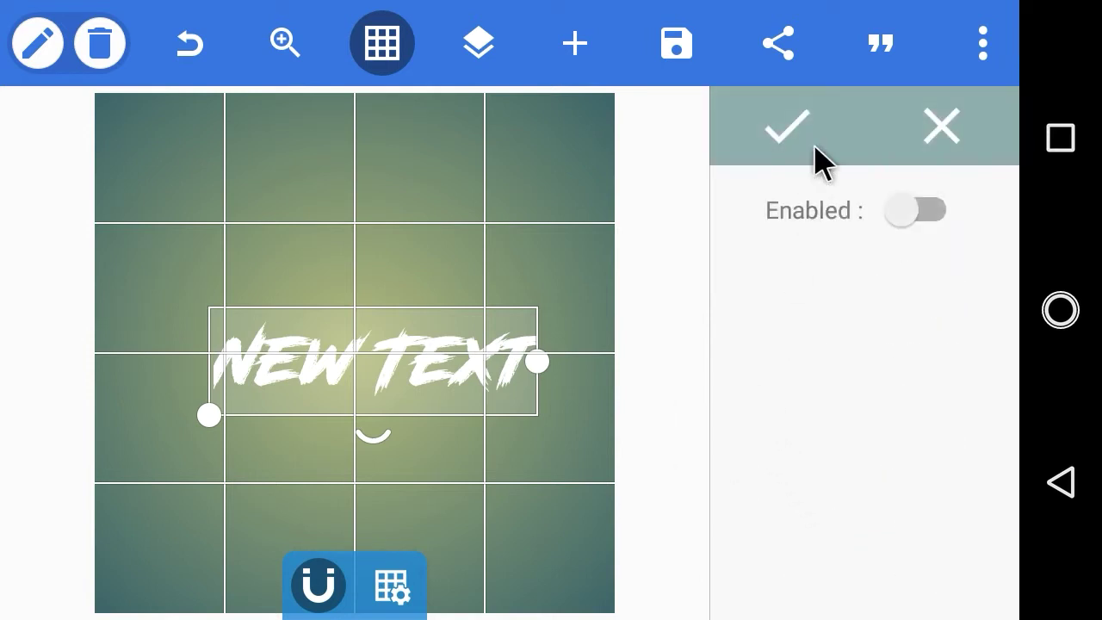
{"action": "left_click", "coordinate": [800, 136]}
{"action": "left_click", "coordinate": [925, 314]}
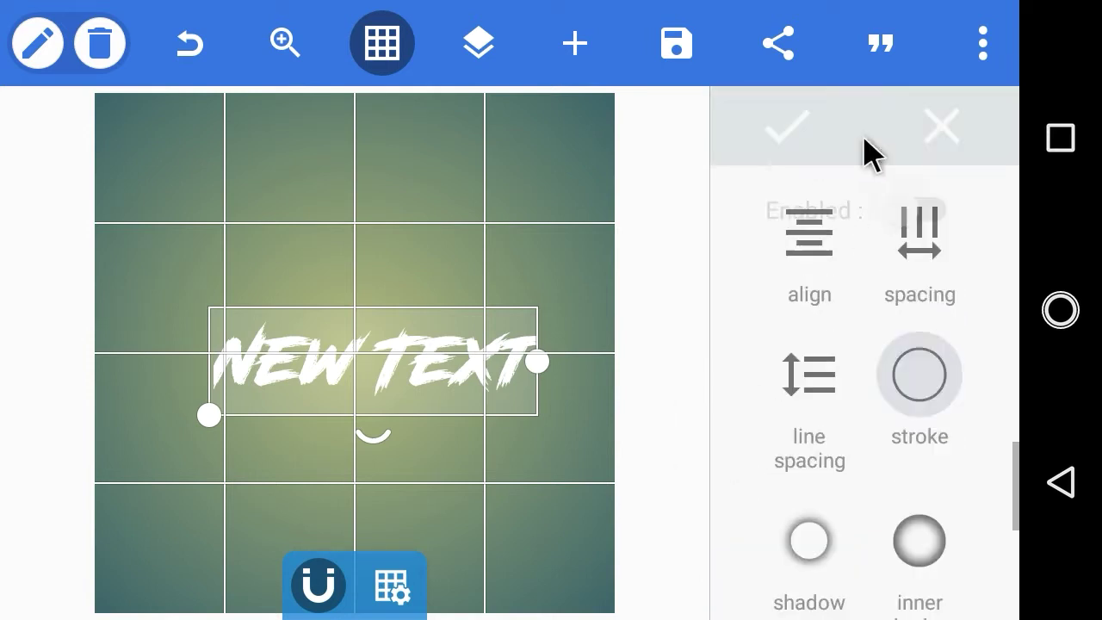
{"action": "left_click", "coordinate": [895, 239]}
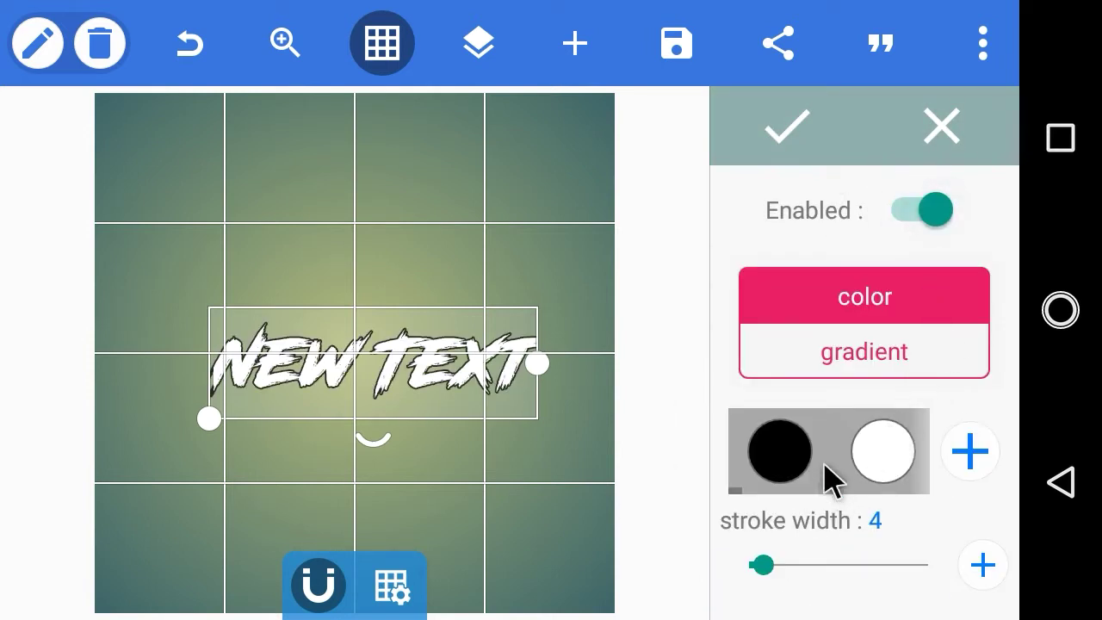
{"action": "left_click_drag", "start_coordinate": [895, 465], "coordinate": [716, 467]}
{"action": "left_click", "coordinate": [872, 368]}
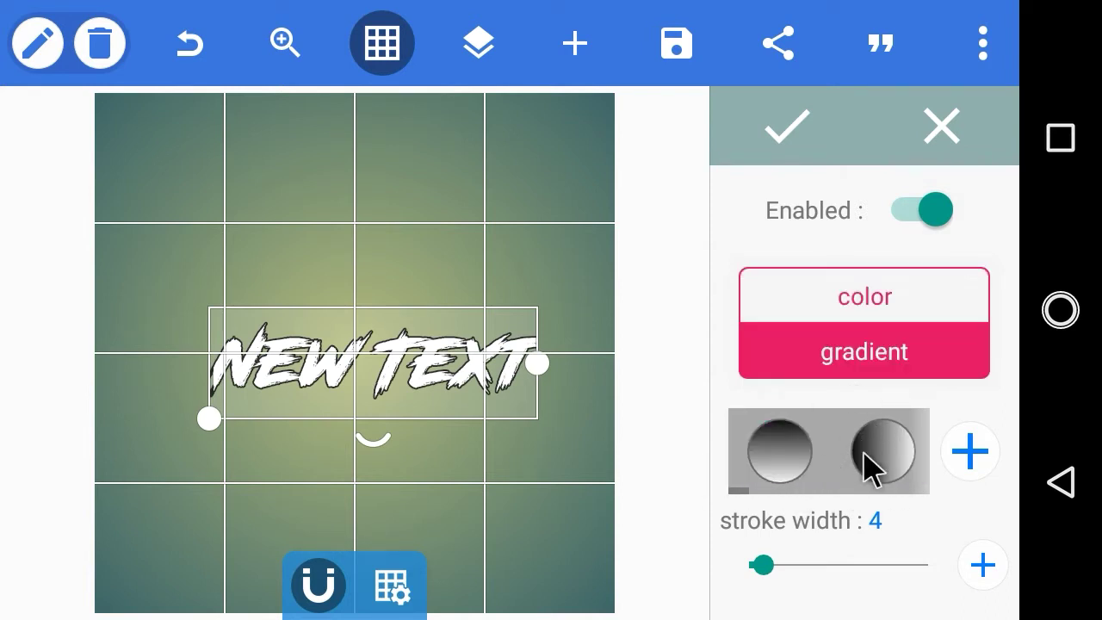
{"action": "left_click", "coordinate": [958, 437]}
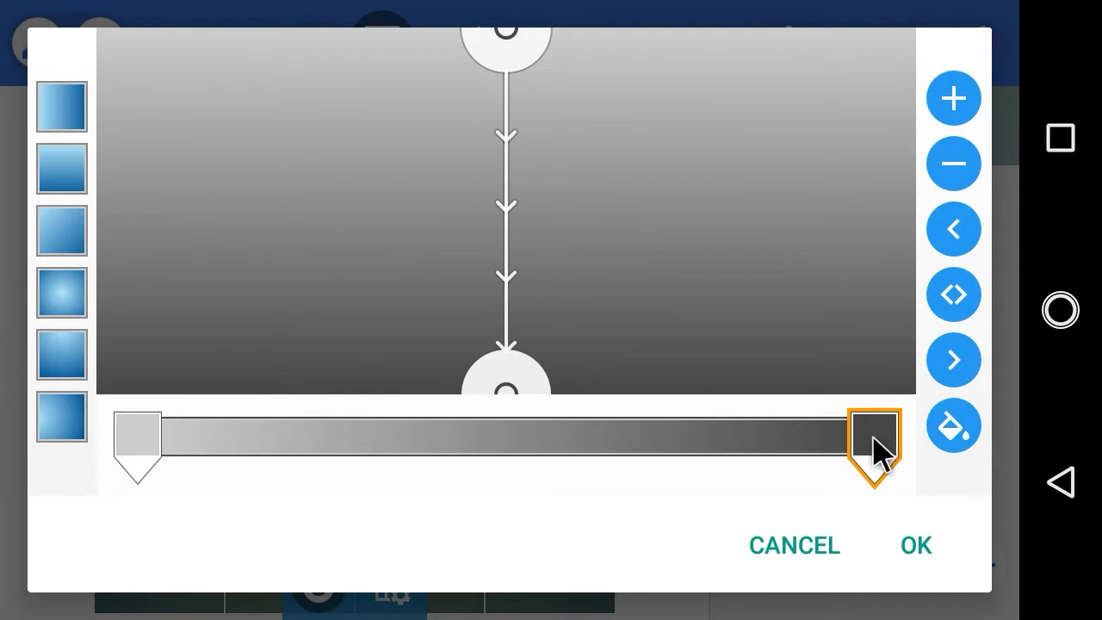
{"action": "left_click_drag", "start_coordinate": [873, 438], "coordinate": [920, 433]}
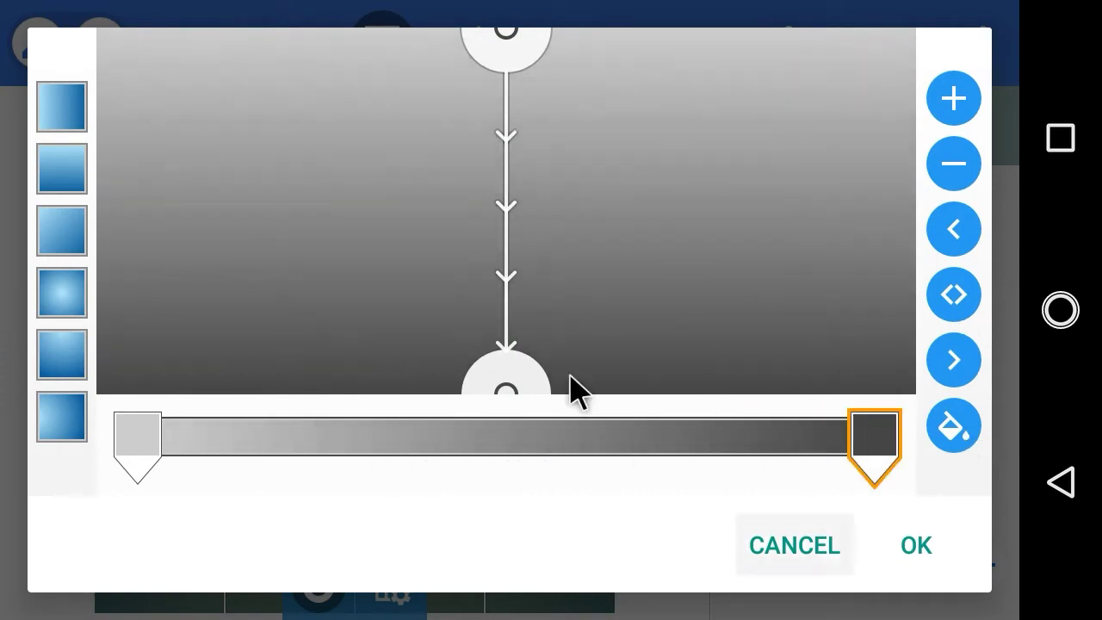
{"action": "left_click", "coordinate": [60, 293]}
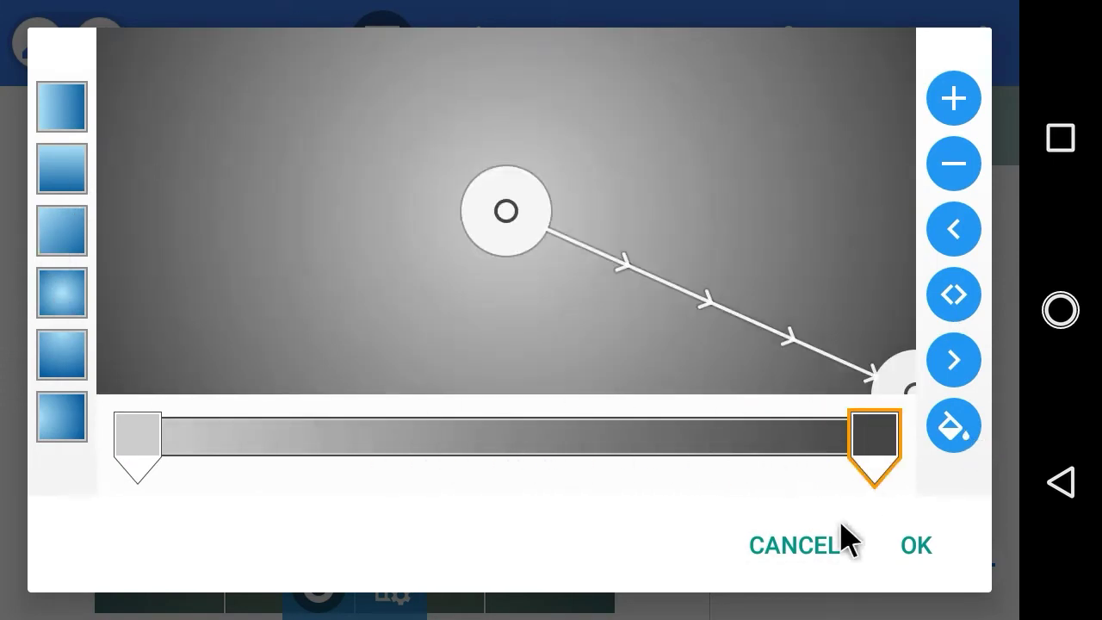
{"action": "left_click", "coordinate": [811, 551]}
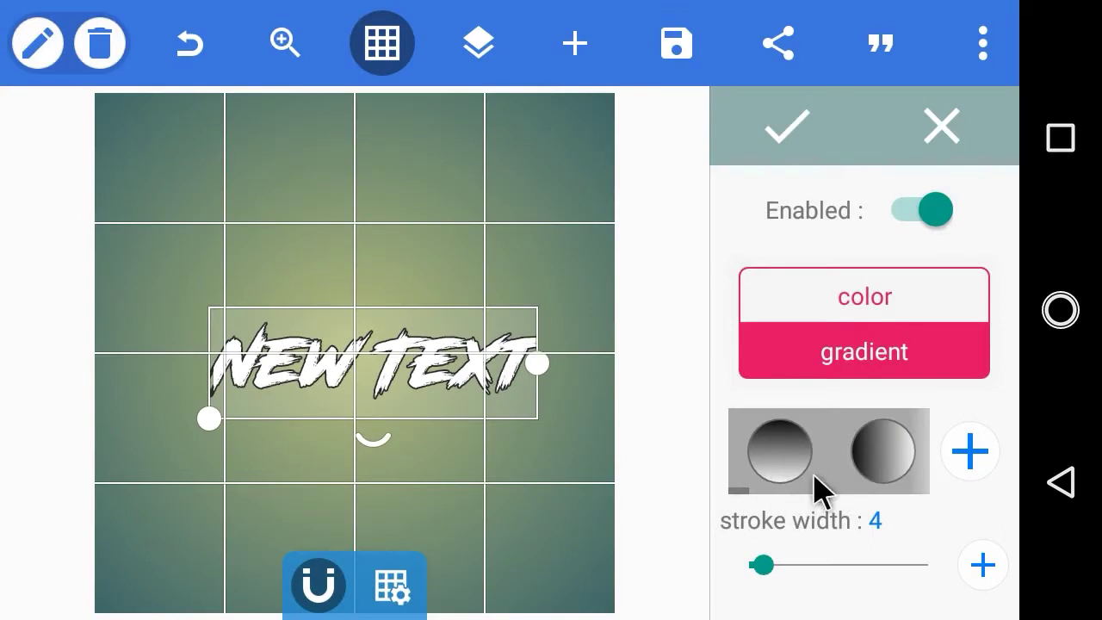
{"action": "left_click", "coordinate": [859, 308]}
Set the text's solid black stroke to width 10 and apply it.
{"action": "left_click_drag", "start_coordinate": [833, 443], "coordinate": [922, 462]}
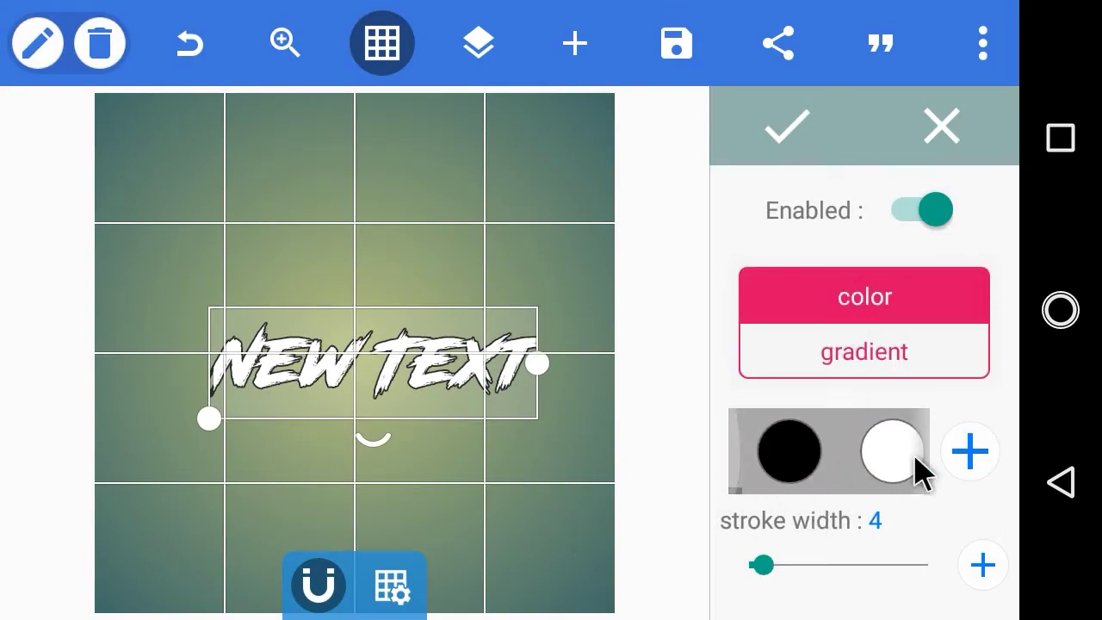
{"action": "left_click_drag", "start_coordinate": [760, 565], "coordinate": [782, 567]}
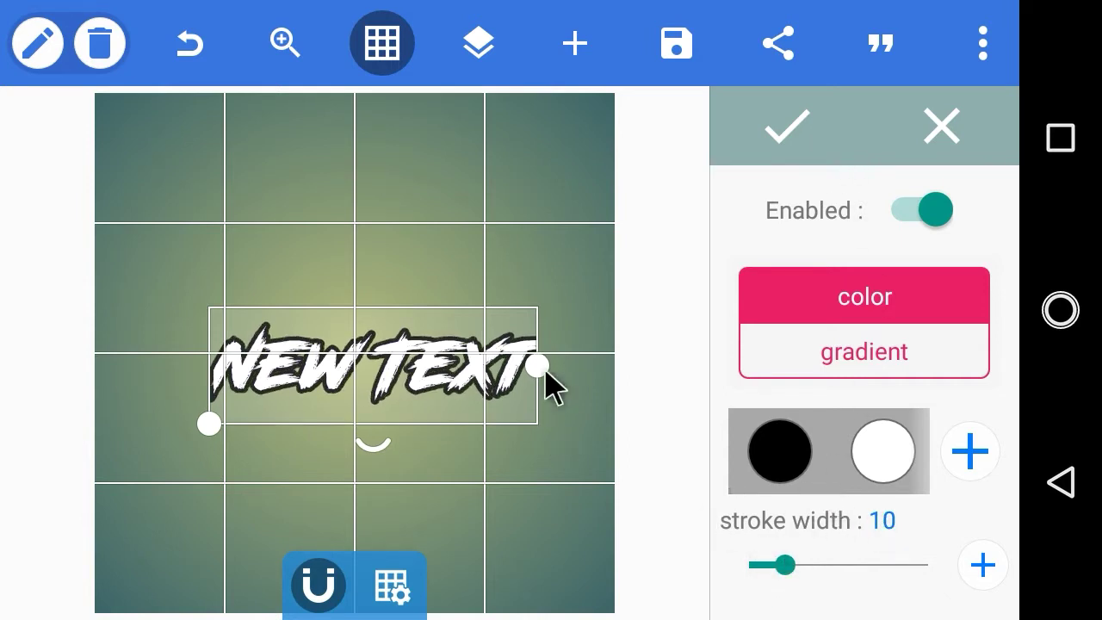
{"action": "left_click", "coordinate": [790, 131]}
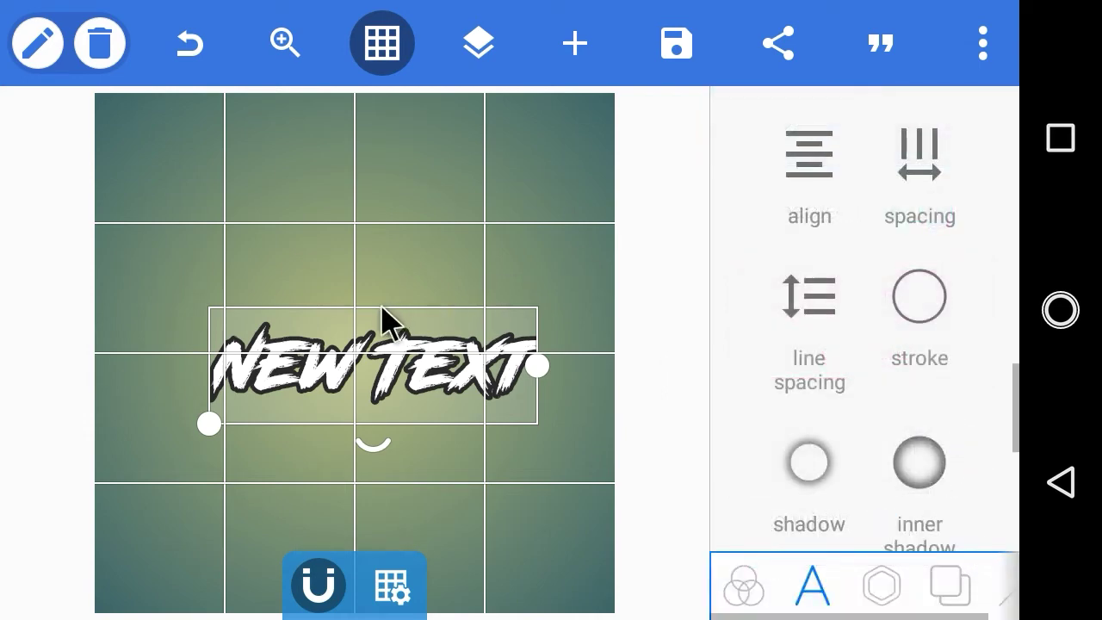
Replace the New Text wording with "RandomPlayer" and confirm the edit.
{"action": "left_click", "coordinate": [35, 43]}
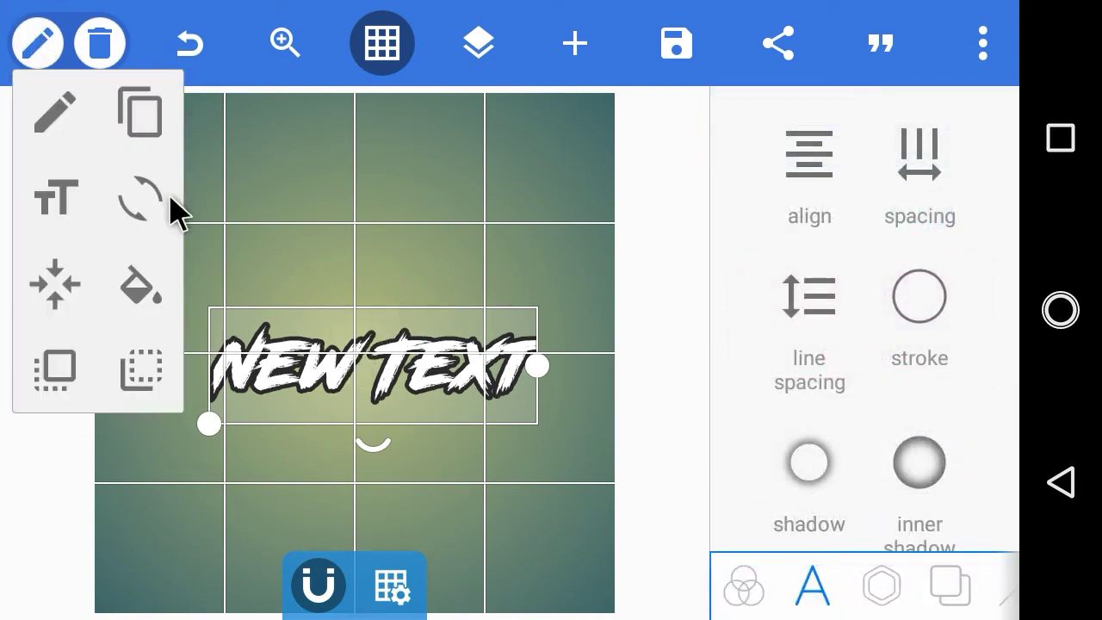
{"action": "left_click", "coordinate": [63, 116]}
{"action": "left_click", "coordinate": [418, 206]}
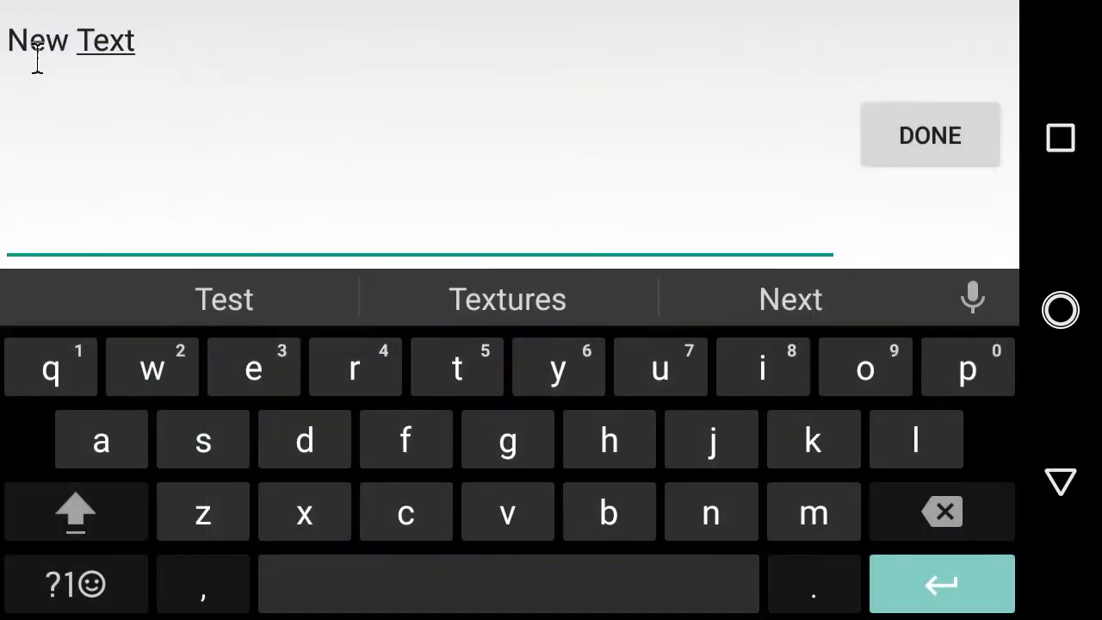
{"action": "left_click", "coordinate": [940, 524]}
{"action": "left_click_drag", "start_coordinate": [937, 519], "coordinate": [933, 514]}
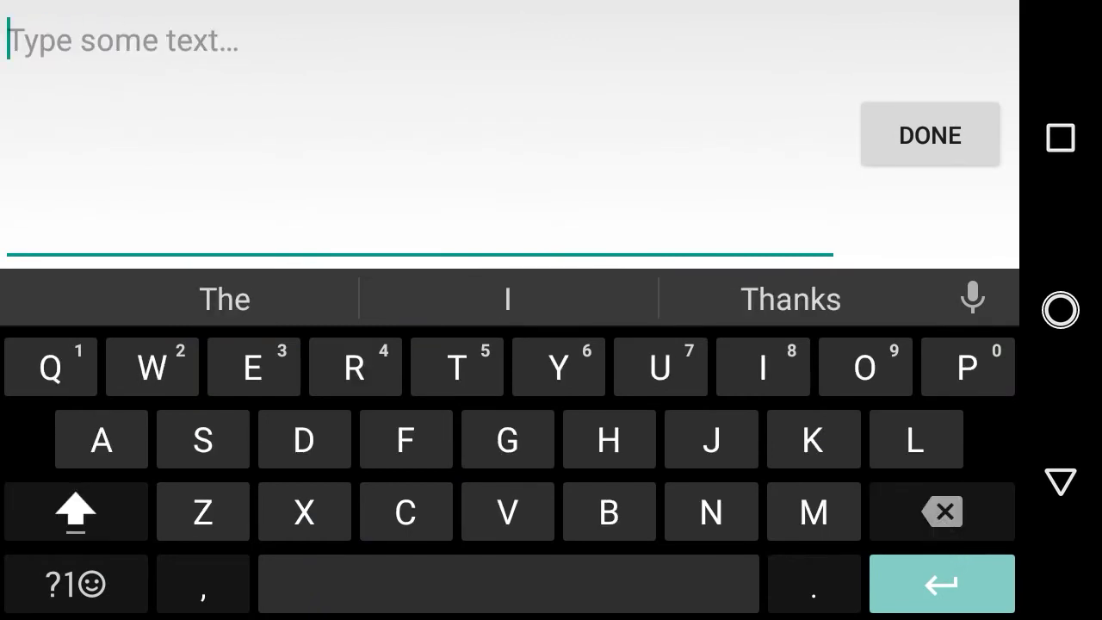
{"action": "type", "text": "Rand"}
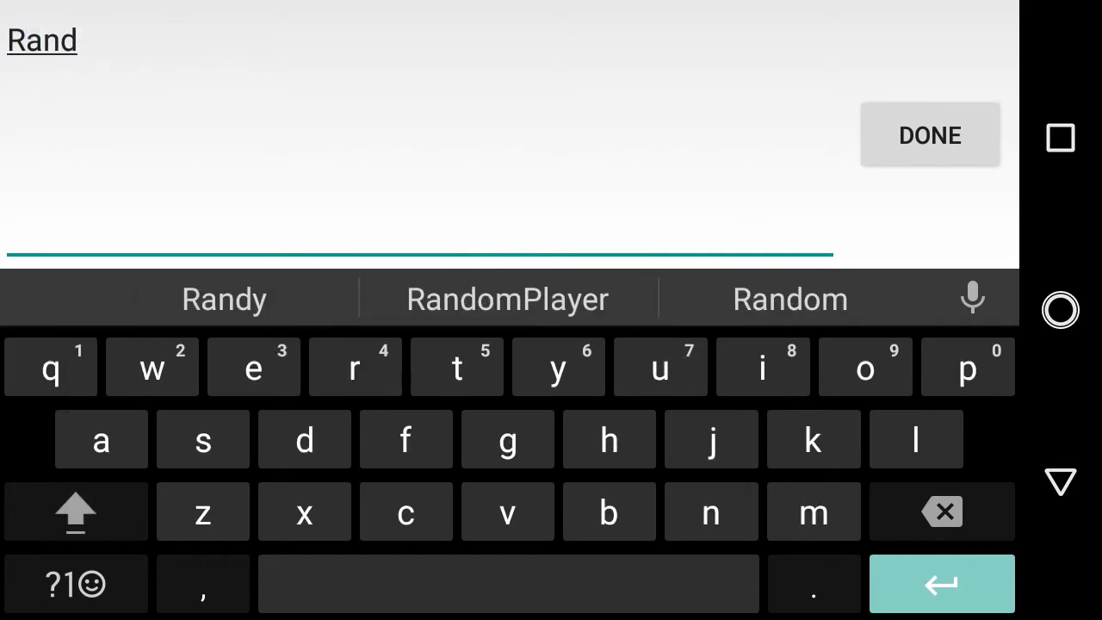
{"action": "left_click", "coordinate": [507, 298]}
{"action": "left_click", "coordinate": [930, 135]}
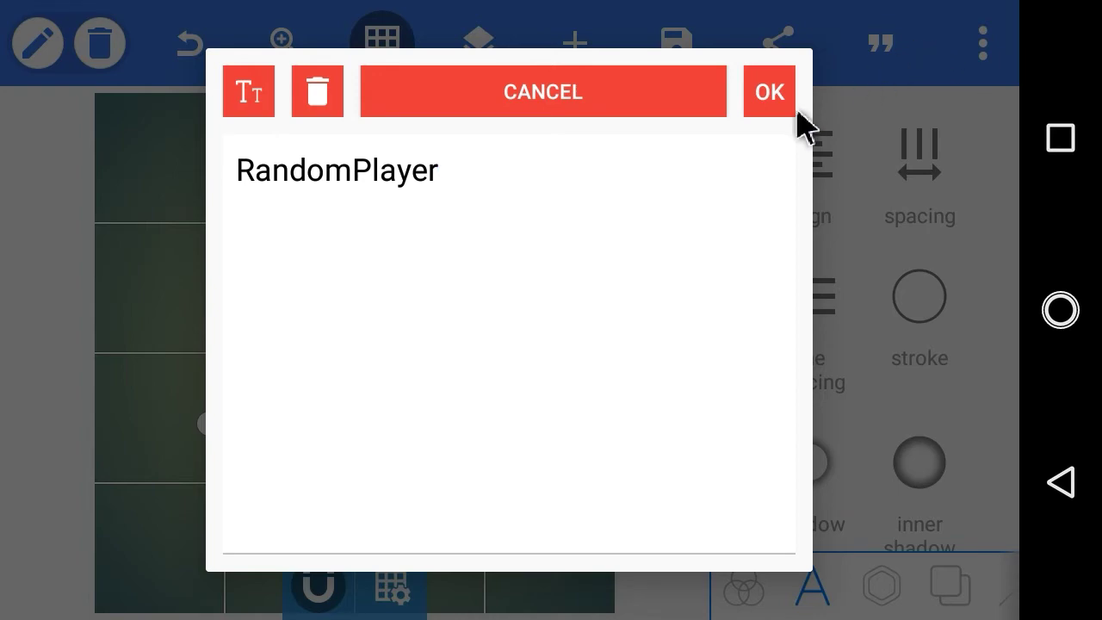
{"action": "left_click", "coordinate": [768, 92]}
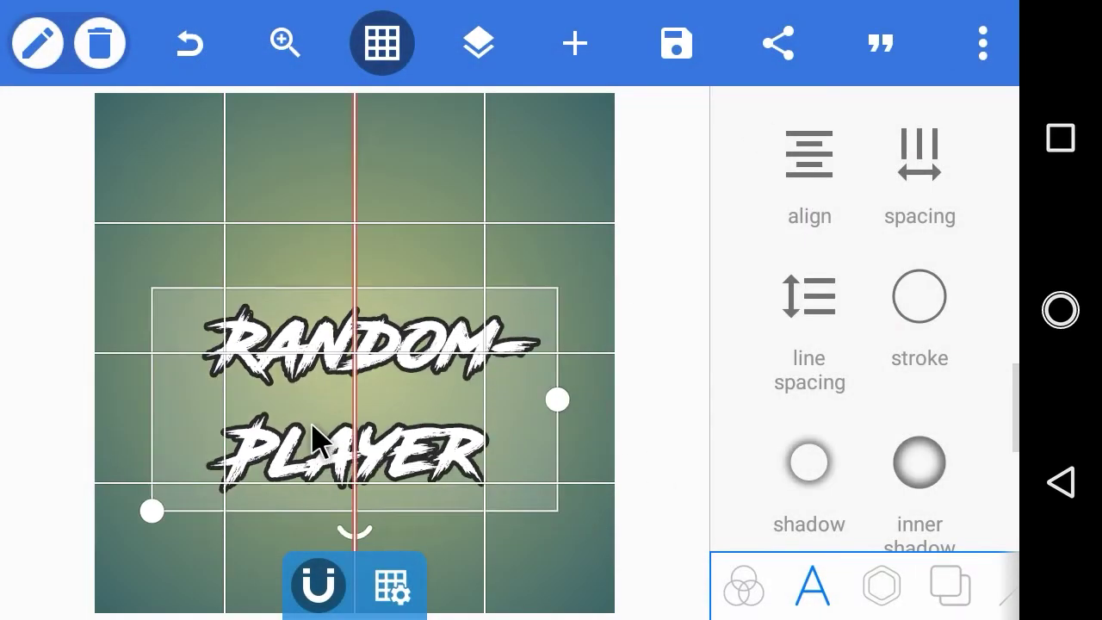
Widen the title's text box so RandomPlayer fits on one line, and centre it on the canvas.
{"action": "left_click_drag", "start_coordinate": [495, 379], "coordinate": [459, 376]}
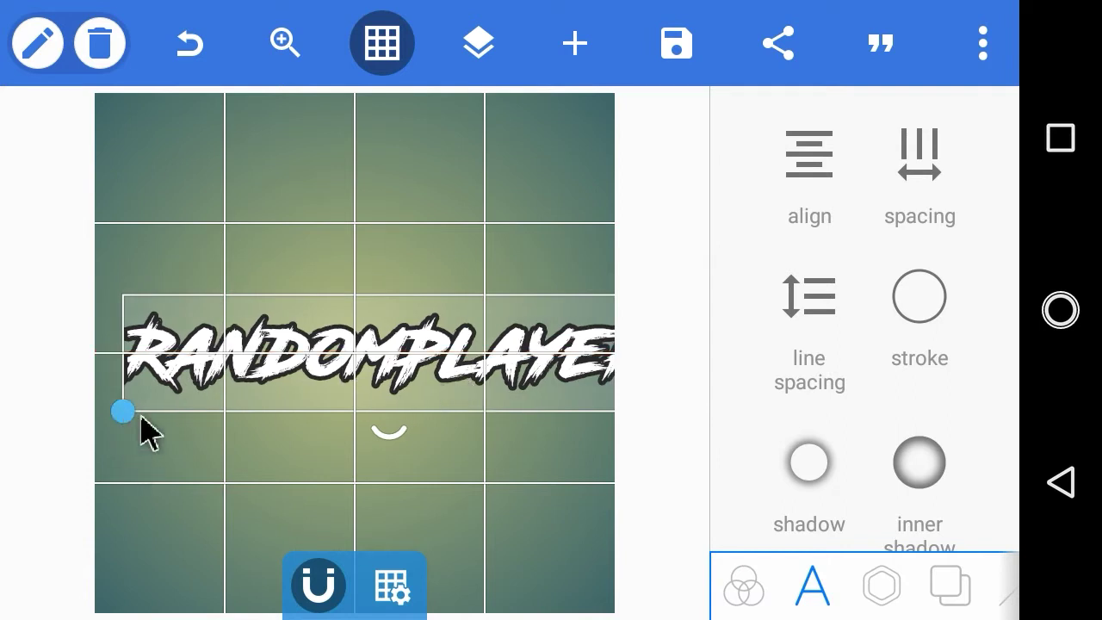
{"action": "left_click_drag", "start_coordinate": [140, 416], "coordinate": [192, 414]}
{"action": "left_click_drag", "start_coordinate": [370, 331], "coordinate": [331, 344]}
{"action": "left_click_drag", "start_coordinate": [118, 396], "coordinate": [90, 404]}
{"action": "left_click_drag", "start_coordinate": [351, 341], "coordinate": [355, 366]}
Try the 3D text effect on the RandomPlayer title and discard it.
{"action": "scroll", "coordinate": [882, 469], "scroll_direction": "down", "scroll_amount": 5}
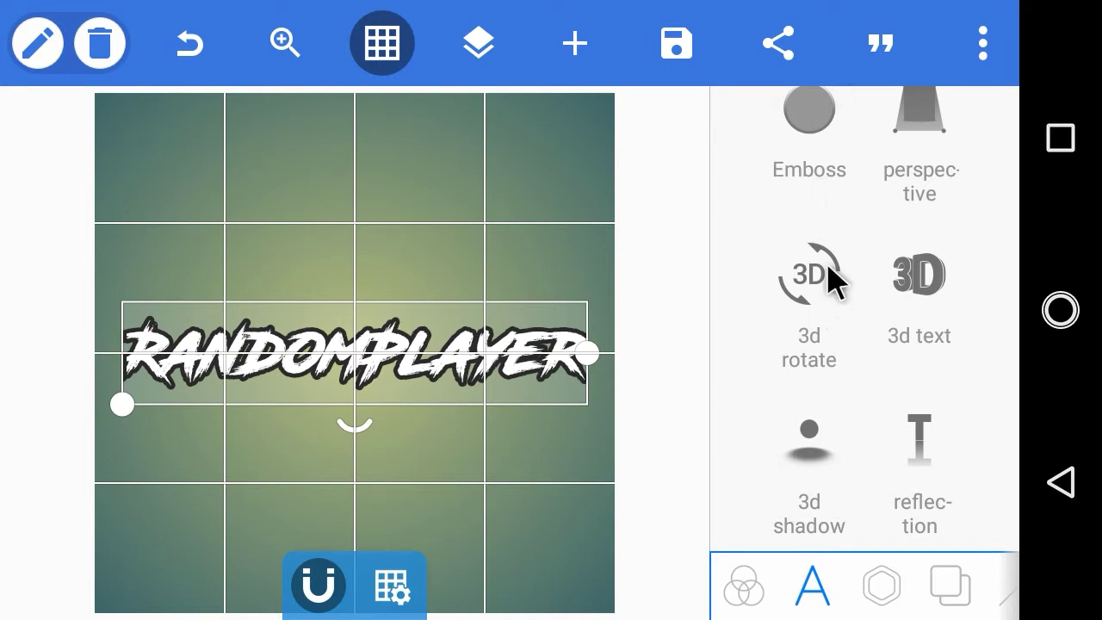
{"action": "left_click", "coordinate": [900, 340]}
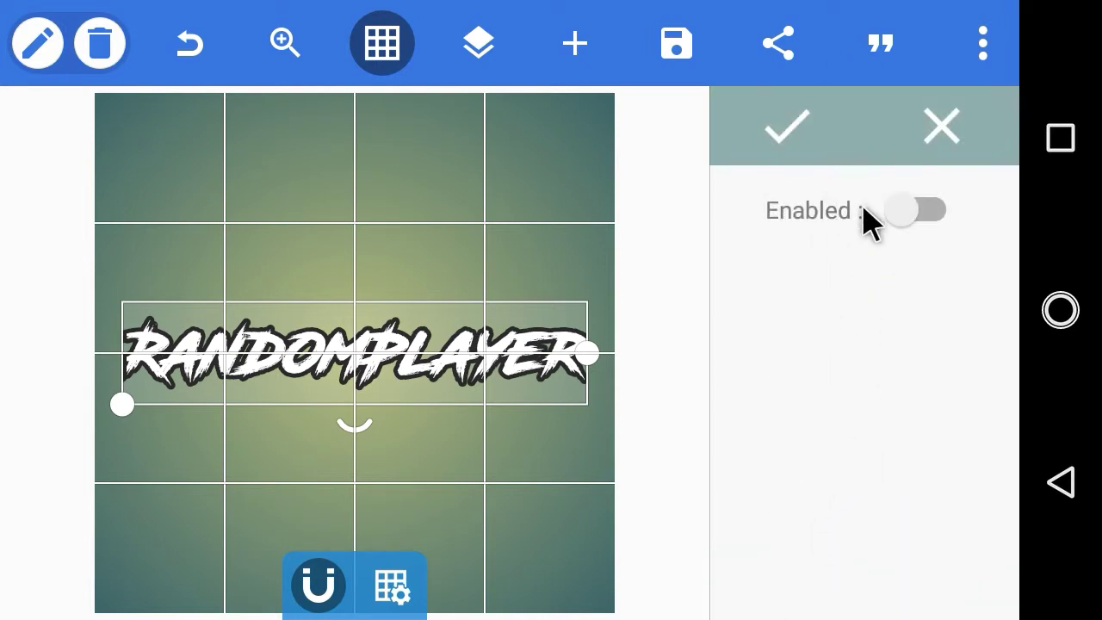
{"action": "left_click", "coordinate": [904, 217]}
{"action": "left_click", "coordinate": [909, 222]}
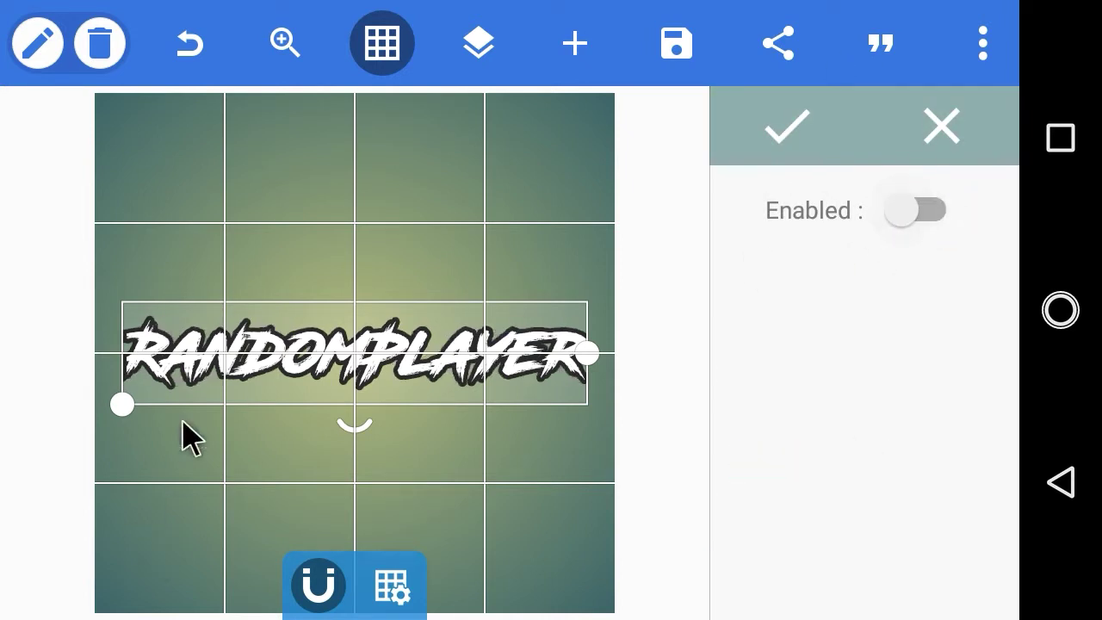
{"action": "left_click", "coordinate": [959, 129]}
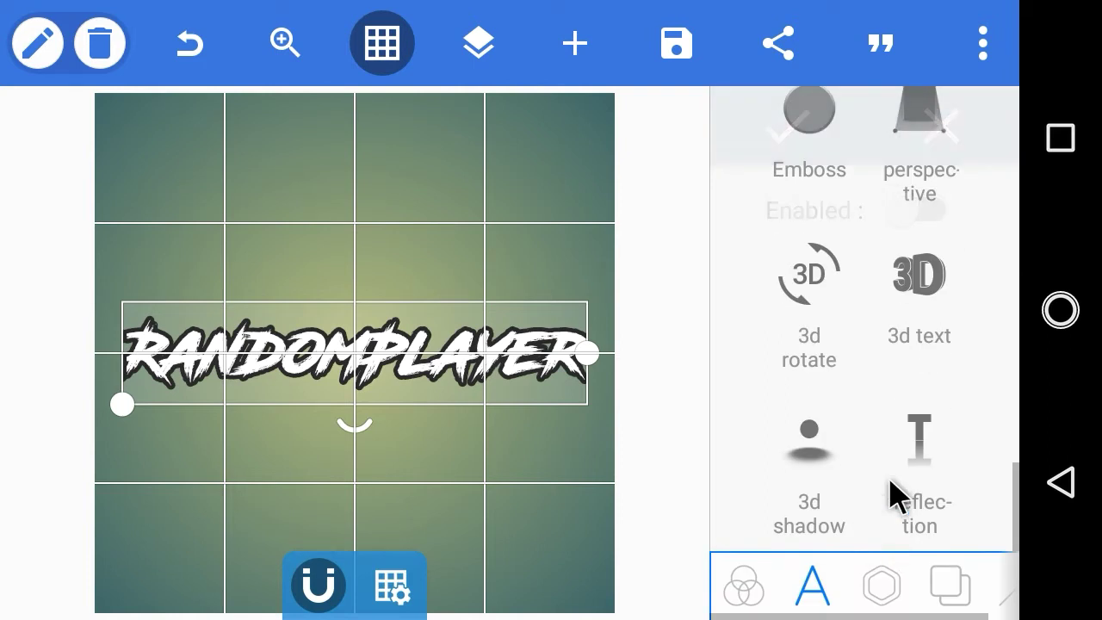
Try the 3D shadow and reflection effects on the title, cancelling each one.
{"action": "left_click", "coordinate": [833, 500]}
{"action": "left_click", "coordinate": [902, 226]}
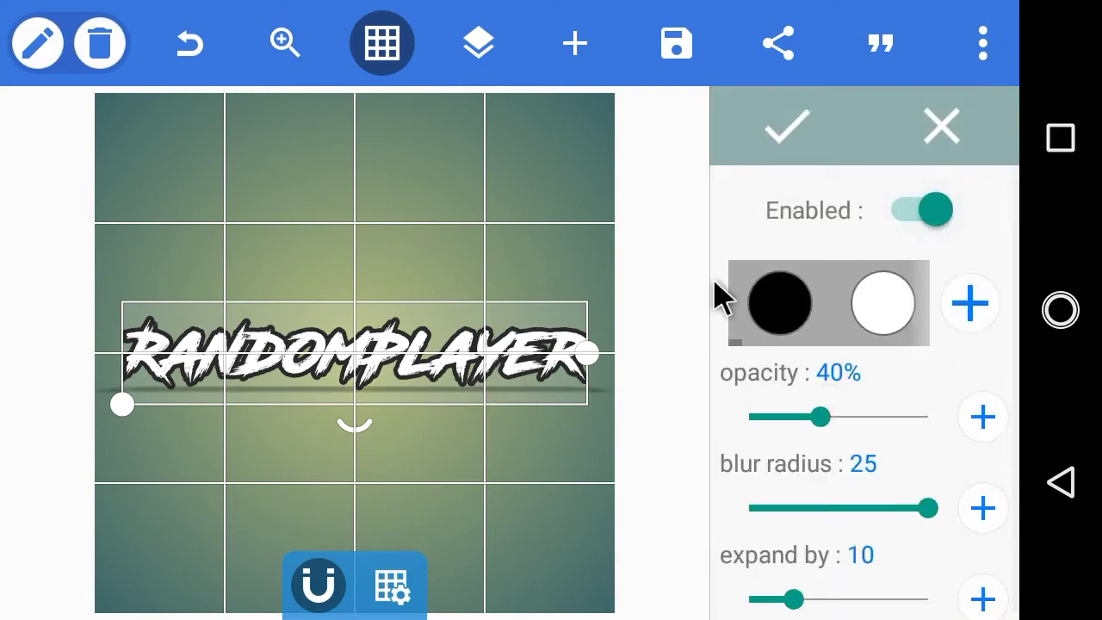
{"action": "left_click", "coordinate": [957, 157]}
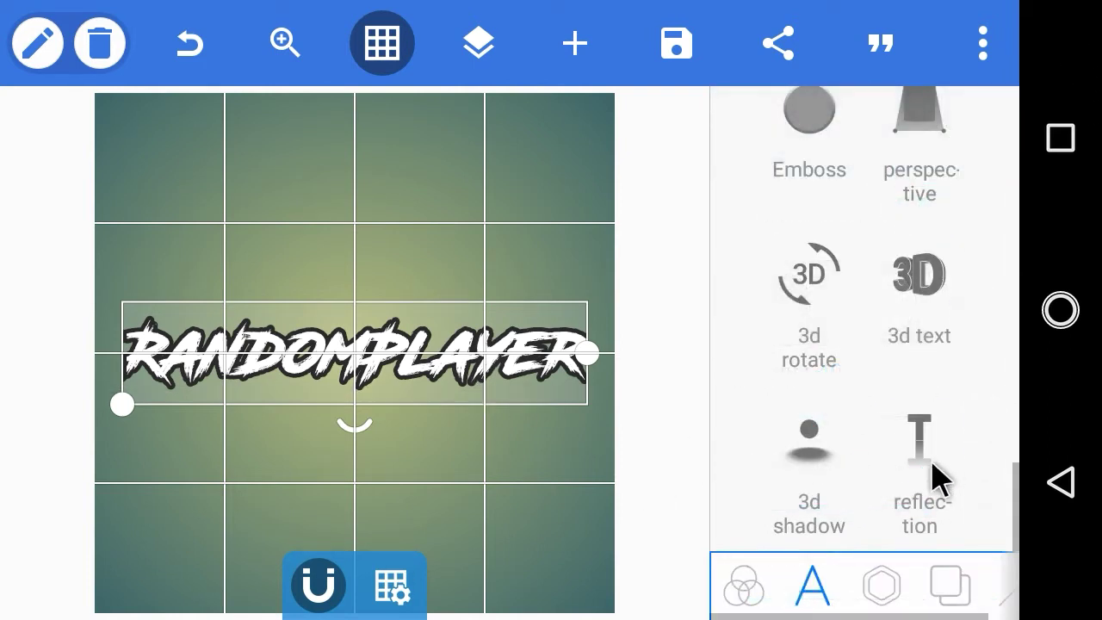
{"action": "left_click", "coordinate": [936, 479]}
{"action": "left_click", "coordinate": [904, 222]}
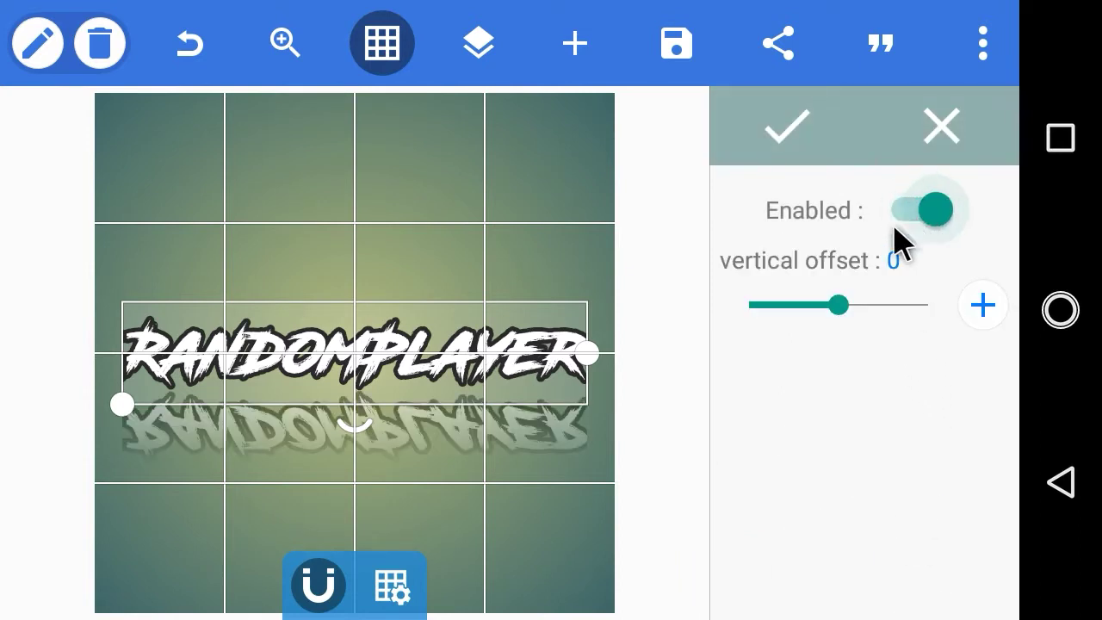
{"action": "left_click", "coordinate": [944, 129]}
{"action": "scroll", "coordinate": [911, 508], "scroll_direction": "up", "scroll_amount": 5}
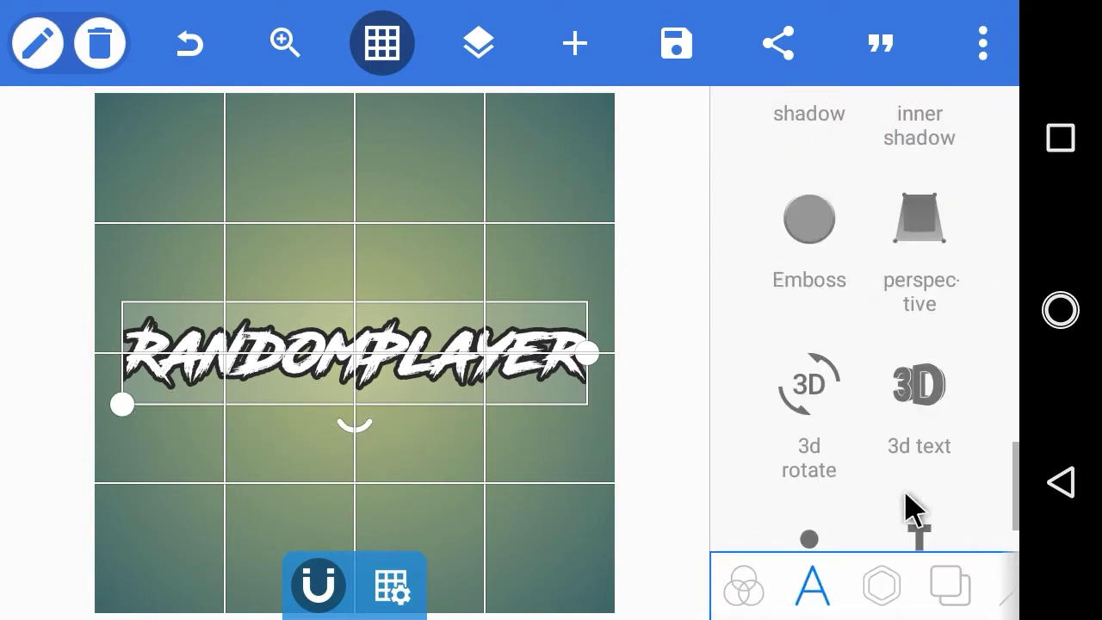
{"action": "left_click", "coordinate": [814, 301]}
{"action": "left_click", "coordinate": [919, 212]}
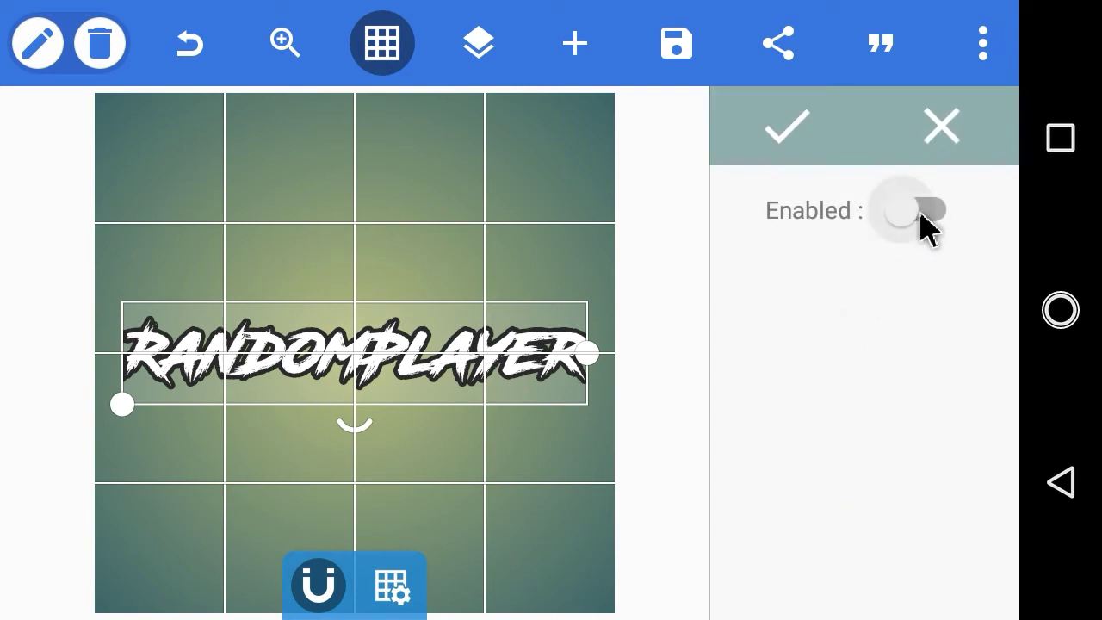
{"action": "left_click", "coordinate": [942, 123]}
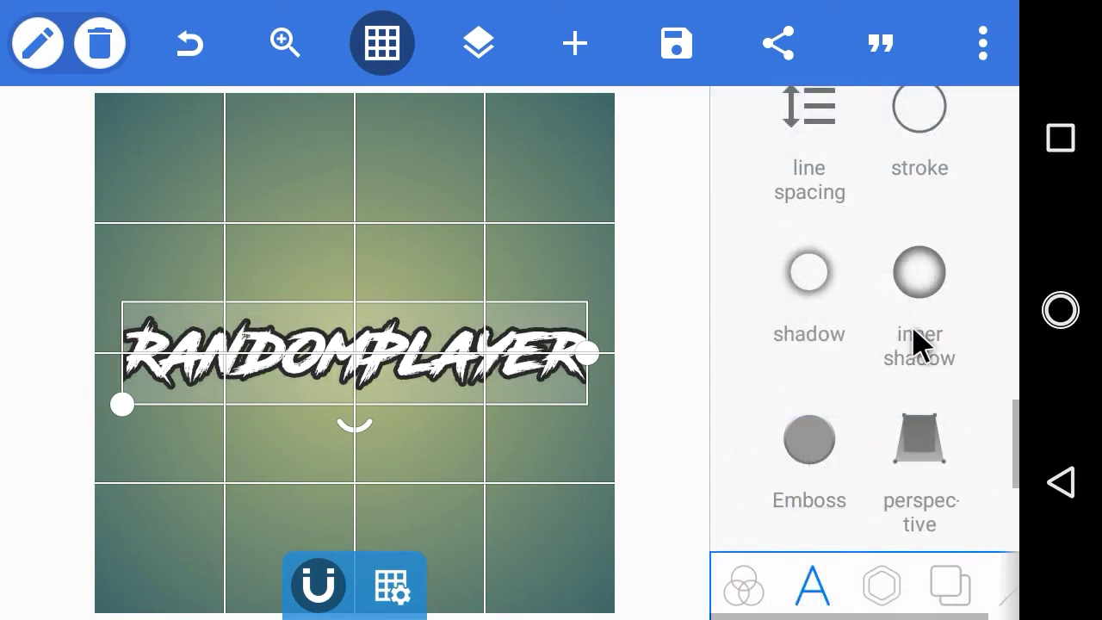
Look through the text tools, the object insertion tools and the preset templates.
{"action": "scroll", "coordinate": [915, 307], "scroll_direction": "up", "scroll_amount": 5}
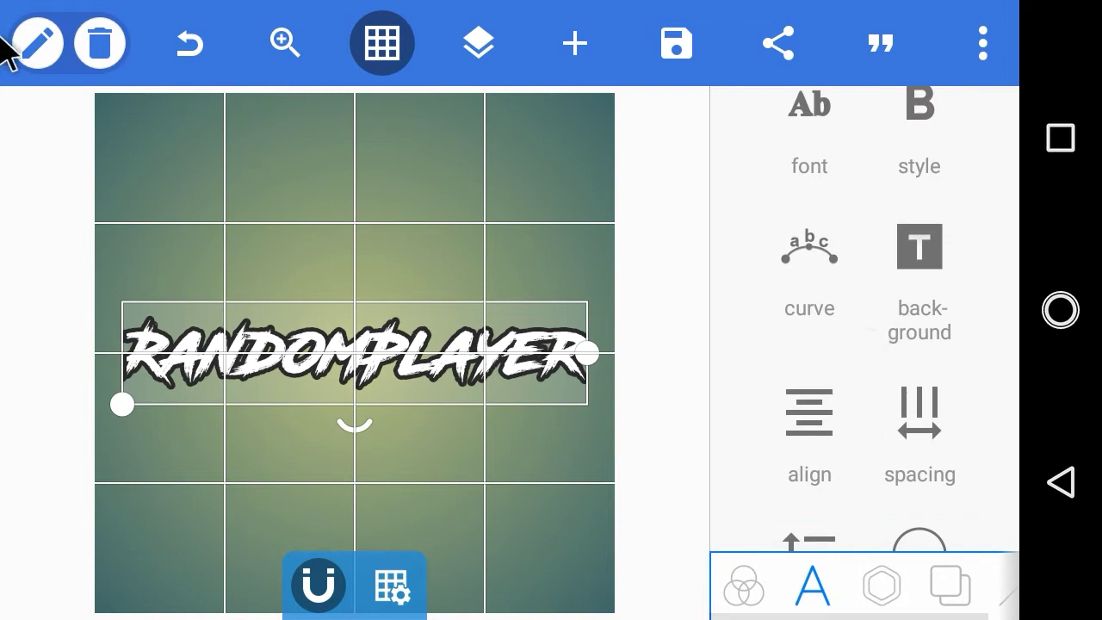
{"action": "left_click", "coordinate": [890, 604]}
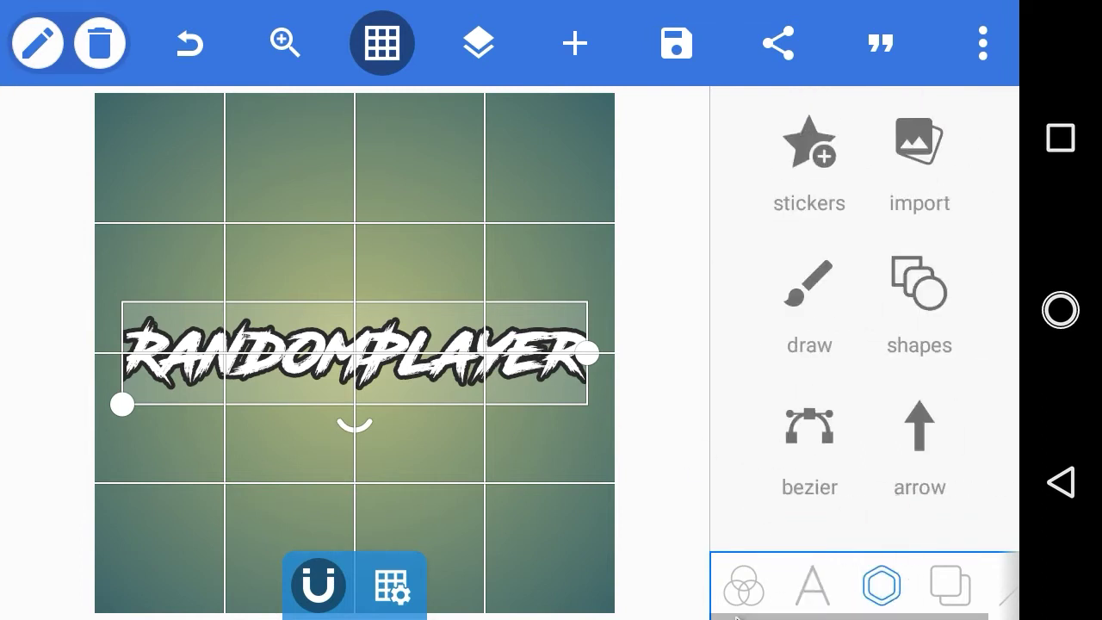
{"action": "left_click", "coordinate": [783, 599]}
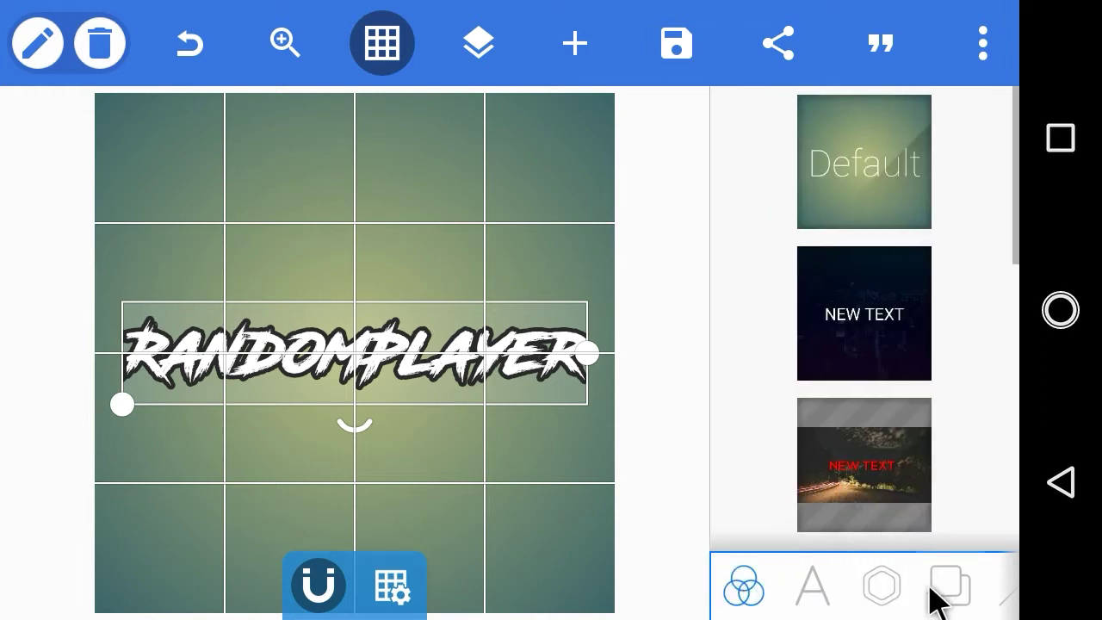
{"action": "left_click", "coordinate": [932, 589]}
{"action": "left_click", "coordinate": [743, 587]}
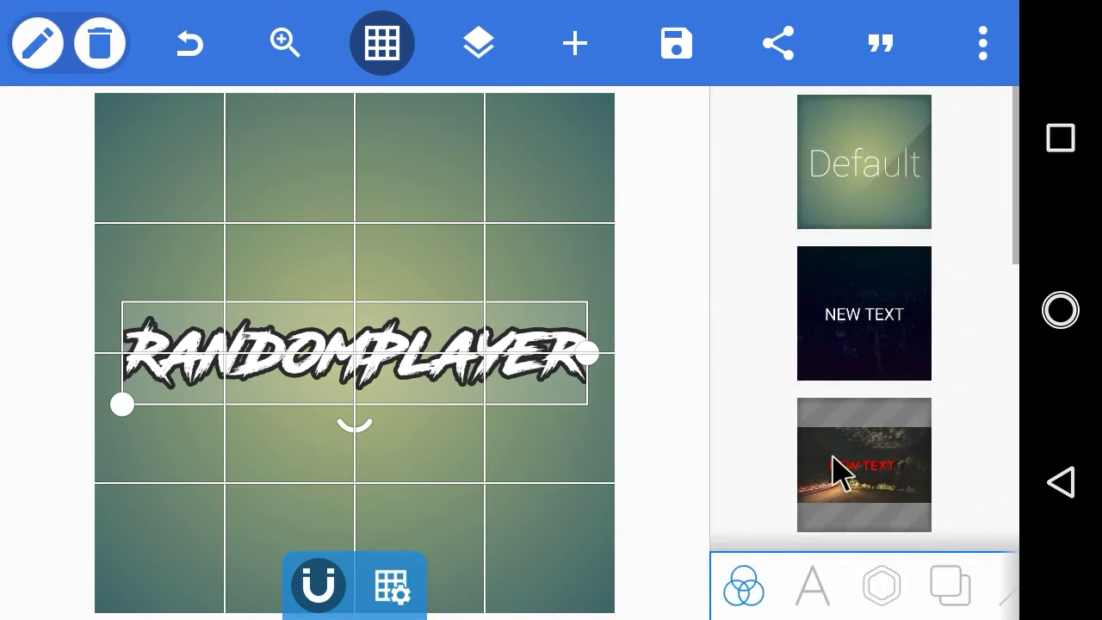
{"action": "scroll", "coordinate": [839, 470], "scroll_direction": "down", "scroll_amount": 10}
{"action": "scroll", "coordinate": [853, 462], "scroll_direction": "up", "scroll_amount": 9}
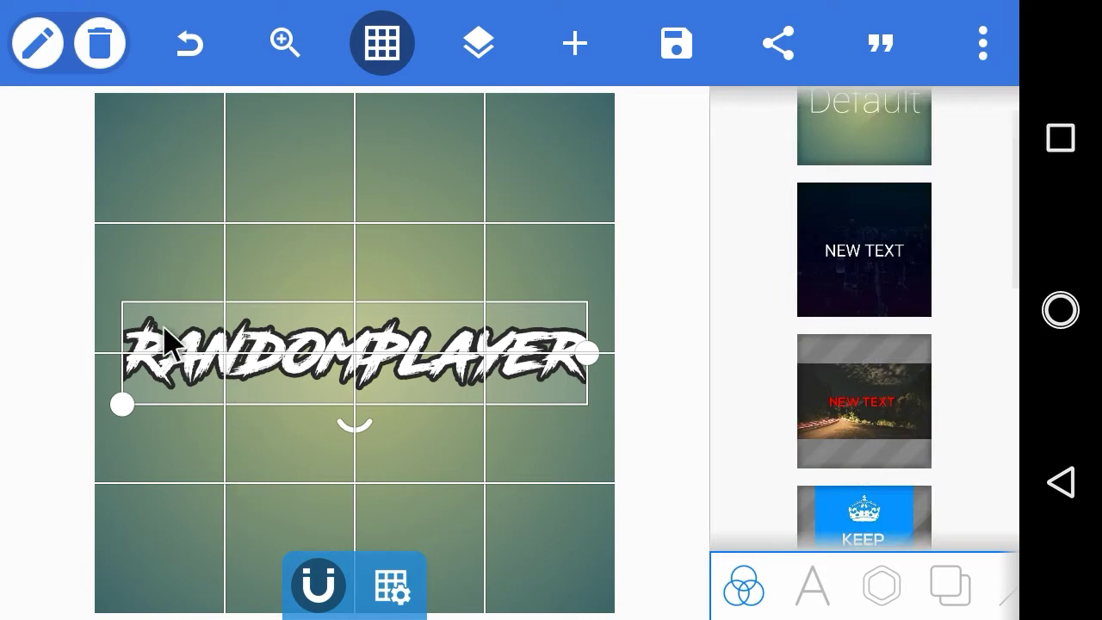
Make the canvas background transparent and turn off the grid.
{"action": "left_click", "coordinate": [938, 603]}
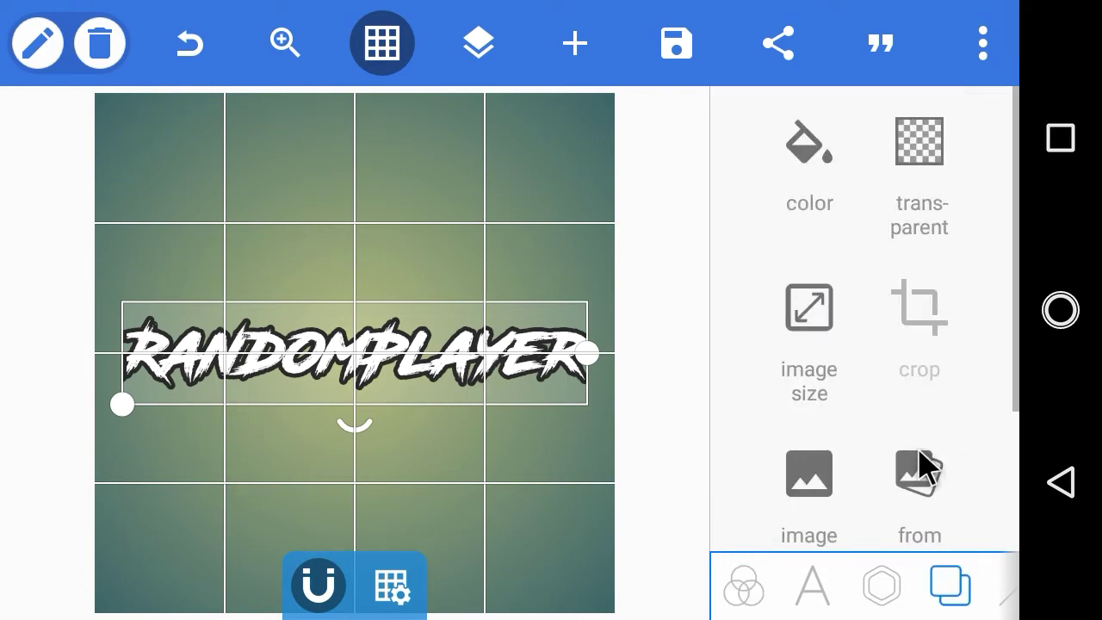
{"action": "left_click", "coordinate": [932, 160]}
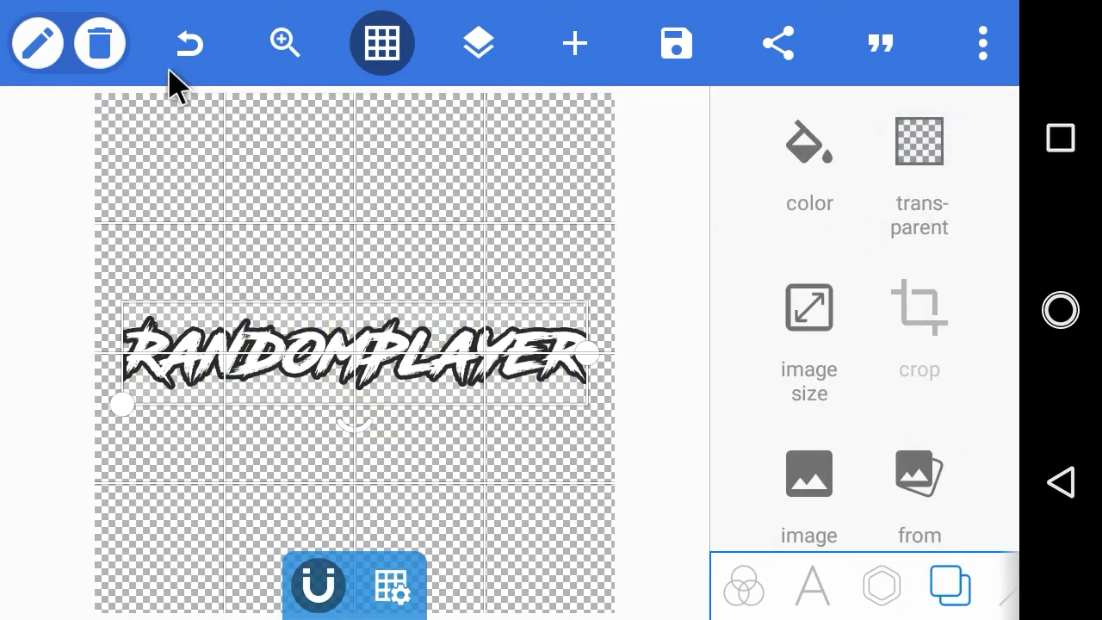
{"action": "left_click", "coordinate": [388, 50]}
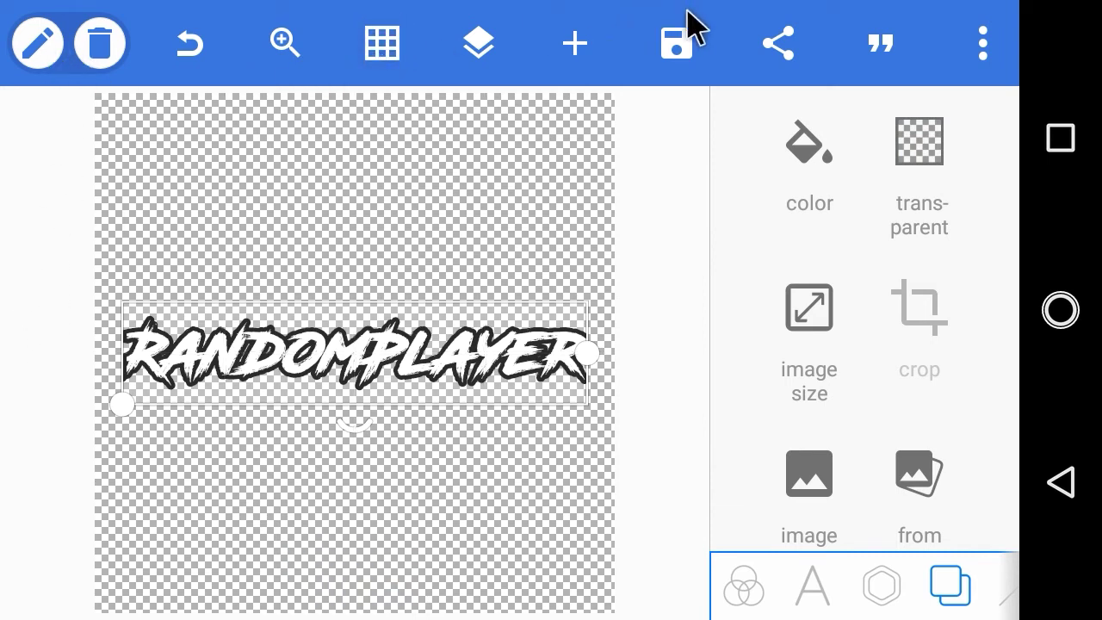
Save the design to the gallery as a png image with very high dimensions.
{"action": "left_click", "coordinate": [679, 38]}
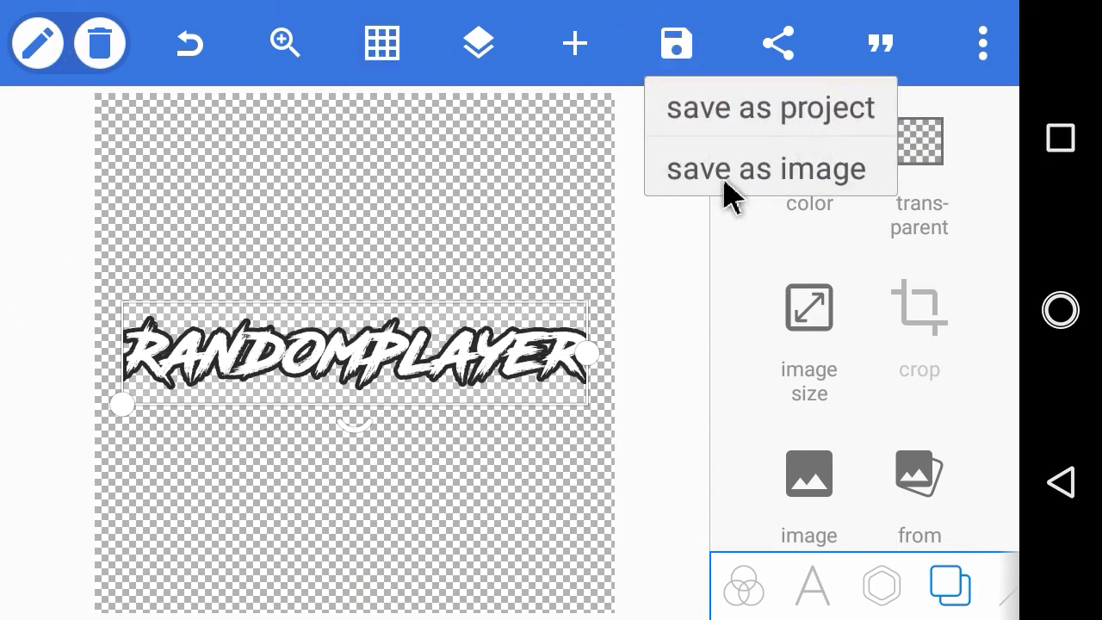
{"action": "left_click", "coordinate": [723, 176]}
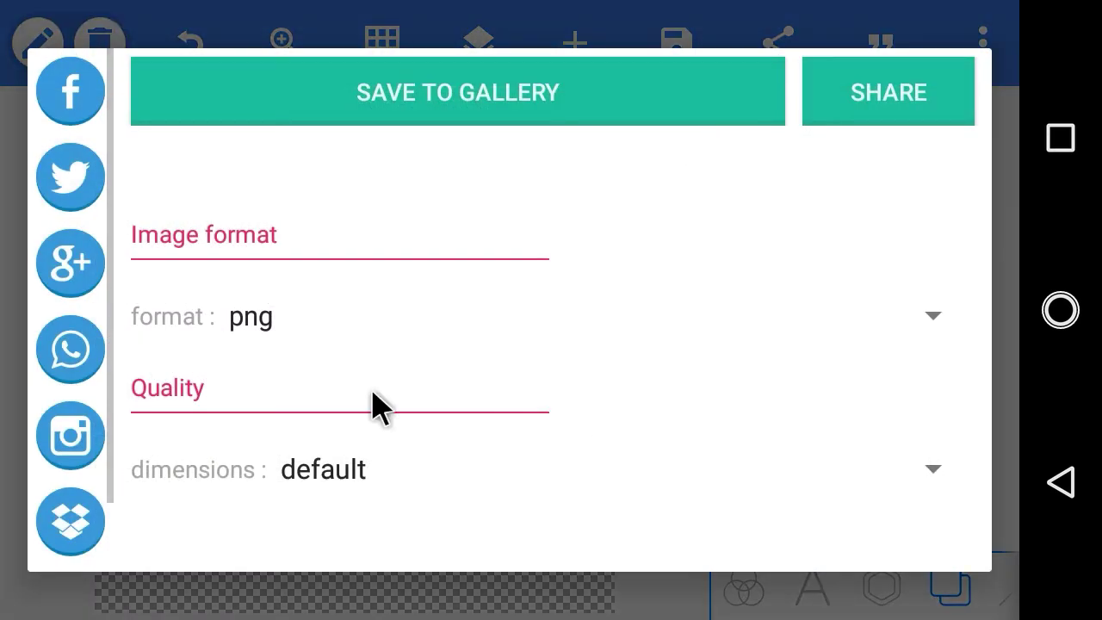
{"action": "left_click", "coordinate": [203, 336]}
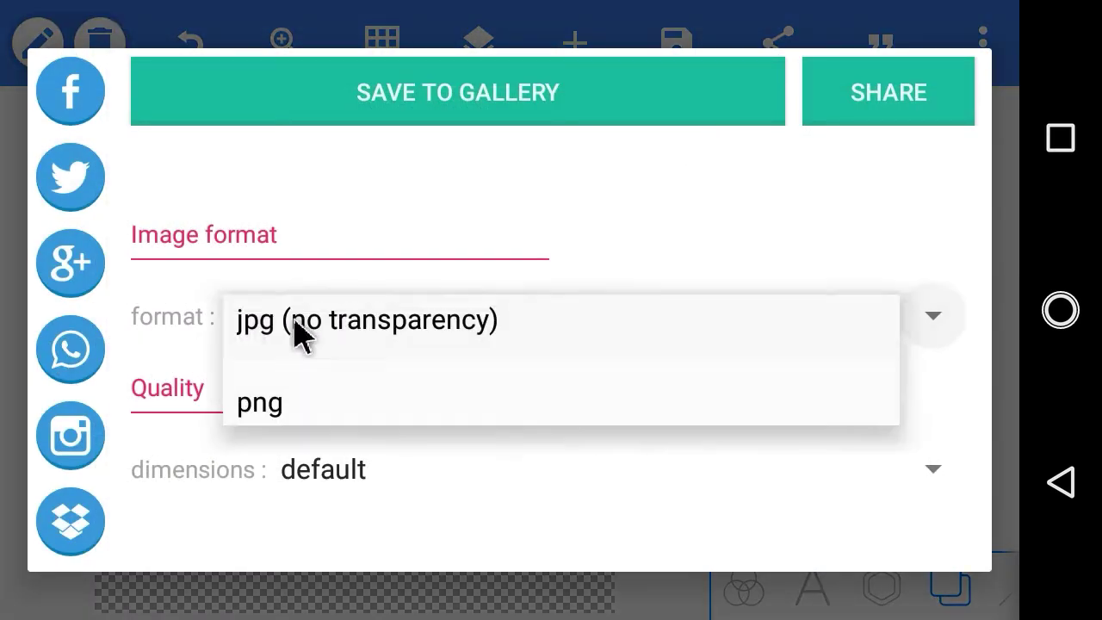
{"action": "left_click", "coordinate": [250, 417]}
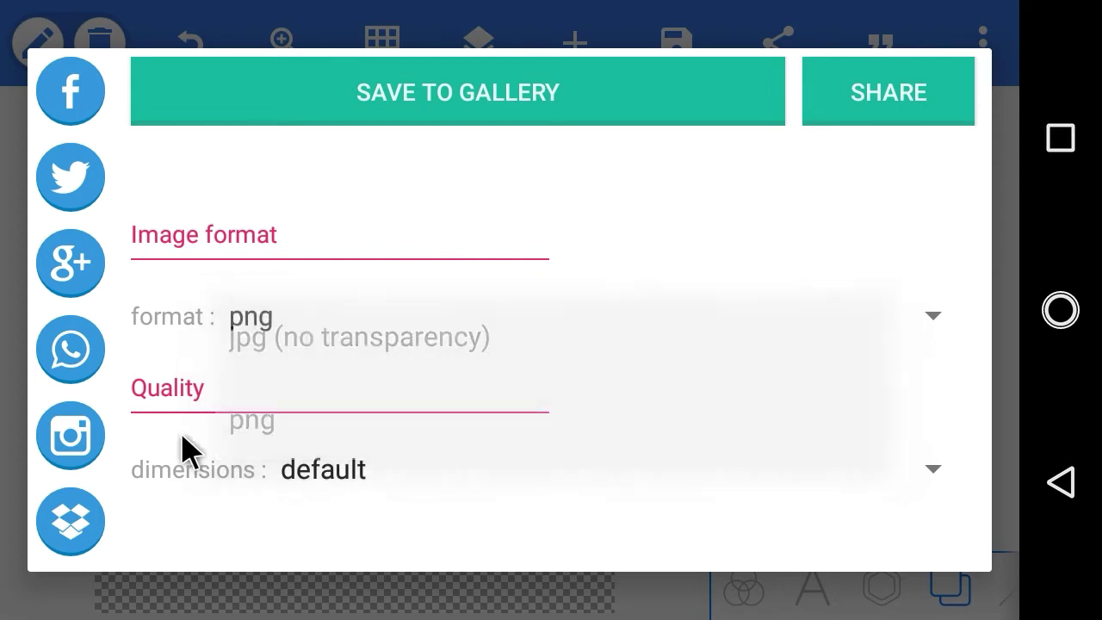
{"action": "left_click", "coordinate": [365, 473]}
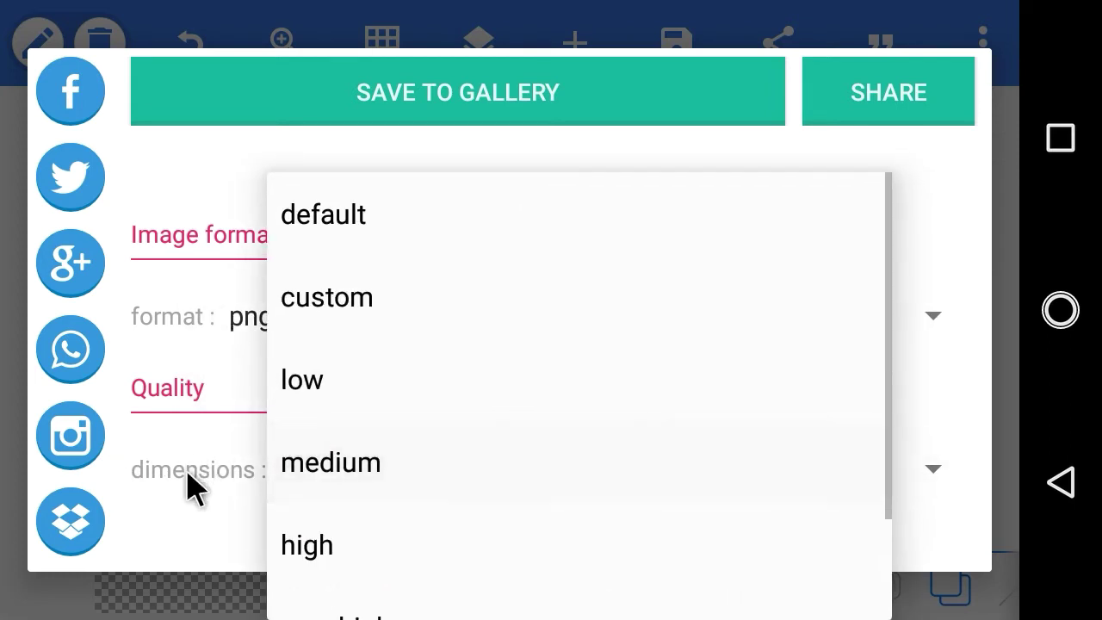
{"action": "scroll", "coordinate": [394, 434], "scroll_direction": "down", "scroll_amount": 2}
{"action": "scroll", "coordinate": [387, 482], "scroll_direction": "up", "scroll_amount": 2}
{"action": "scroll", "coordinate": [381, 492], "scroll_direction": "down", "scroll_amount": 2}
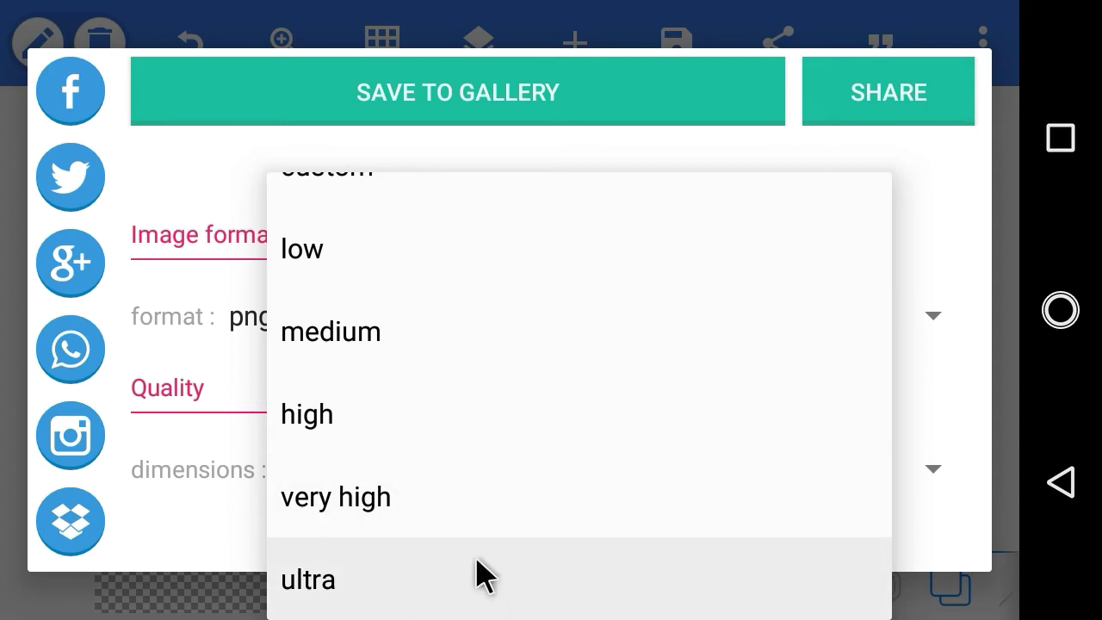
{"action": "left_click", "coordinate": [466, 503]}
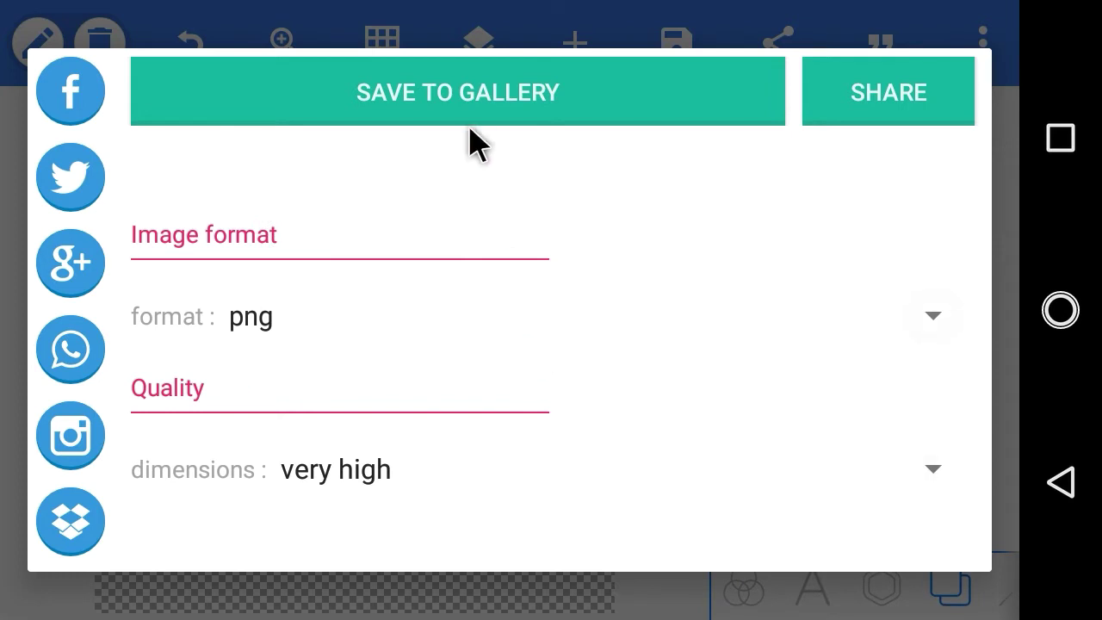
{"action": "left_click", "coordinate": [468, 105]}
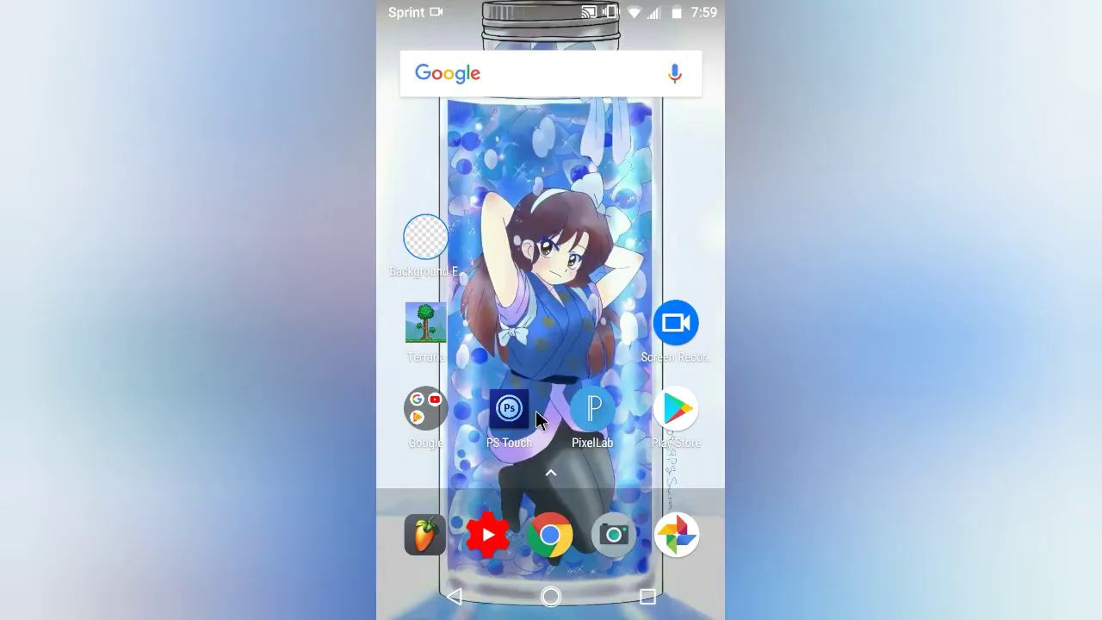
Switch to PS Touch and accept its End User License Agreement to begin a project.
{"action": "left_click", "coordinate": [510, 420]}
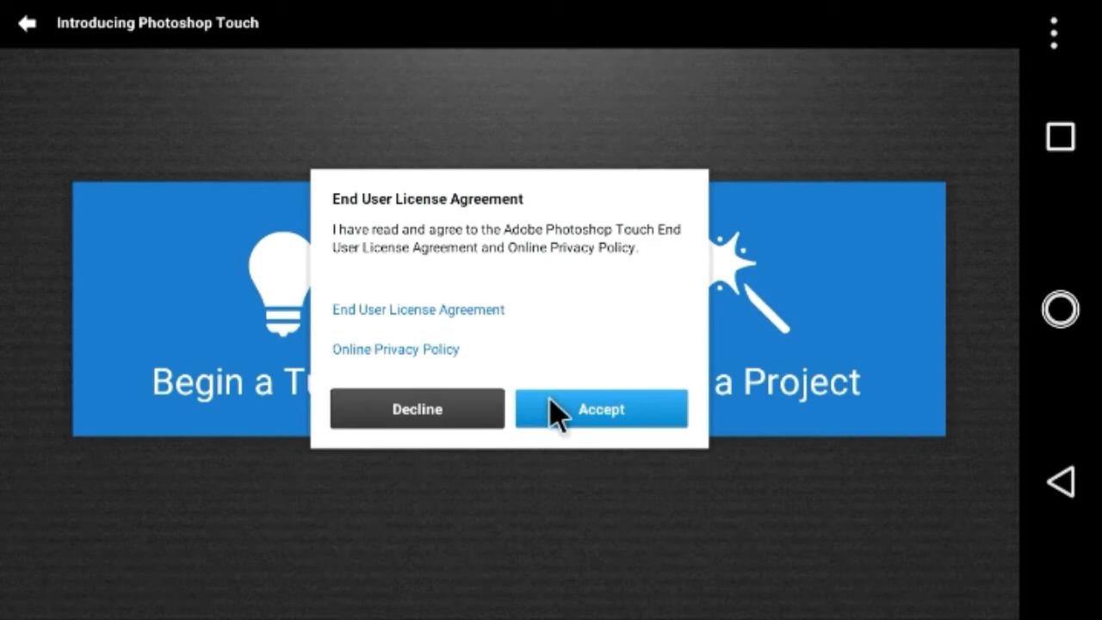
{"action": "left_click", "coordinate": [549, 404]}
{"action": "left_click", "coordinate": [623, 375]}
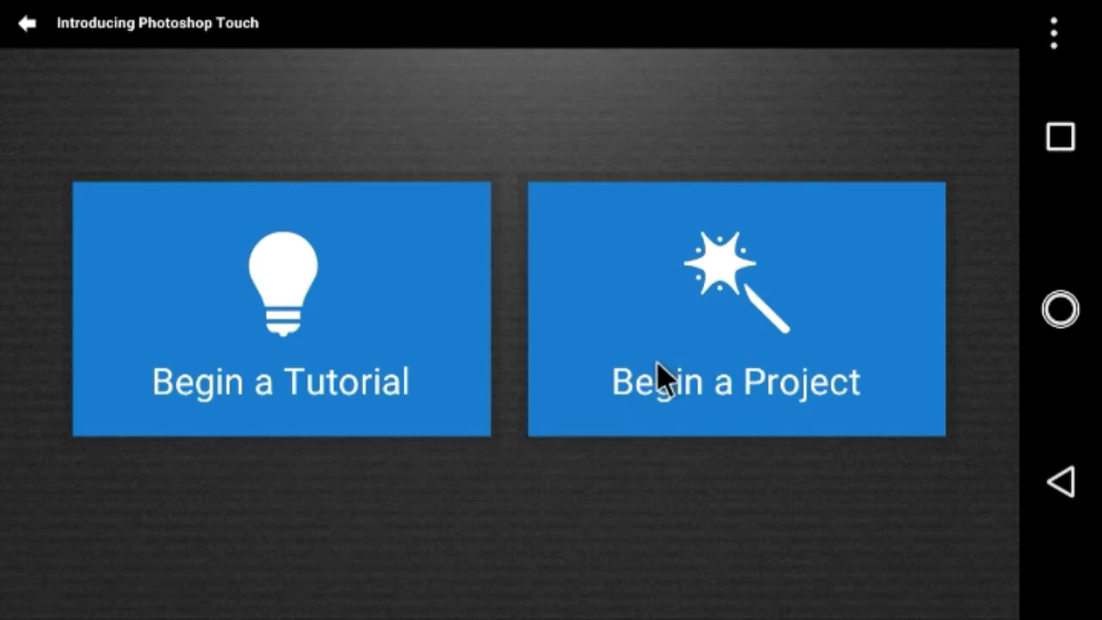
Begin a project from the title image 20200905_195837 in the local pixelLab folder and dismiss the introductory tips.
{"action": "left_click", "coordinate": [655, 379]}
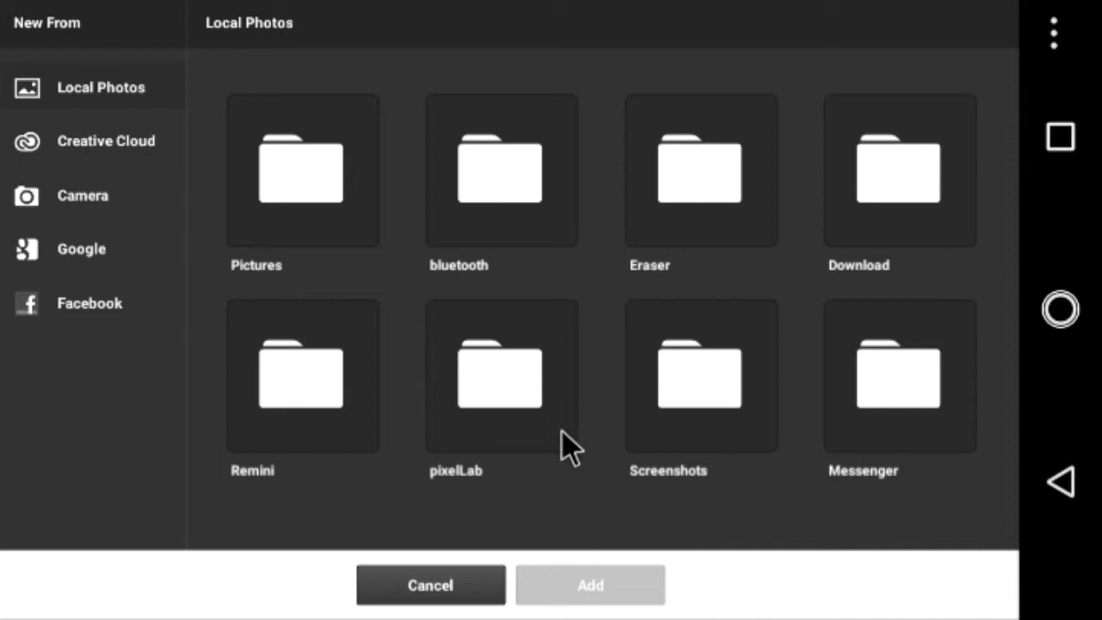
{"action": "left_click", "coordinate": [515, 434]}
{"action": "left_click", "coordinate": [327, 200]}
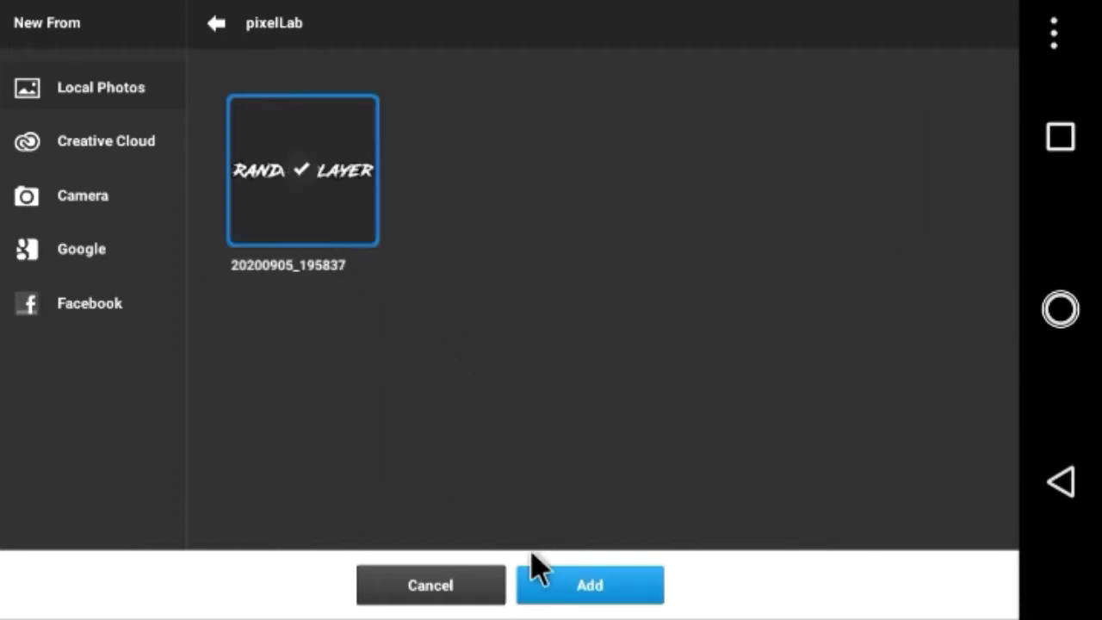
{"action": "left_click", "coordinate": [590, 587]}
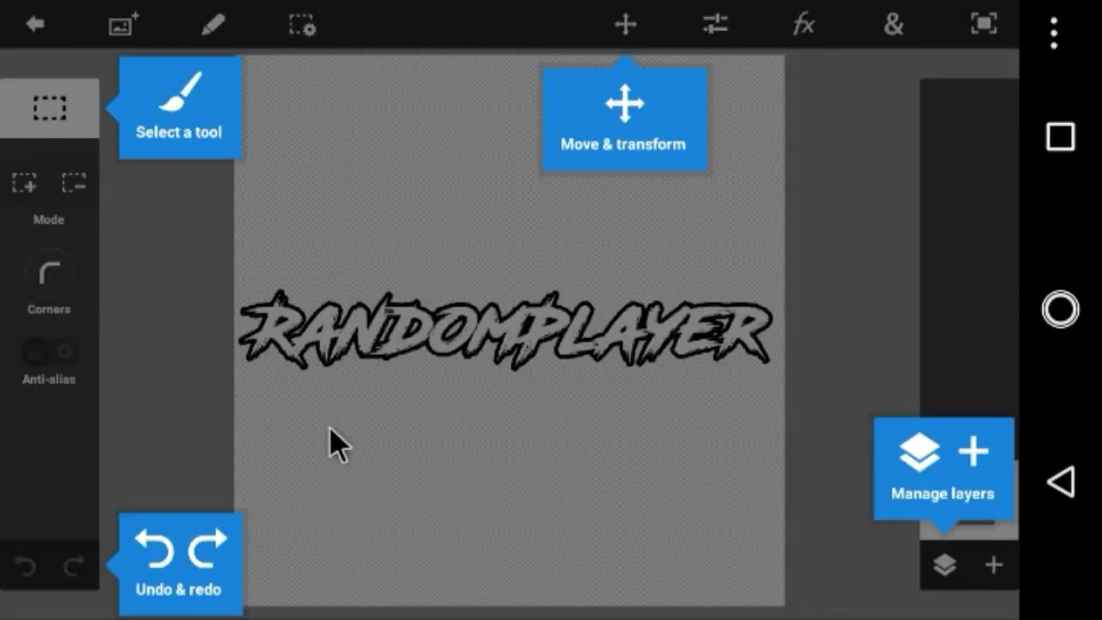
{"action": "left_click", "coordinate": [175, 392]}
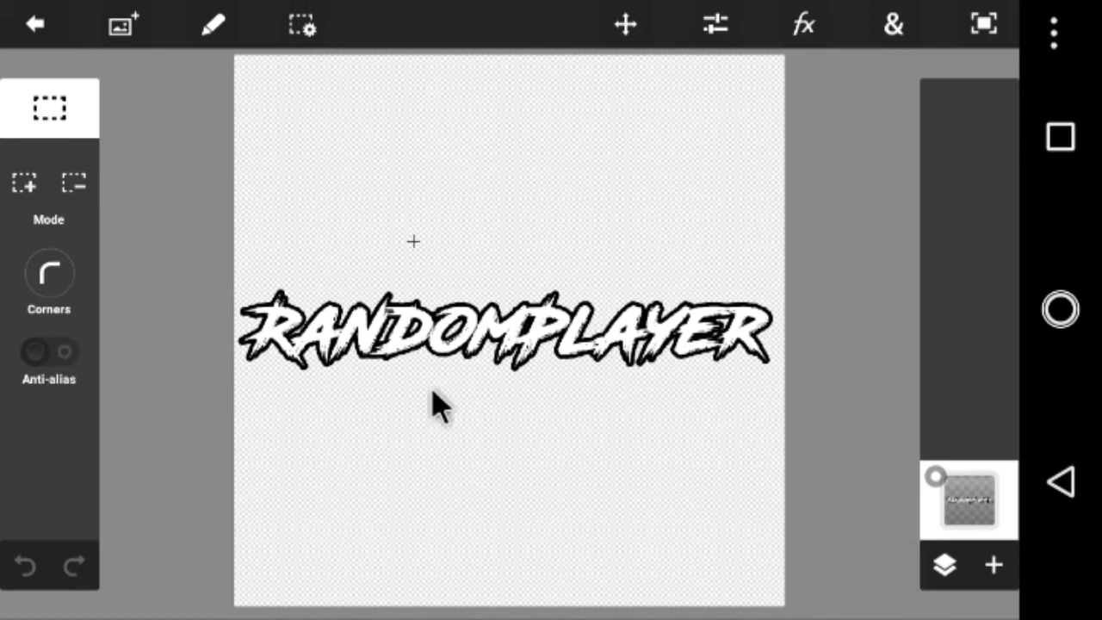
Add the white frame image with pentagon corners from the local Download folder to the project.
{"action": "left_click", "coordinate": [992, 582]}
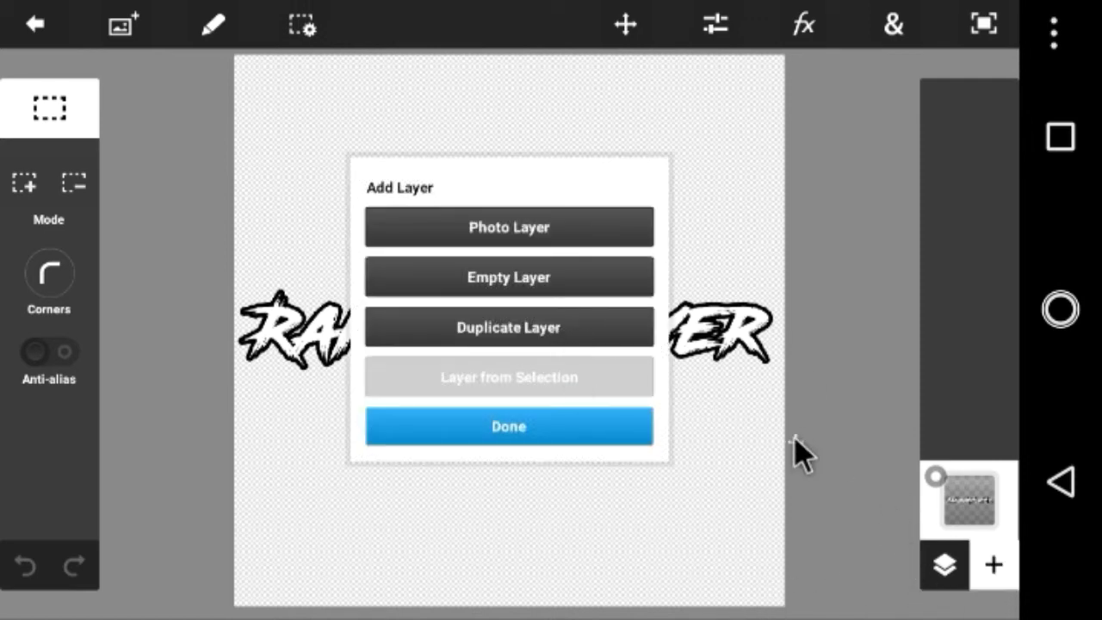
{"action": "left_click", "coordinate": [795, 437]}
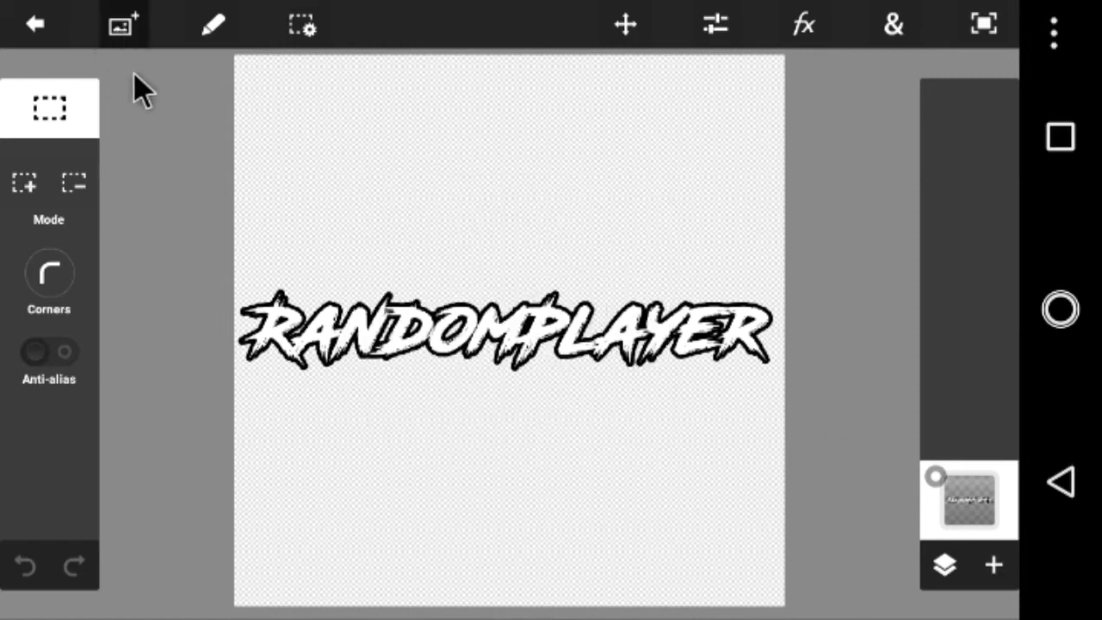
{"action": "left_click", "coordinate": [138, 39]}
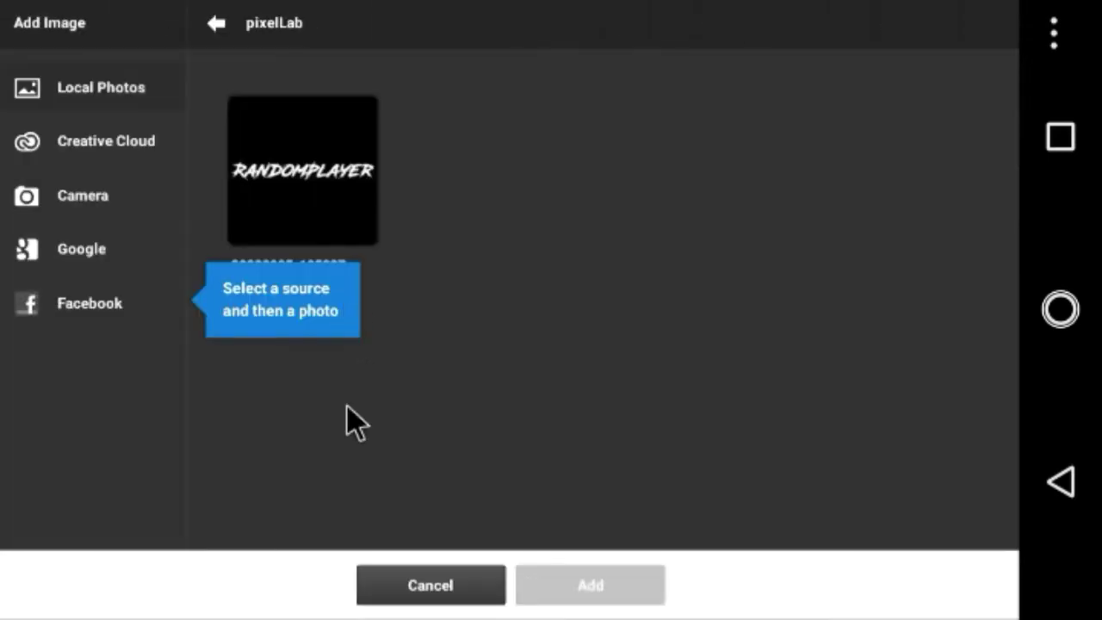
{"action": "left_click", "coordinate": [218, 26]}
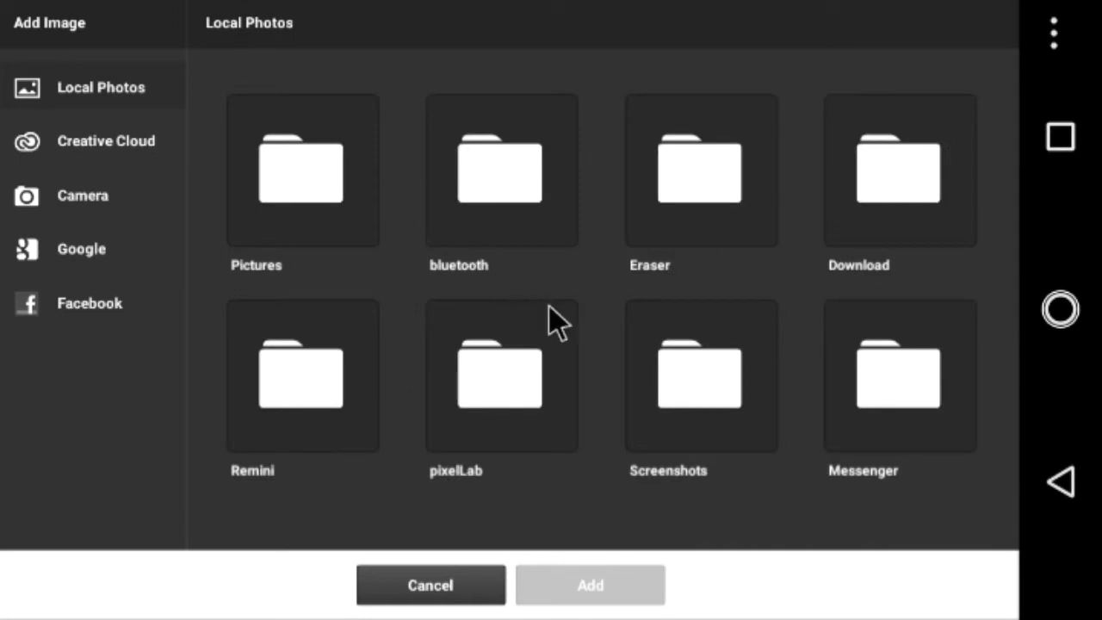
{"action": "left_click", "coordinate": [936, 189]}
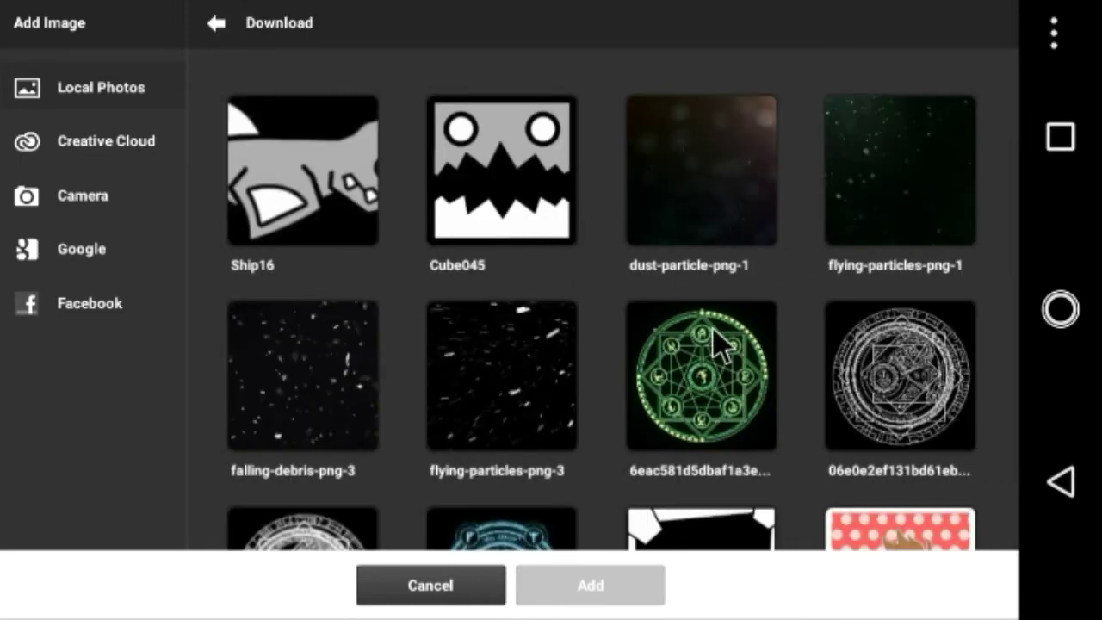
{"action": "left_click", "coordinate": [686, 540]}
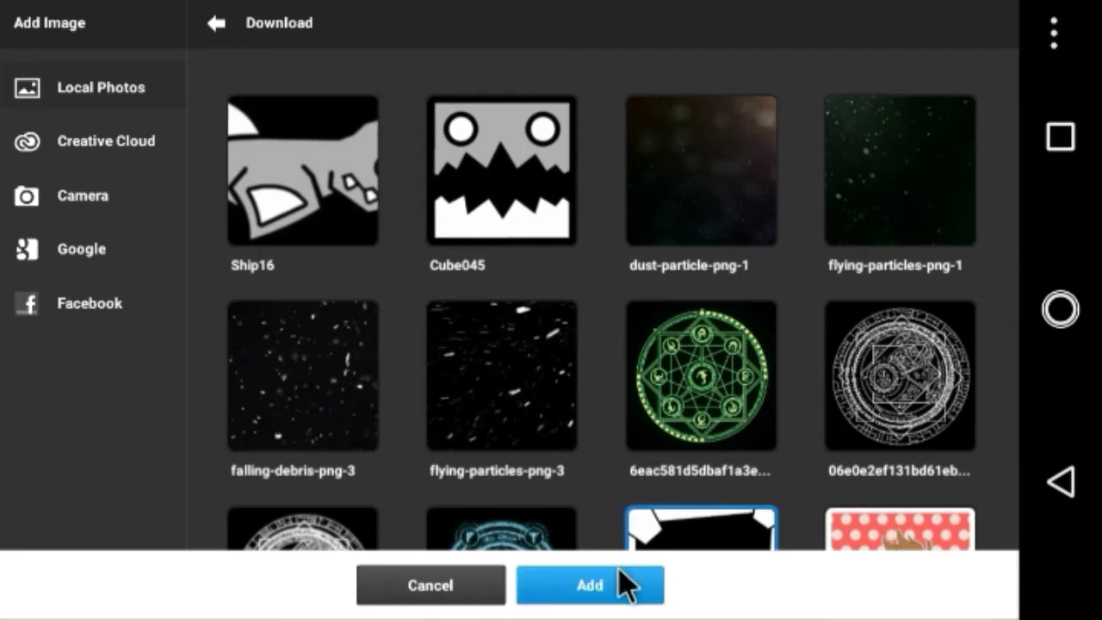
{"action": "left_click", "coordinate": [624, 585]}
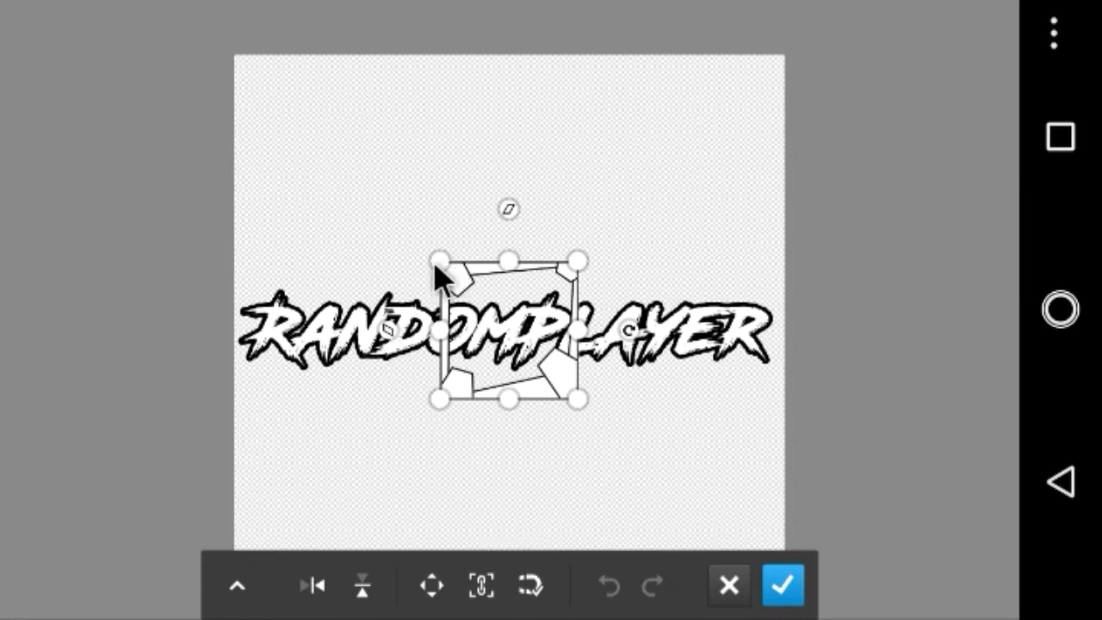
Enlarge the pentagon-cornered frame image and align it so that it fills the whole square canvas.
{"action": "left_click_drag", "start_coordinate": [437, 262], "coordinate": [222, 55]}
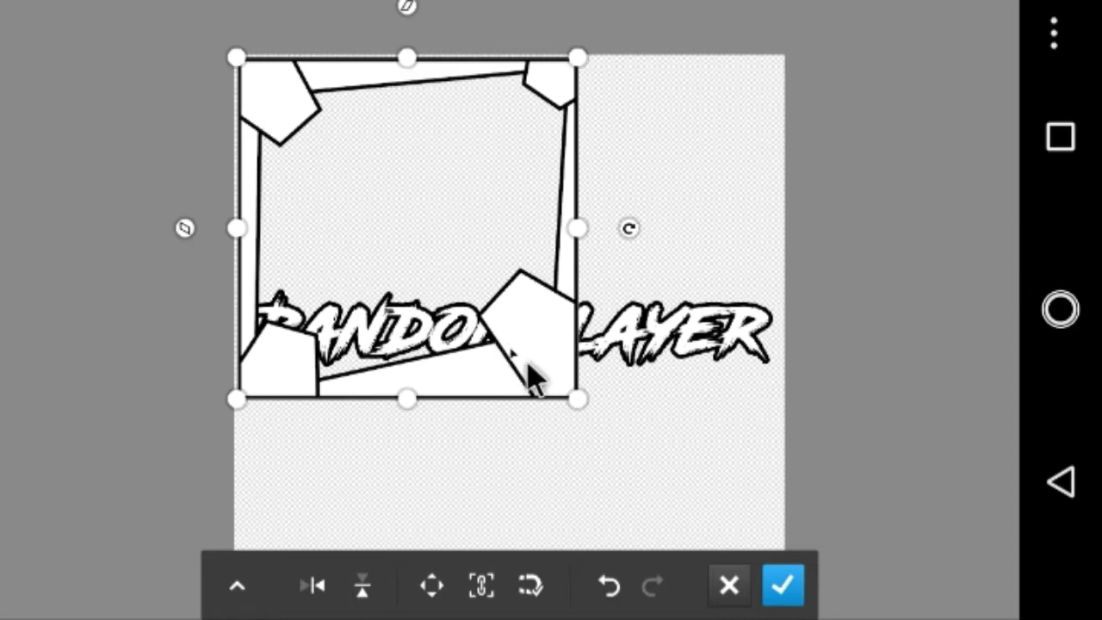
{"action": "left_click_drag", "start_coordinate": [577, 396], "coordinate": [774, 616]}
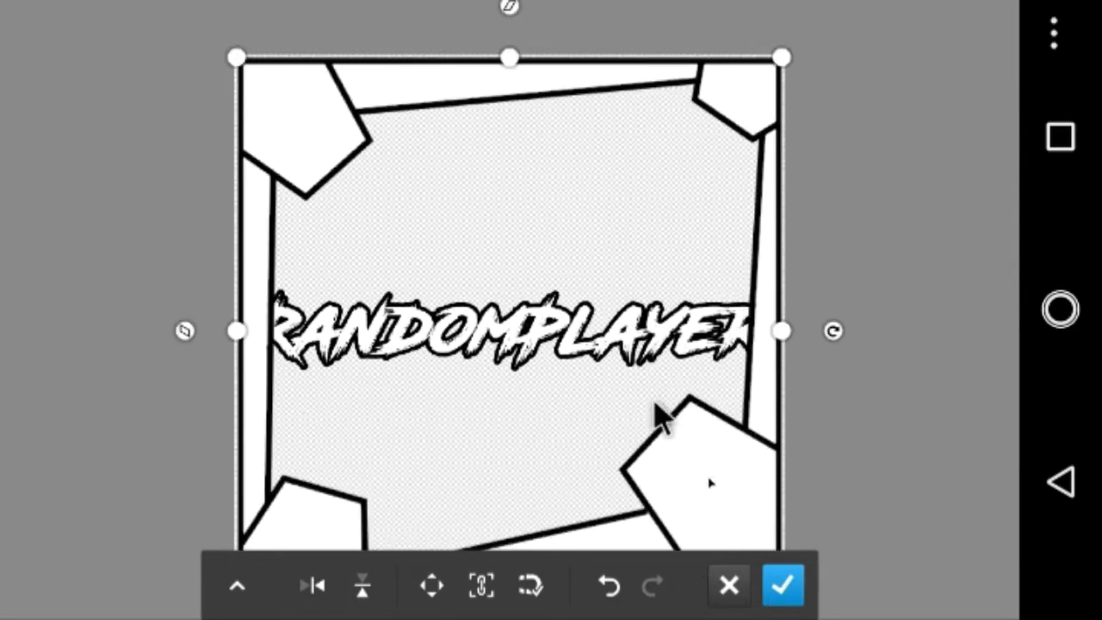
{"action": "left_click_drag", "start_coordinate": [691, 467], "coordinate": [667, 465]}
{"action": "mouse_move", "coordinate": [512, 344]}
{"action": "left_mouse_down"}
{"action": "mouse_move", "coordinate": [520, 353]}
{"action": "mouse_move", "coordinate": [511, 337]}
{"action": "left_mouse_up"}
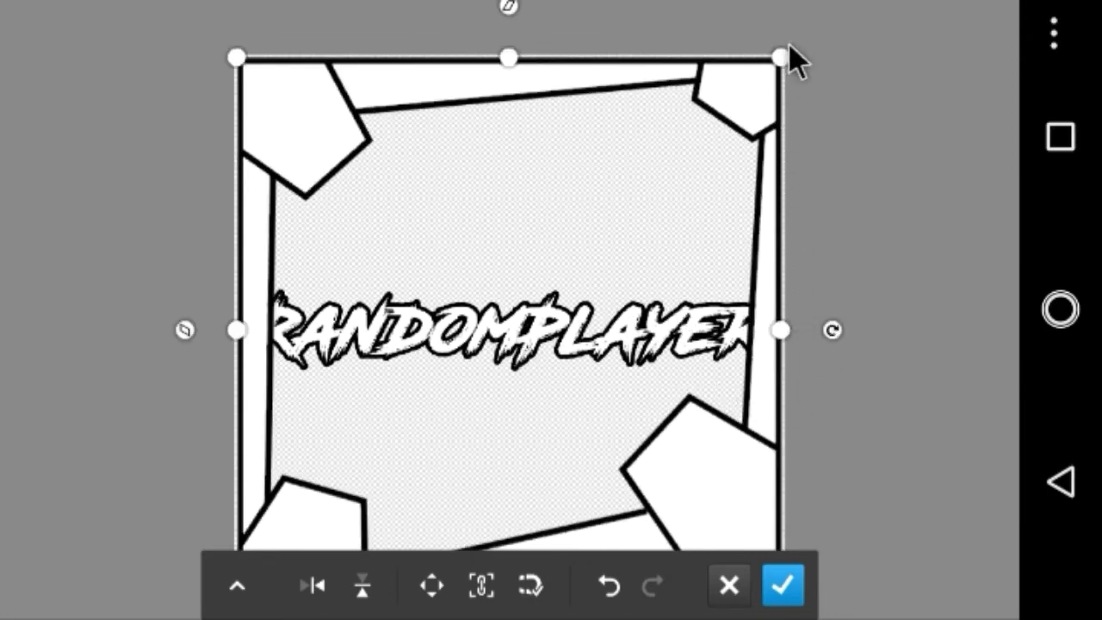
{"action": "left_click_drag", "start_coordinate": [788, 49], "coordinate": [770, 84]}
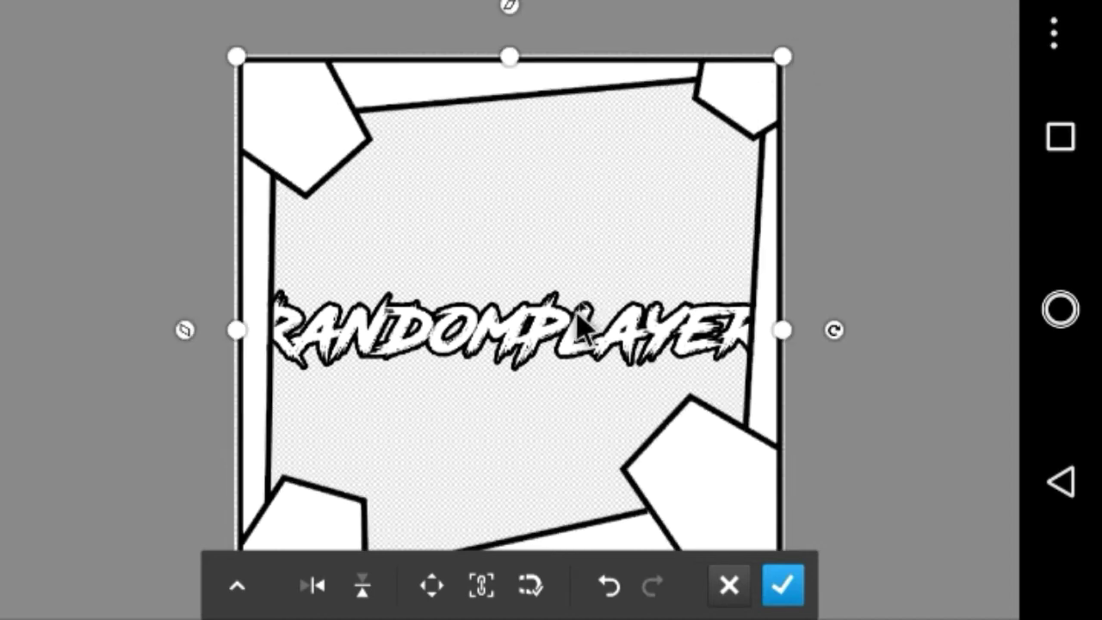
{"action": "left_click_drag", "start_coordinate": [575, 320], "coordinate": [560, 293]}
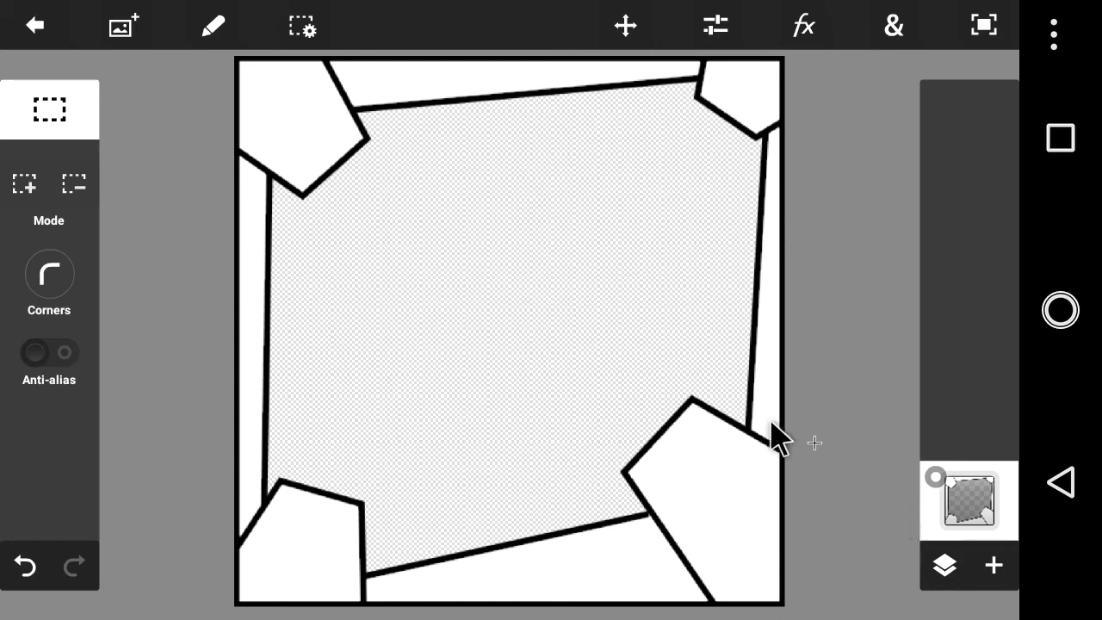
Add the blue gameplay screenshot with the flying ship from the local bluetooth folder.
{"action": "left_click", "coordinate": [939, 572]}
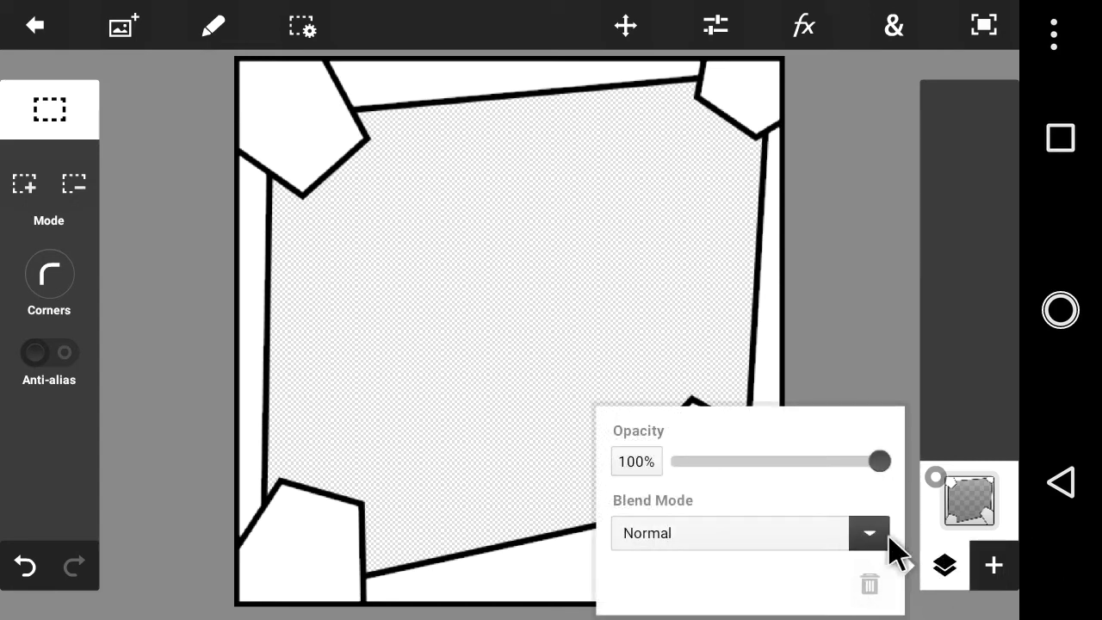
{"action": "left_click", "coordinate": [866, 349]}
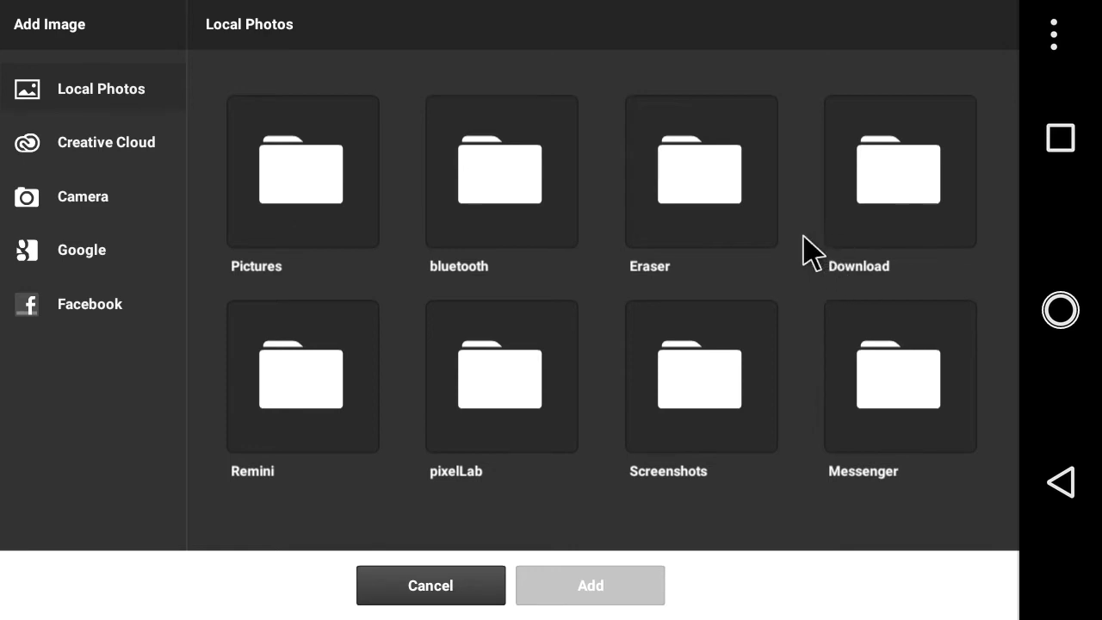
{"action": "left_click", "coordinate": [934, 193]}
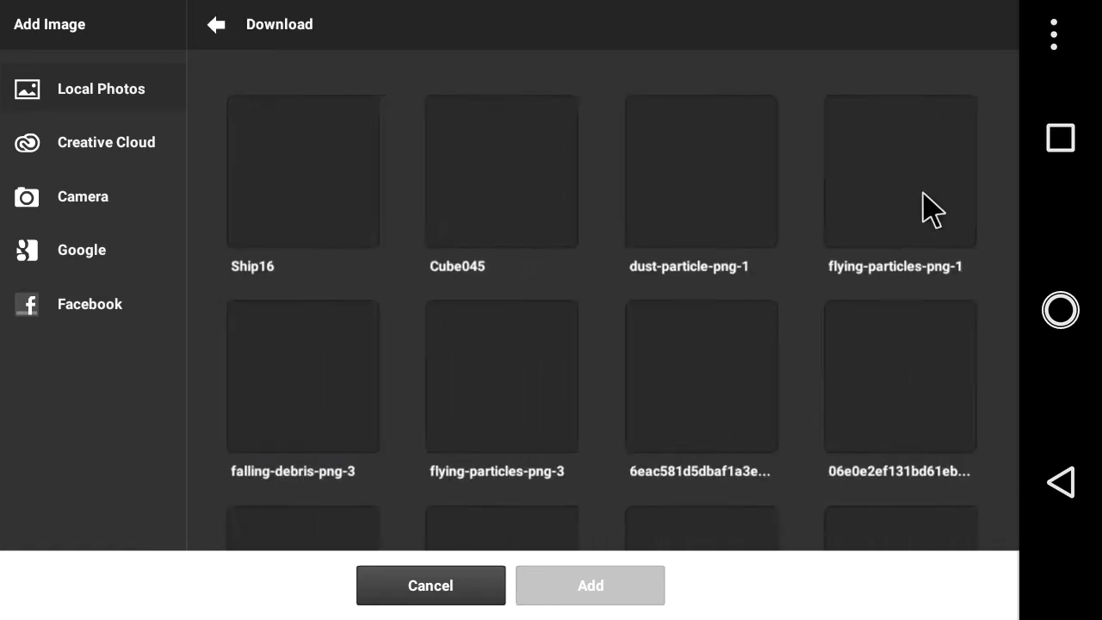
{"action": "left_click", "coordinate": [216, 24]}
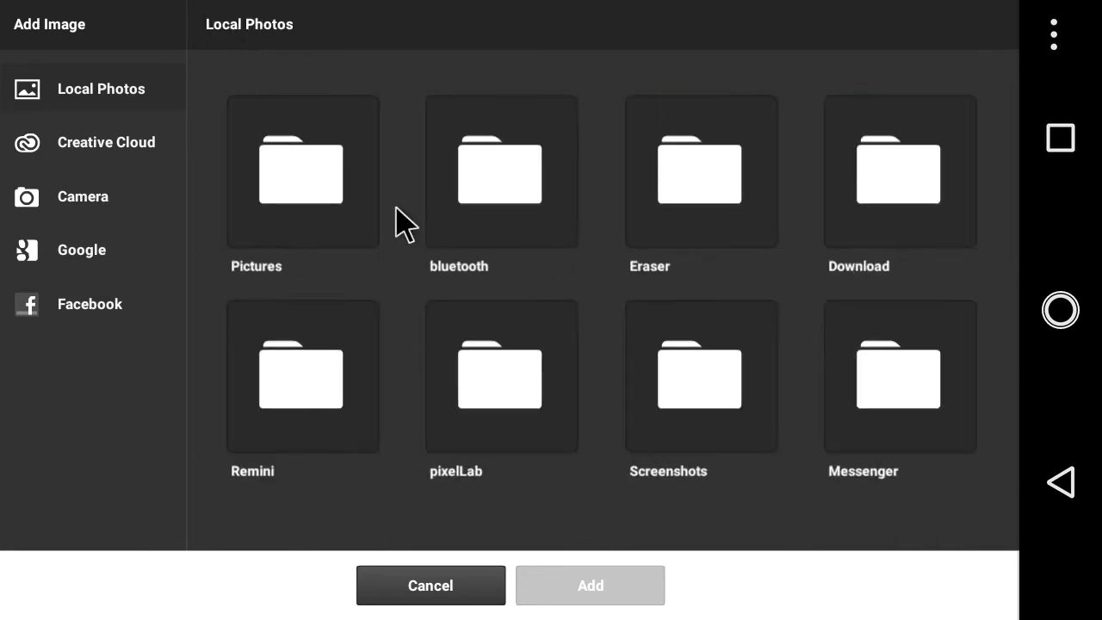
{"action": "left_click", "coordinate": [493, 185]}
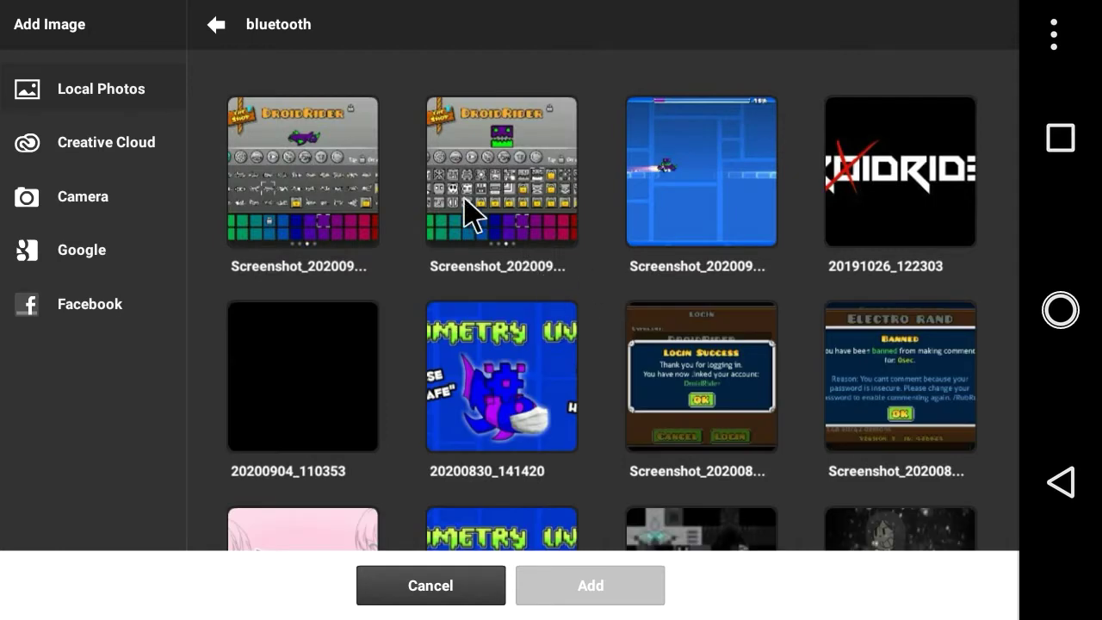
{"action": "left_click", "coordinate": [677, 210]}
{"action": "left_click", "coordinate": [628, 591]}
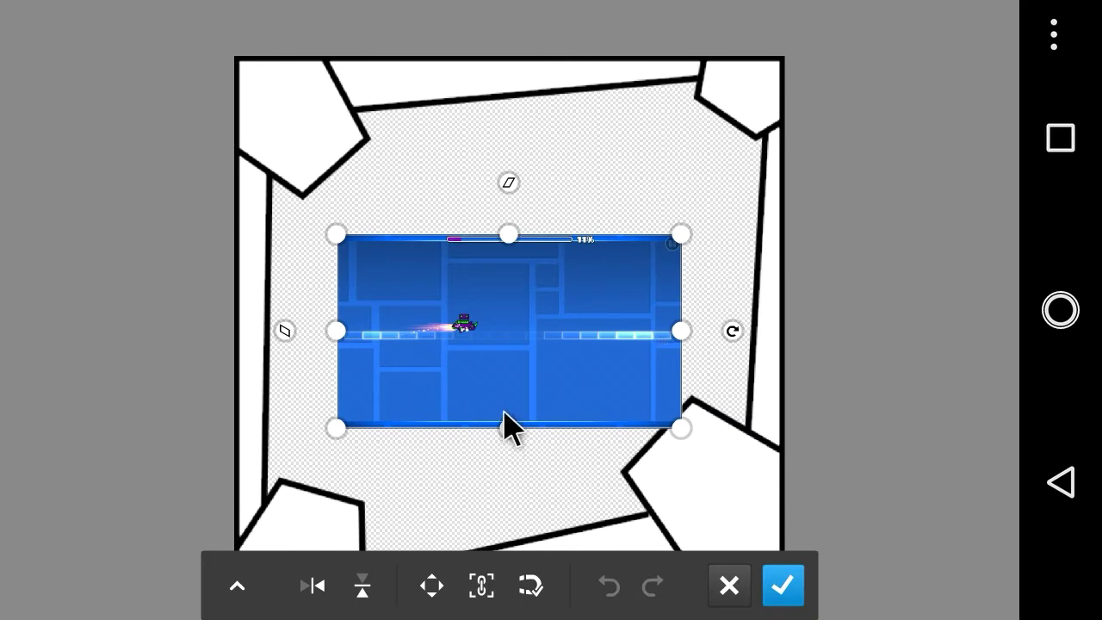
Enlarge the gameplay screenshot to cover the whole canvas with the ship near the centre, and apply the transform.
{"action": "left_click_drag", "start_coordinate": [503, 419], "coordinate": [497, 539]}
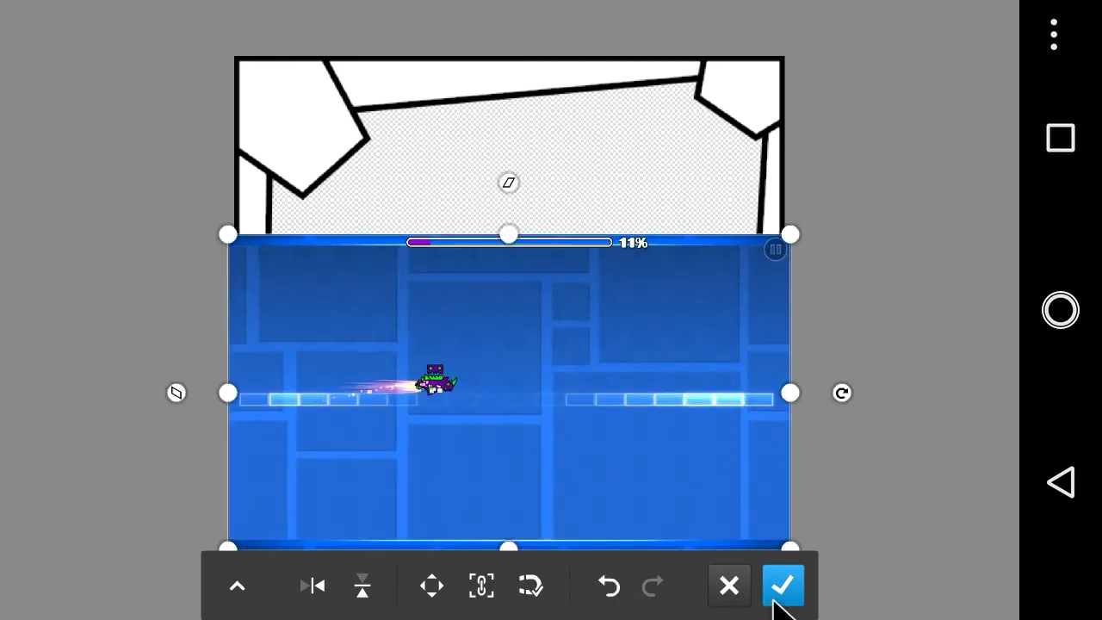
{"action": "left_click_drag", "start_coordinate": [511, 216], "coordinate": [486, 34]}
{"action": "left_click_drag", "start_coordinate": [413, 356], "coordinate": [425, 336]}
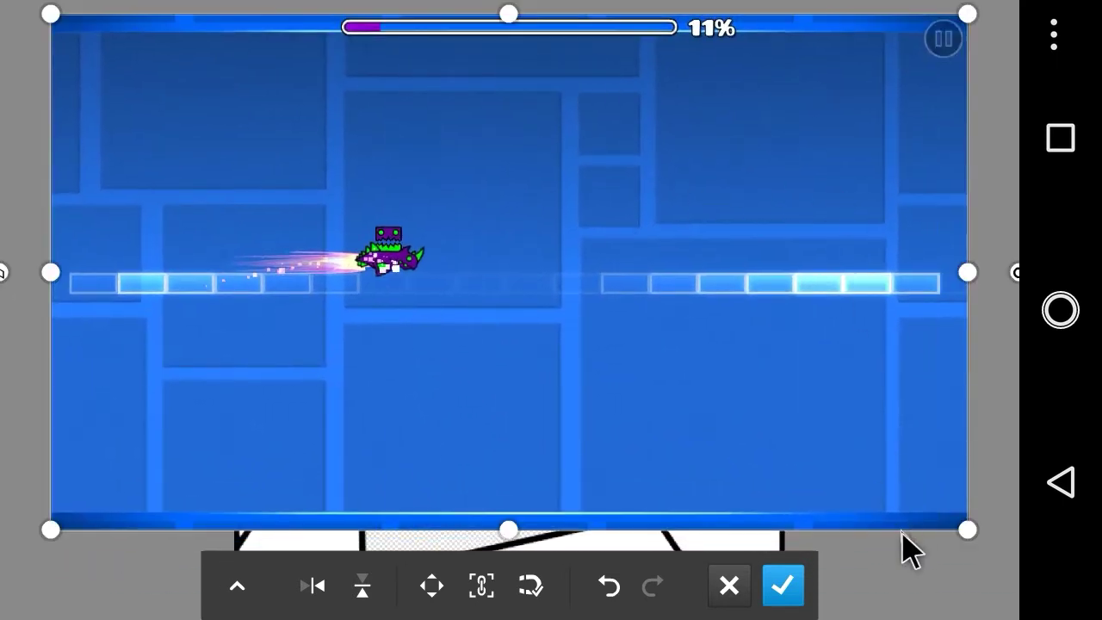
{"action": "left_click_drag", "start_coordinate": [976, 541], "coordinate": [1059, 589]}
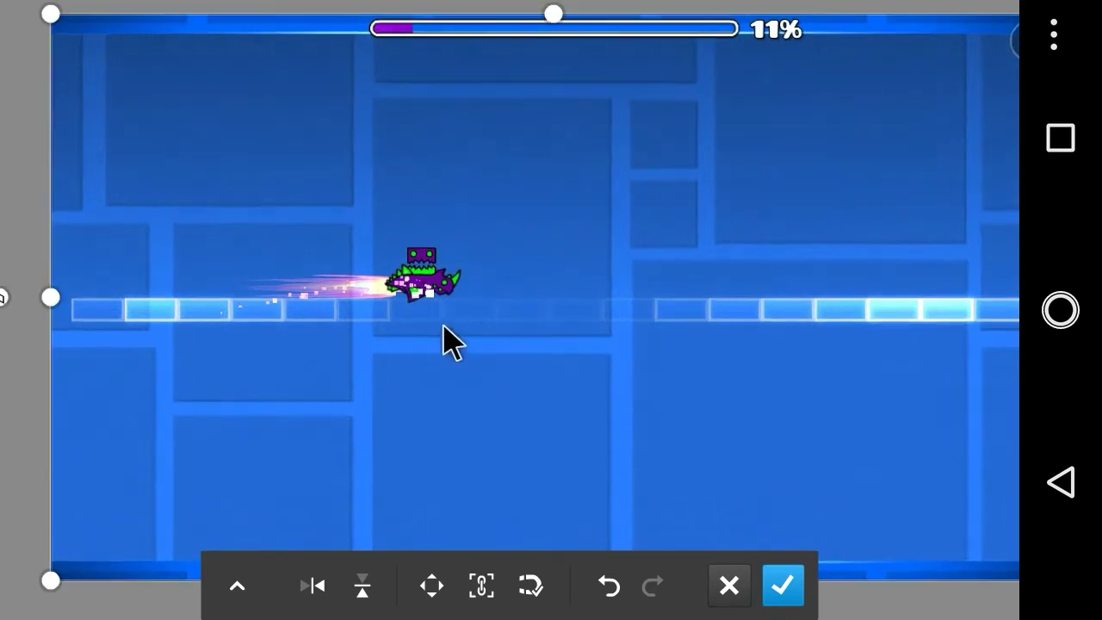
{"action": "left_click_drag", "start_coordinate": [443, 339], "coordinate": [586, 388]}
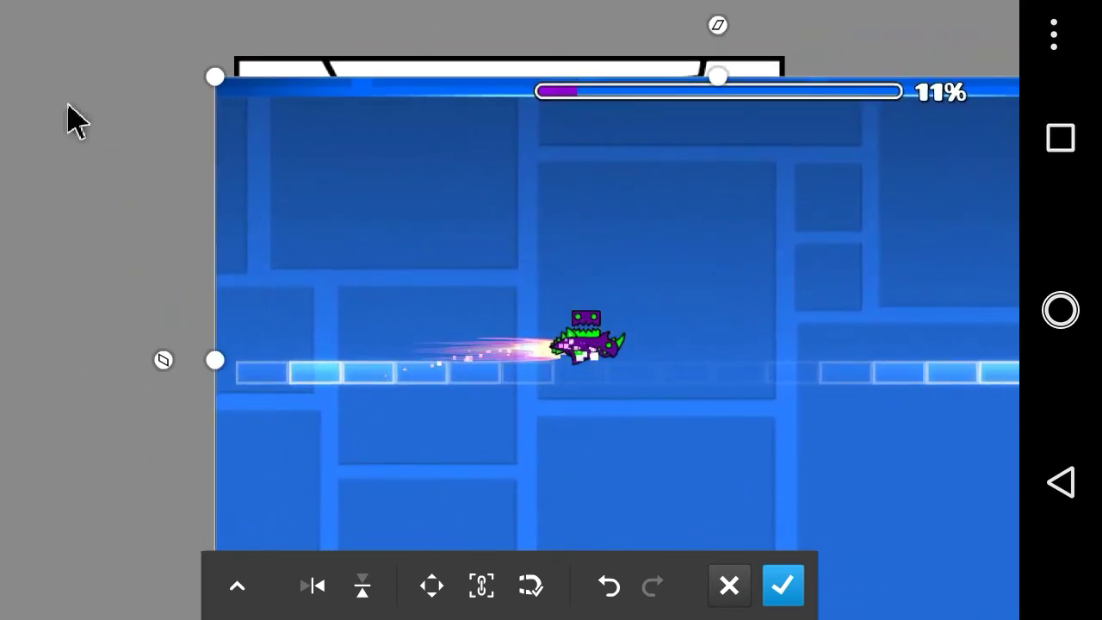
{"action": "left_click_drag", "start_coordinate": [215, 76], "coordinate": [3, 39]}
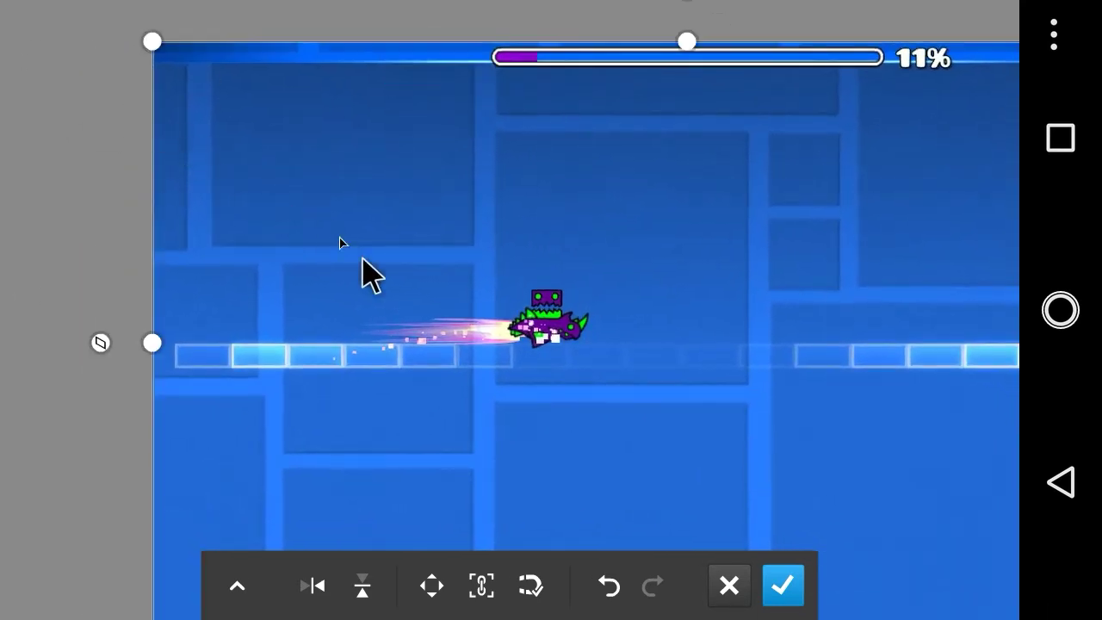
{"action": "left_click_drag", "start_coordinate": [150, 341], "coordinate": [103, 339]}
{"action": "mouse_move", "coordinate": [564, 353]}
{"action": "left_mouse_down"}
{"action": "mouse_move", "coordinate": [556, 428]}
{"action": "mouse_move", "coordinate": [566, 335]}
{"action": "mouse_move", "coordinate": [555, 305]}
{"action": "mouse_move", "coordinate": [560, 339]}
{"action": "left_mouse_up"}
{"action": "left_click", "coordinate": [768, 592]}
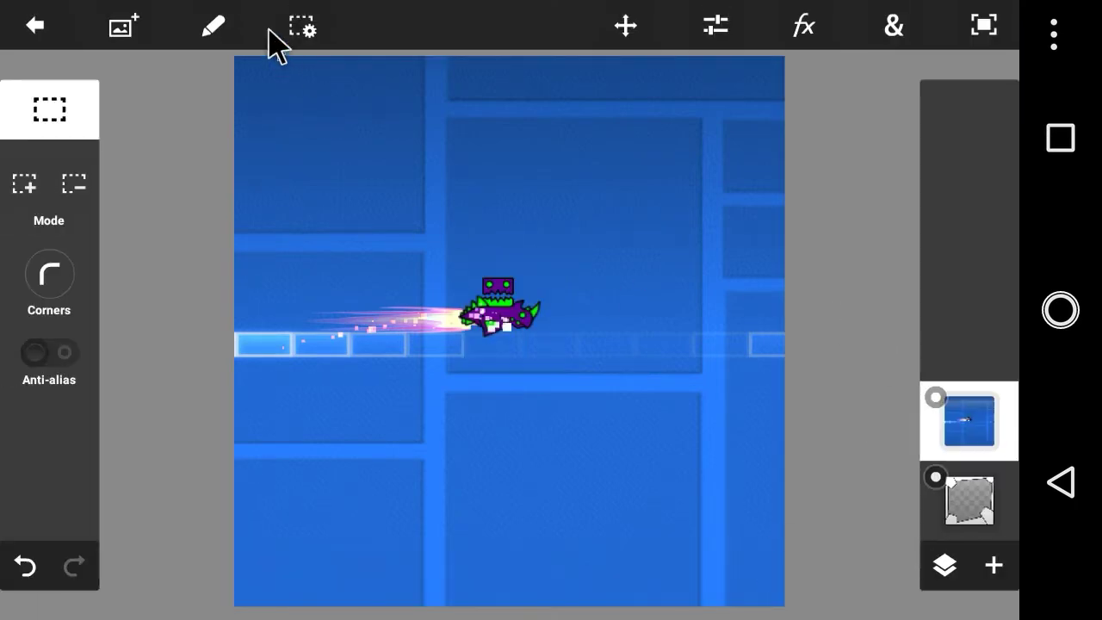
Add the cut-out cube icon 1599353583041.png from the local Eraser folder.
{"action": "left_click", "coordinate": [130, 14]}
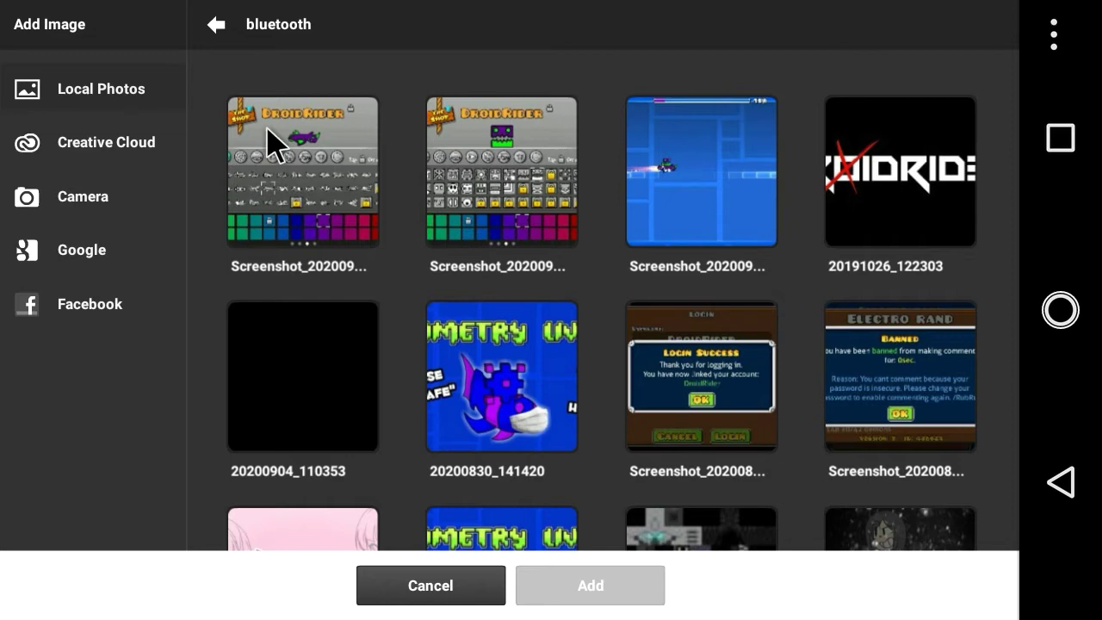
{"action": "left_click", "coordinate": [212, 26]}
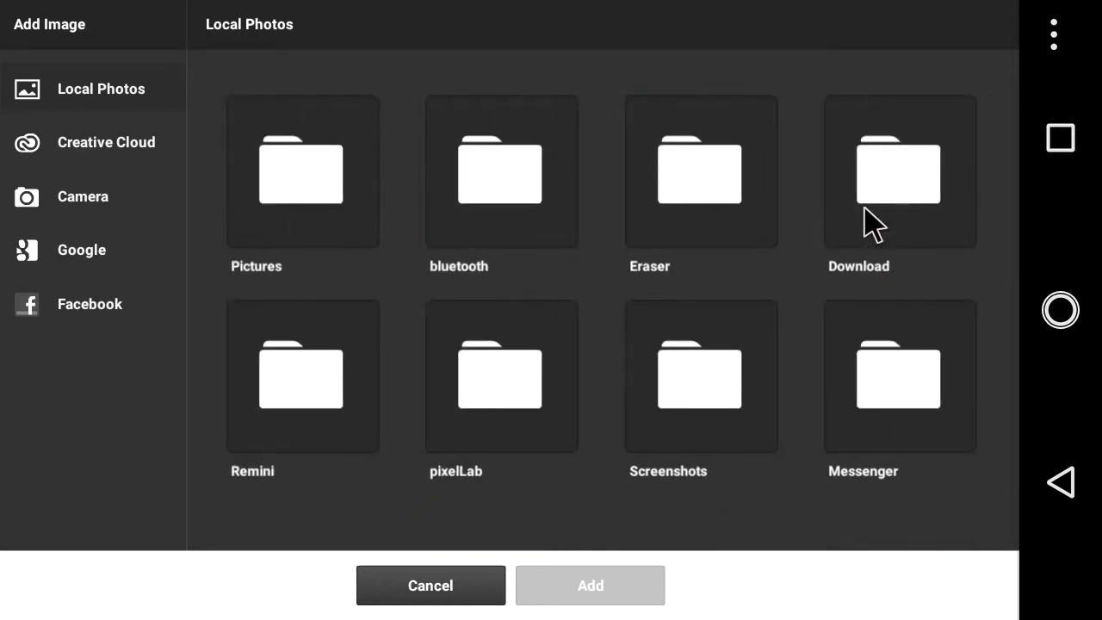
{"action": "left_click", "coordinate": [676, 205]}
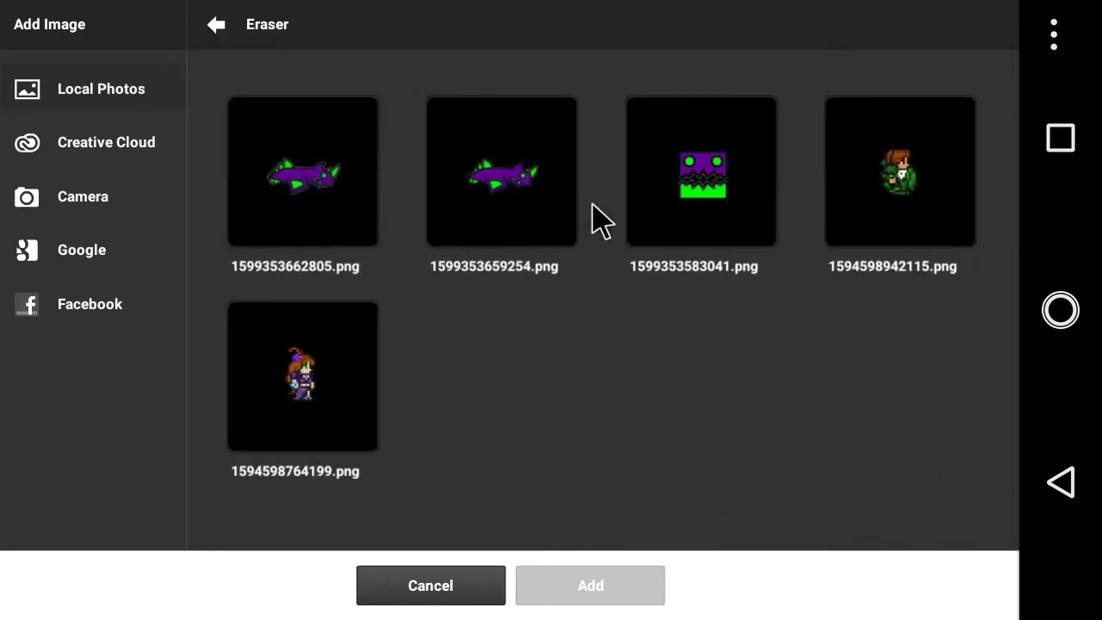
{"action": "left_click", "coordinate": [713, 186]}
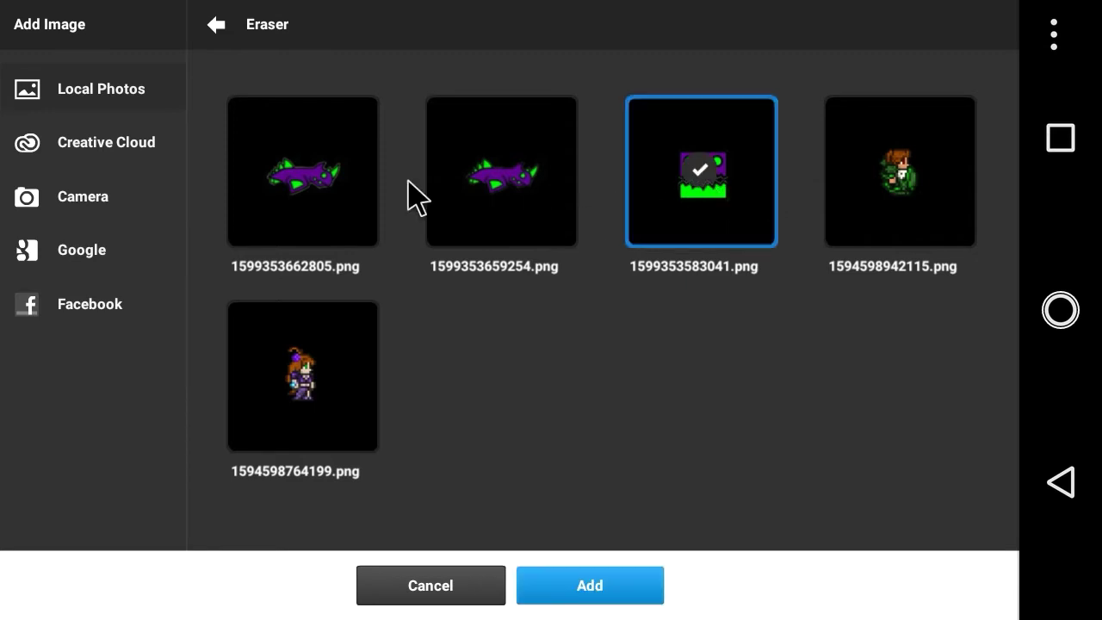
{"action": "left_click", "coordinate": [494, 207]}
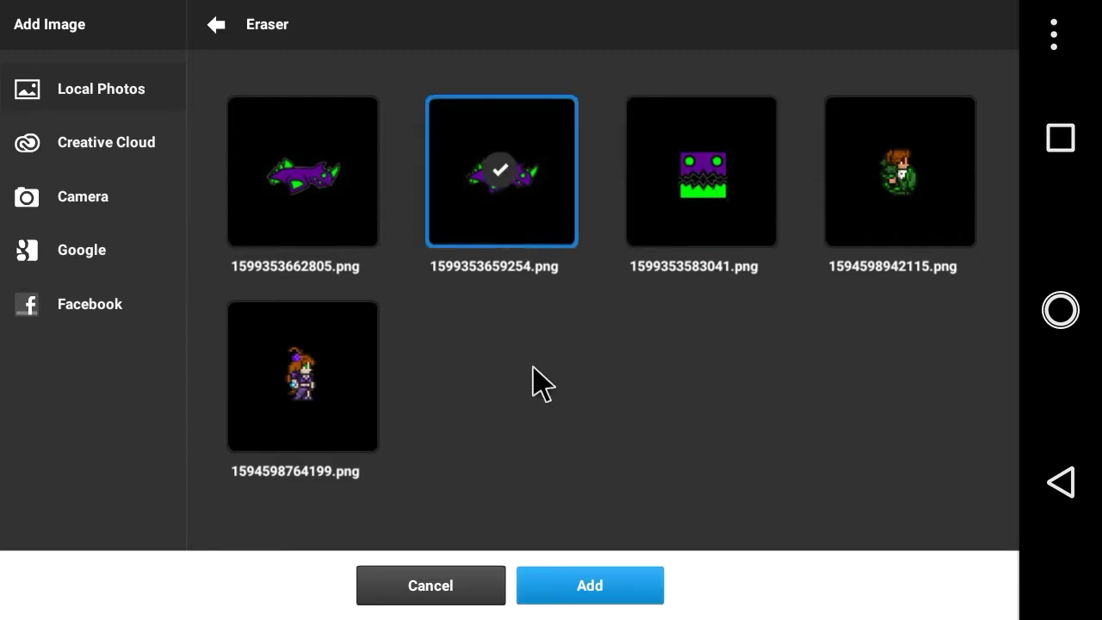
{"action": "left_click", "coordinate": [708, 229]}
{"action": "left_click", "coordinate": [598, 568]}
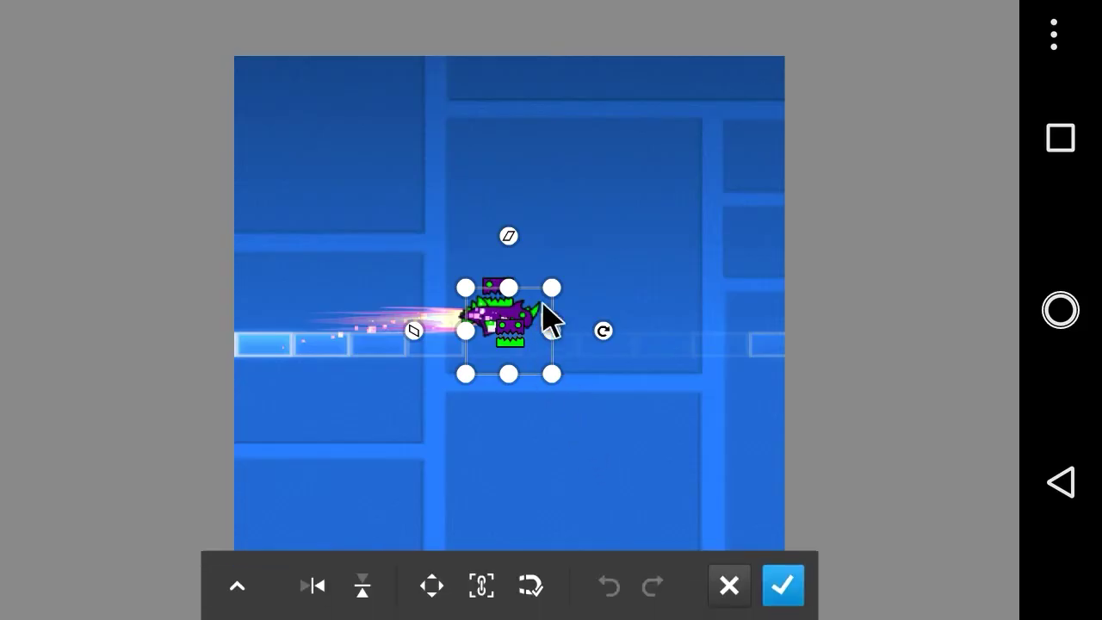
Enlarge the cut-out cube icon near the canvas centre and move the rhino ship icon below it, applying the transform.
{"action": "left_click_drag", "start_coordinate": [551, 287], "coordinate": [695, 163]}
{"action": "left_click_drag", "start_coordinate": [583, 270], "coordinate": [529, 237]}
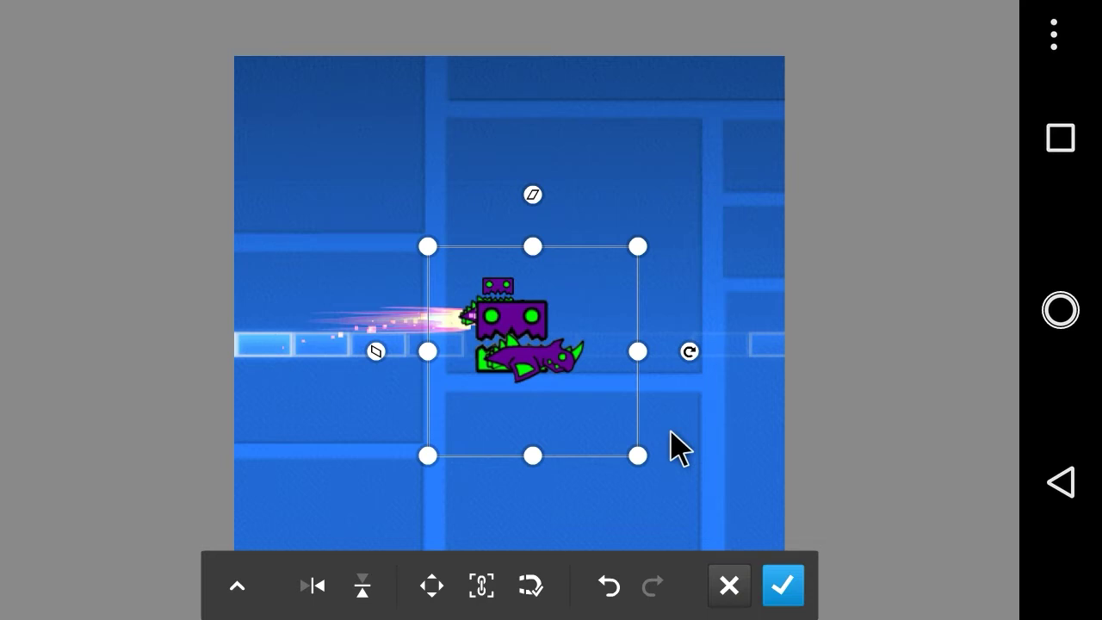
{"action": "left_click_drag", "start_coordinate": [533, 351], "coordinate": [509, 453]}
{"action": "left_click", "coordinate": [783, 585]}
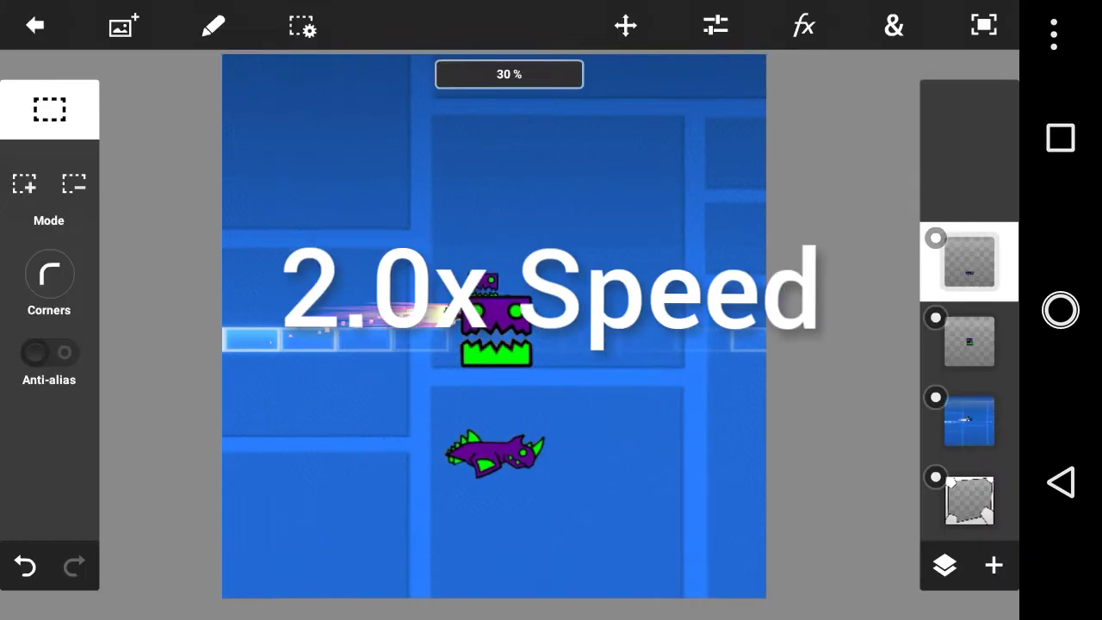
Hide the cube layer and move the rhino ship icon over the ship in the gameplay screenshot, roughly matching its size.
{"action": "left_click", "coordinate": [936, 318]}
{"action": "left_click", "coordinate": [625, 25]}
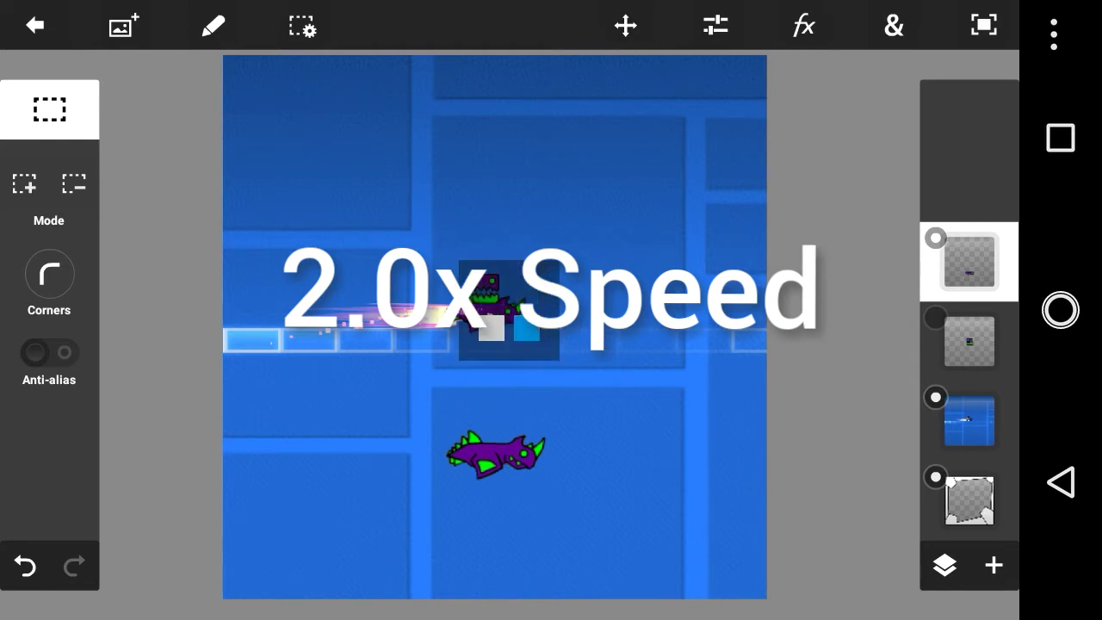
{"action": "scroll", "coordinate": [462, 415], "scroll_direction": "up", "scroll_amount": 3}
{"action": "left_click_drag", "start_coordinate": [511, 470], "coordinate": [543, 266]}
{"action": "scroll", "coordinate": [494, 241], "scroll_direction": "up", "scroll_amount": 4}
{"action": "left_click_drag", "start_coordinate": [773, 320], "coordinate": [708, 295]}
{"action": "left_click_drag", "start_coordinate": [504, 241], "coordinate": [507, 255]}
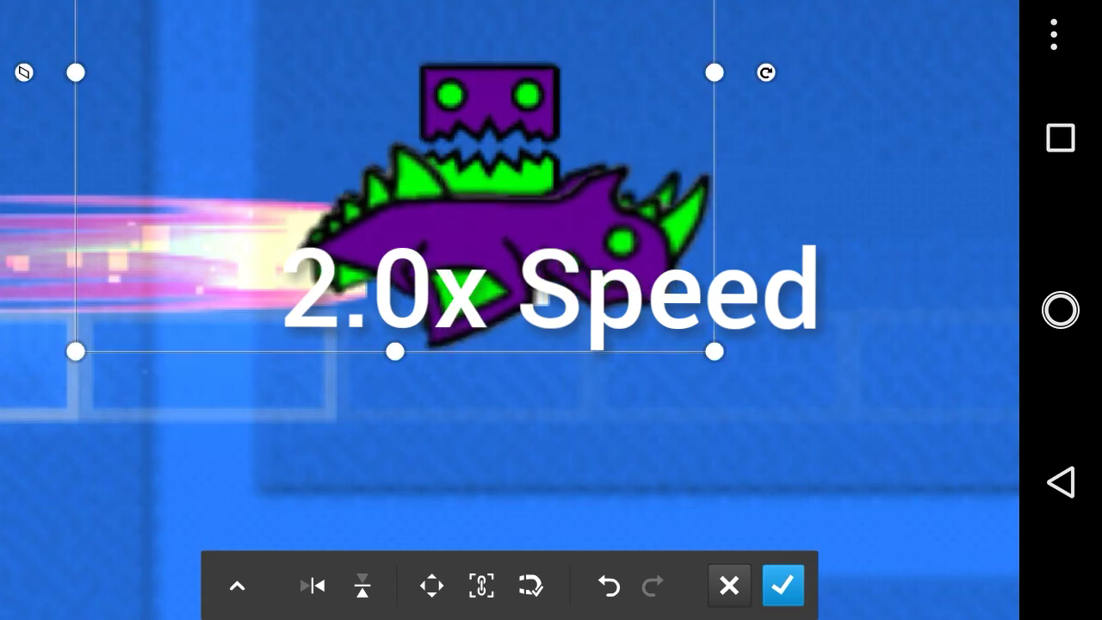
Fine-tune the rhino ship's size and position until it covers the screenshot's ship, and apply the transform.
{"action": "scroll", "coordinate": [515, 200], "scroll_direction": "up", "scroll_amount": 2}
{"action": "left_click_drag", "start_coordinate": [784, 410], "coordinate": [747, 377]}
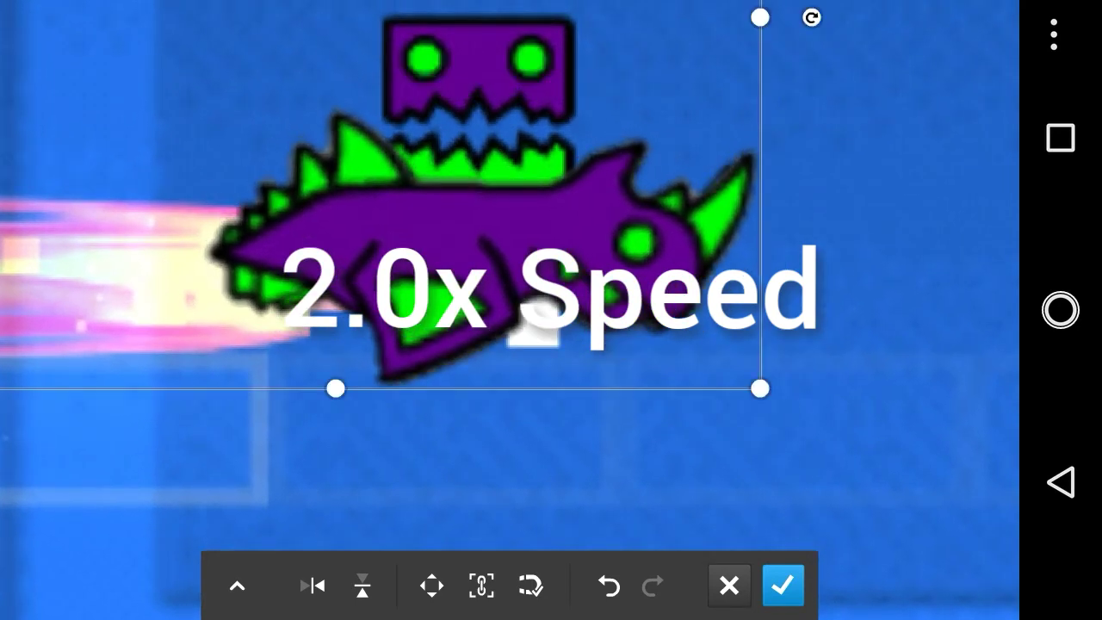
{"action": "left_click_drag", "start_coordinate": [516, 259], "coordinate": [540, 258]}
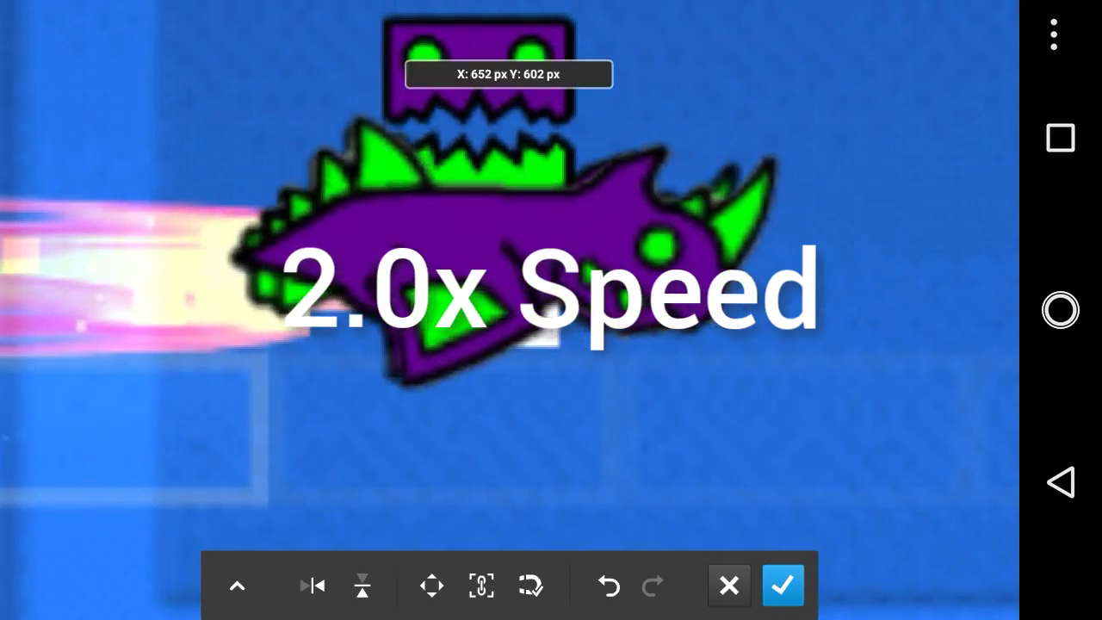
{"action": "left_click_drag", "start_coordinate": [782, 393], "coordinate": [752, 367]}
{"action": "mouse_move", "coordinate": [517, 258]}
{"action": "left_mouse_down"}
{"action": "mouse_move", "coordinate": [535, 276]}
{"action": "mouse_move", "coordinate": [517, 280]}
{"action": "left_mouse_up"}
{"action": "mouse_move", "coordinate": [757, 390]}
{"action": "left_mouse_down"}
{"action": "mouse_move", "coordinate": [711, 367]}
{"action": "mouse_move", "coordinate": [751, 385]}
{"action": "left_mouse_up"}
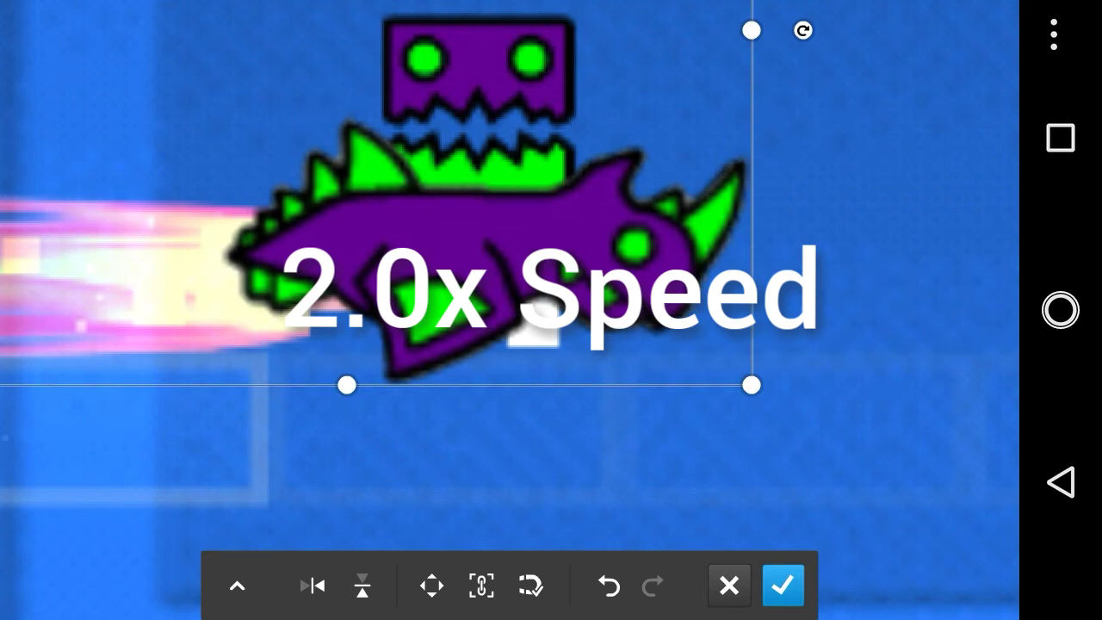
{"action": "left_click", "coordinate": [782, 585]}
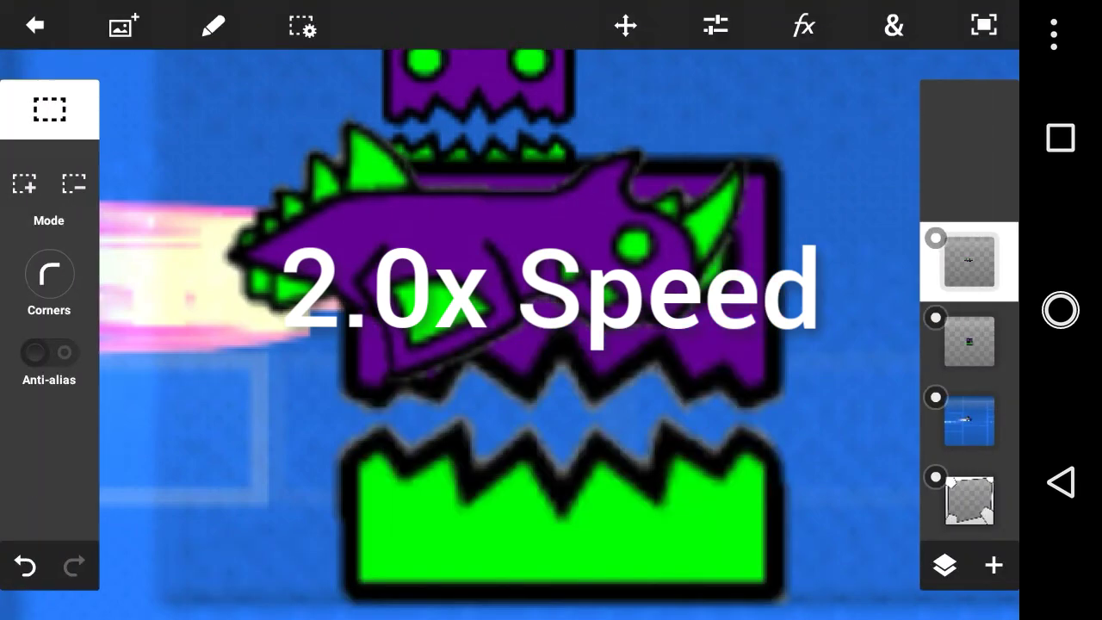
Shrink the cube icon onto the small cube riding the ship, apply it, and stack its layer behind the ship layer.
{"action": "left_click_drag", "start_coordinate": [969, 341], "coordinate": [969, 260]}
{"action": "left_click", "coordinate": [626, 25]}
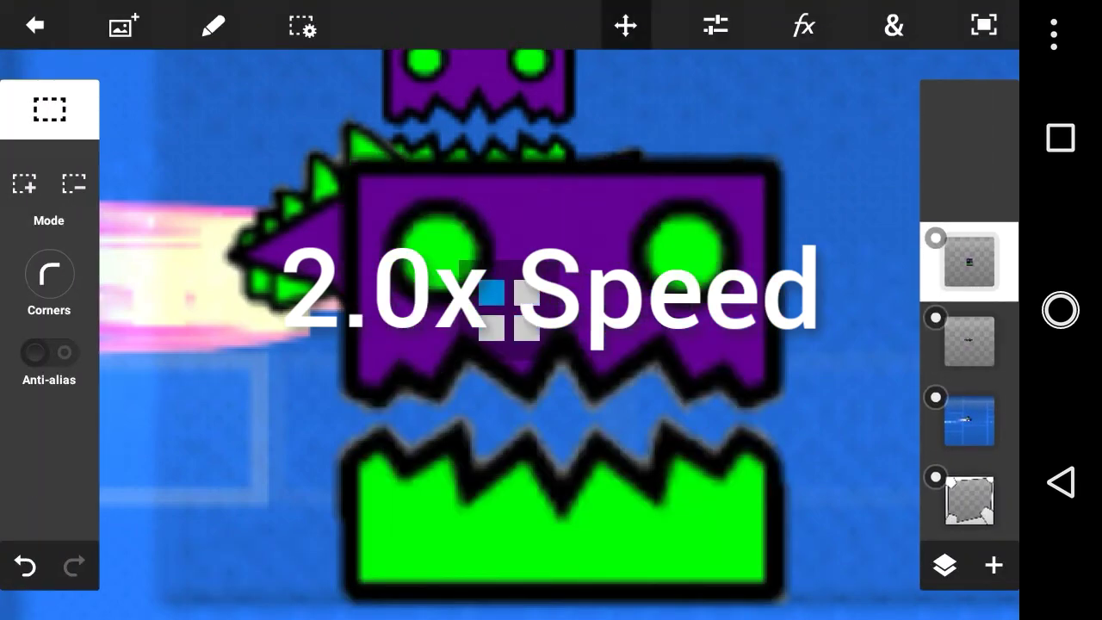
{"action": "left_click_drag", "start_coordinate": [792, 379], "coordinate": [561, 379]}
{"action": "left_click_drag", "start_coordinate": [446, 378], "coordinate": [492, 156]}
{"action": "scroll", "coordinate": [509, 310], "scroll_direction": "up", "scroll_amount": 3}
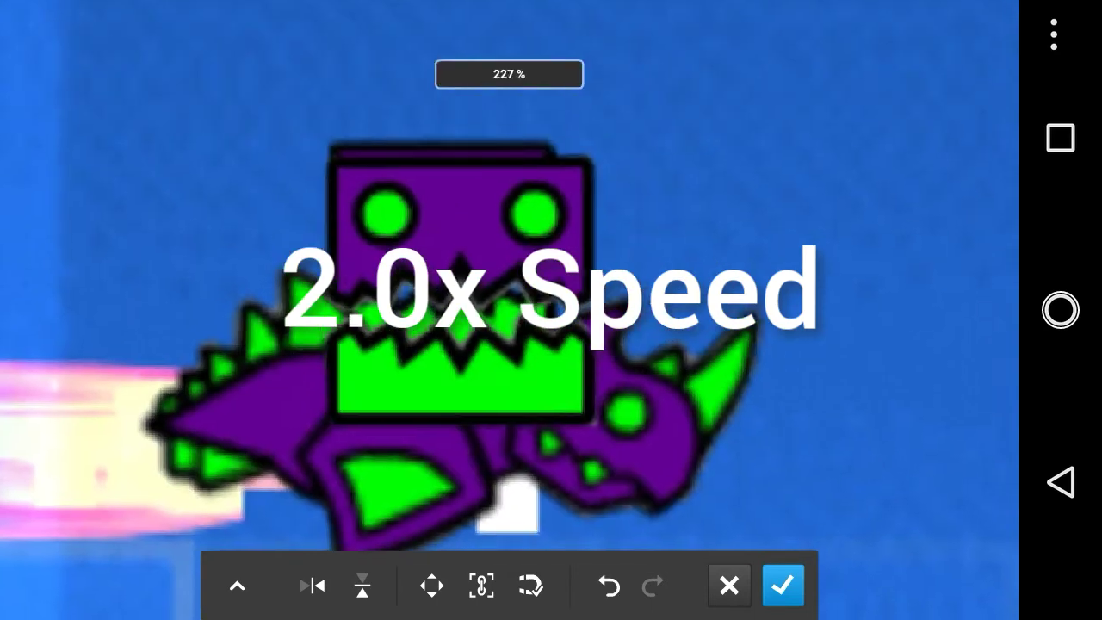
{"action": "left_click_drag", "start_coordinate": [642, 457], "coordinate": [597, 413]}
{"action": "mouse_move", "coordinate": [448, 264]}
{"action": "left_mouse_down"}
{"action": "mouse_move", "coordinate": [451, 230]}
{"action": "mouse_move", "coordinate": [444, 242]}
{"action": "left_mouse_up"}
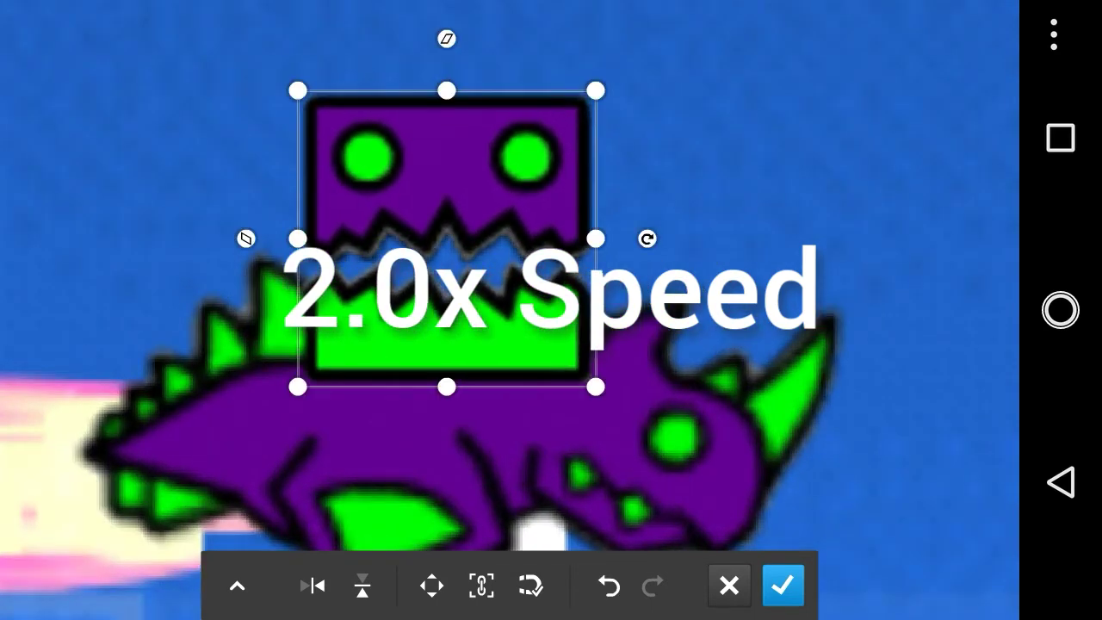
{"action": "left_click", "coordinate": [782, 586]}
{"action": "left_click_drag", "start_coordinate": [969, 341], "coordinate": [969, 261]}
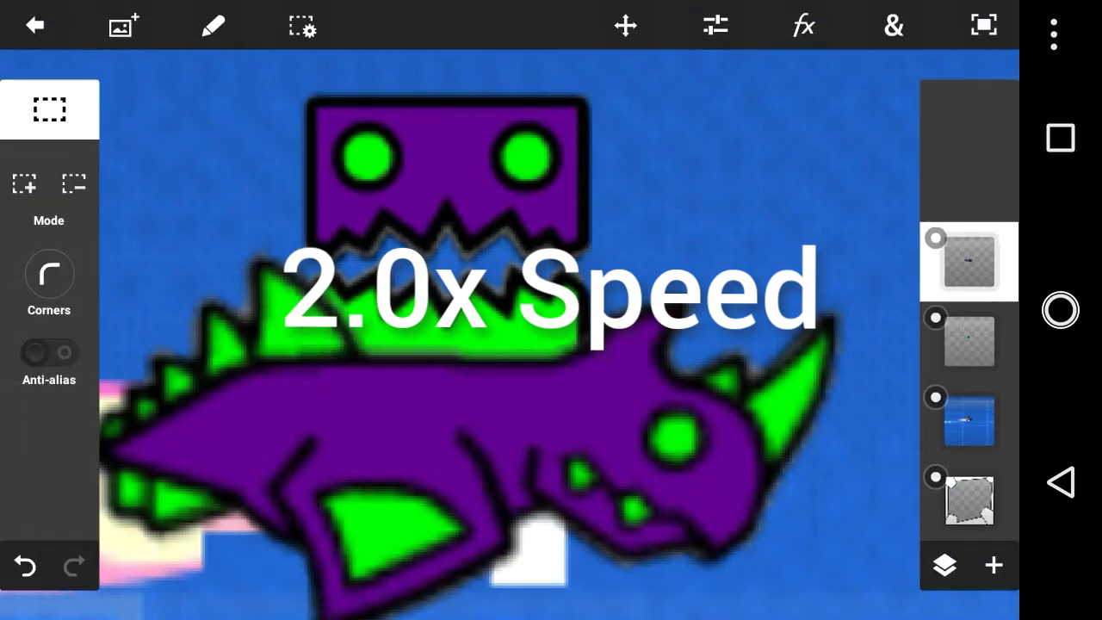
Delete the blue gameplay screenshot layer.
{"action": "scroll", "coordinate": [667, 435], "scroll_direction": "down", "scroll_amount": 4}
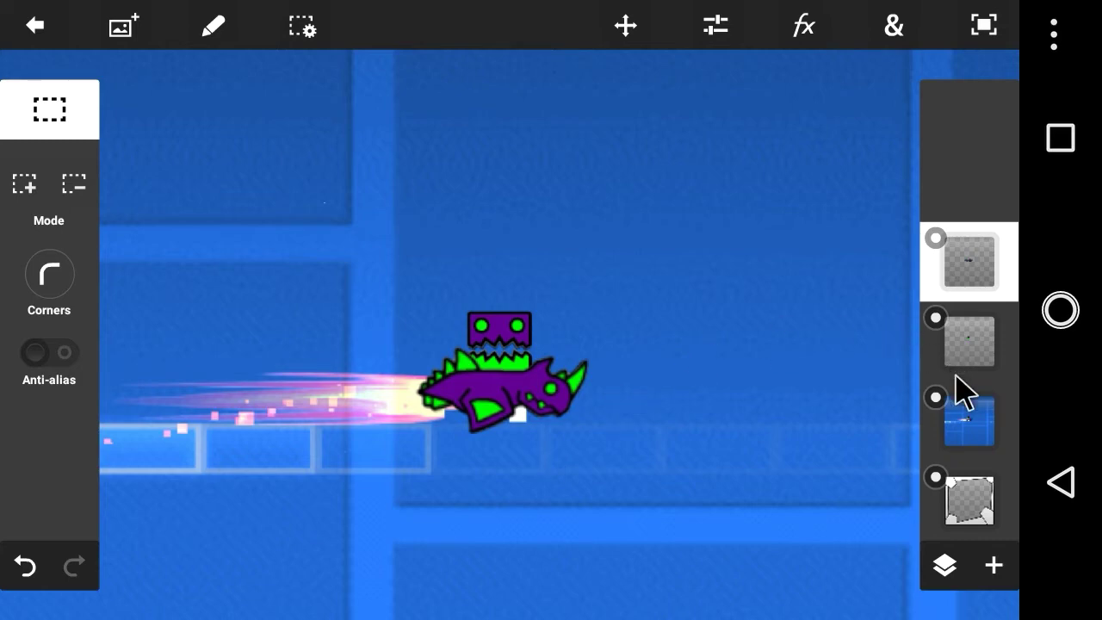
{"action": "left_click", "coordinate": [976, 439]}
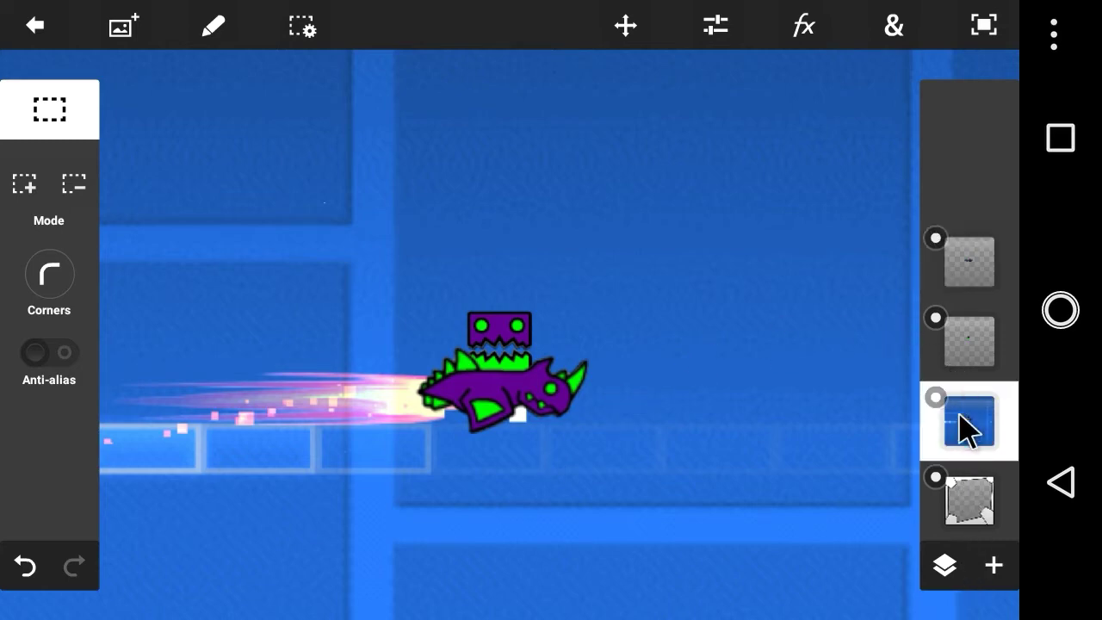
{"action": "left_click", "coordinate": [950, 581]}
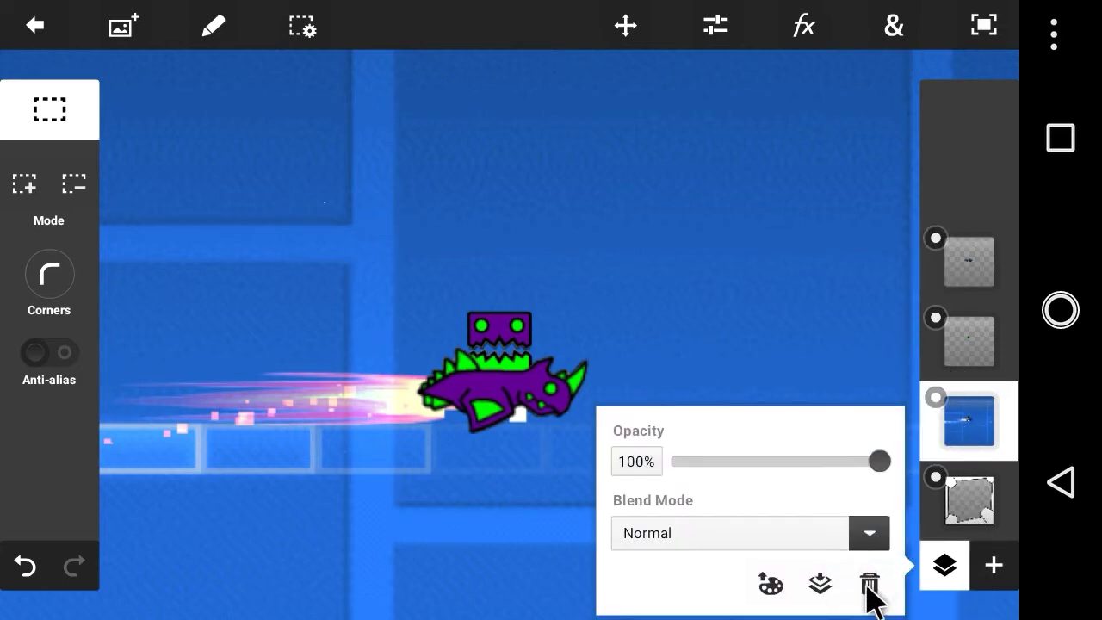
{"action": "left_click", "coordinate": [869, 585]}
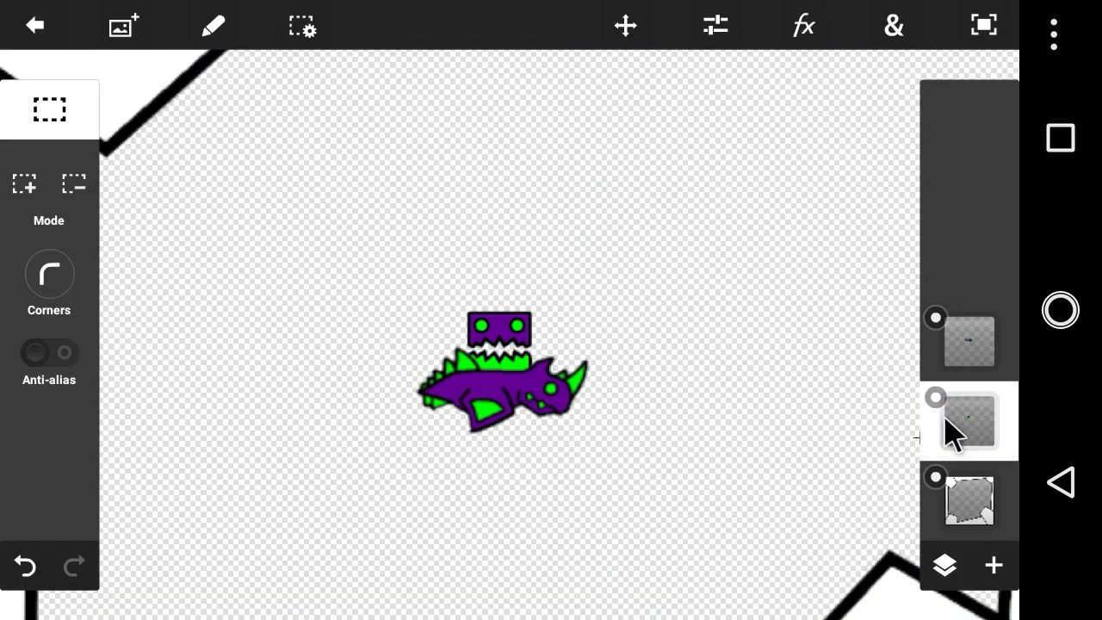
Merge the rhino ship layer down onto the cube layer.
{"action": "left_click", "coordinate": [968, 342]}
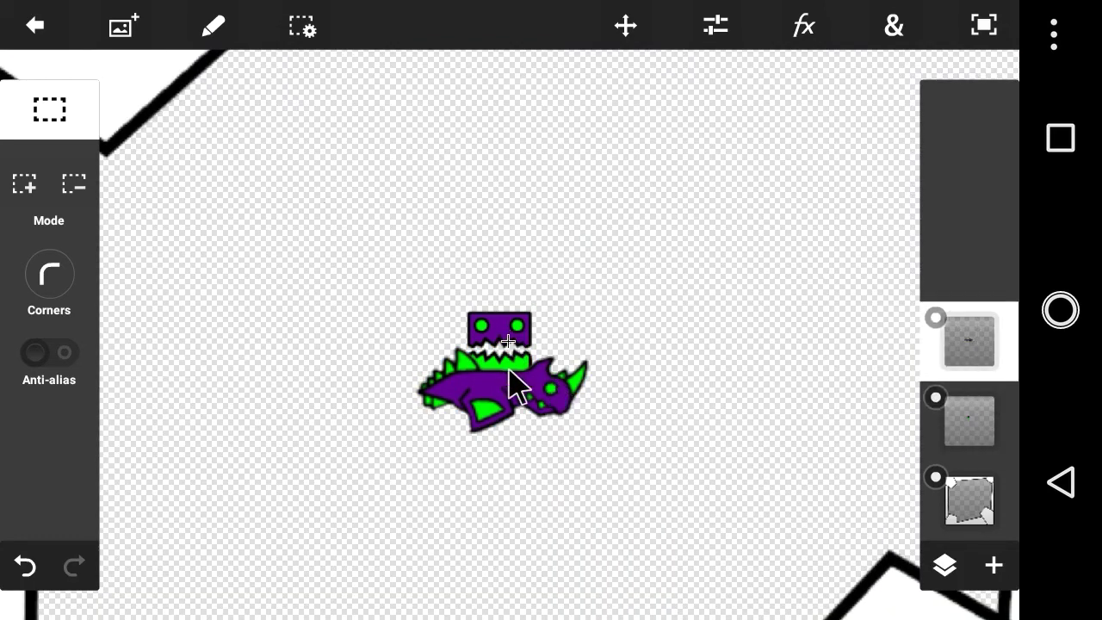
{"action": "left_click", "coordinate": [935, 577]}
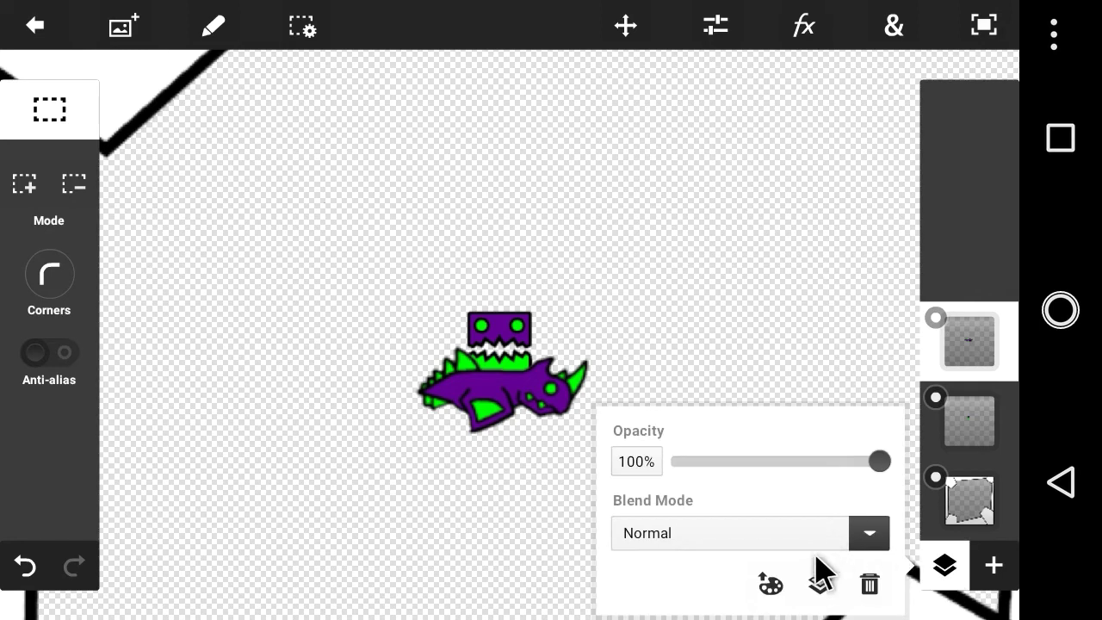
{"action": "left_click", "coordinate": [820, 585]}
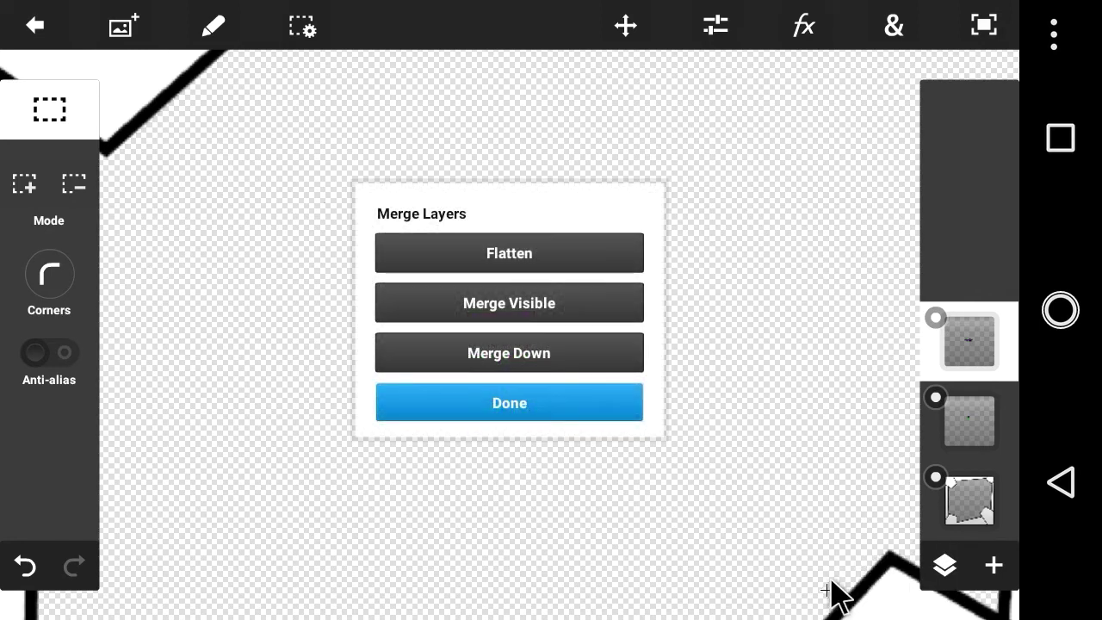
{"action": "left_click", "coordinate": [543, 355]}
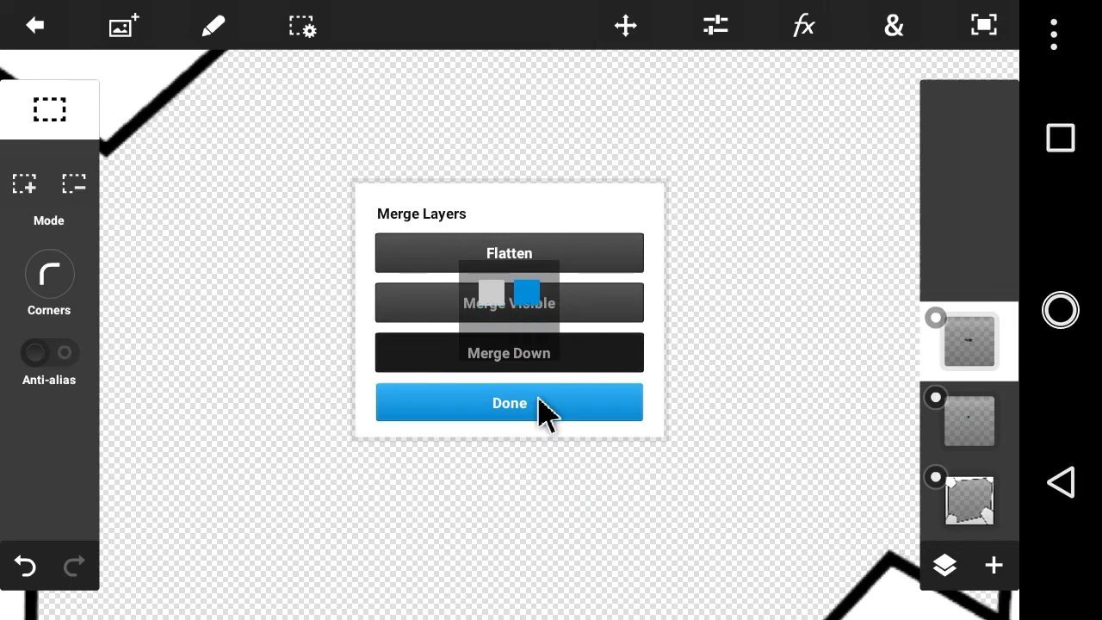
{"action": "left_click", "coordinate": [538, 403]}
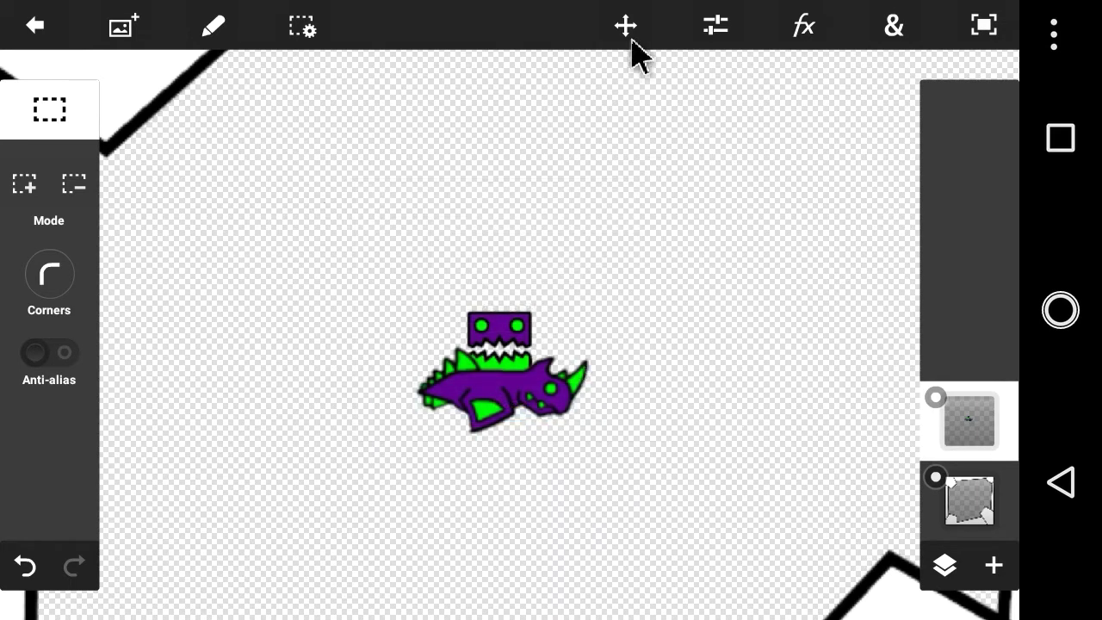
Enlarge the merged cube-and-ship icon and centre it inside the frame.
{"action": "left_click", "coordinate": [568, 285]}
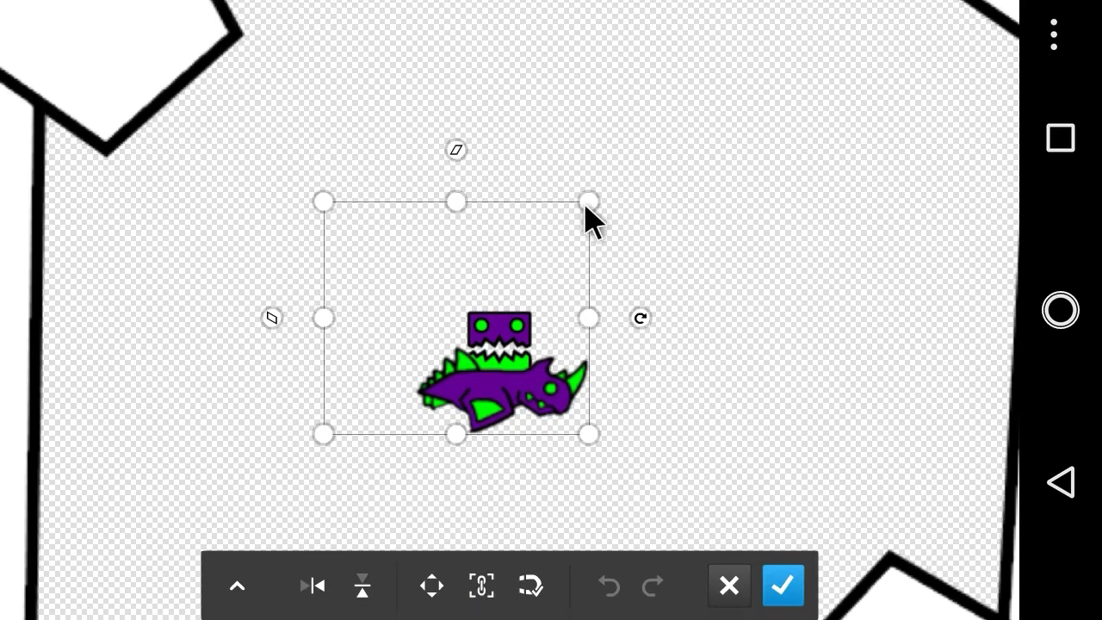
{"action": "left_click_drag", "start_coordinate": [586, 204], "coordinate": [763, 178]}
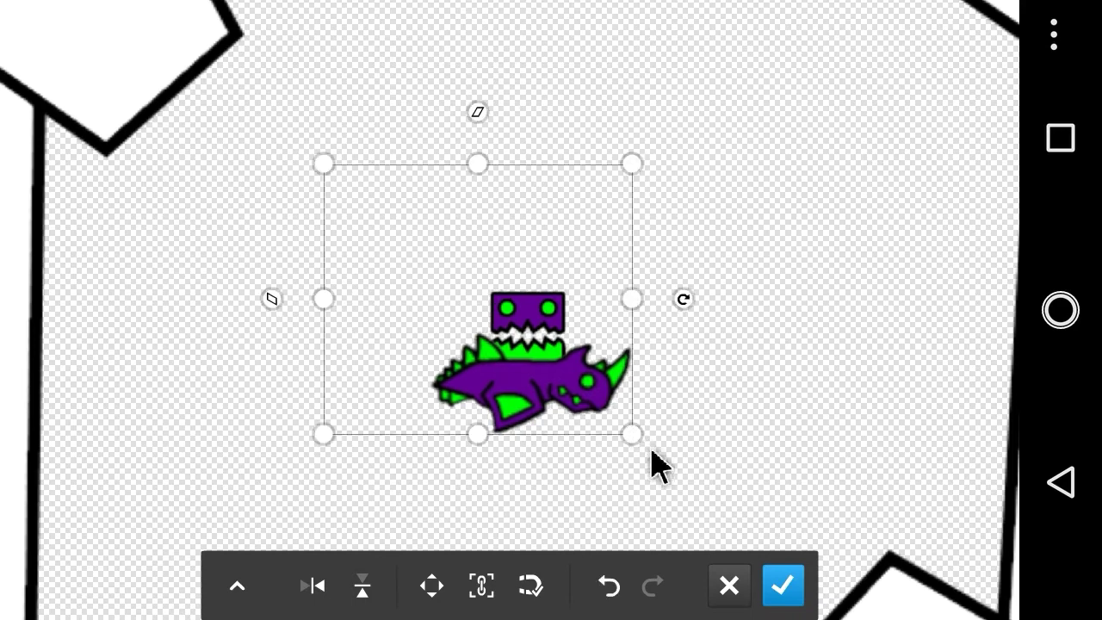
{"action": "left_click_drag", "start_coordinate": [656, 461], "coordinate": [792, 608]}
{"action": "scroll", "coordinate": [509, 309], "scroll_direction": "down", "scroll_amount": 3}
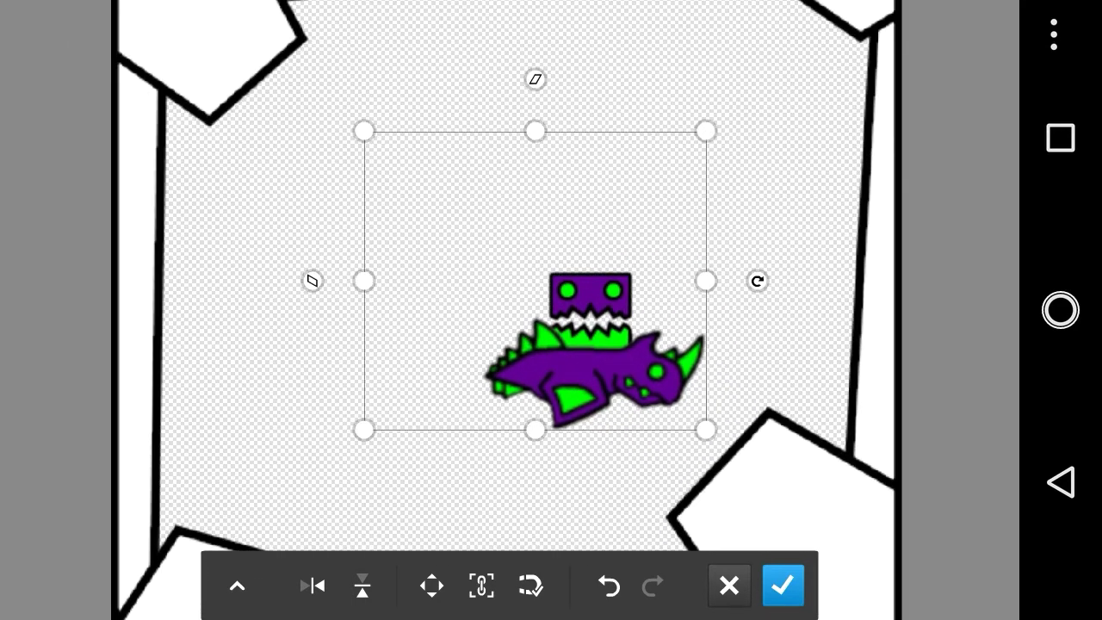
{"action": "left_click_drag", "start_coordinate": [593, 351], "coordinate": [496, 268]}
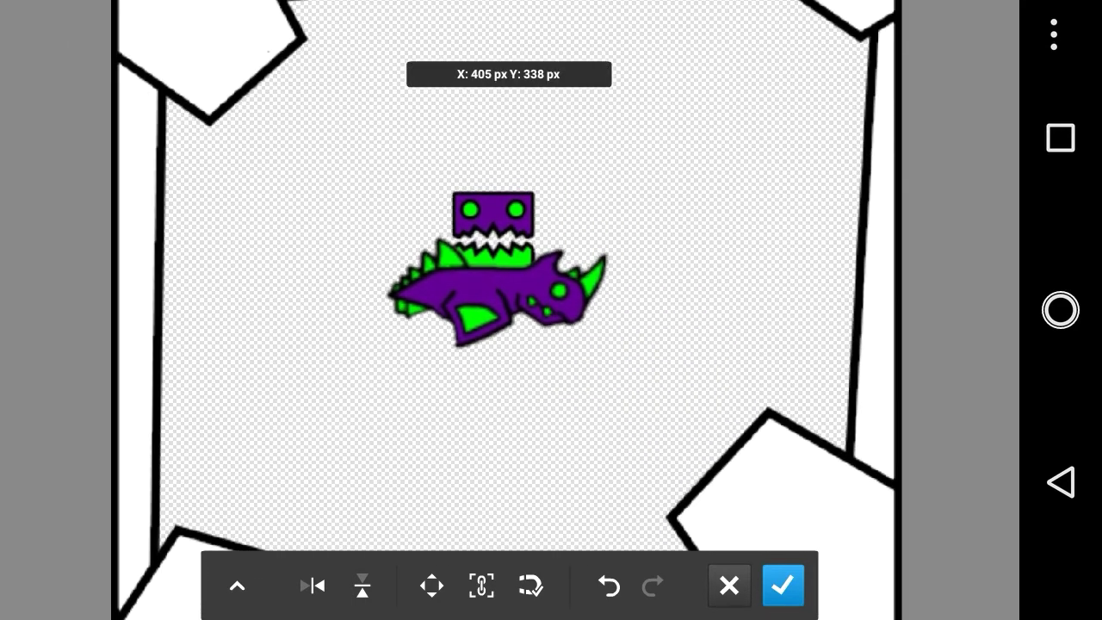
{"action": "left_click_drag", "start_coordinate": [607, 349], "coordinate": [814, 529]}
{"action": "scroll", "coordinate": [508, 310], "scroll_direction": "down", "scroll_amount": 3}
{"action": "scroll", "coordinate": [507, 310], "scroll_direction": "down", "scroll_amount": 2}
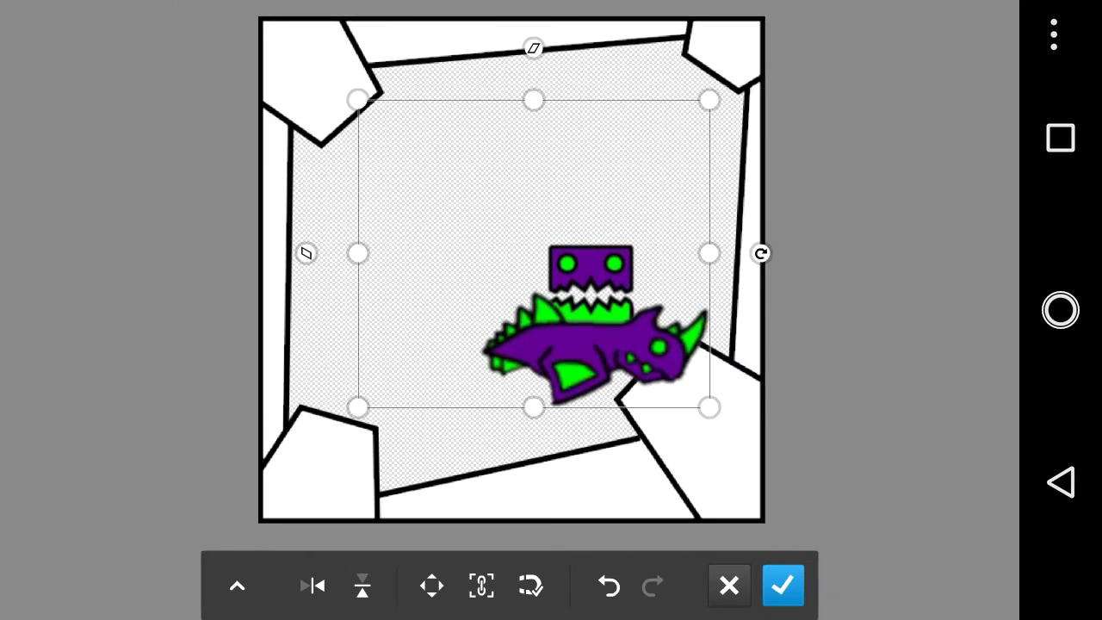
{"action": "left_click_drag", "start_coordinate": [708, 405], "coordinate": [827, 510]}
{"action": "left_click_drag", "start_coordinate": [671, 404], "coordinate": [499, 257]}
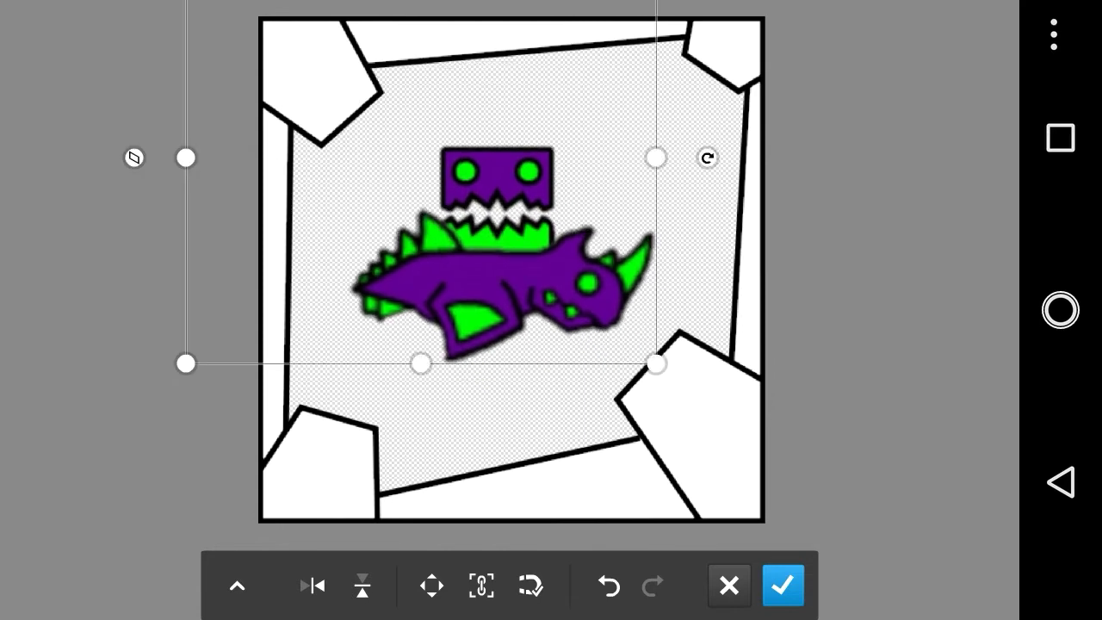
Enlarge the cube-and-ship icon further until it spans nearly the full width of the frame's opening.
{"action": "left_click_drag", "start_coordinate": [656, 363], "coordinate": [797, 486]}
{"action": "left_click_drag", "start_coordinate": [603, 345], "coordinate": [514, 290]}
{"action": "left_click_drag", "start_coordinate": [709, 406], "coordinate": [752, 443]}
{"action": "left_click_drag", "start_coordinate": [516, 310], "coordinate": [512, 280]}
{"action": "left_click_drag", "start_coordinate": [731, 426], "coordinate": [753, 446]}
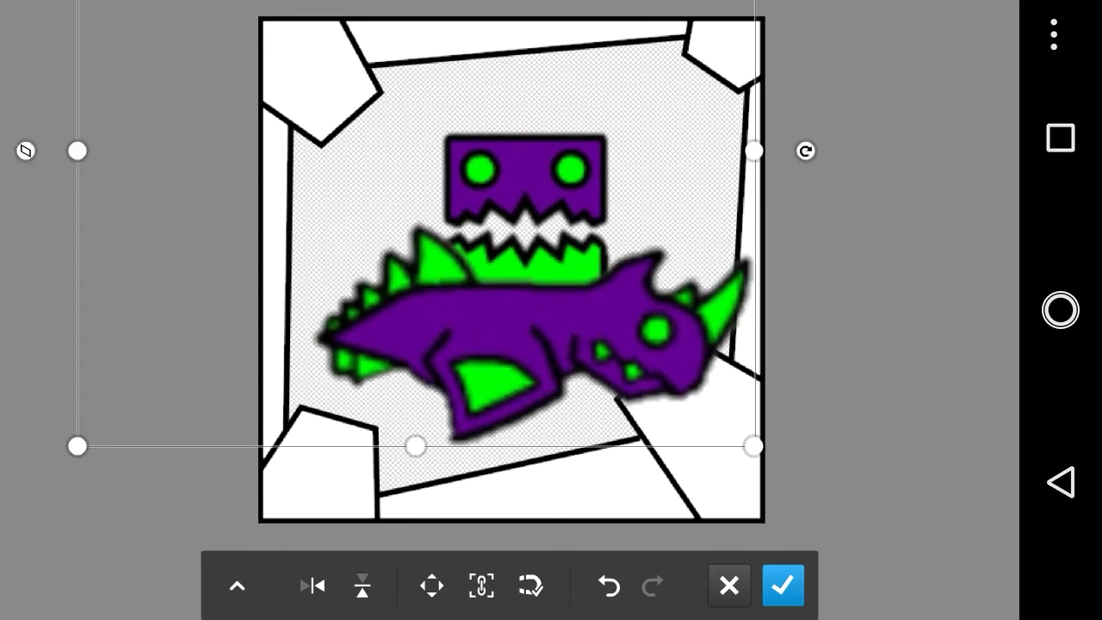
Tilt the cube-and-ship icon slightly counterclockwise, enlarge it a little, recentre it in the frame and apply the transform.
{"action": "left_click_drag", "start_coordinate": [805, 151], "coordinate": [801, 88]}
{"action": "left_click_drag", "start_coordinate": [516, 310], "coordinate": [482, 280]}
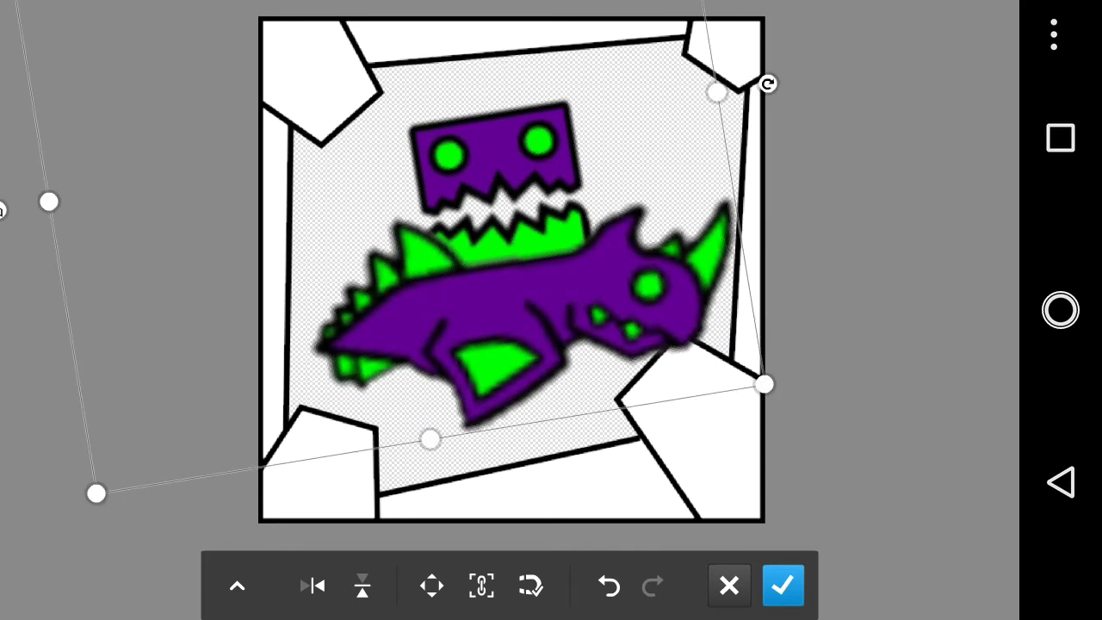
{"action": "left_click_drag", "start_coordinate": [764, 384], "coordinate": [795, 402]}
{"action": "left_click_drag", "start_coordinate": [517, 310], "coordinate": [505, 278]}
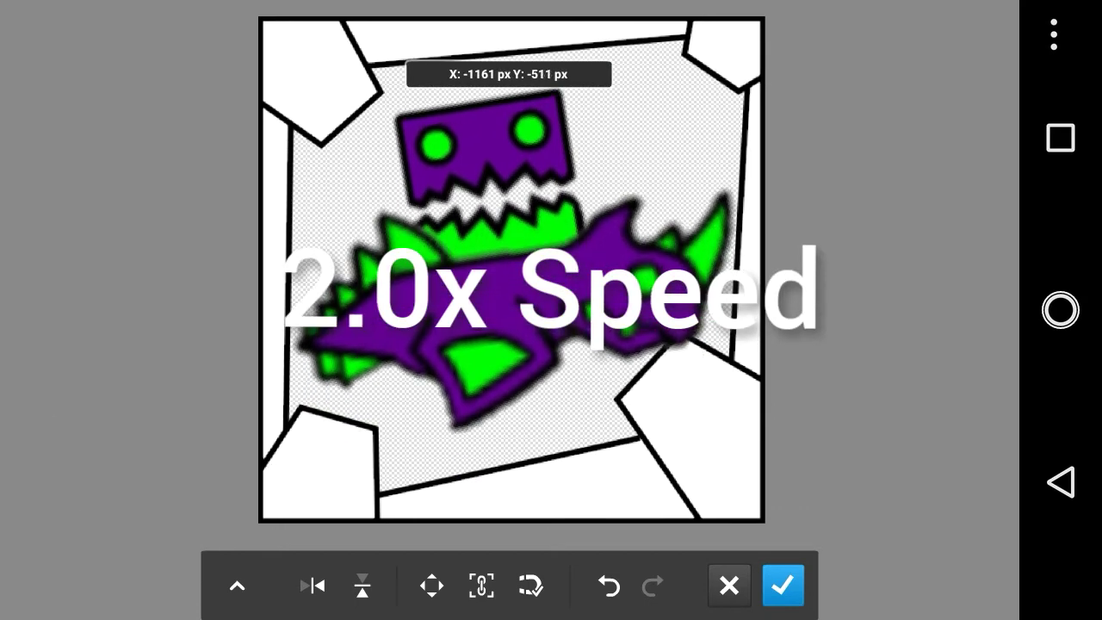
{"action": "left_click", "coordinate": [782, 585]}
{"action": "scroll", "coordinate": [506, 344], "scroll_direction": "down", "scroll_amount": 3}
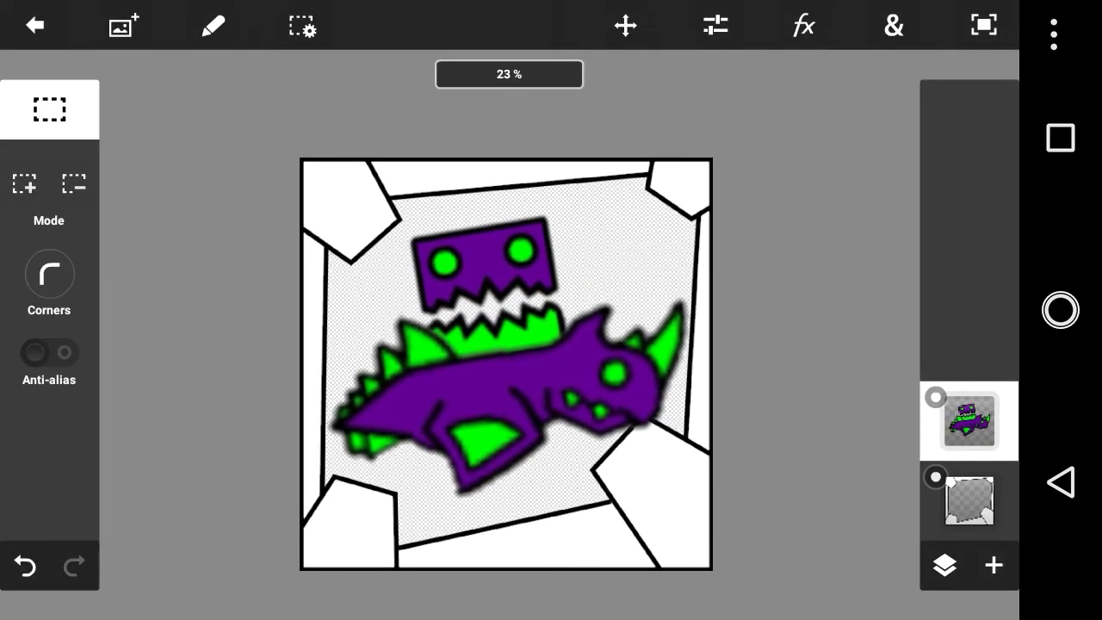
{"action": "scroll", "coordinate": [506, 344], "scroll_direction": "up", "scroll_amount": 3}
{"action": "left_click", "coordinate": [968, 499]}
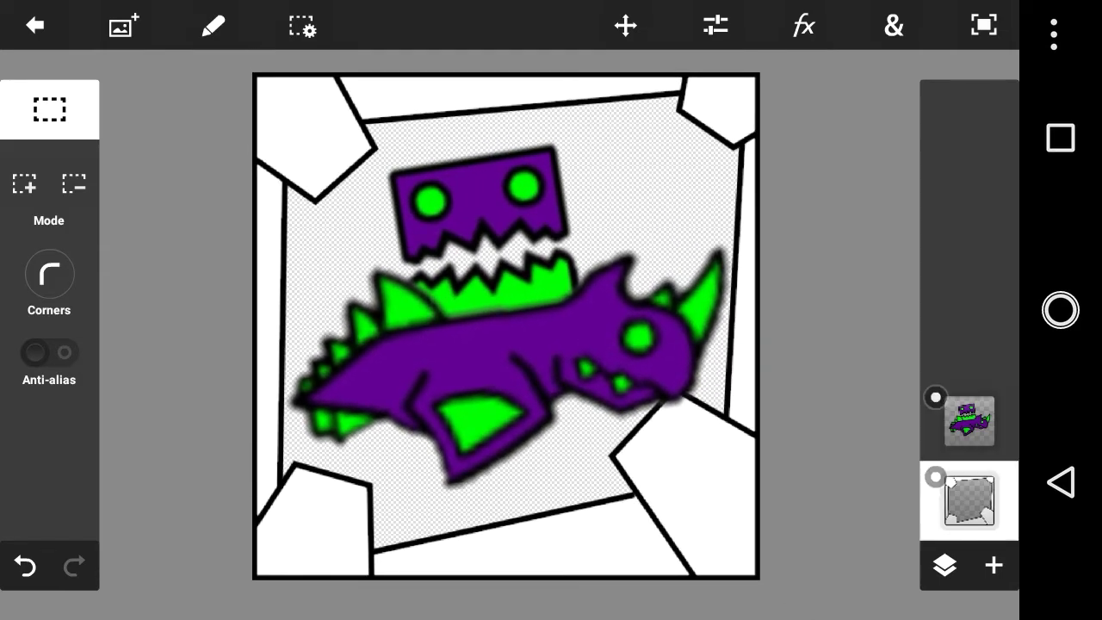
{"action": "left_click", "coordinate": [935, 397]}
{"action": "left_click", "coordinate": [935, 396]}
{"action": "left_click", "coordinate": [968, 421]}
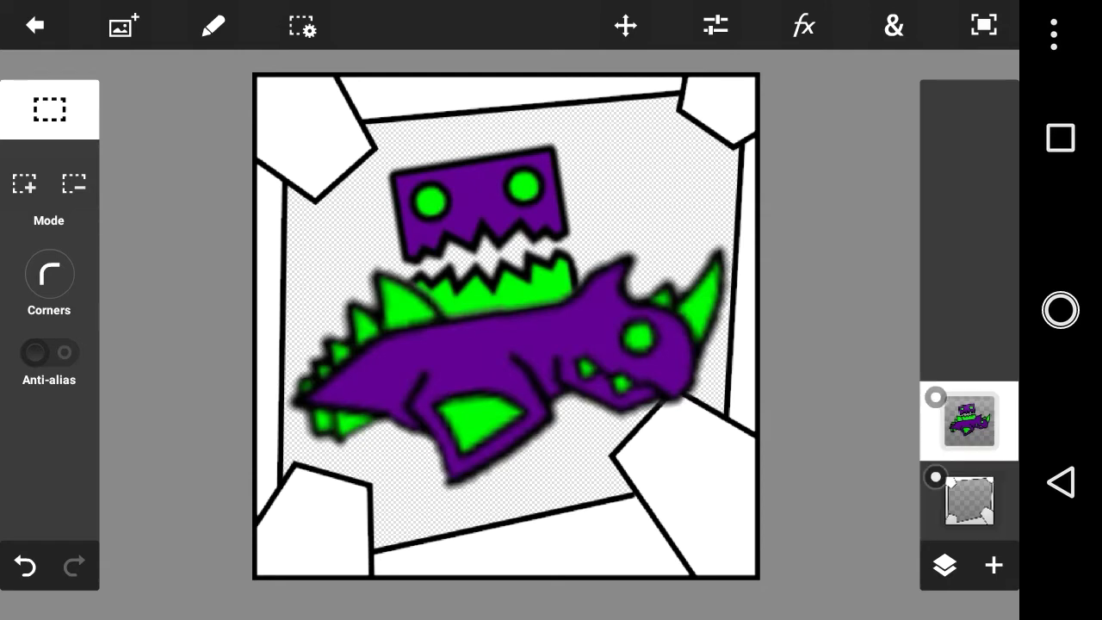
Start a Levels adjustment on the white frame layer and try reducing its red and blue channel outputs.
{"action": "left_click", "coordinate": [968, 499]}
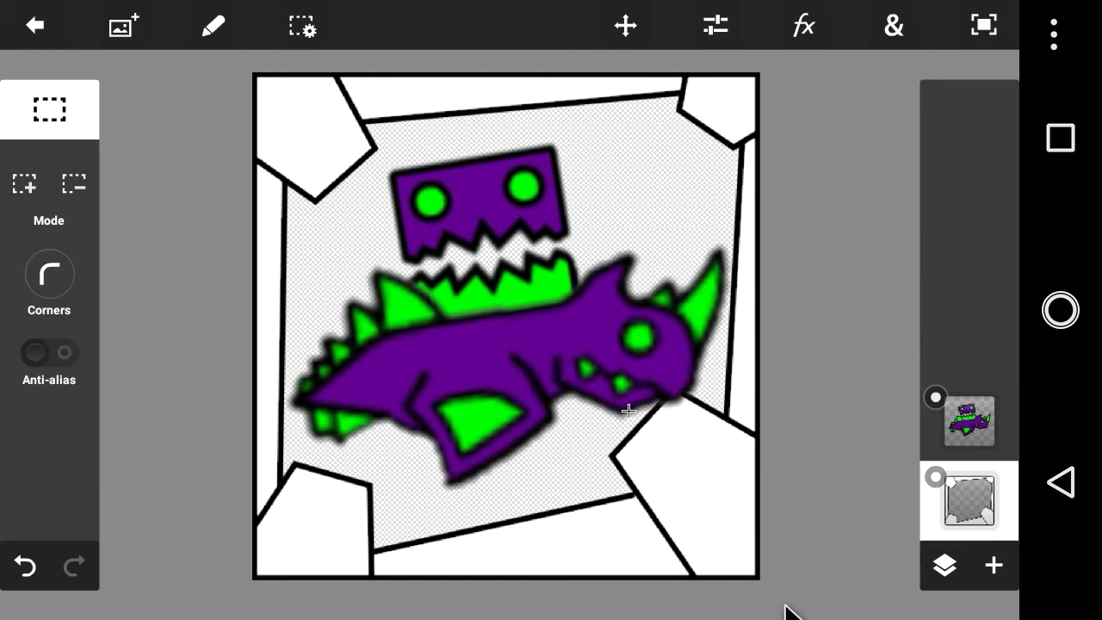
{"action": "left_click", "coordinate": [715, 25]}
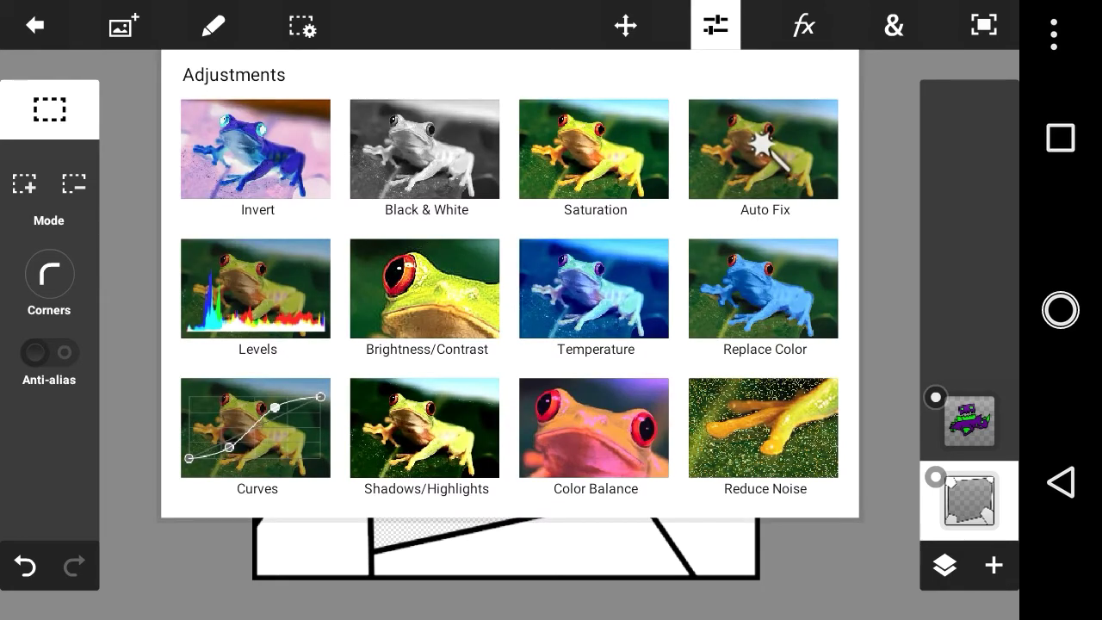
{"action": "left_click", "coordinate": [255, 287]}
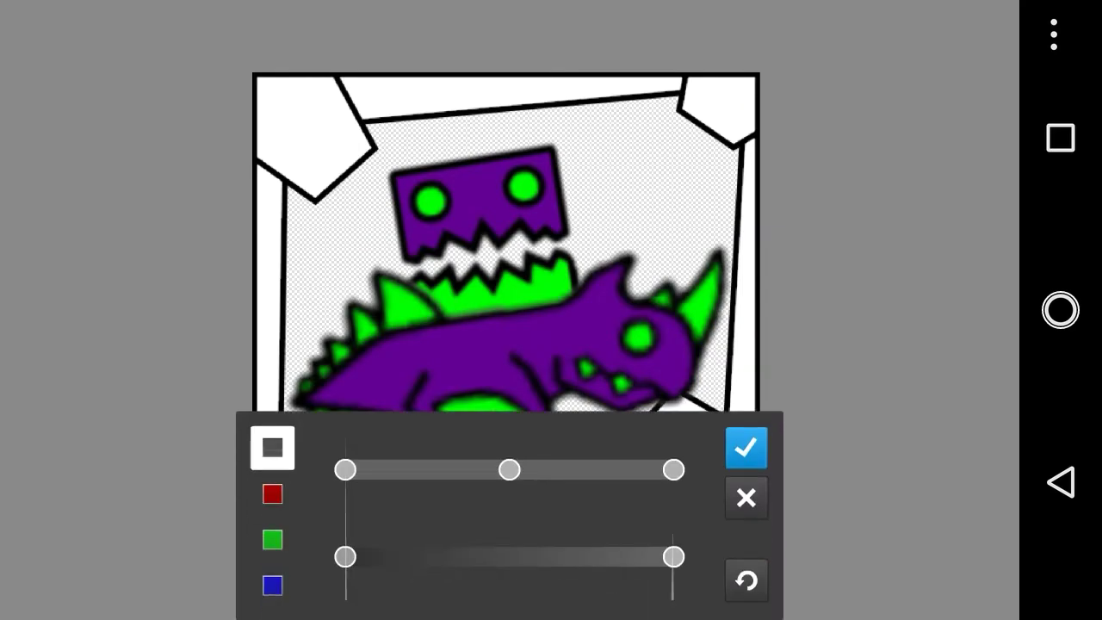
{"action": "left_click", "coordinate": [272, 494]}
{"action": "left_click_drag", "start_coordinate": [673, 556], "coordinate": [592, 556]}
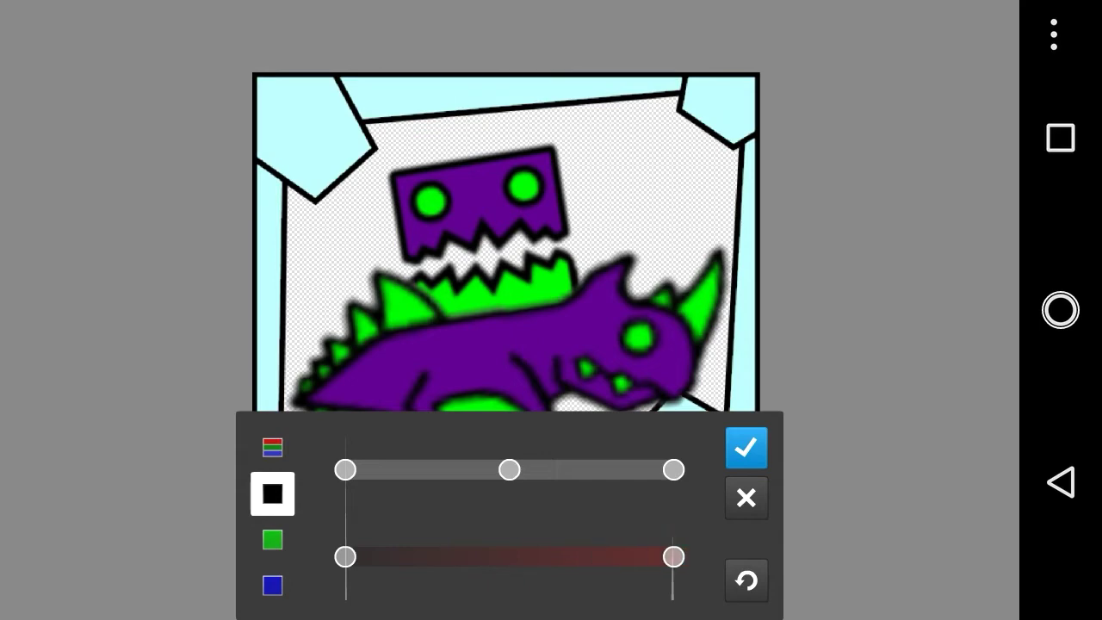
{"action": "left_click", "coordinate": [272, 586]}
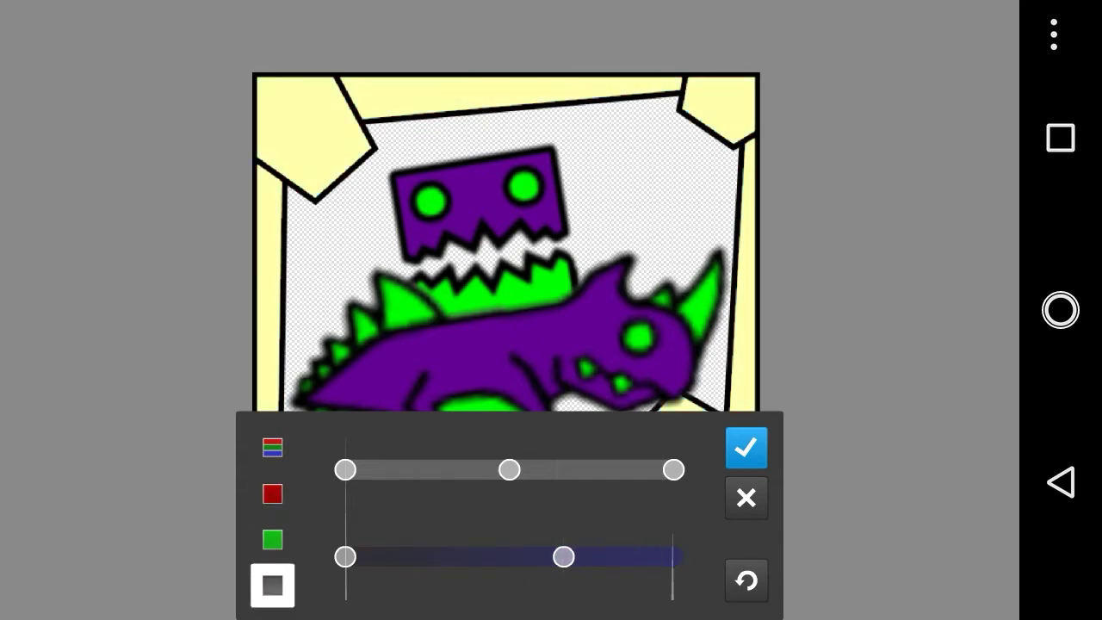
{"action": "left_click", "coordinate": [272, 539]}
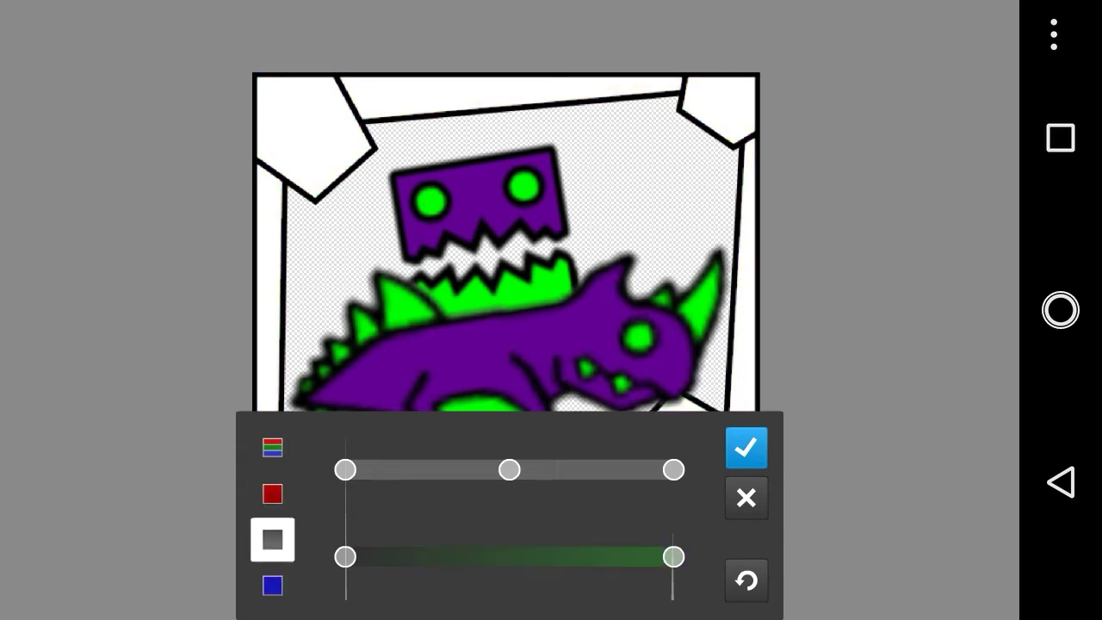
Tint the frame pink by lowering the green channel's output white level and shifting its midtones darker.
{"action": "left_click_drag", "start_coordinate": [673, 557], "coordinate": [563, 557]}
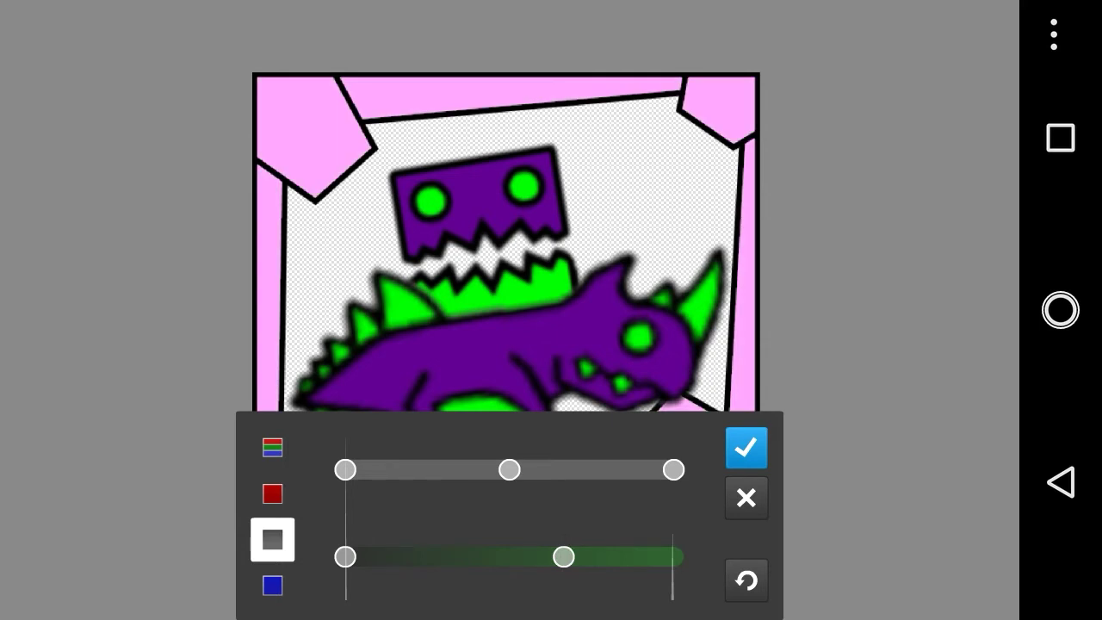
{"action": "left_click_drag", "start_coordinate": [544, 557], "coordinate": [516, 557]}
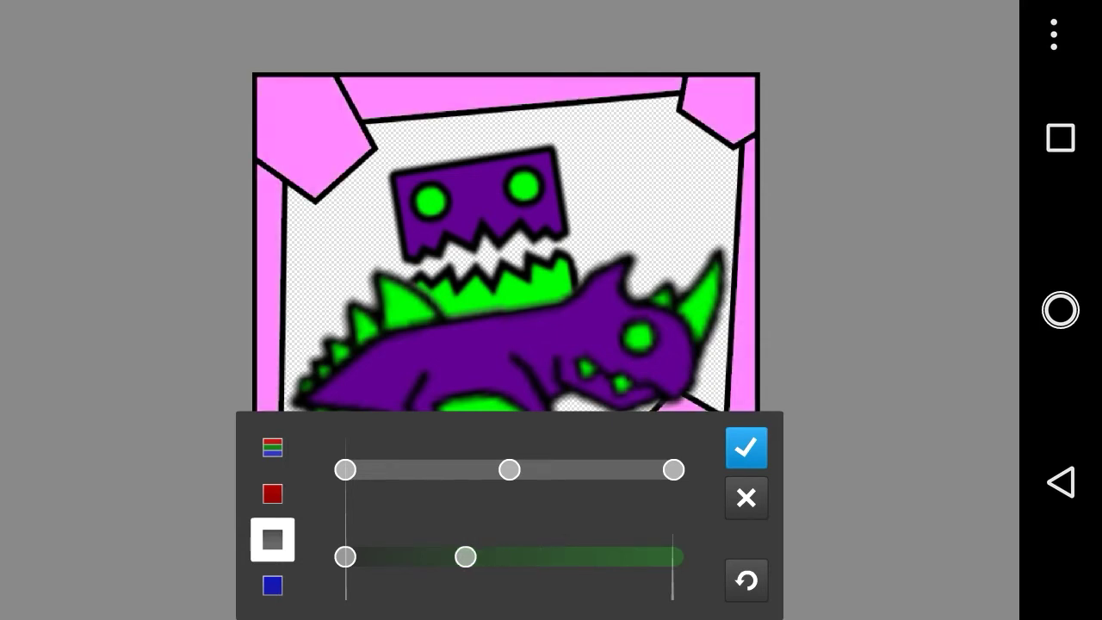
{"action": "mouse_move", "coordinate": [673, 469]}
{"action": "left_mouse_down"}
{"action": "mouse_move", "coordinate": [607, 469]}
{"action": "mouse_move", "coordinate": [673, 469]}
{"action": "left_mouse_up"}
{"action": "left_click_drag", "start_coordinate": [508, 469], "coordinate": [576, 470]}
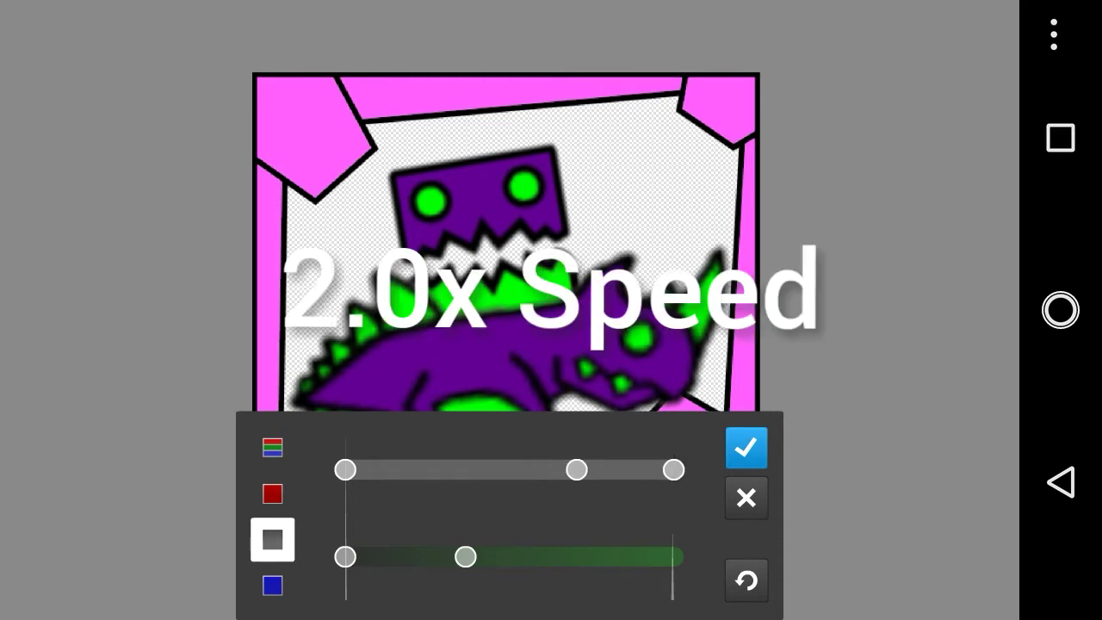
Darken the frame to purple with the red channel and combined RGB levels, and apply the Levels adjustment.
{"action": "mouse_move", "coordinate": [345, 557]}
{"action": "left_mouse_down"}
{"action": "mouse_move", "coordinate": [408, 557]}
{"action": "mouse_move", "coordinate": [345, 557]}
{"action": "left_mouse_up"}
{"action": "left_click", "coordinate": [272, 493]}
{"action": "mouse_move", "coordinate": [673, 557]}
{"action": "left_mouse_down"}
{"action": "mouse_move", "coordinate": [598, 557]}
{"action": "mouse_move", "coordinate": [673, 557]}
{"action": "left_mouse_up"}
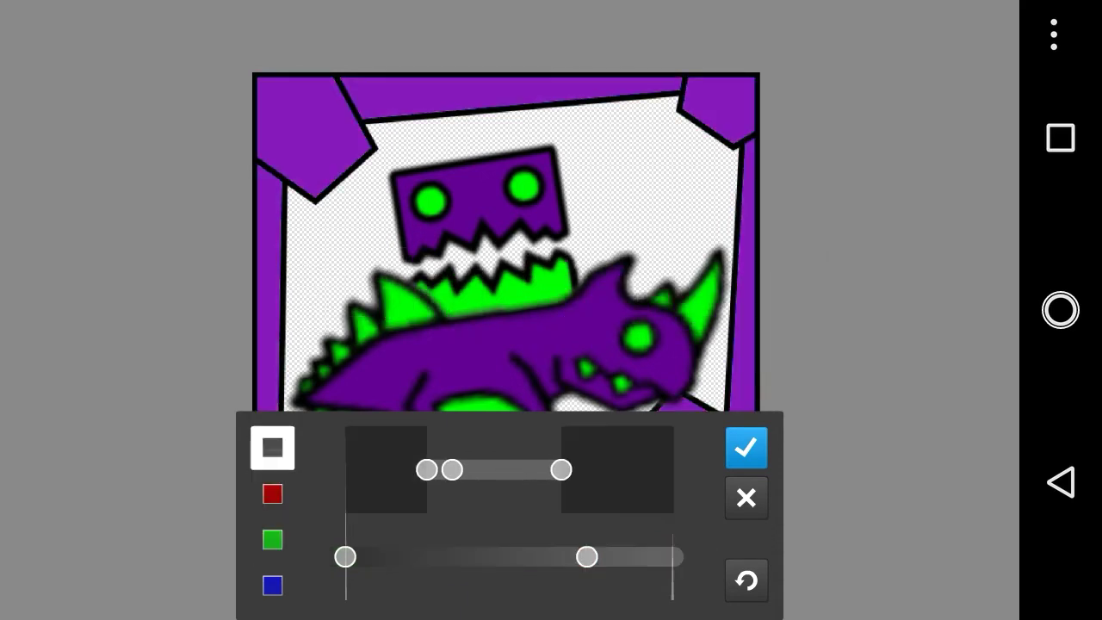
{"action": "scroll", "coordinate": [526, 215], "scroll_direction": "up", "scroll_amount": 3}
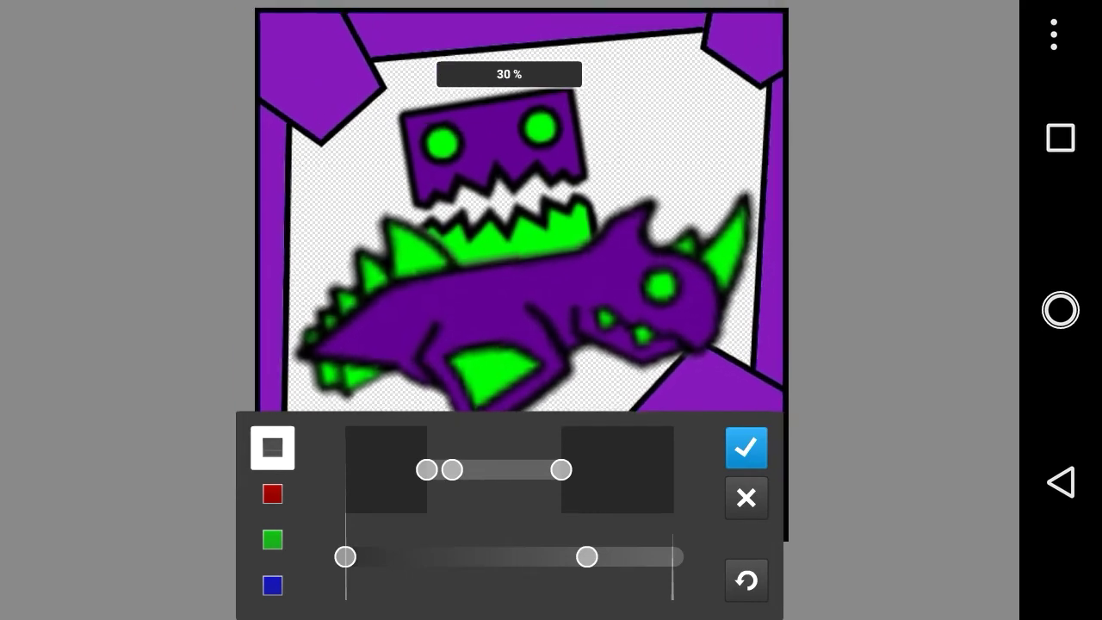
{"action": "scroll", "coordinate": [522, 258], "scroll_direction": "up", "scroll_amount": 2}
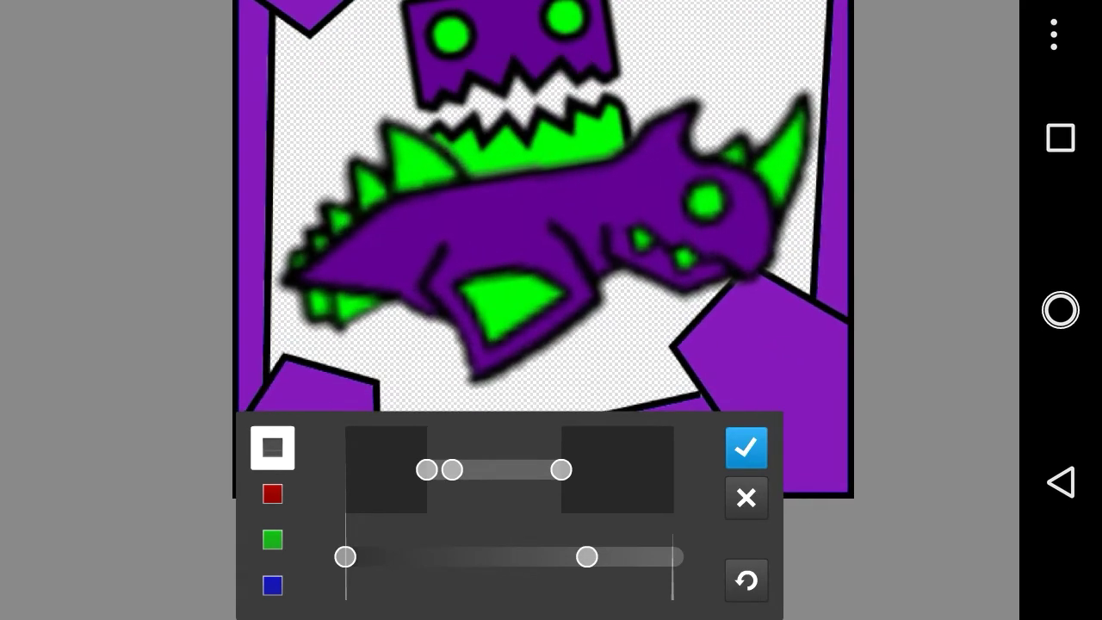
{"action": "scroll", "coordinate": [531, 215], "scroll_direction": "down", "scroll_amount": 2}
{"action": "scroll", "coordinate": [544, 258], "scroll_direction": "up", "scroll_amount": 1}
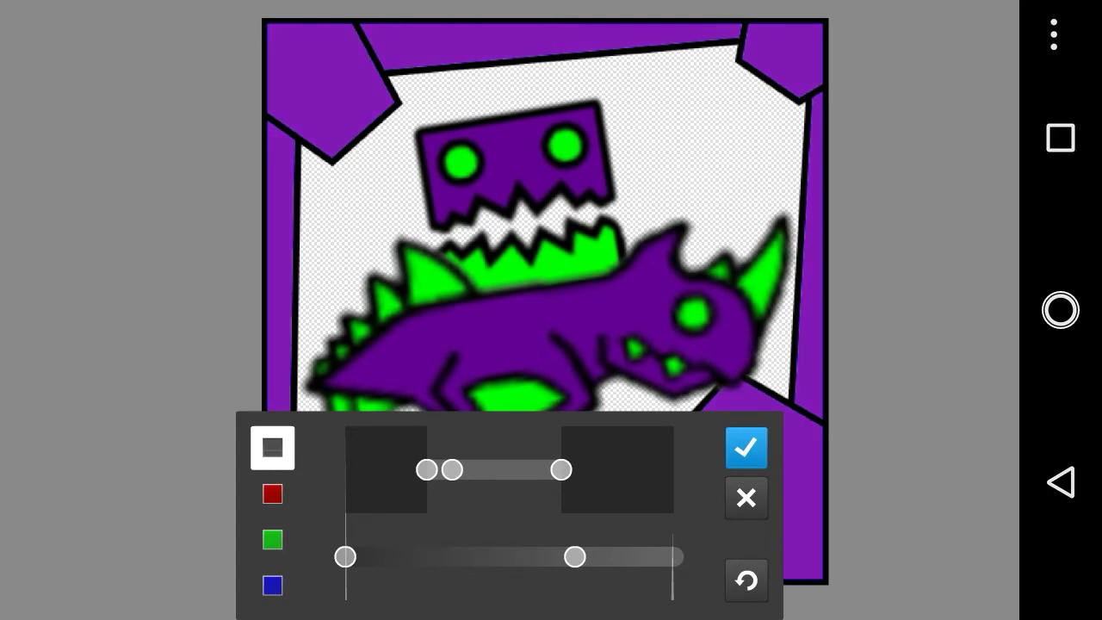
{"action": "left_click", "coordinate": [745, 447]}
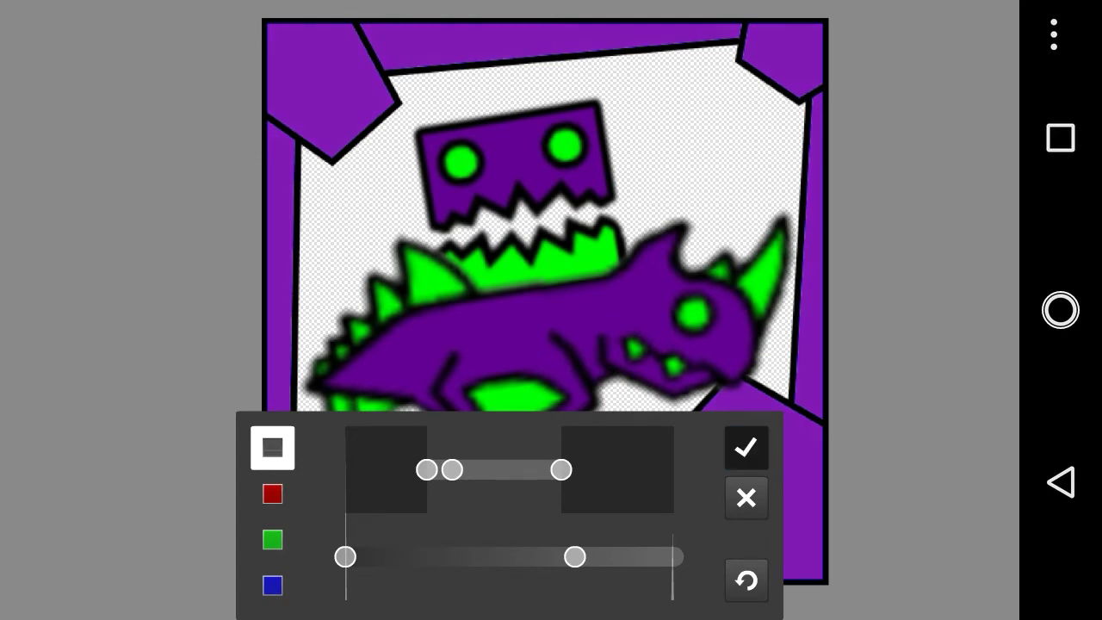
Add the blue block-pattern background picture from the Download folder as a new layer.
{"action": "scroll", "coordinate": [534, 327], "scroll_direction": "up", "scroll_amount": 3}
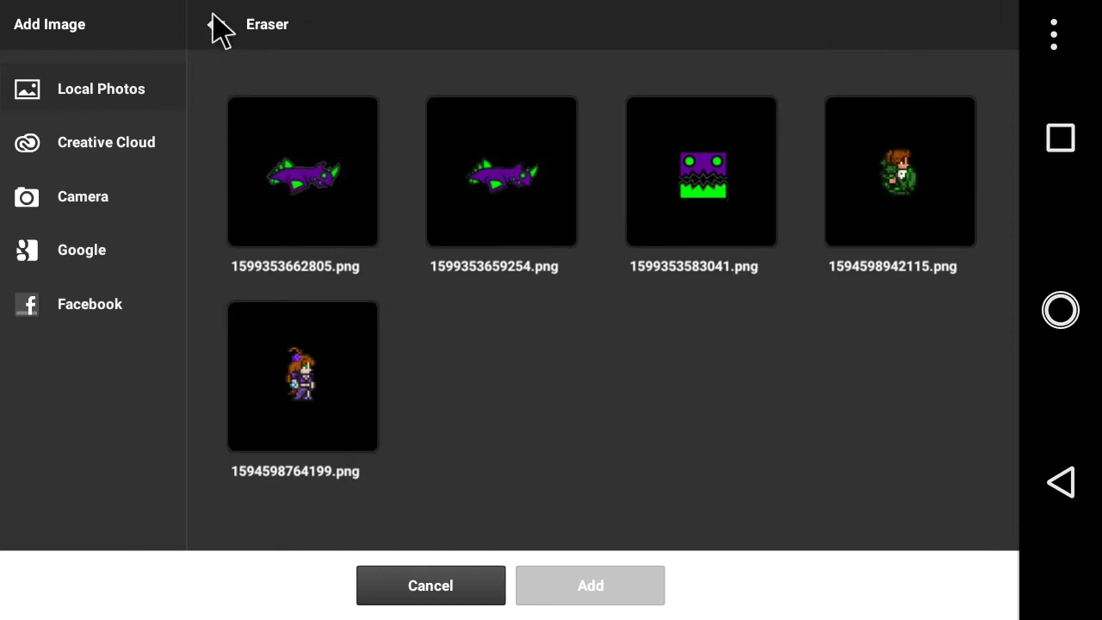
{"action": "left_click", "coordinate": [212, 24]}
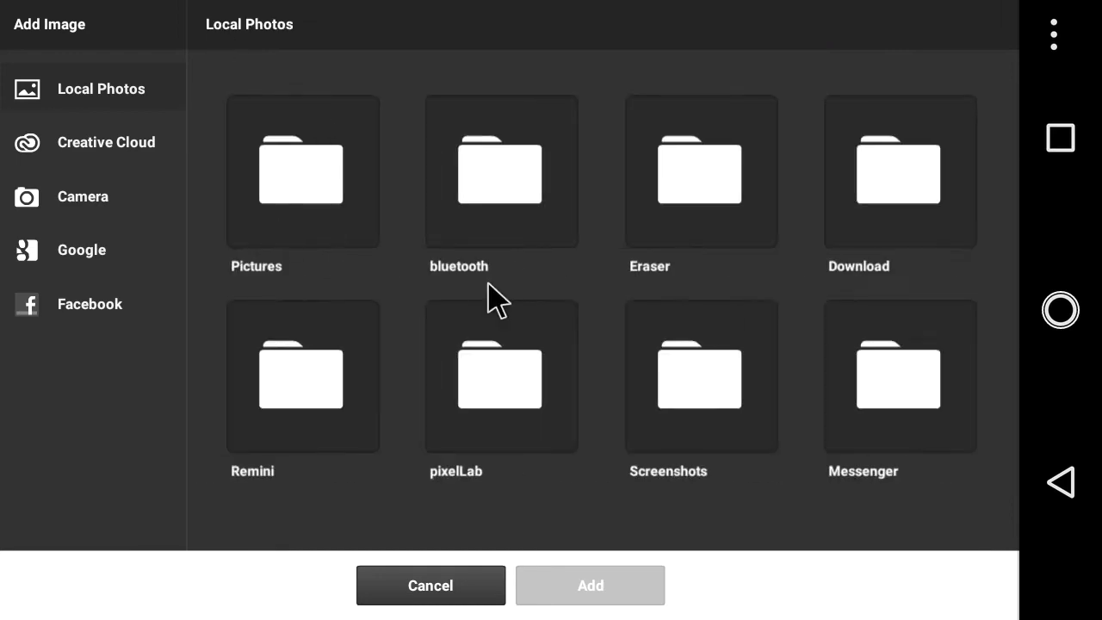
{"action": "left_click", "coordinate": [835, 239]}
{"action": "left_click", "coordinate": [499, 221]}
{"action": "left_click", "coordinate": [575, 597]}
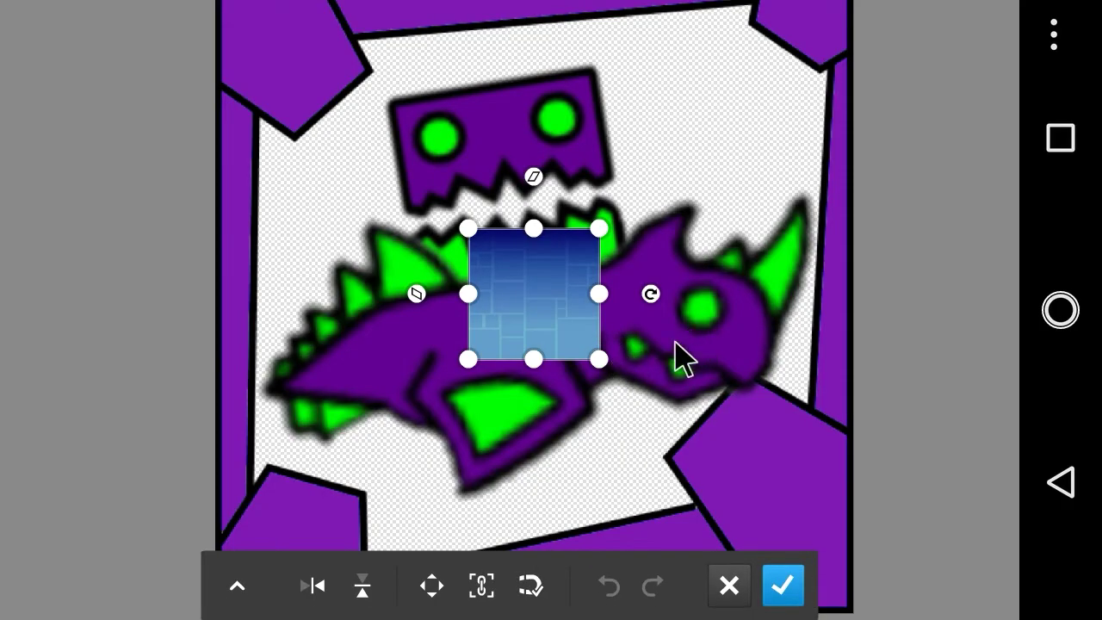
Enlarge and reposition the blue block-pattern picture until it covers the entire canvas, and apply the transform.
{"action": "scroll", "coordinate": [577, 229], "scroll_direction": "down", "scroll_amount": 3}
{"action": "left_click_drag", "start_coordinate": [593, 331], "coordinate": [811, 548]}
{"action": "left_click_drag", "start_coordinate": [494, 230], "coordinate": [301, 44]}
{"action": "left_click_drag", "start_coordinate": [673, 356], "coordinate": [557, 319]}
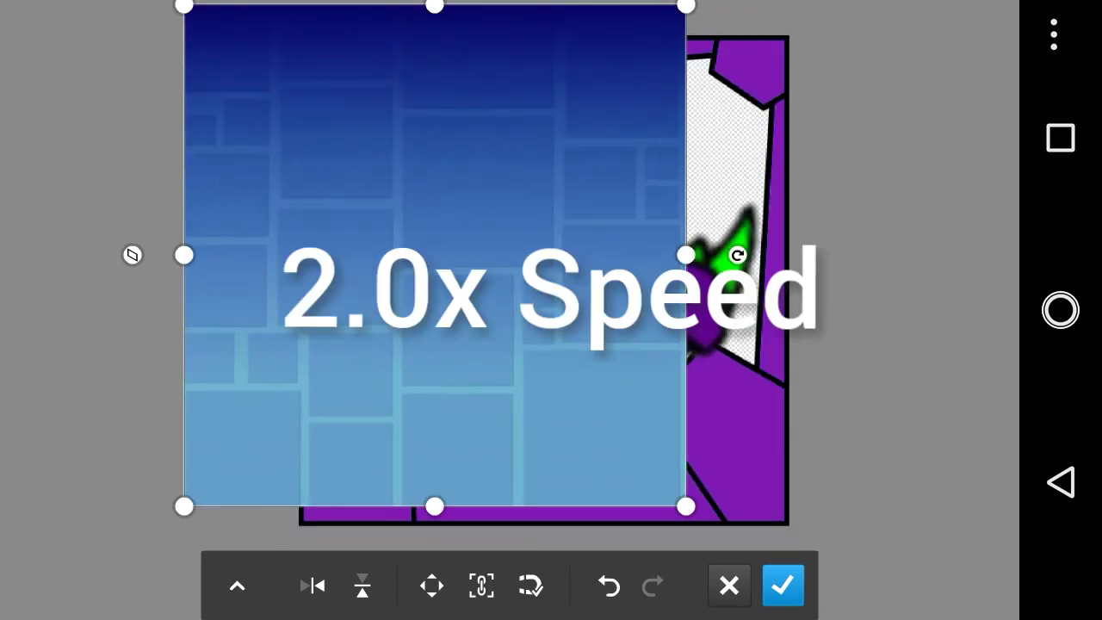
{"action": "left_click_drag", "start_coordinate": [686, 254], "coordinate": [804, 255]}
{"action": "left_click_drag", "start_coordinate": [494, 255], "coordinate": [543, 280]}
{"action": "left_click", "coordinate": [782, 585]}
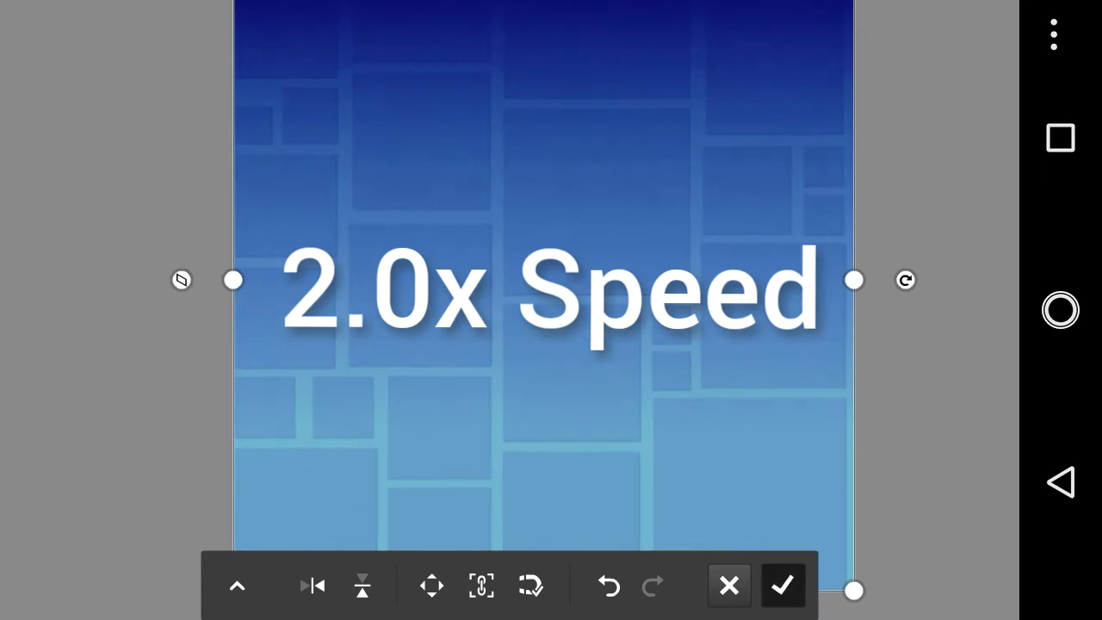
{"action": "left_click", "coordinate": [781, 585]}
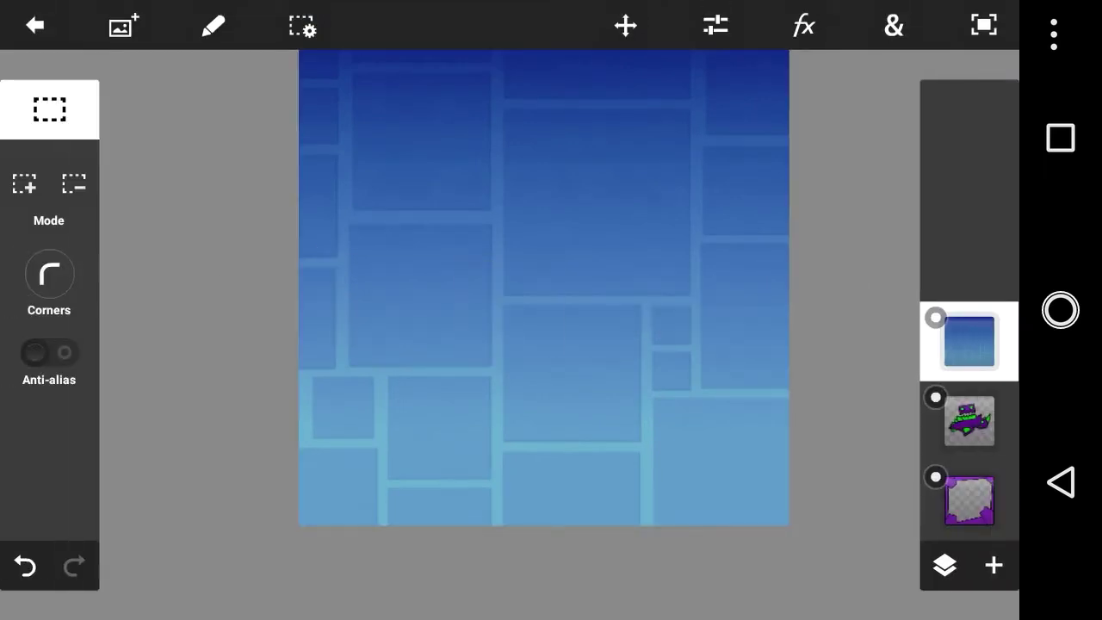
Move the blue background layer to the bottom of the stack, beneath the frame and the cube-and-ship icon.
{"action": "scroll", "coordinate": [543, 287], "scroll_direction": "down", "scroll_amount": 2}
{"action": "left_click_drag", "start_coordinate": [969, 341], "coordinate": [969, 499]}
{"action": "scroll", "coordinate": [551, 345], "scroll_direction": "up", "scroll_amount": 1}
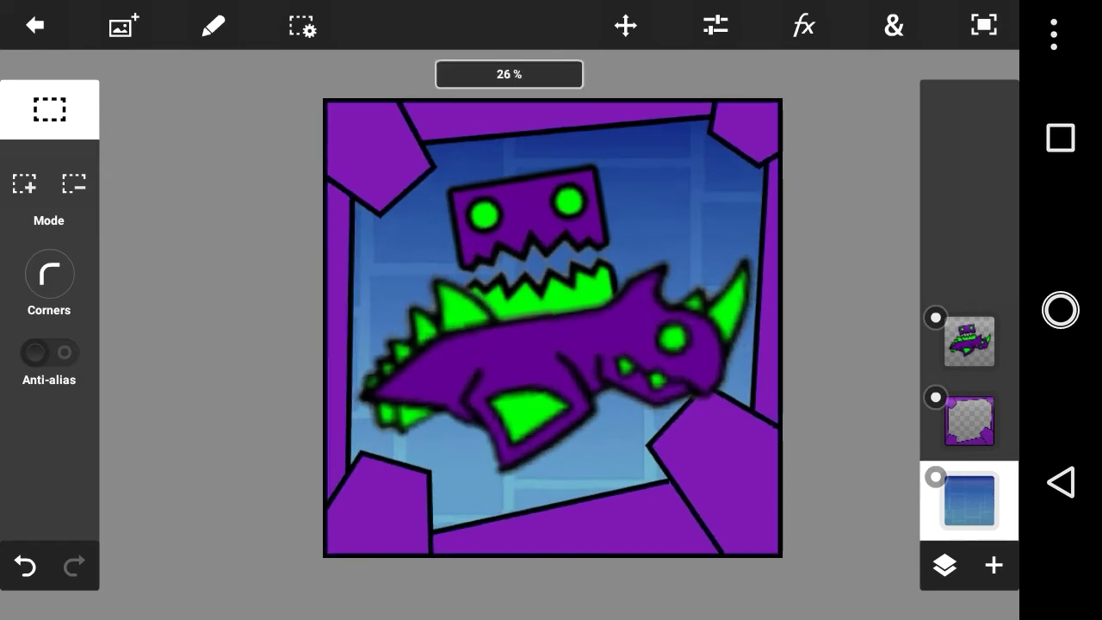
Start a Levels adjustment on the background layer and shift it from blue towards violet using the red channel's input levels.
{"action": "left_click", "coordinate": [715, 25]}
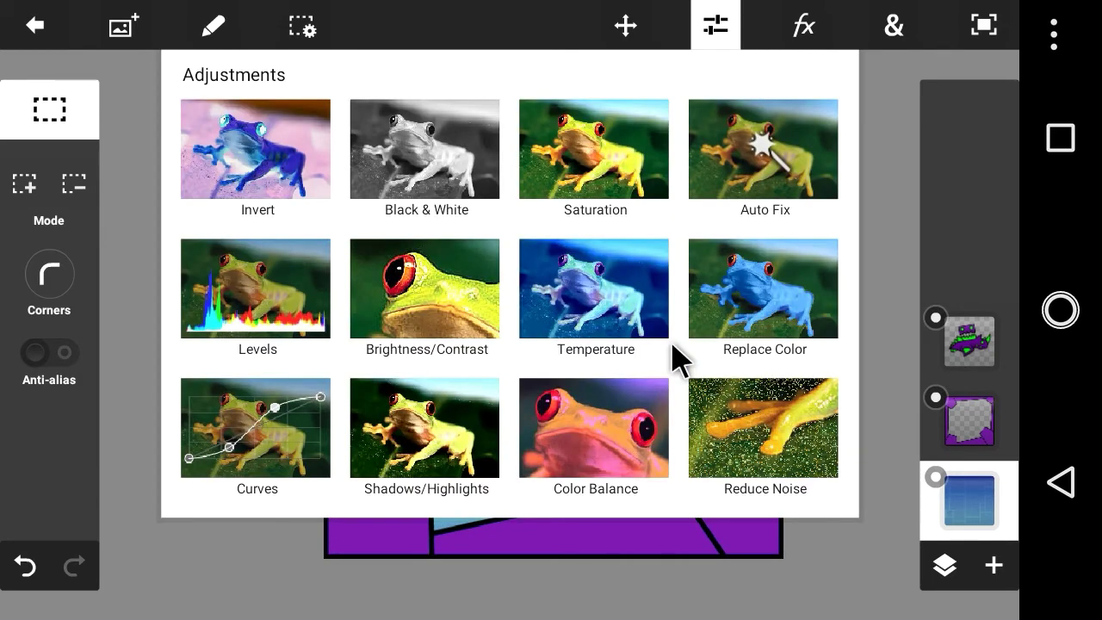
{"action": "left_click", "coordinate": [255, 288]}
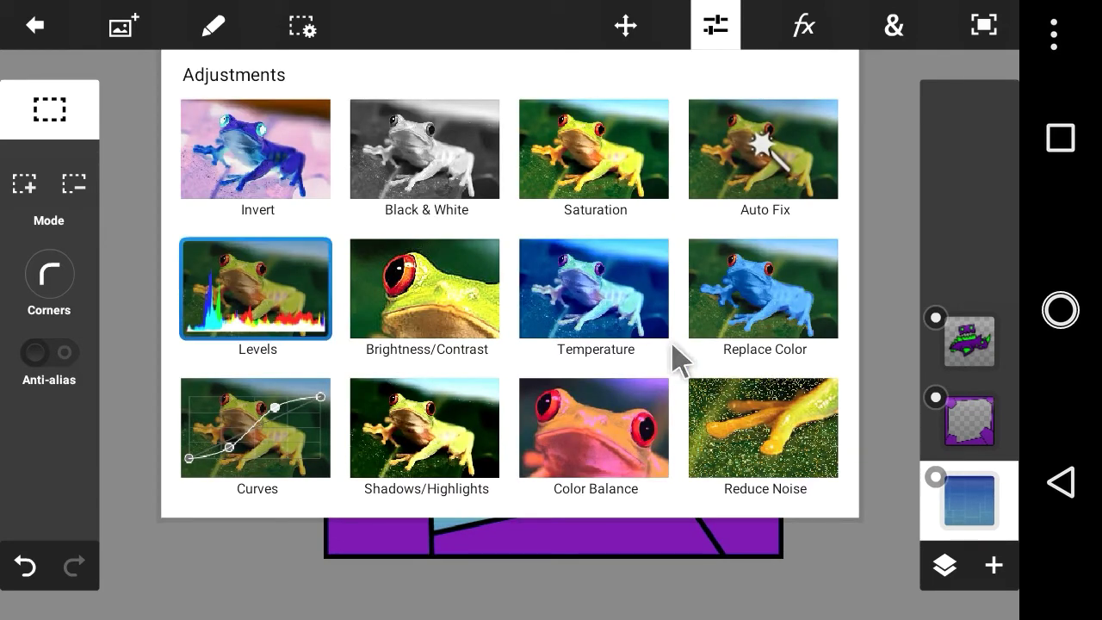
{"action": "left_click_drag", "start_coordinate": [673, 469], "coordinate": [571, 469]}
{"action": "left_click", "coordinate": [272, 585]}
{"action": "left_click", "coordinate": [272, 493]}
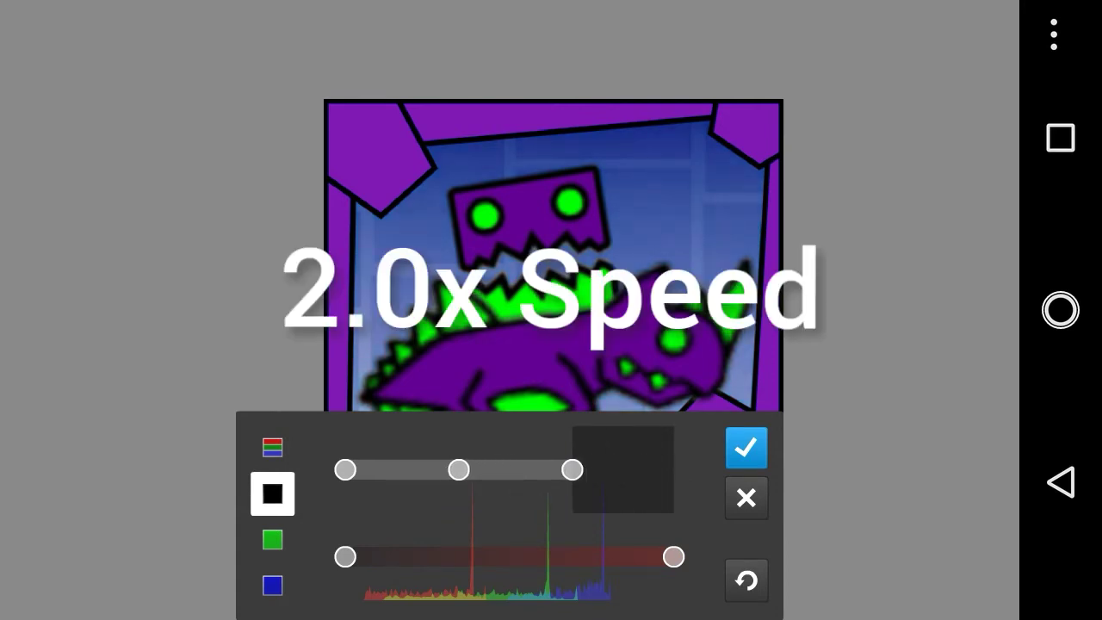
{"action": "mouse_move", "coordinate": [345, 469]}
{"action": "left_mouse_down"}
{"action": "mouse_move", "coordinate": [399, 469]}
{"action": "mouse_move", "coordinate": [345, 469]}
{"action": "left_mouse_up"}
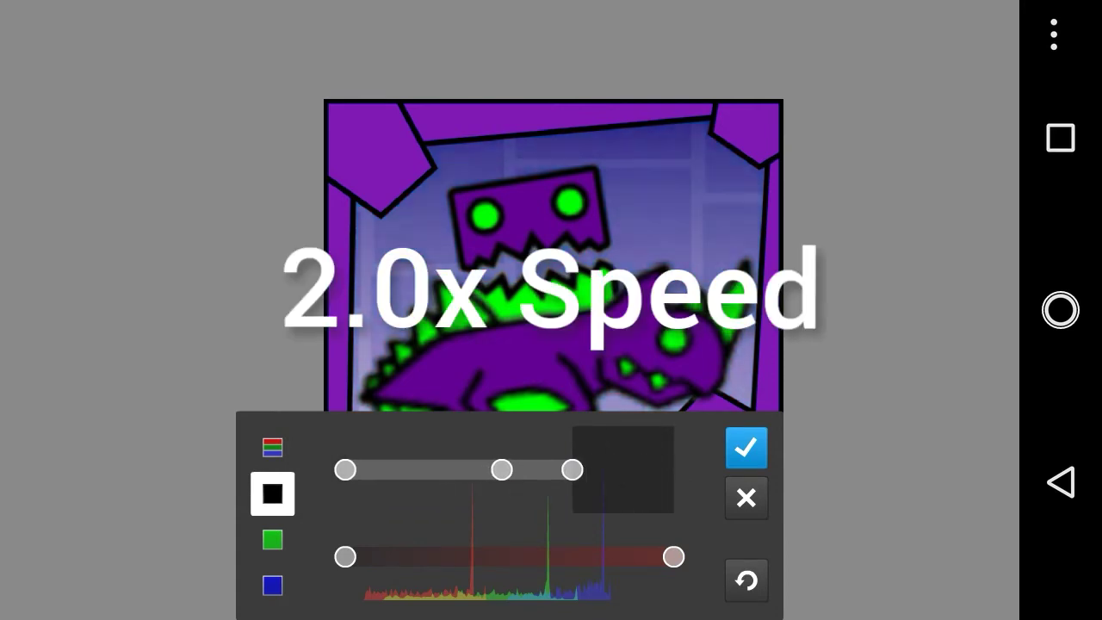
Adjust the background's blue channel levels, finish tinting it purple to match the frame, and apply the adjustment.
{"action": "left_click", "coordinate": [272, 586]}
{"action": "mouse_move", "coordinate": [509, 469]}
{"action": "left_mouse_down"}
{"action": "mouse_move", "coordinate": [477, 469]}
{"action": "mouse_move", "coordinate": [509, 469]}
{"action": "left_mouse_up"}
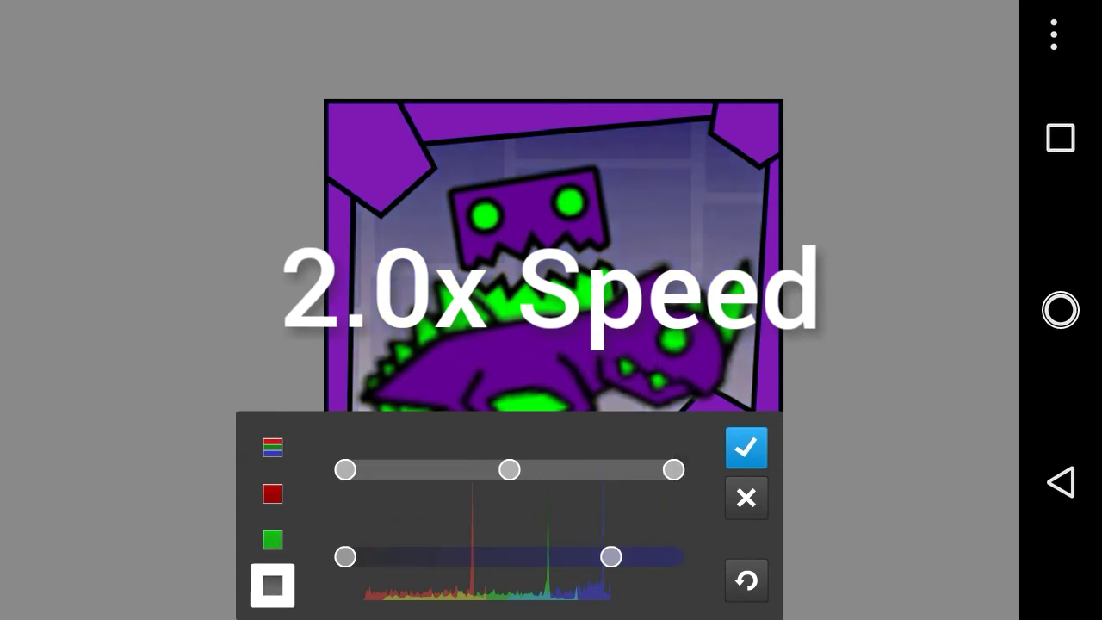
{"action": "mouse_move", "coordinate": [345, 469]}
{"action": "left_mouse_down"}
{"action": "mouse_move", "coordinate": [476, 469]}
{"action": "mouse_move", "coordinate": [345, 469]}
{"action": "left_mouse_up"}
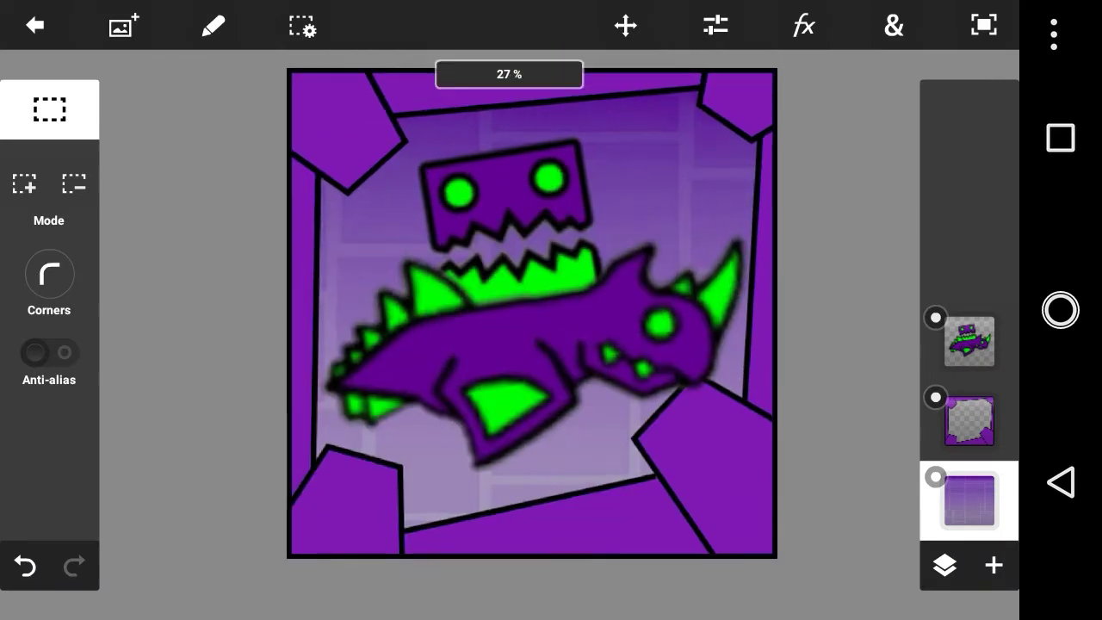
Select all the purple and green filled areas of the cube-and-ship icon layer using the Magic Wand in additive mode.
{"action": "scroll", "coordinate": [532, 333], "scroll_direction": "up", "scroll_amount": 1}
{"action": "scroll", "coordinate": [531, 332], "scroll_direction": "down", "scroll_amount": 1}
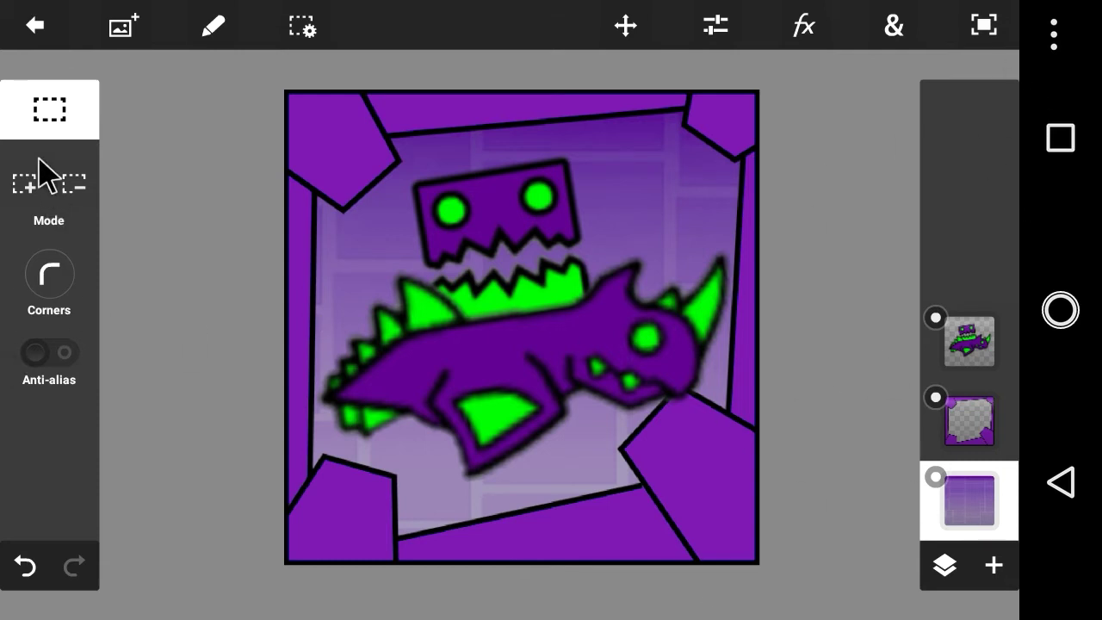
{"action": "left_click", "coordinate": [30, 112]}
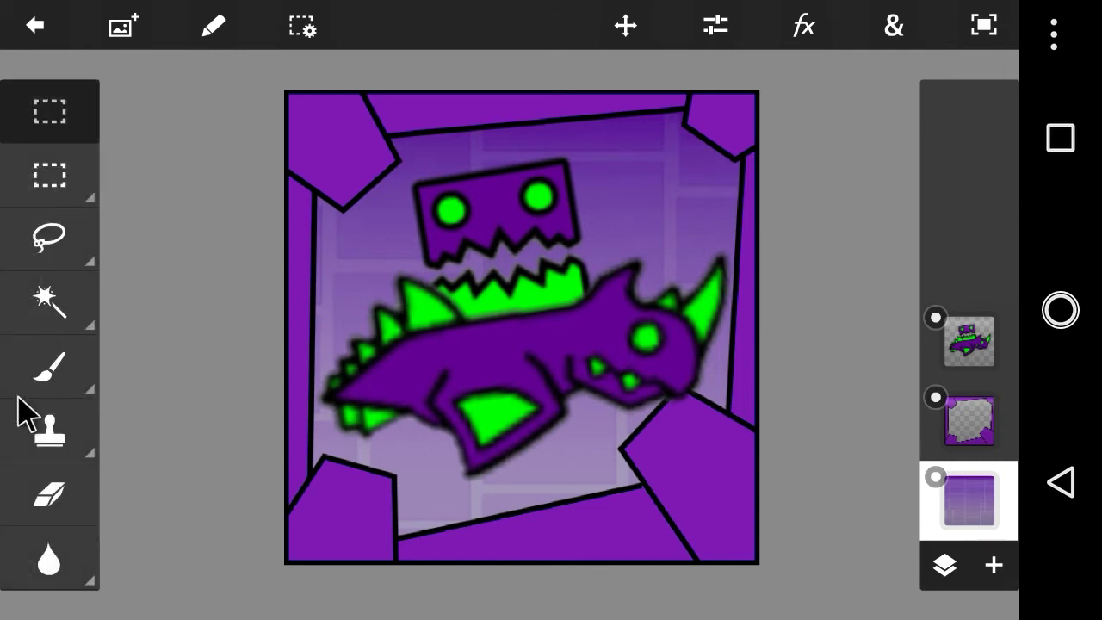
{"action": "left_click", "coordinate": [42, 310]}
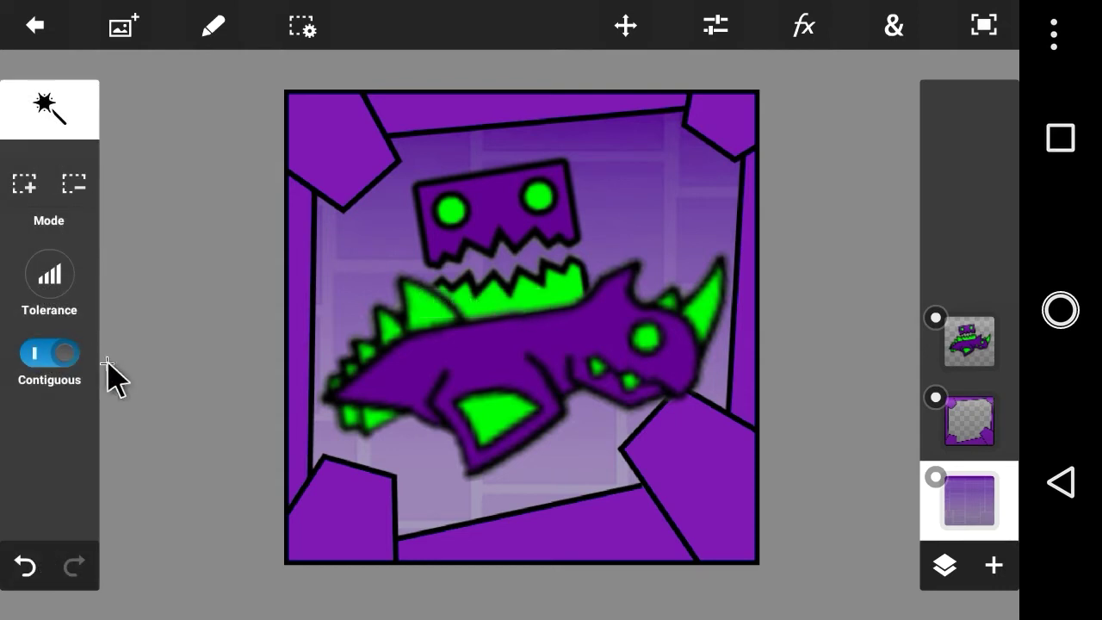
{"action": "left_click", "coordinate": [22, 184]}
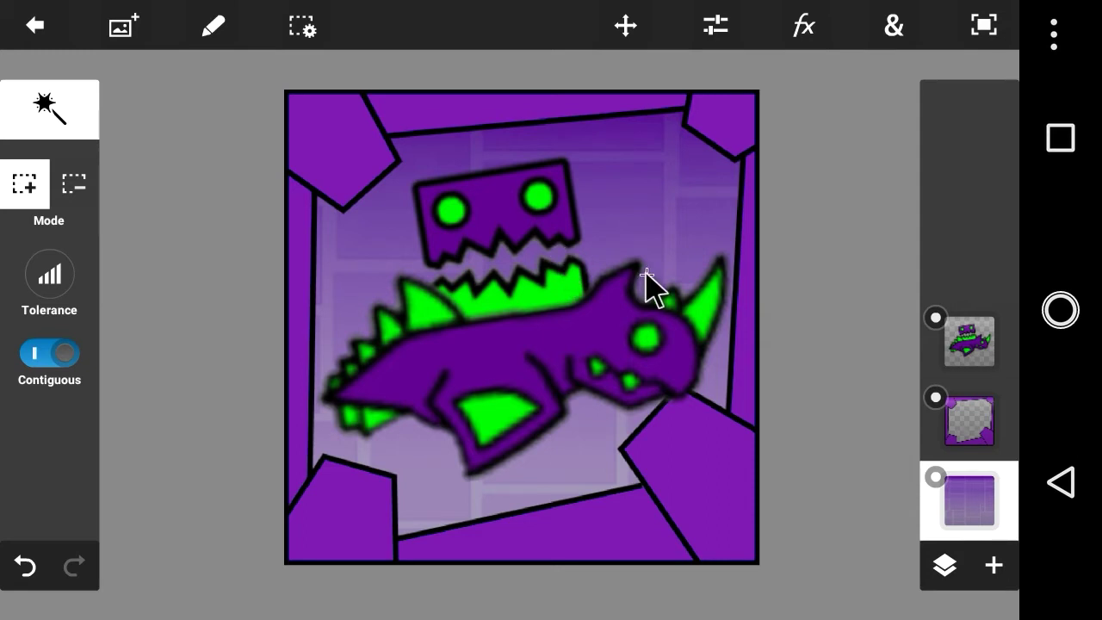
{"action": "left_click", "coordinate": [965, 349]}
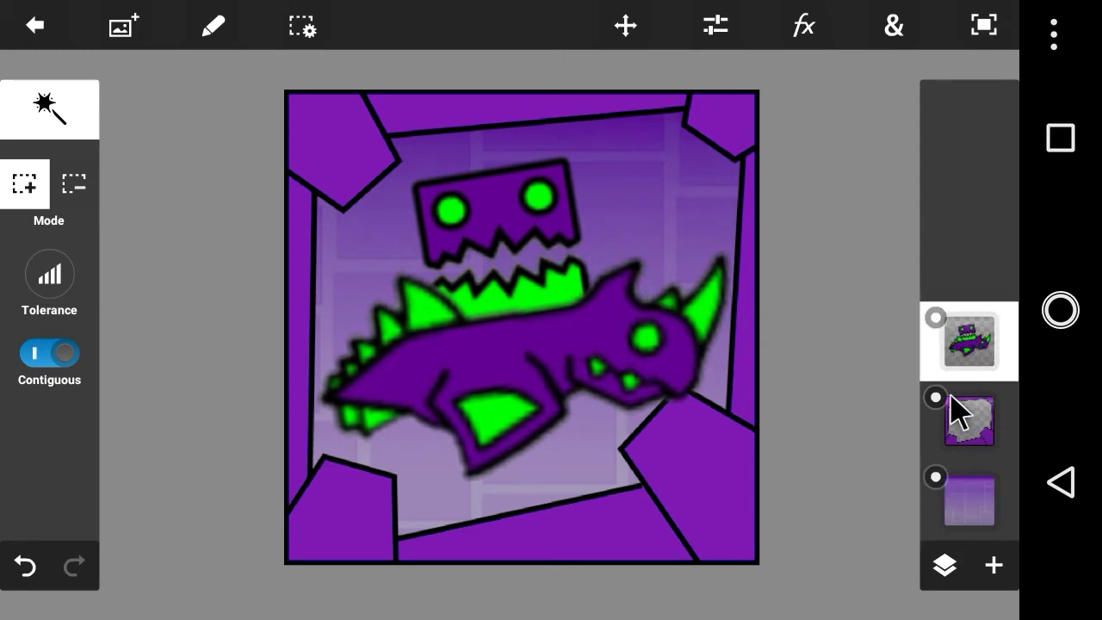
{"action": "scroll", "coordinate": [660, 431], "scroll_direction": "up", "scroll_amount": 2}
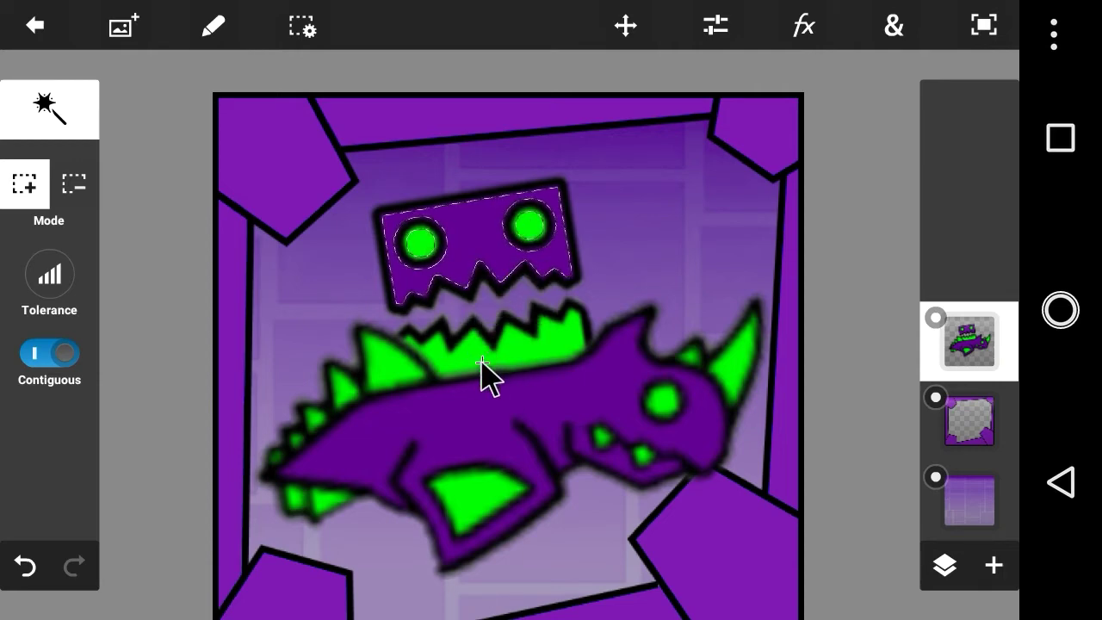
{"action": "left_click", "coordinate": [393, 372]}
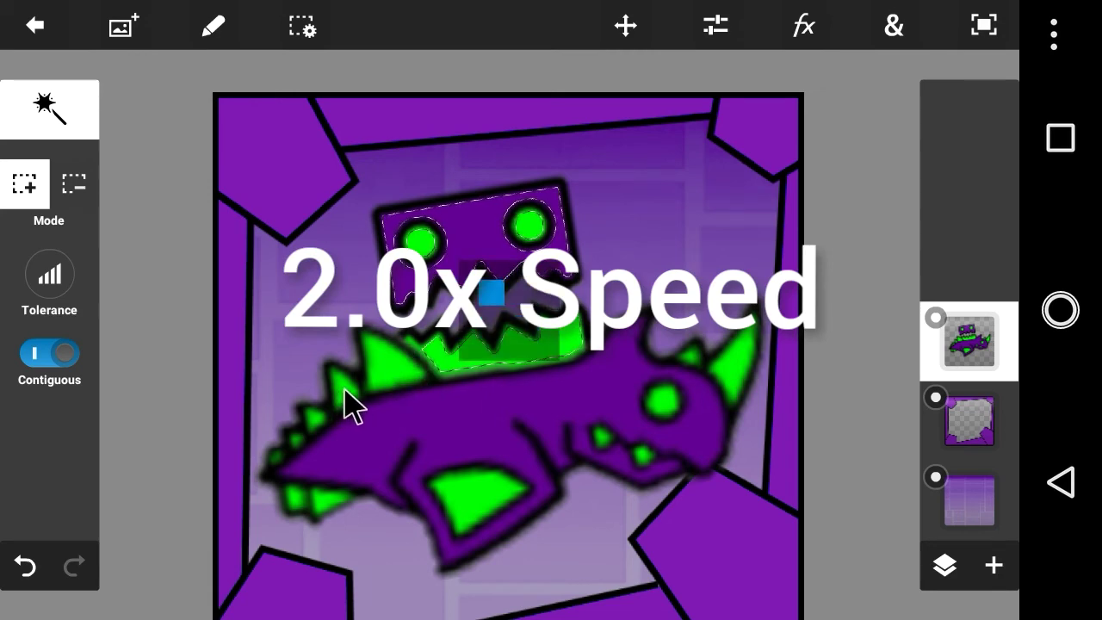
{"action": "left_click", "coordinate": [315, 436]}
{"action": "left_click", "coordinate": [450, 487]}
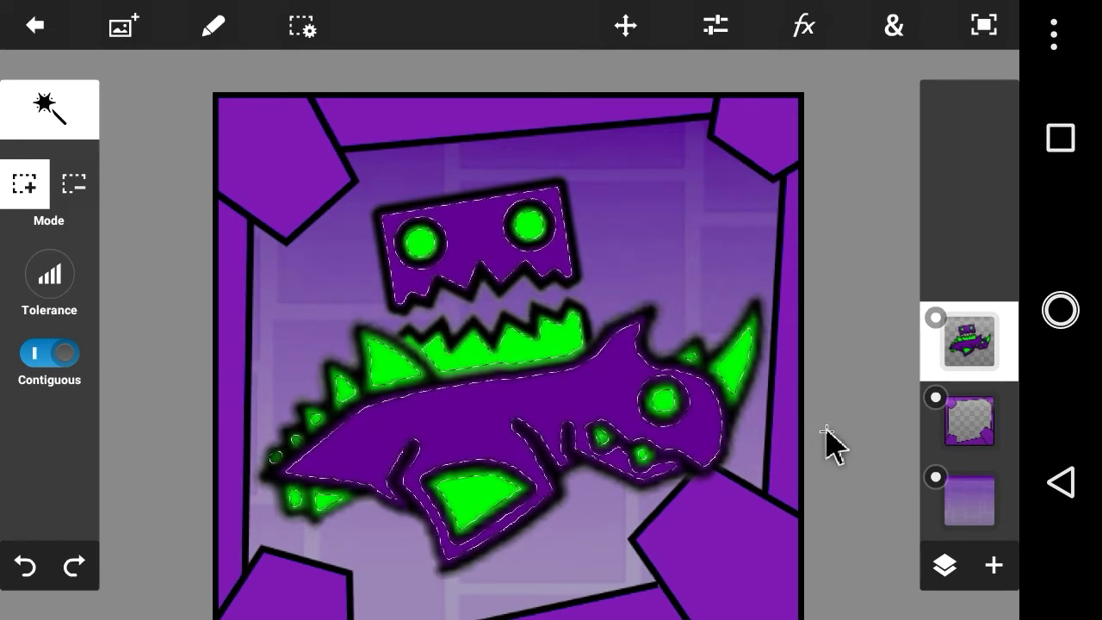
{"action": "left_click", "coordinate": [848, 458]}
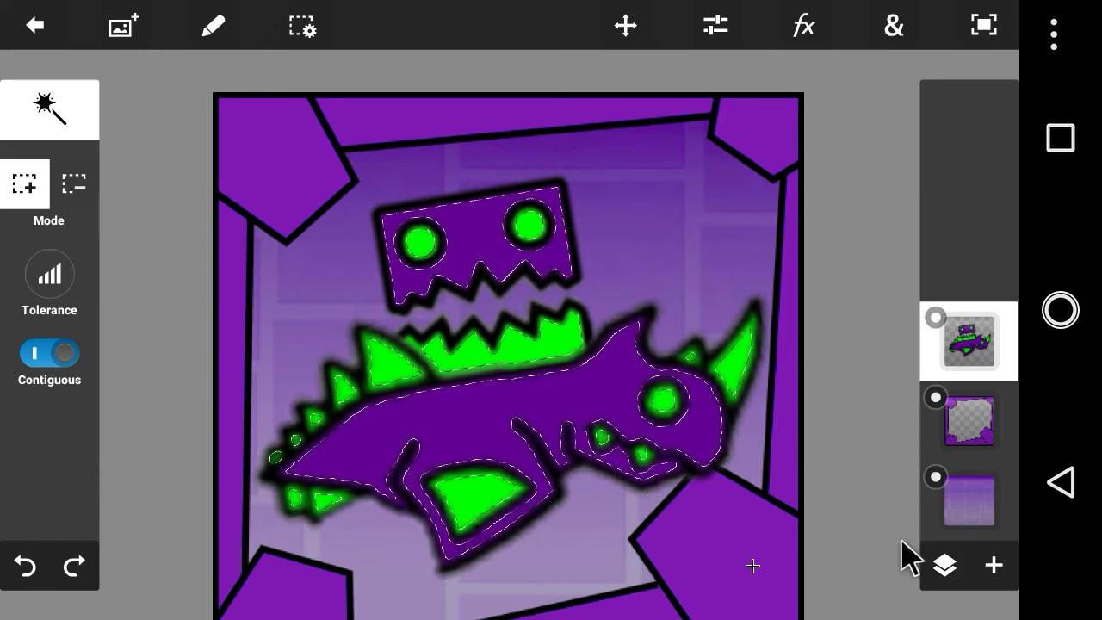
Create a layer from the selected fills and check it by temporarily hiding the original cube-and-ship layer.
{"action": "left_click", "coordinate": [994, 568]}
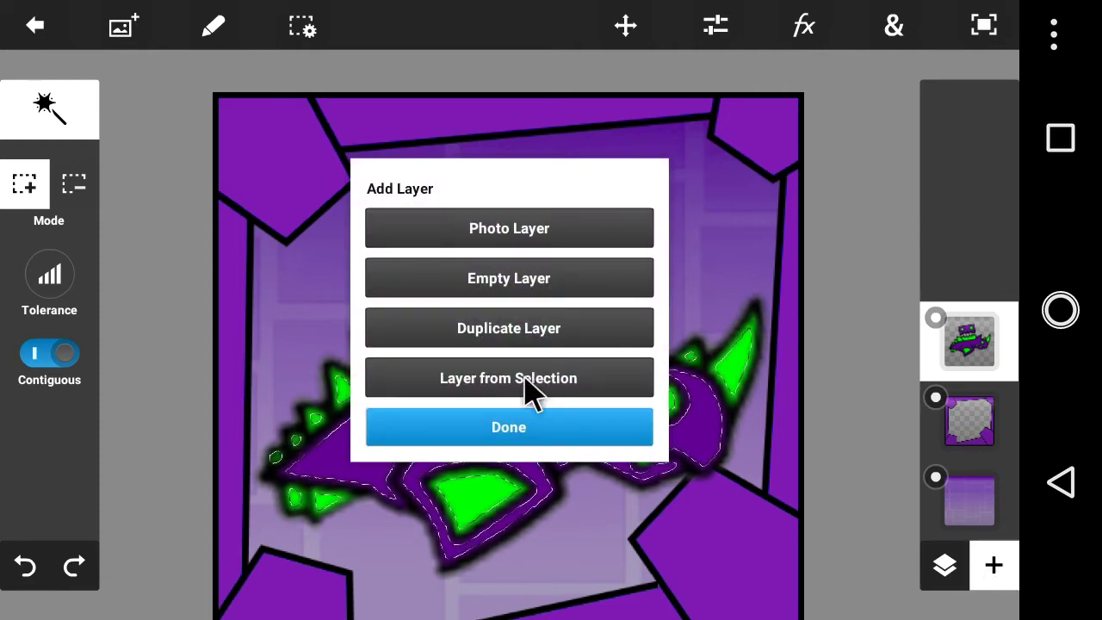
{"action": "left_click", "coordinate": [526, 387]}
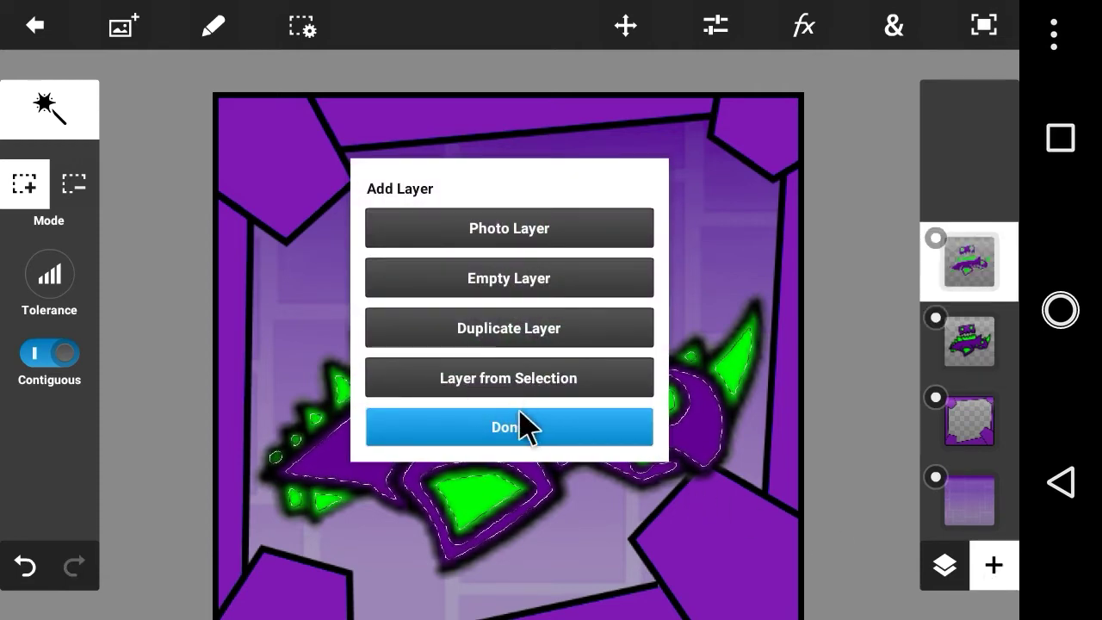
{"action": "left_click", "coordinate": [510, 427]}
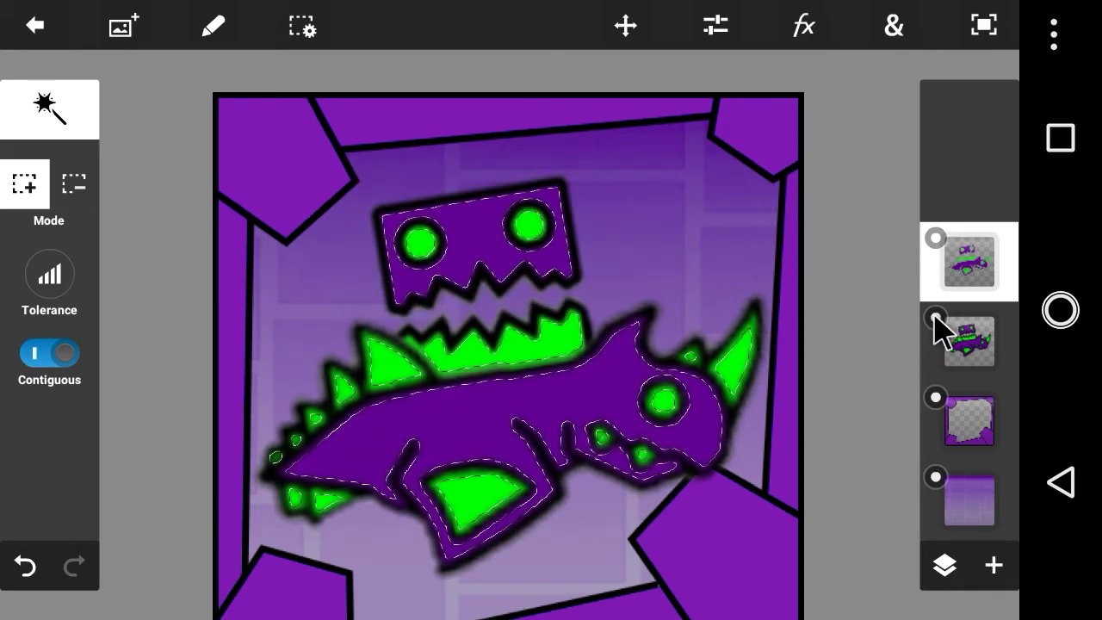
{"action": "left_click", "coordinate": [935, 318]}
{"action": "left_click", "coordinate": [934, 318]}
{"action": "left_click", "coordinate": [934, 318]}
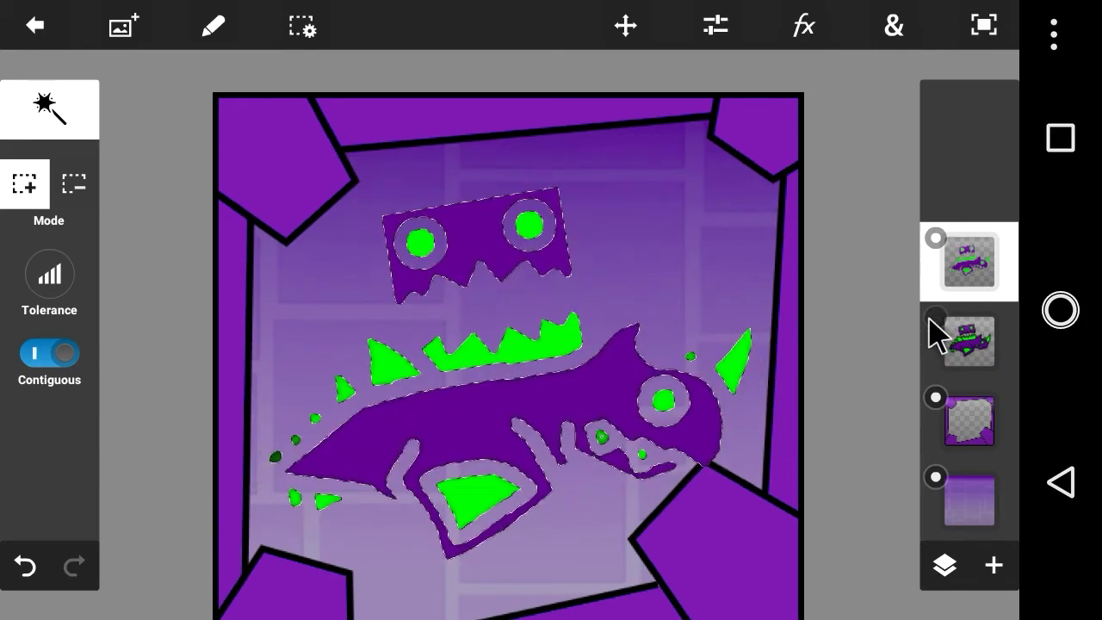
{"action": "left_click", "coordinate": [934, 317]}
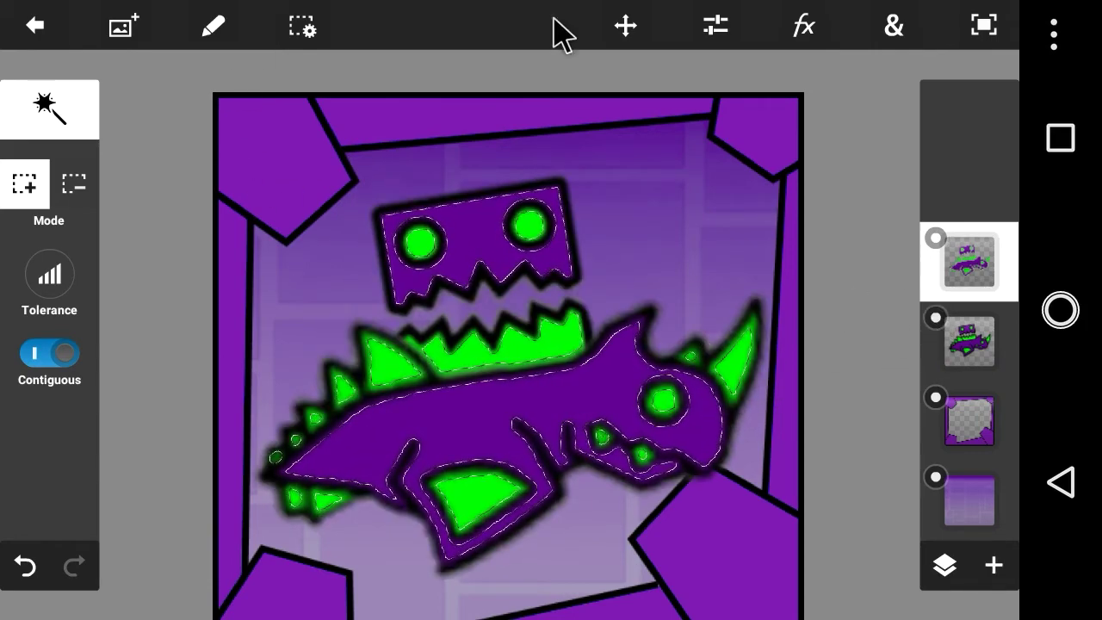
Extend the selection to the entire canvas and start the Bevel effect on the new fill layer.
{"action": "left_click", "coordinate": [303, 27]}
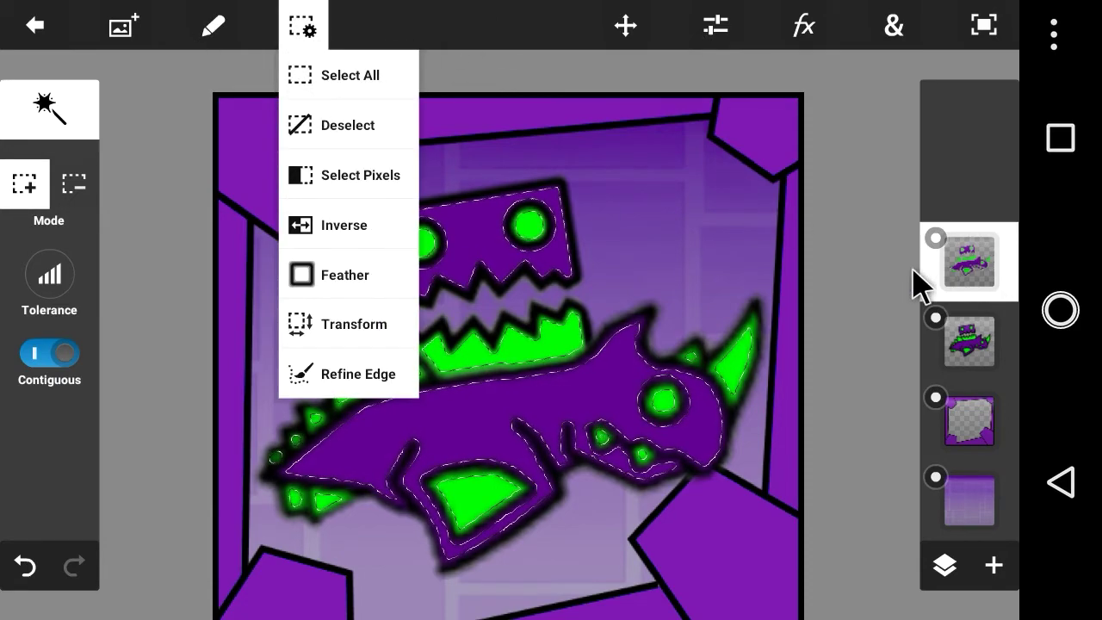
{"action": "left_click", "coordinate": [349, 75]}
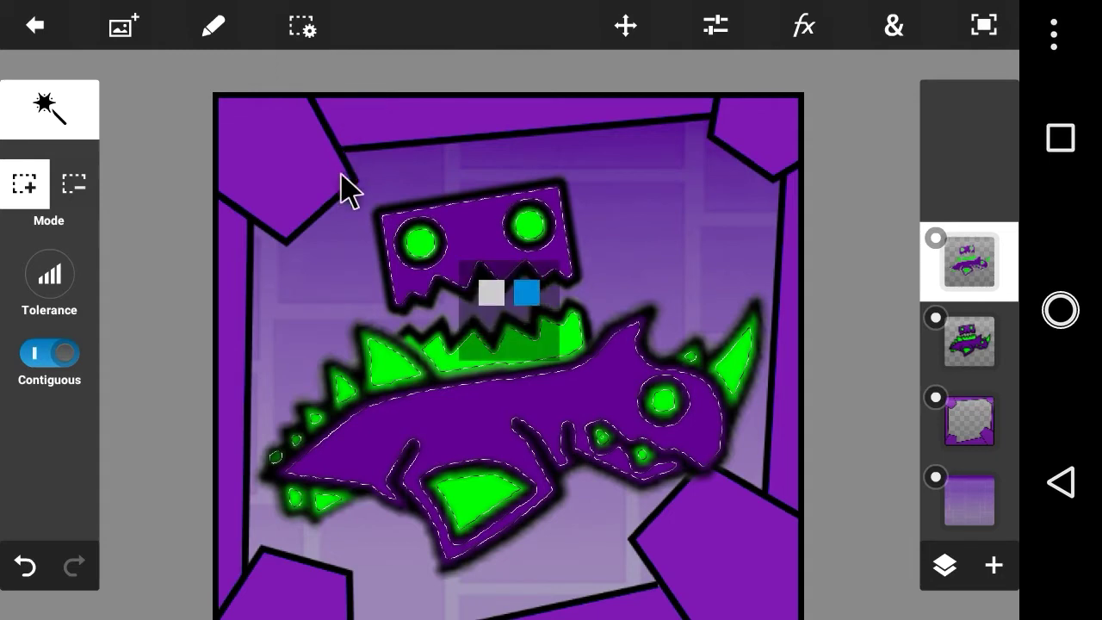
{"action": "left_click", "coordinate": [785, 33]}
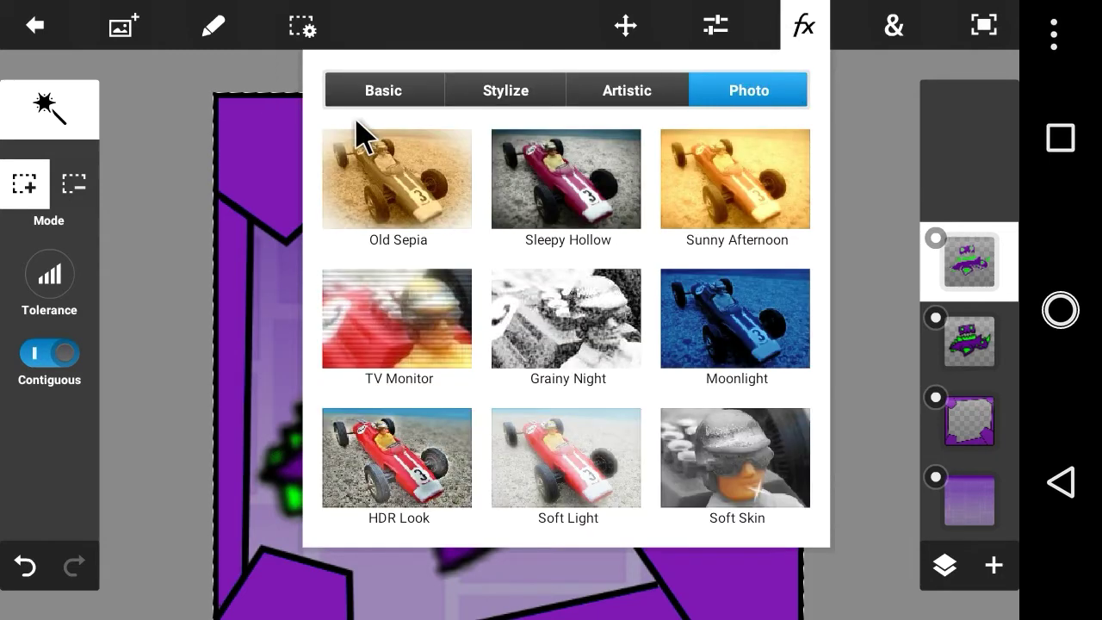
{"action": "left_click", "coordinate": [388, 94]}
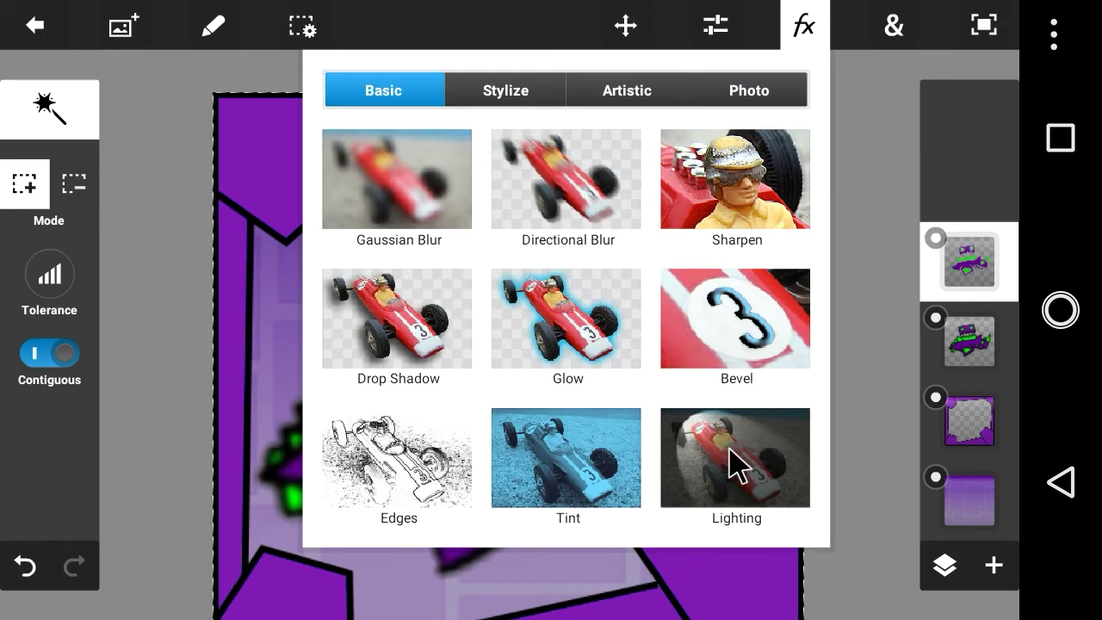
{"action": "left_click", "coordinate": [717, 370]}
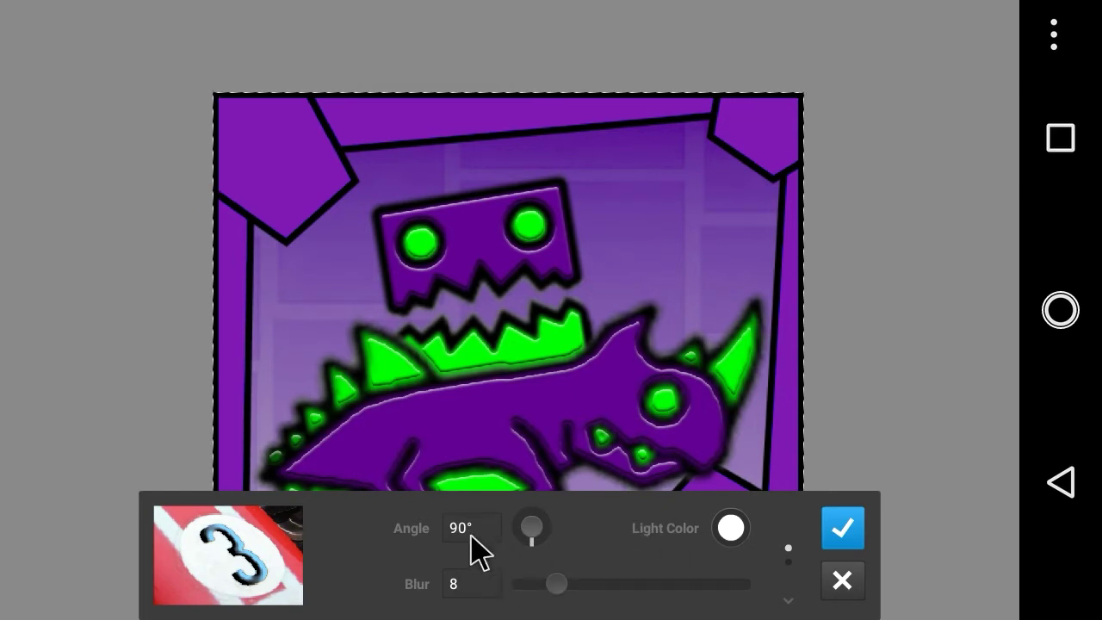
Set the bevel's angle to 45° and its blur to 20.
{"action": "left_click", "coordinate": [491, 534]}
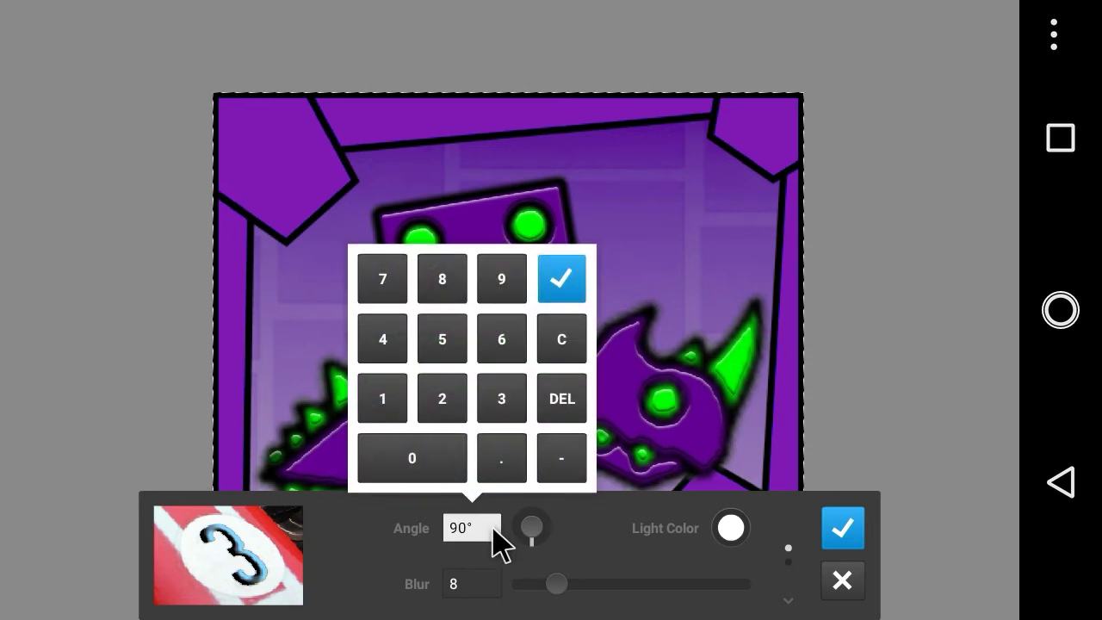
{"action": "left_click", "coordinate": [383, 348]}
{"action": "left_click", "coordinate": [441, 342]}
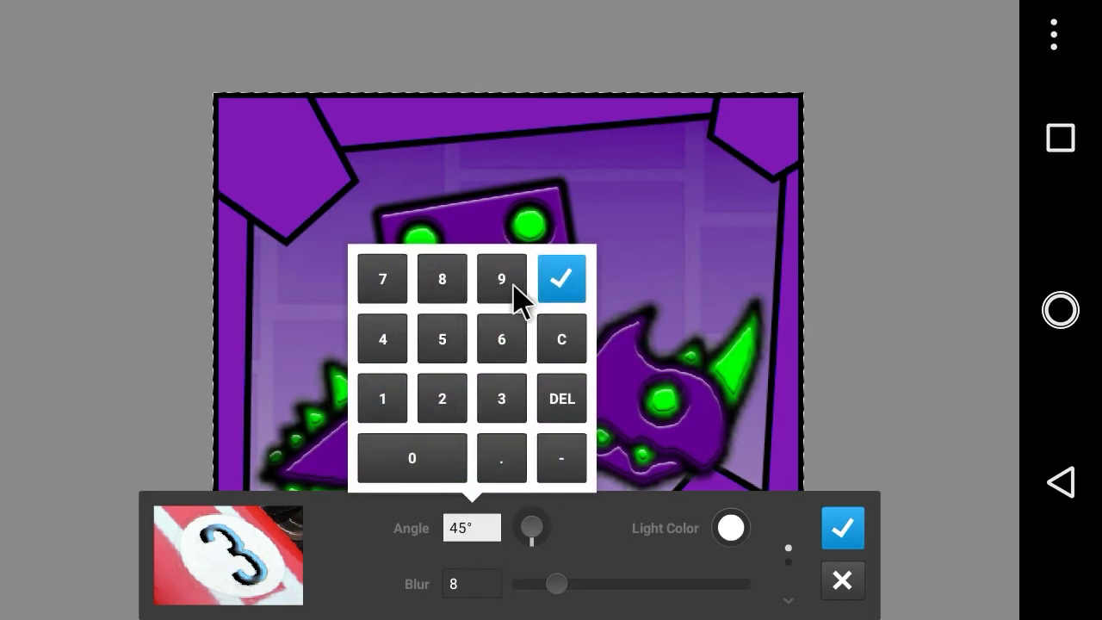
{"action": "left_click", "coordinate": [559, 277]}
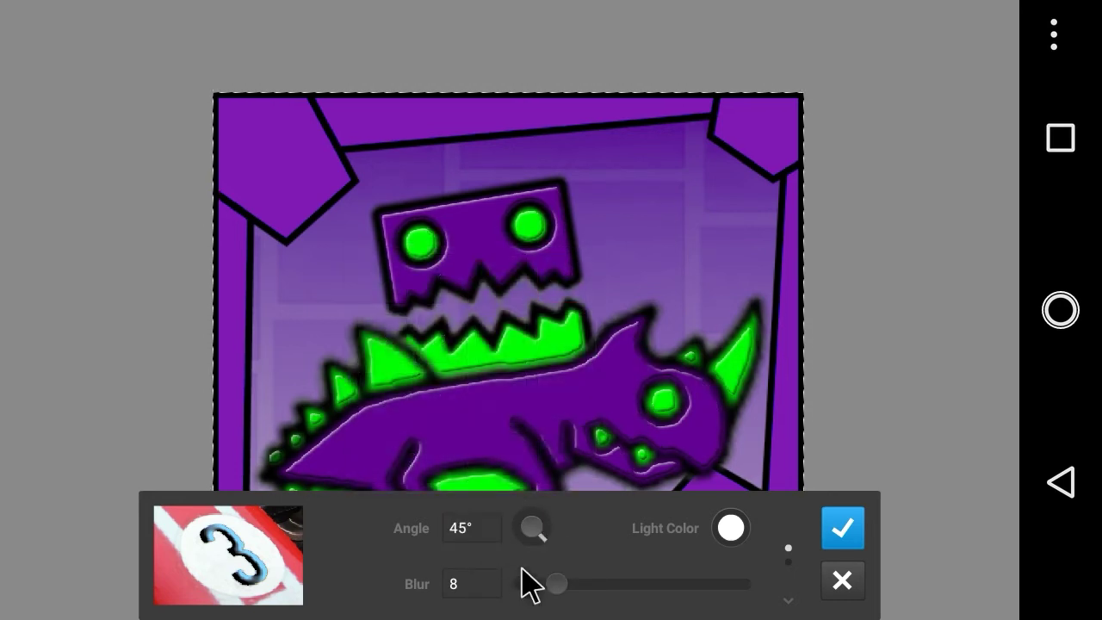
{"action": "left_click", "coordinate": [466, 583]}
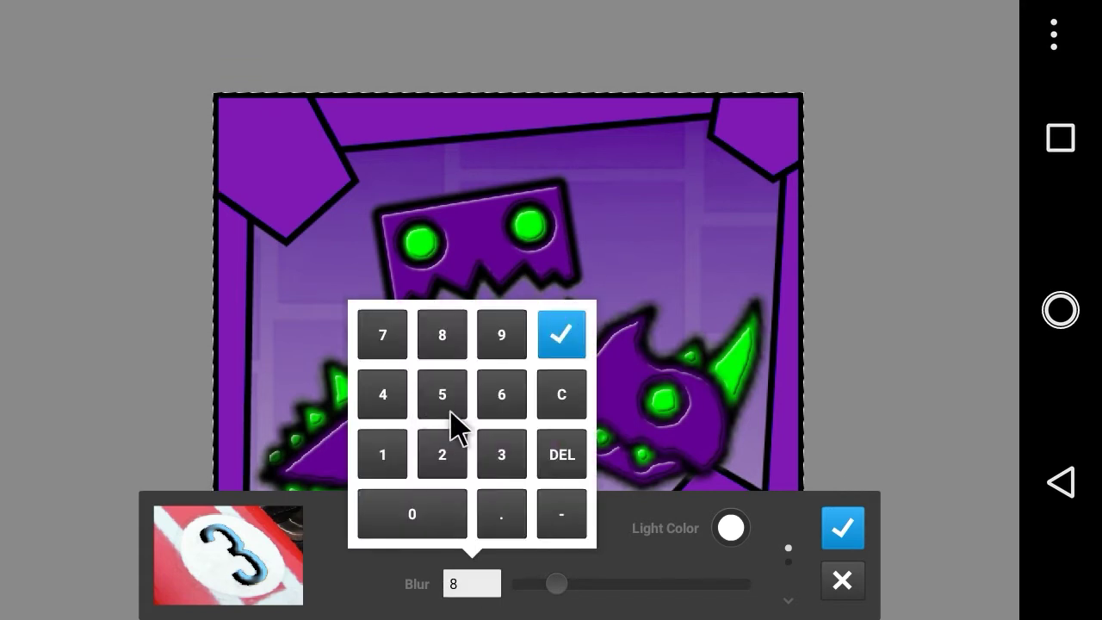
{"action": "left_click", "coordinate": [444, 460]}
{"action": "left_click", "coordinate": [439, 527]}
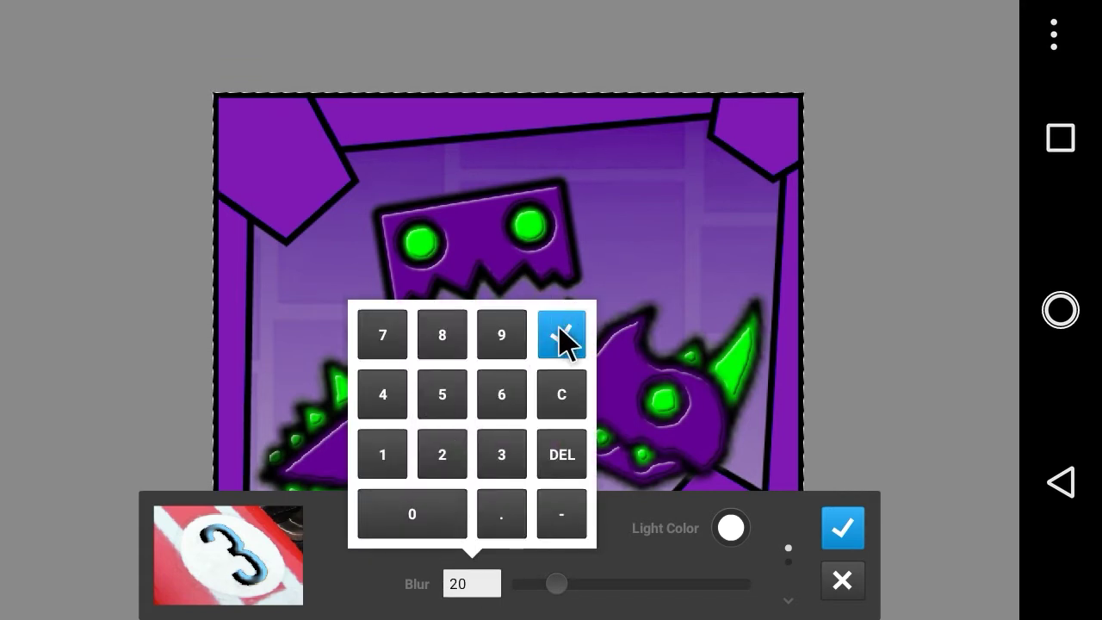
{"action": "left_click", "coordinate": [564, 338]}
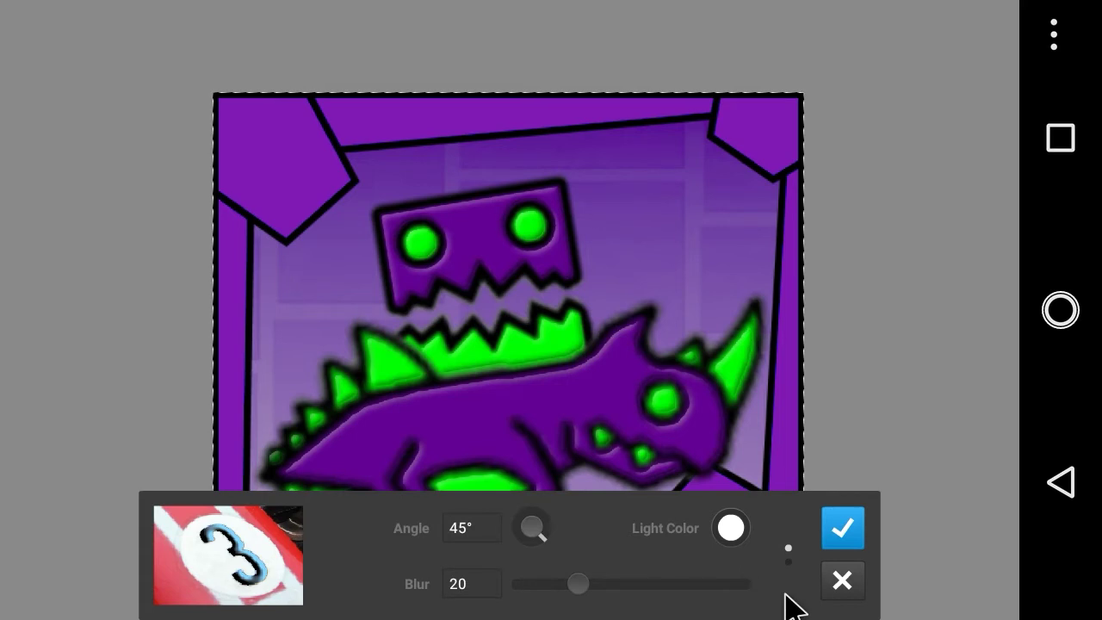
Open the bevel's distance value for editing.
{"action": "scroll", "coordinate": [791, 607], "scroll_direction": "down", "scroll_amount": 1}
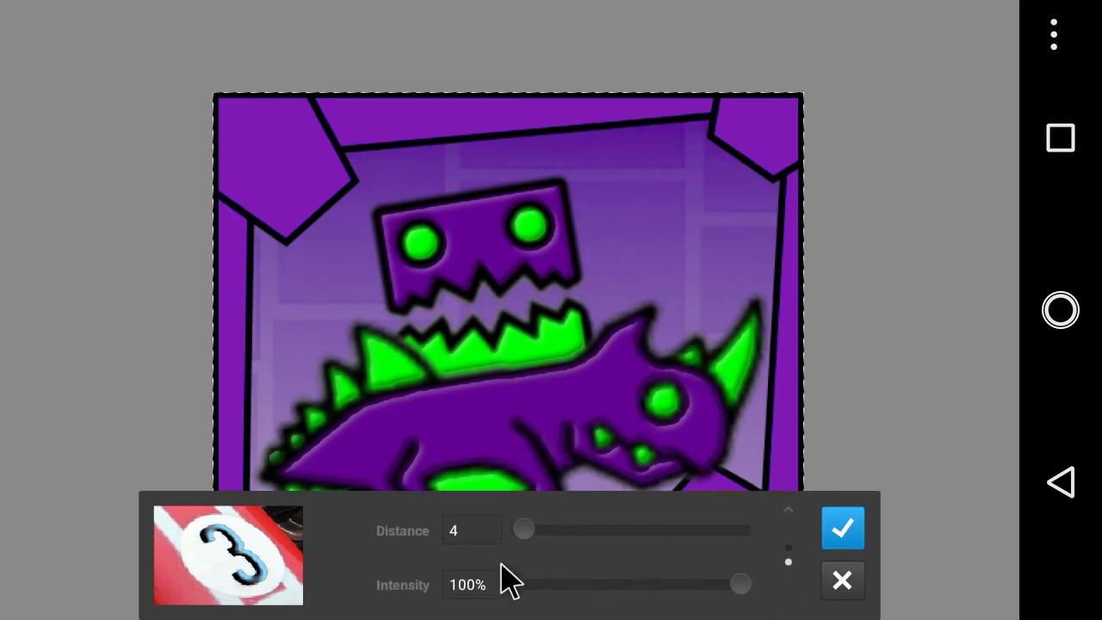
{"action": "left_click", "coordinate": [456, 530]}
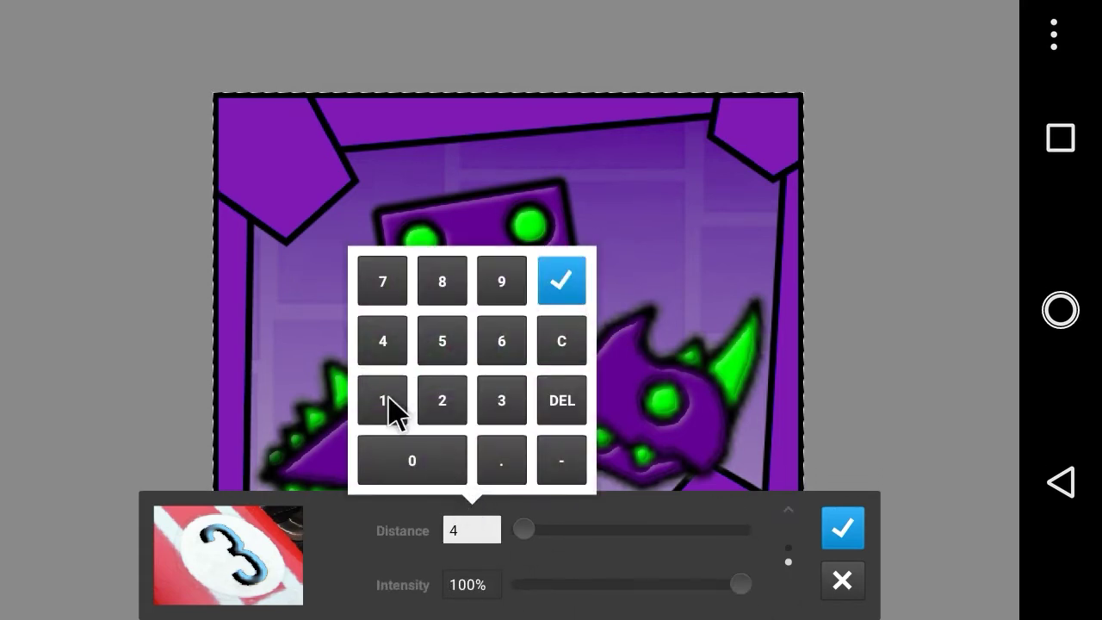
Set the effect's Distance to 12 and apply it to the top character layer.
{"action": "left_click", "coordinate": [383, 400]}
{"action": "left_click", "coordinate": [441, 400]}
{"action": "left_click", "coordinate": [564, 284]}
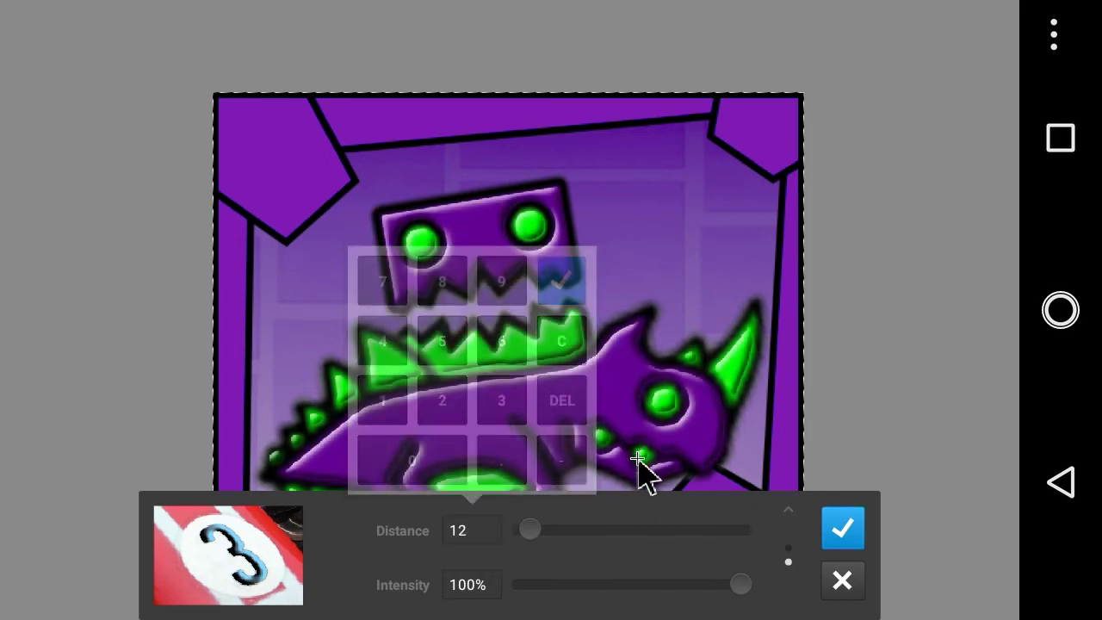
{"action": "left_click", "coordinate": [844, 529]}
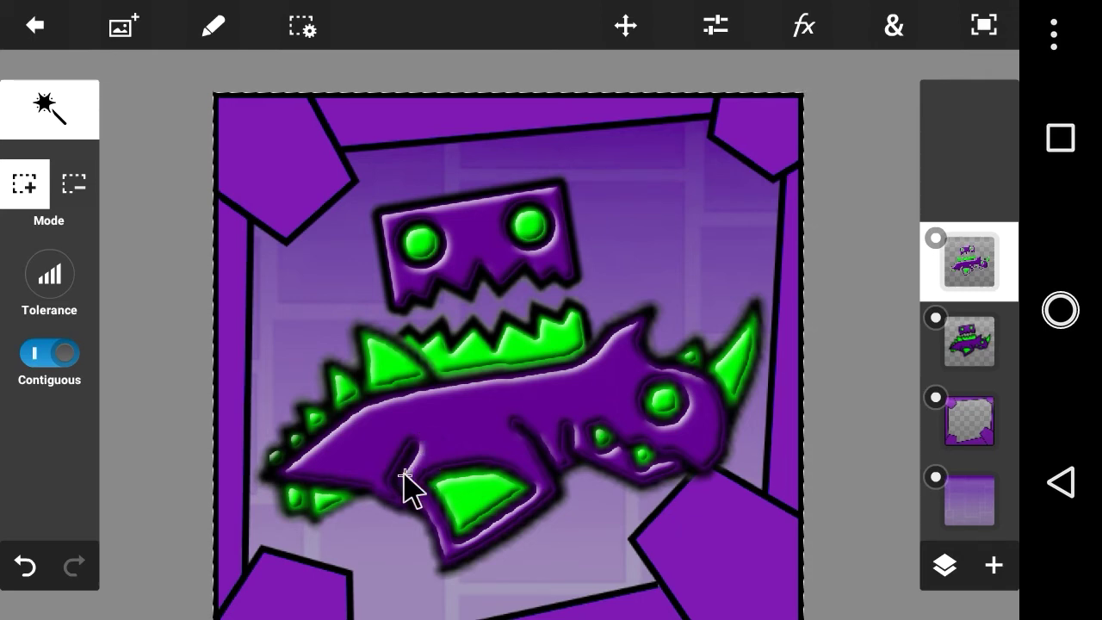
Merge the top character layer down into the character layer below it.
{"action": "left_click", "coordinate": [946, 570]}
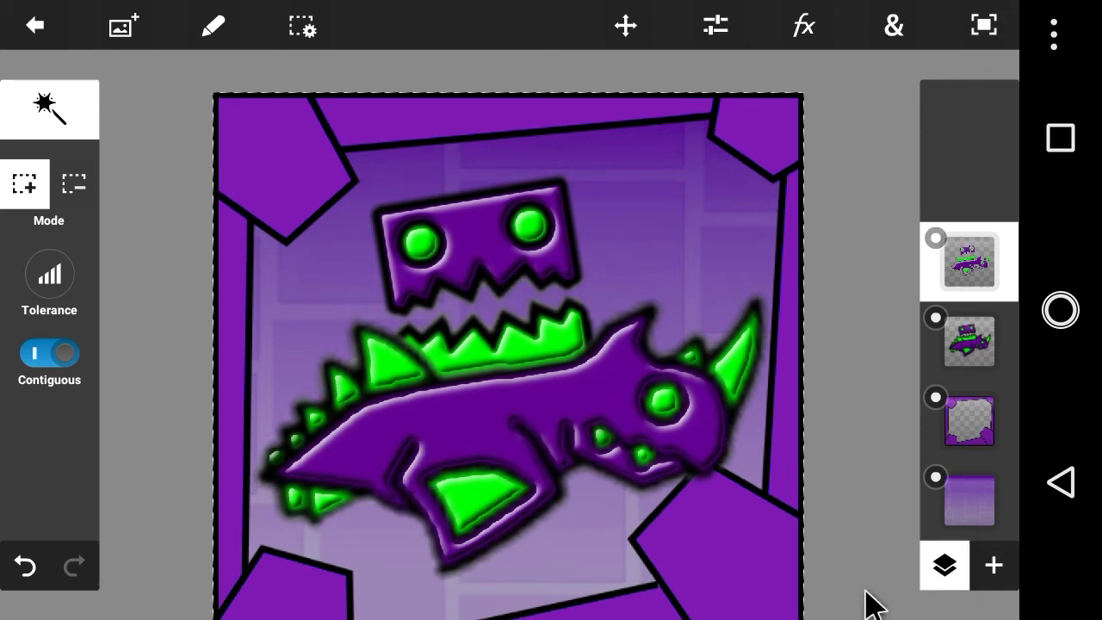
{"action": "left_click", "coordinate": [798, 544]}
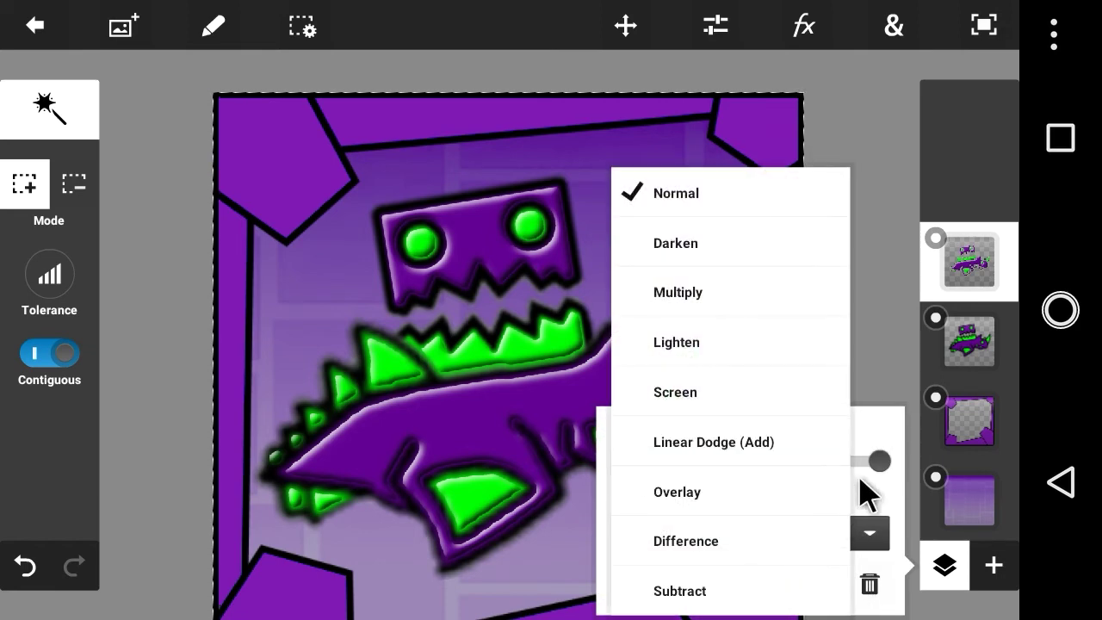
{"action": "left_click", "coordinate": [873, 417]}
{"action": "left_click", "coordinate": [946, 568]}
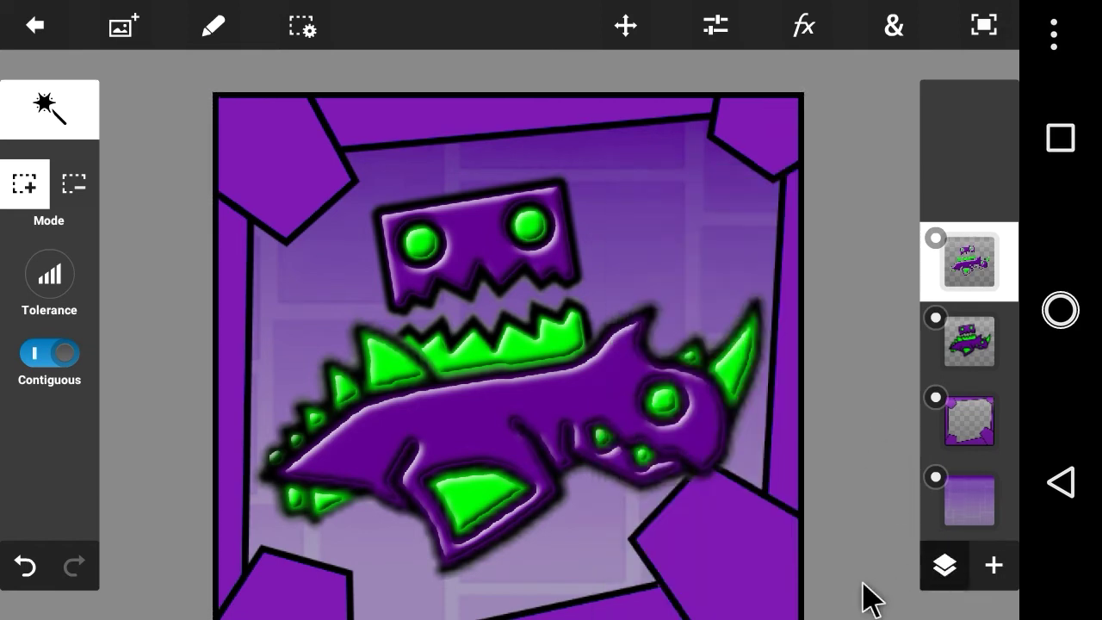
{"action": "left_click", "coordinate": [819, 580]}
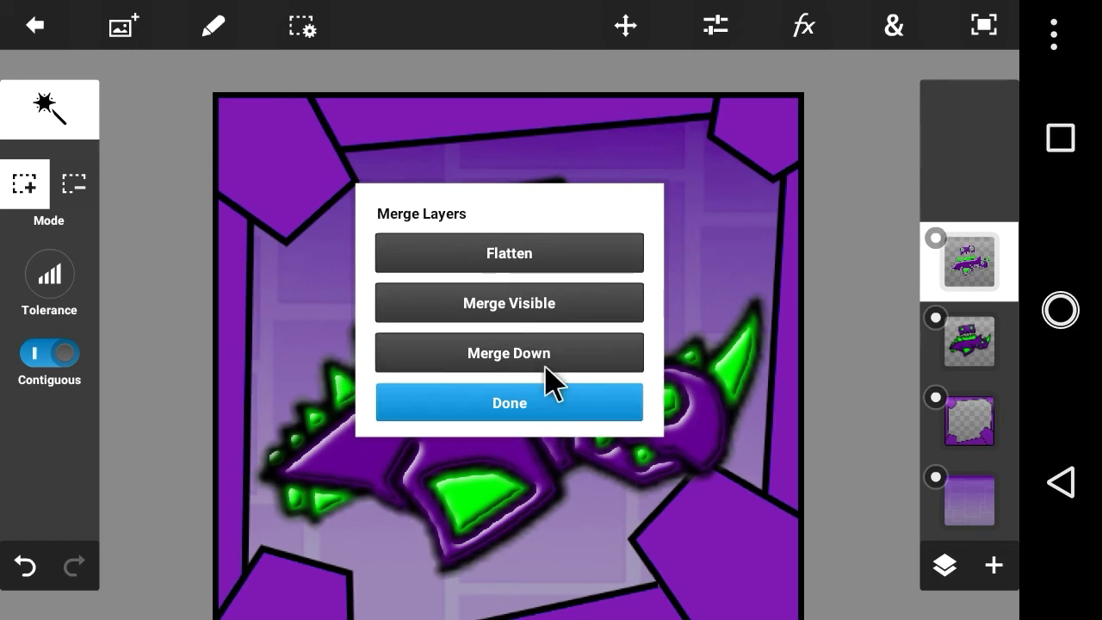
{"action": "left_click", "coordinate": [545, 365]}
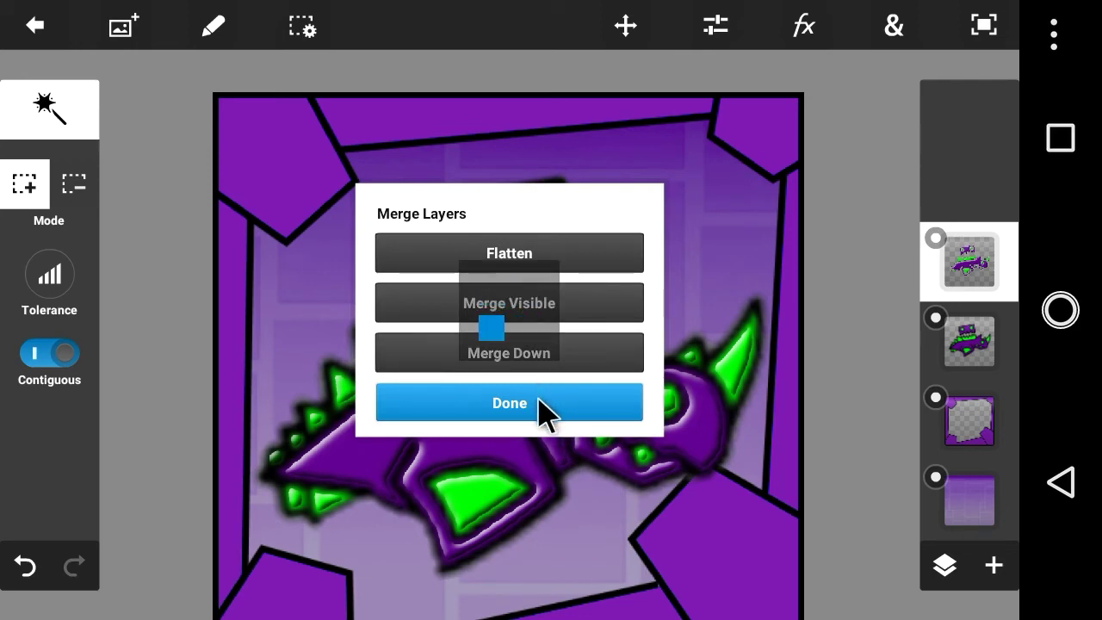
{"action": "left_click", "coordinate": [539, 402]}
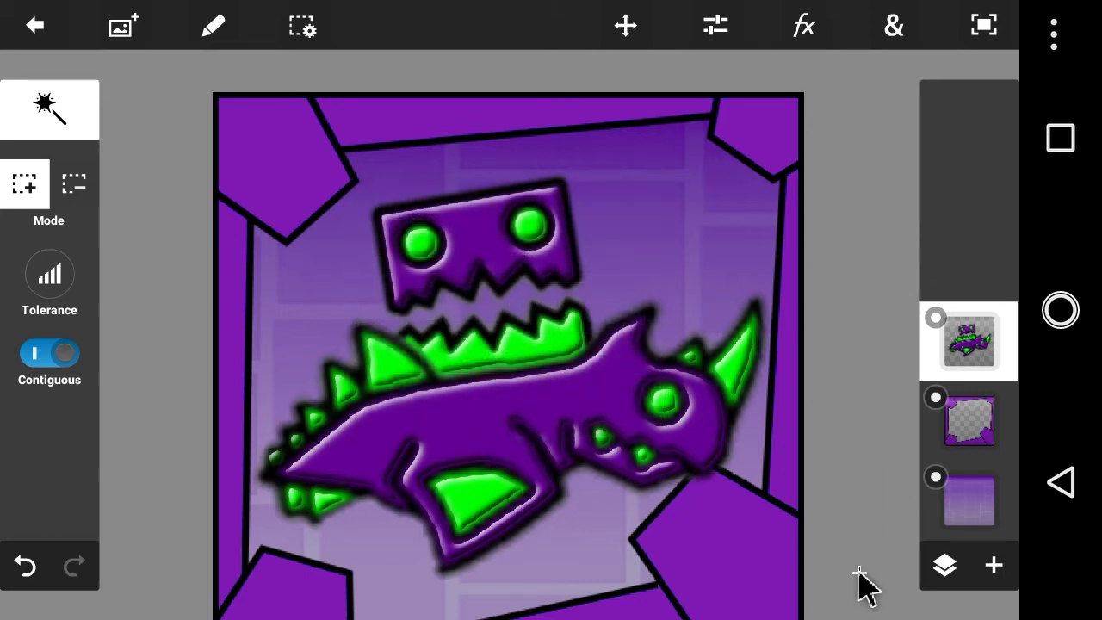
Select the purple corner and edge pieces of the frame layer with the Magic Wand in add mode.
{"action": "left_click", "coordinate": [1007, 431]}
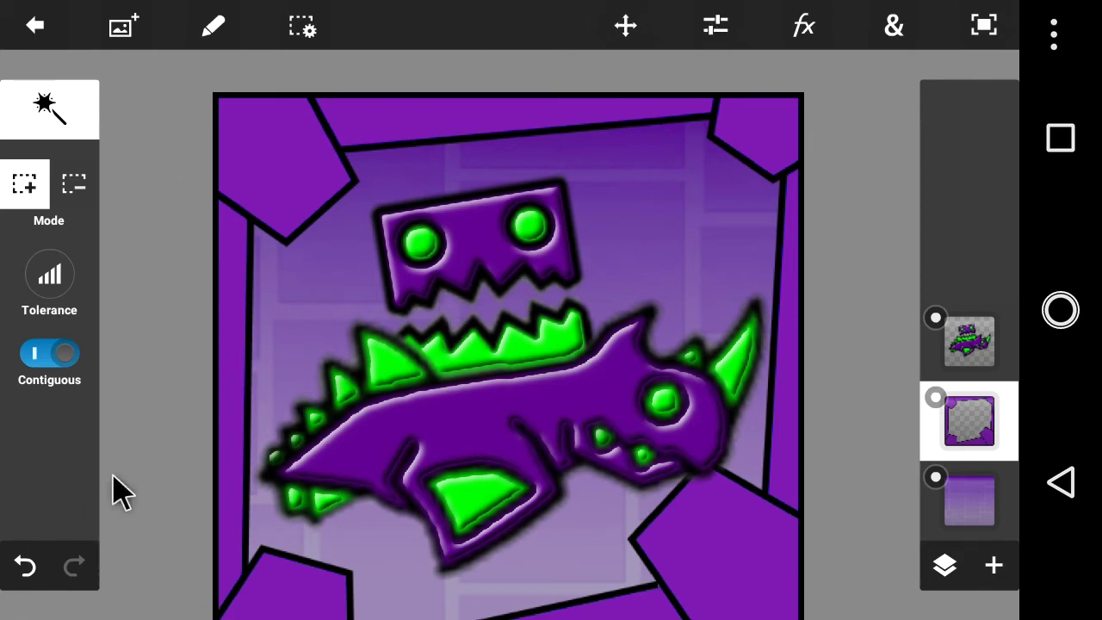
{"action": "left_click", "coordinate": [267, 169]}
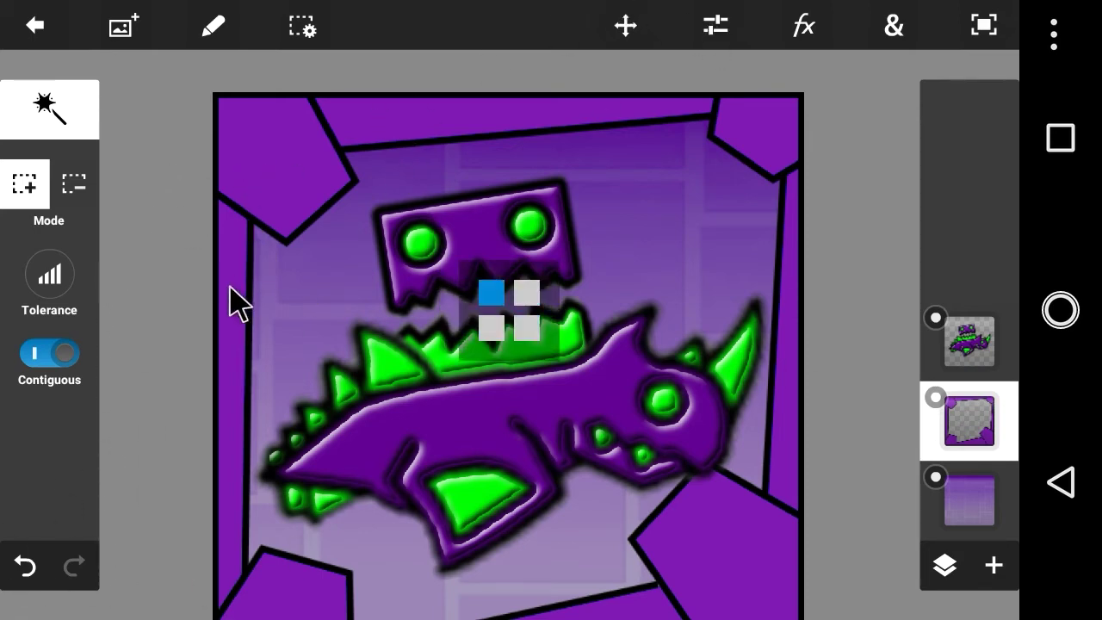
{"action": "left_click", "coordinate": [332, 149]}
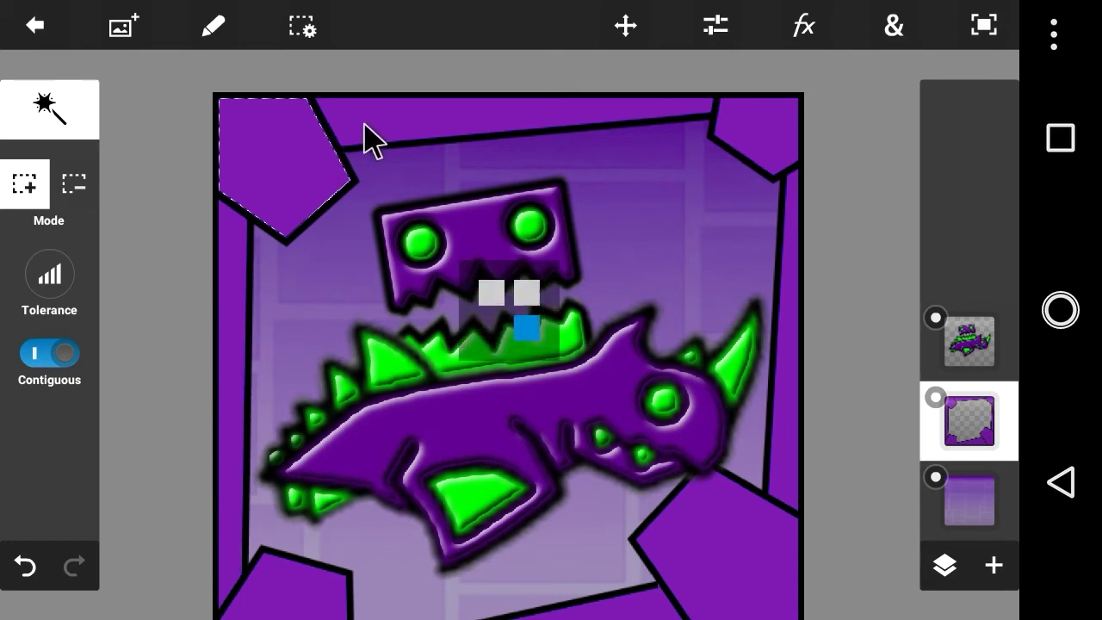
{"action": "left_click", "coordinate": [685, 116]}
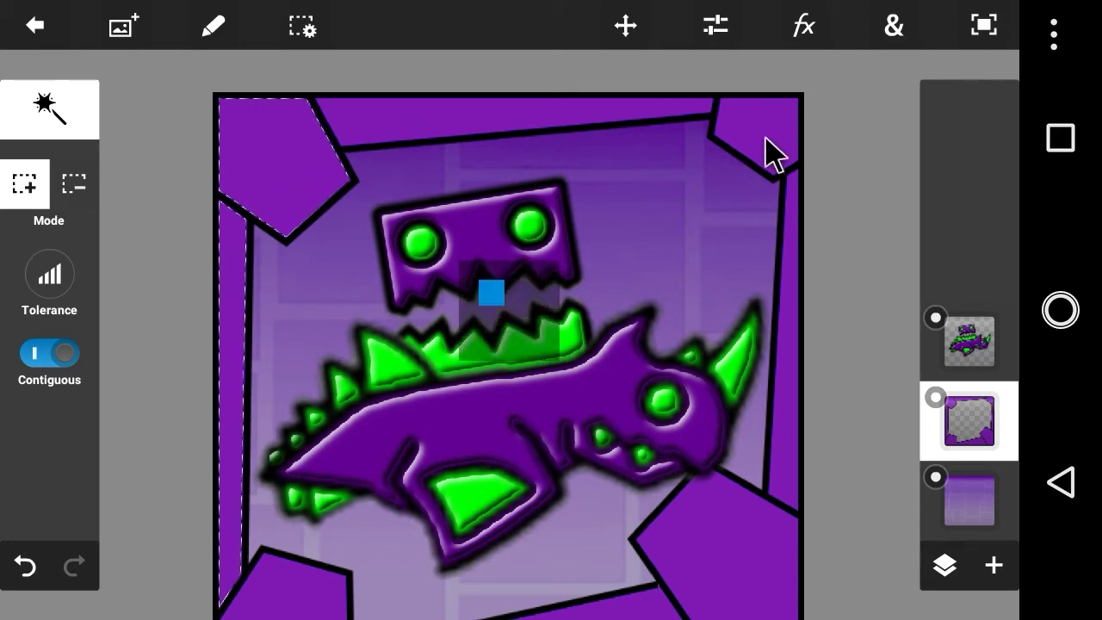
{"action": "left_click", "coordinate": [764, 139]}
{"action": "left_click", "coordinate": [787, 392]}
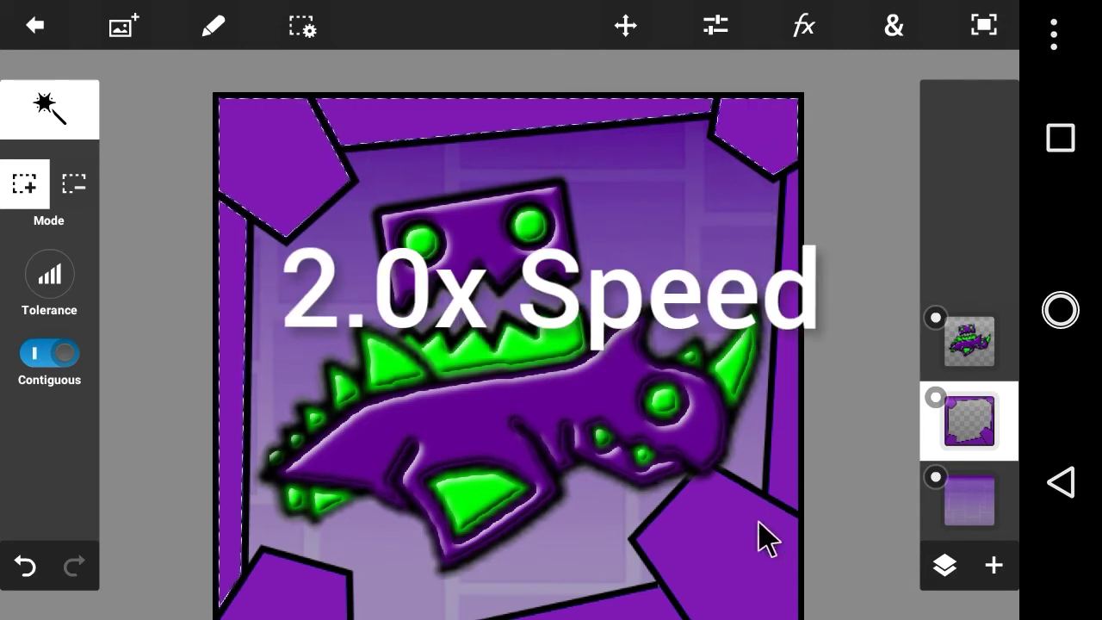
{"action": "left_click", "coordinate": [759, 520]}
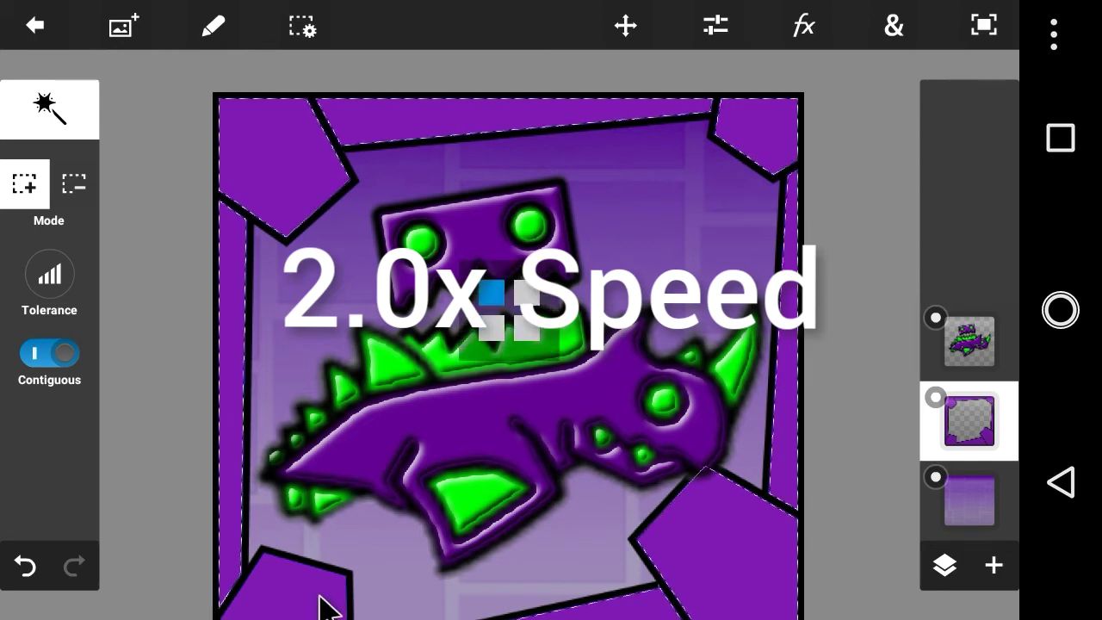
{"action": "scroll", "coordinate": [507, 356], "scroll_direction": "down", "scroll_amount": 1}
{"action": "scroll", "coordinate": [522, 365], "scroll_direction": "down", "scroll_amount": 1}
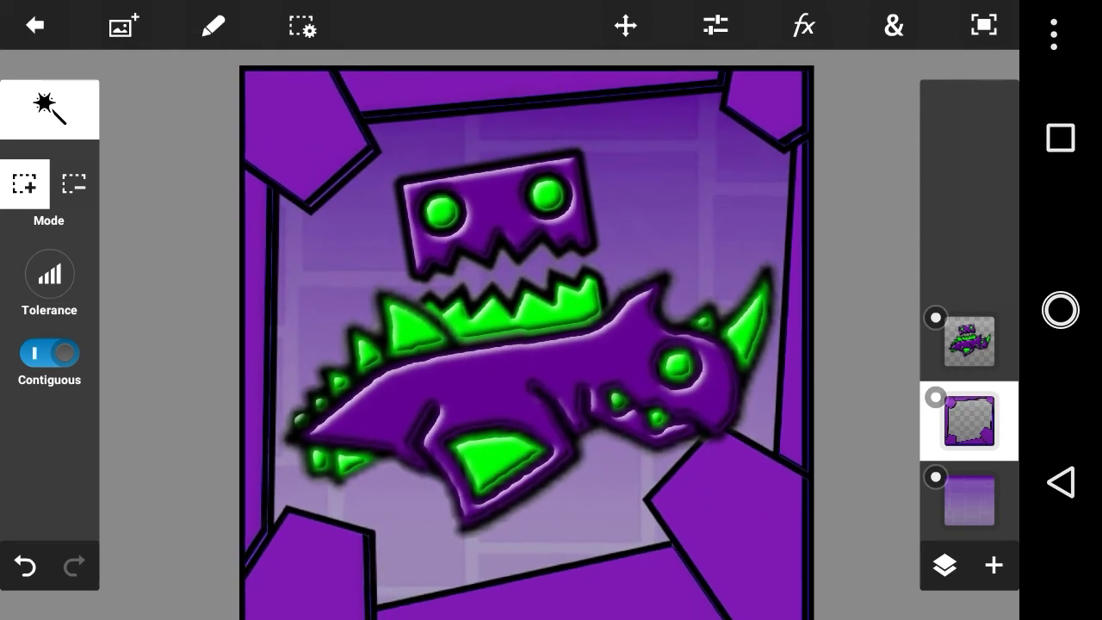
Add the galaxy image 31411 from local photos directly above the purple background layer.
{"action": "scroll", "coordinate": [535, 339], "scroll_direction": "down", "scroll_amount": 1}
{"action": "scroll", "coordinate": [522, 336], "scroll_direction": "up", "scroll_amount": 1}
{"action": "scroll", "coordinate": [522, 336], "scroll_direction": "down", "scroll_amount": 1}
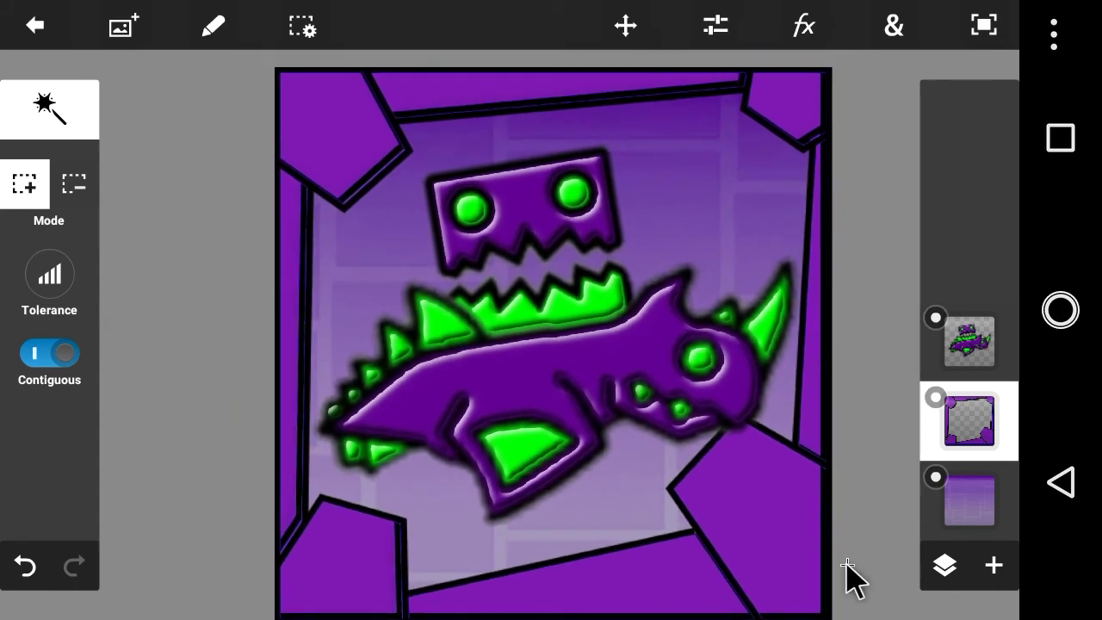
{"action": "left_click", "coordinate": [969, 341]}
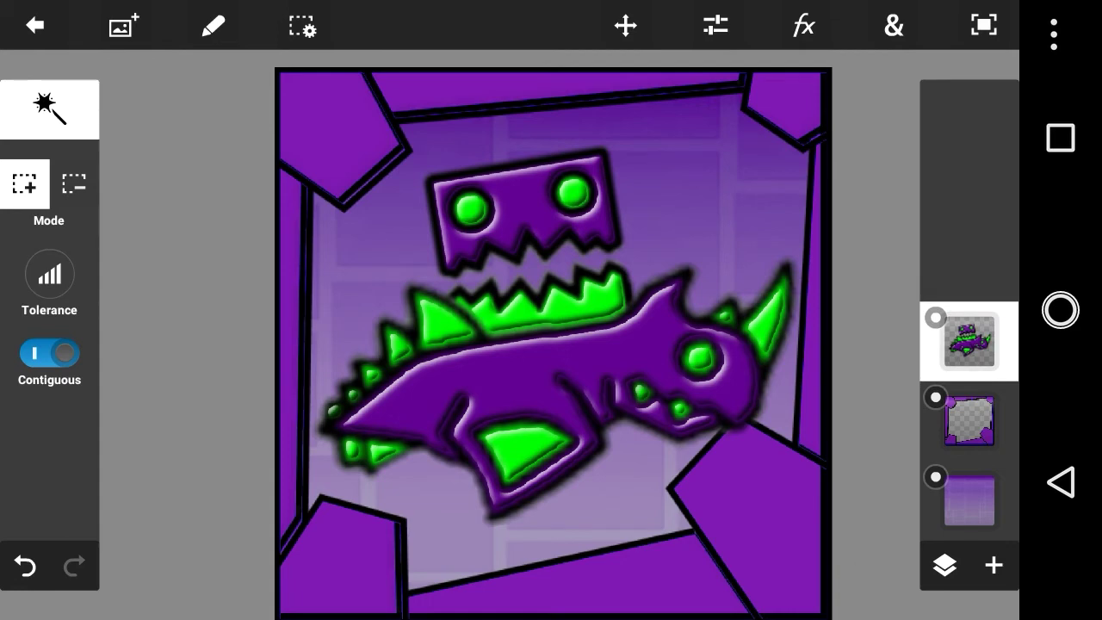
{"action": "left_click", "coordinate": [968, 499]}
{"action": "left_click", "coordinate": [124, 25]}
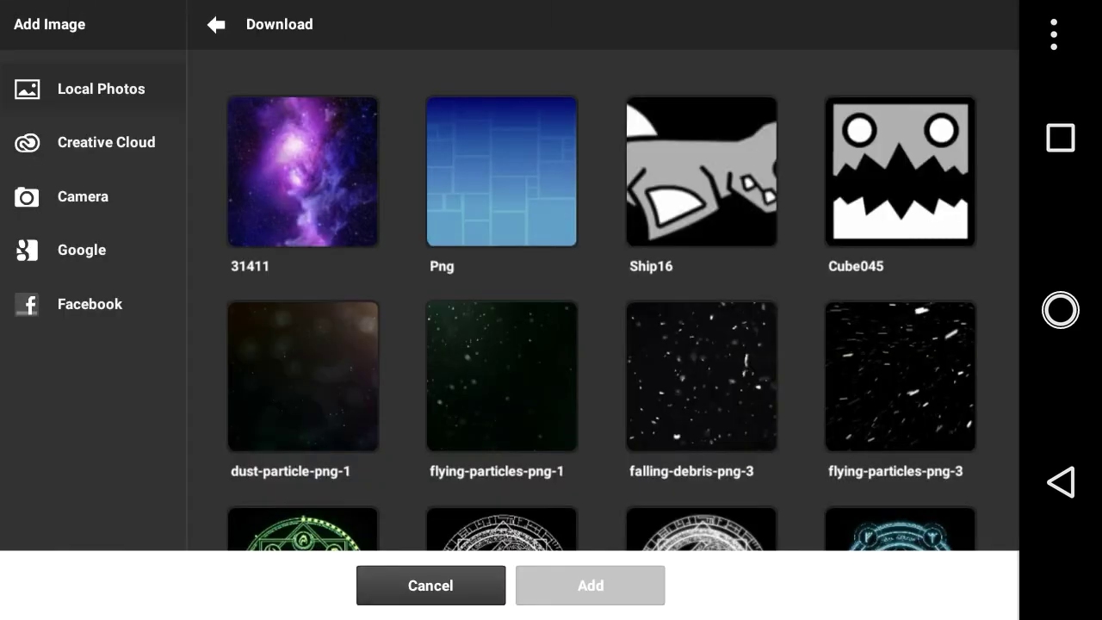
{"action": "left_click", "coordinate": [302, 171]}
{"action": "left_click", "coordinate": [589, 585]}
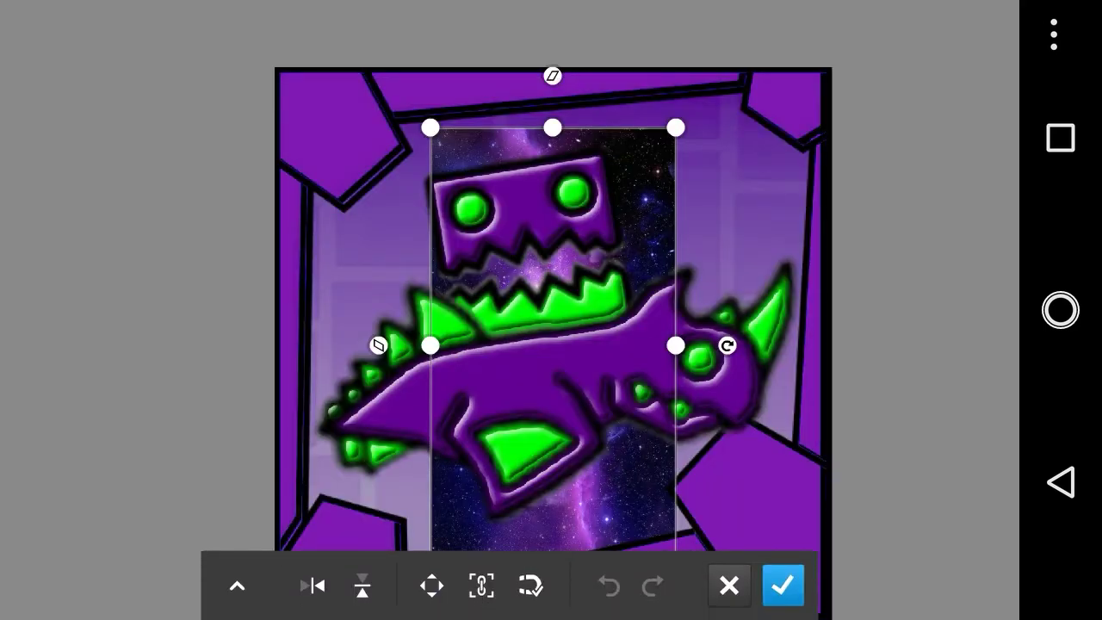
Rotate the galaxy image a quarter turn to landscape and enlarge it.
{"action": "left_click_drag", "start_coordinate": [676, 127], "coordinate": [699, 85]}
{"action": "left_click_drag", "start_coordinate": [749, 325], "coordinate": [565, 510]}
{"action": "left_click_drag", "start_coordinate": [803, 189], "coordinate": [1000, 79]}
{"action": "scroll", "coordinate": [553, 343], "scroll_direction": "down", "scroll_amount": 2}
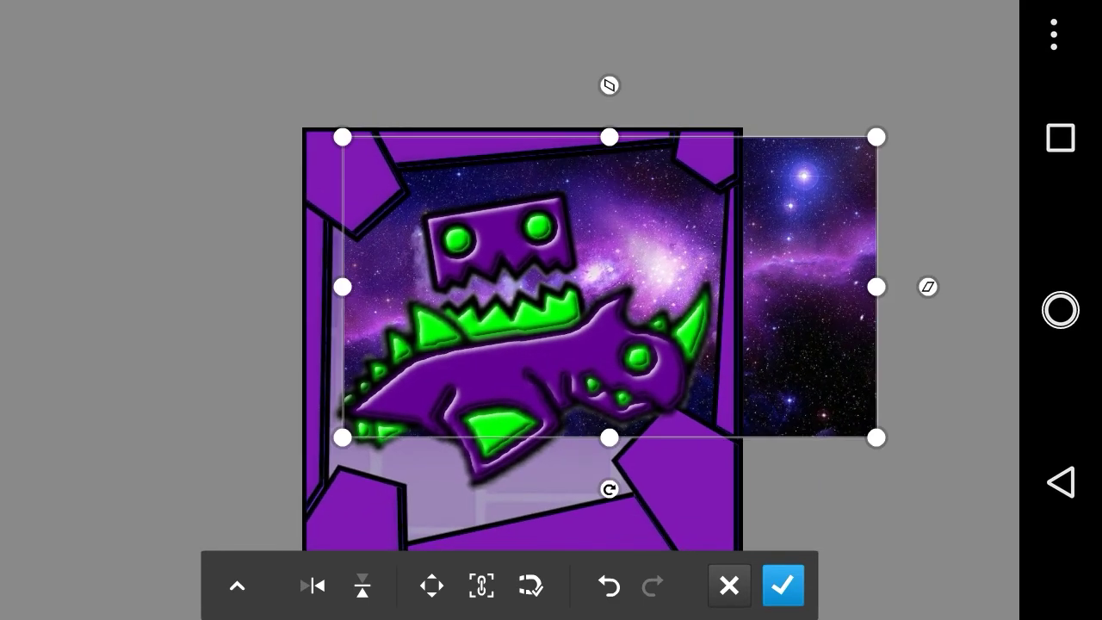
Enlarge and reposition the galaxy image until it covers the whole canvas, and apply the transformation.
{"action": "left_click_drag", "start_coordinate": [876, 437], "coordinate": [984, 497]}
{"action": "left_click_drag", "start_coordinate": [664, 317], "coordinate": [547, 307]}
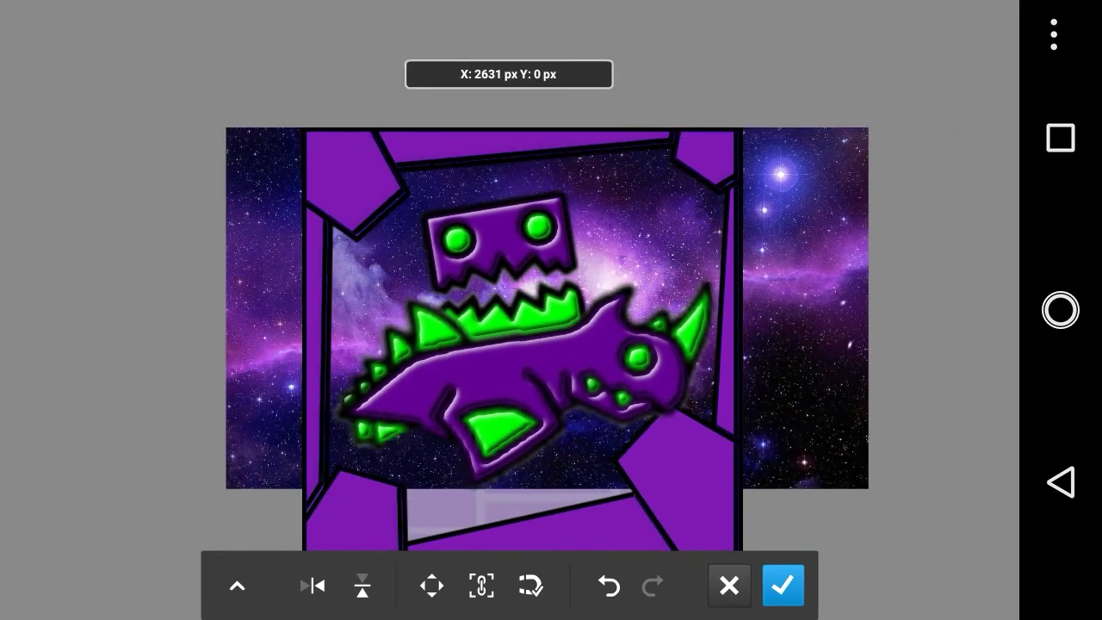
{"action": "left_click_drag", "start_coordinate": [548, 487], "coordinate": [548, 543]}
{"action": "left_click_drag", "start_coordinate": [918, 127], "coordinate": [957, 127]}
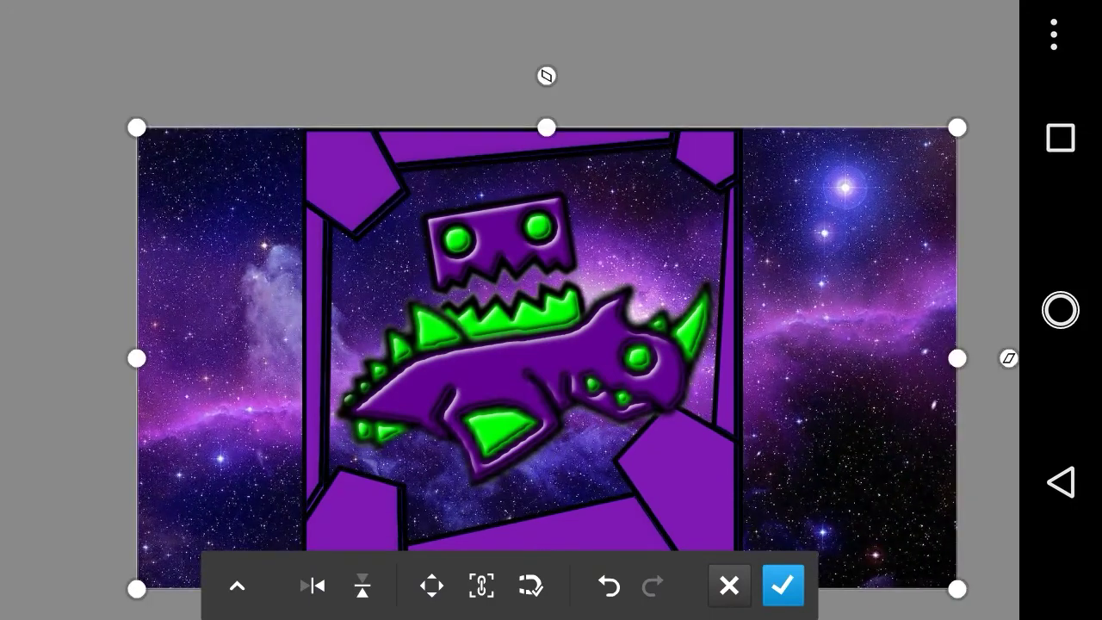
{"action": "scroll", "coordinate": [551, 344], "scroll_direction": "down", "scroll_amount": 2}
{"action": "scroll", "coordinate": [551, 292], "scroll_direction": "up", "scroll_amount": 1}
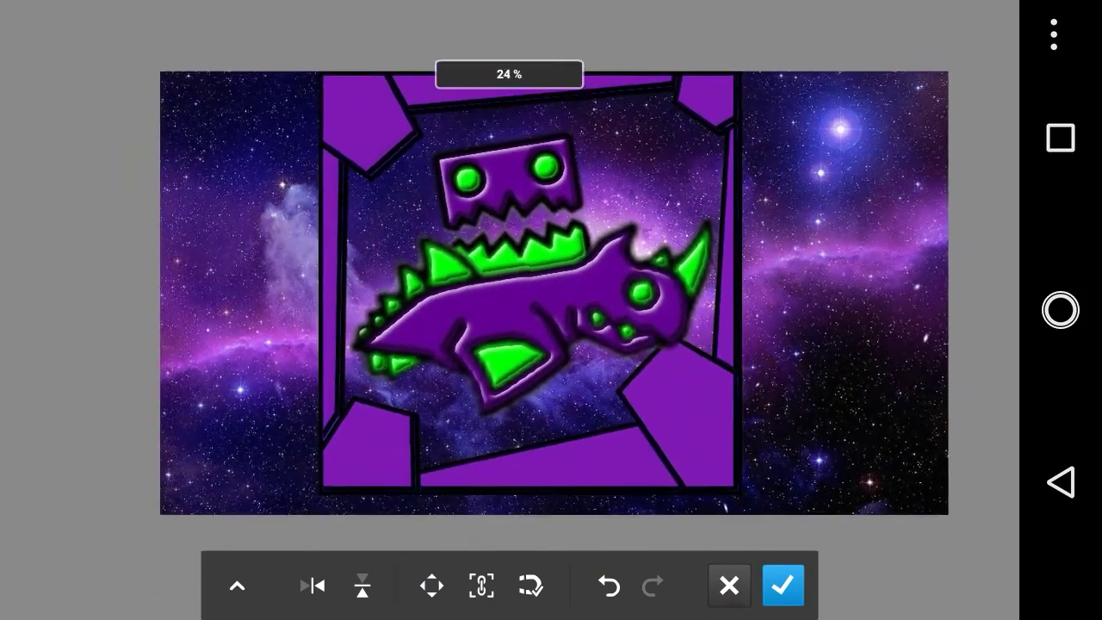
{"action": "left_click_drag", "start_coordinate": [554, 294], "coordinate": [509, 283]}
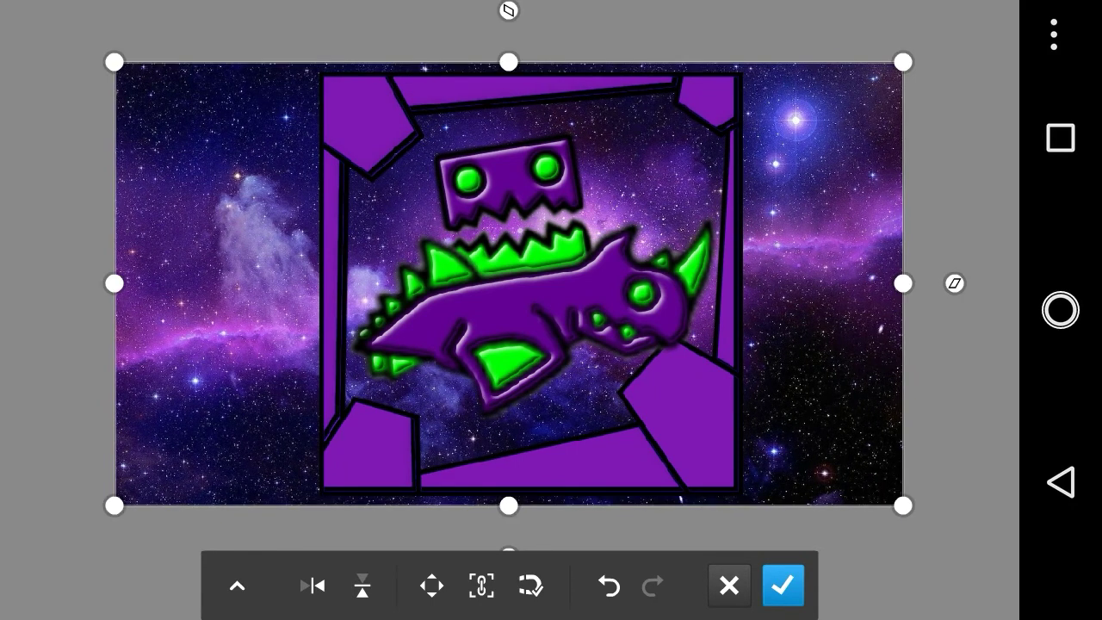
{"action": "left_click", "coordinate": [782, 585]}
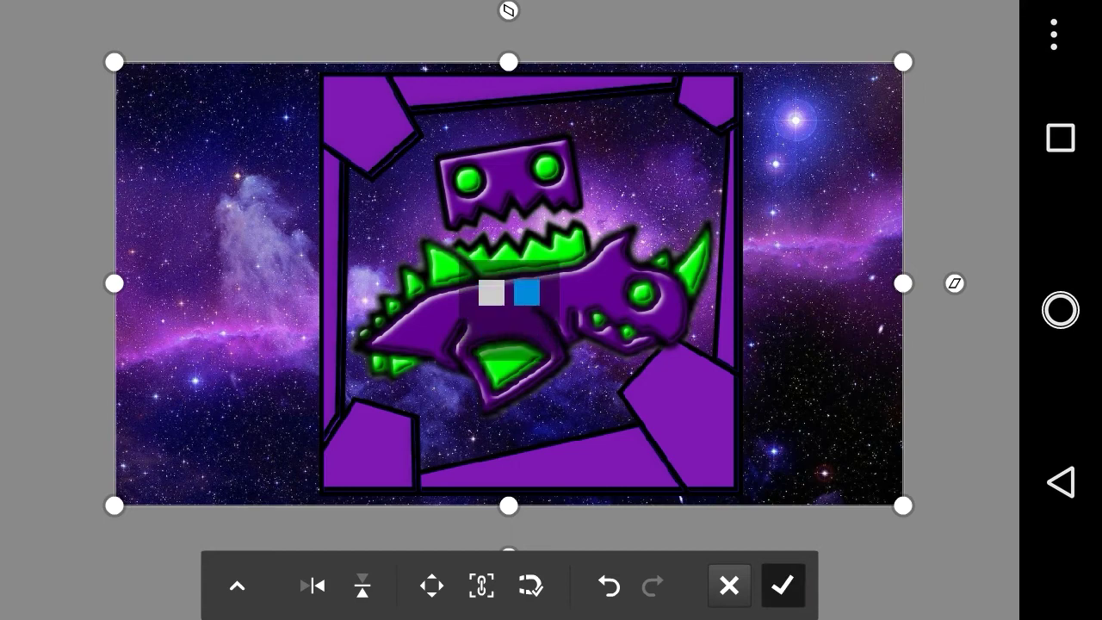
Try the Linear Dodge (Add) and Screen blend modes on the galaxy layer.
{"action": "scroll", "coordinate": [512, 319], "scroll_direction": "up", "scroll_amount": 1}
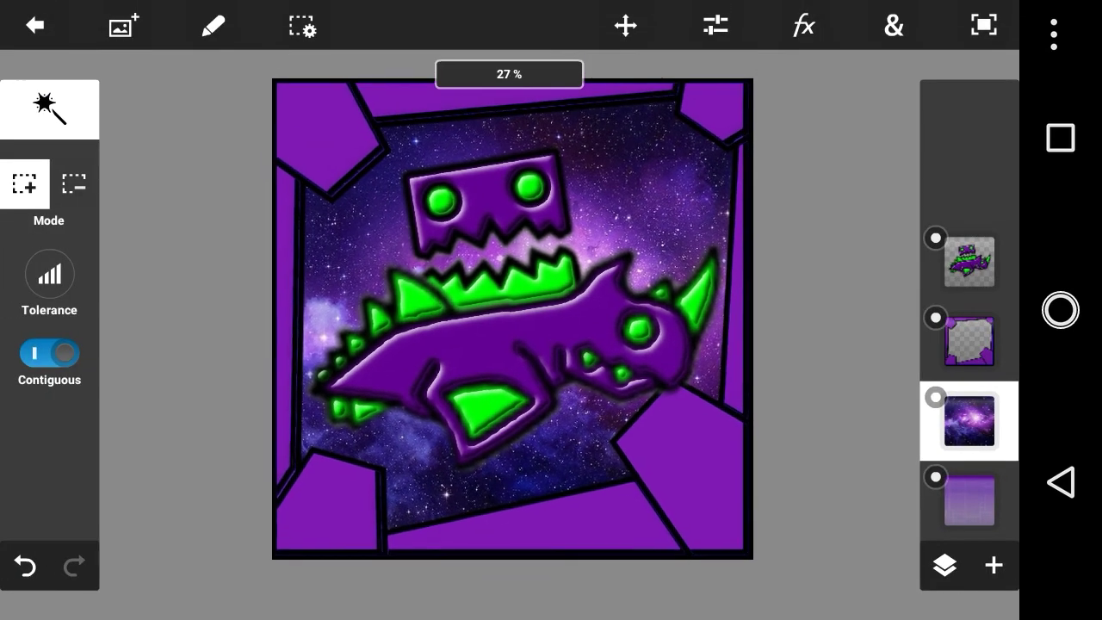
{"action": "left_click", "coordinate": [944, 565]}
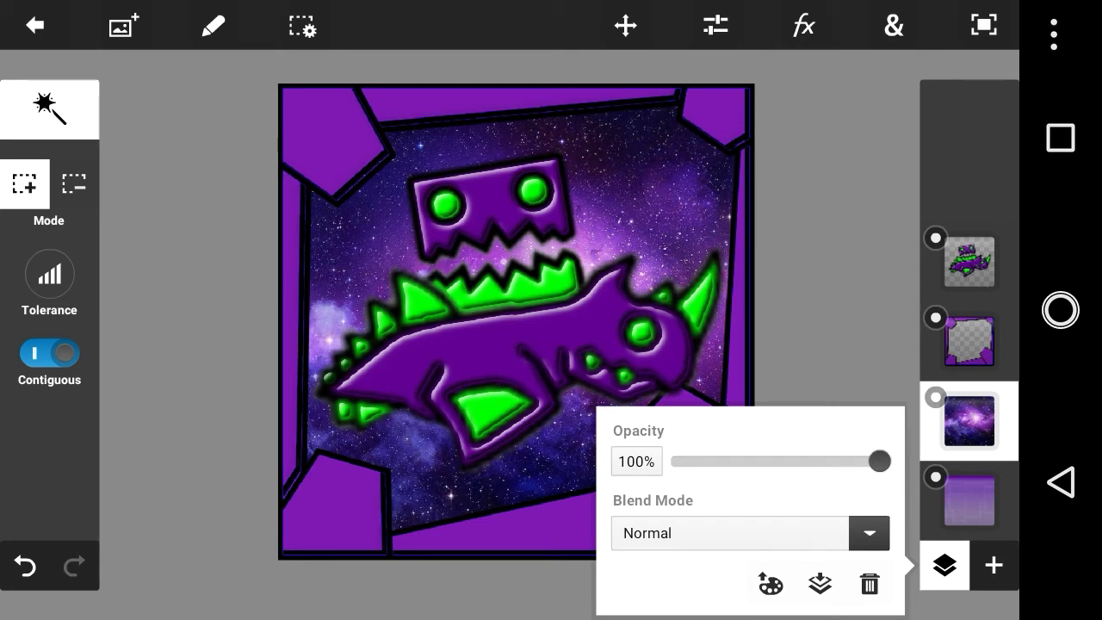
{"action": "left_click", "coordinate": [868, 533]}
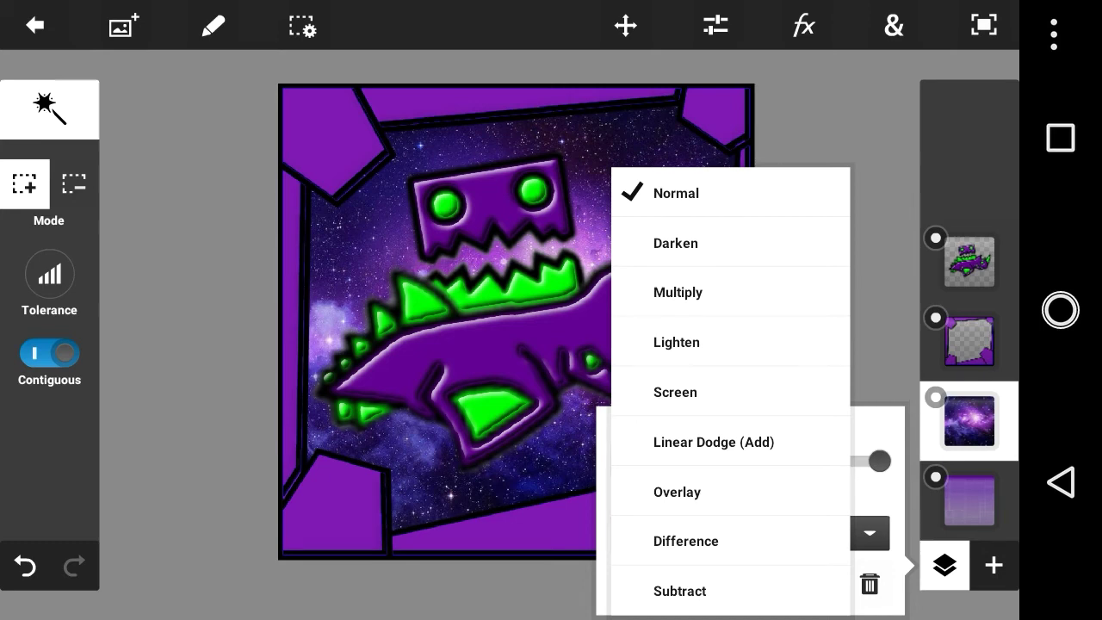
{"action": "left_click", "coordinate": [714, 441]}
{"action": "left_click", "coordinate": [868, 533]}
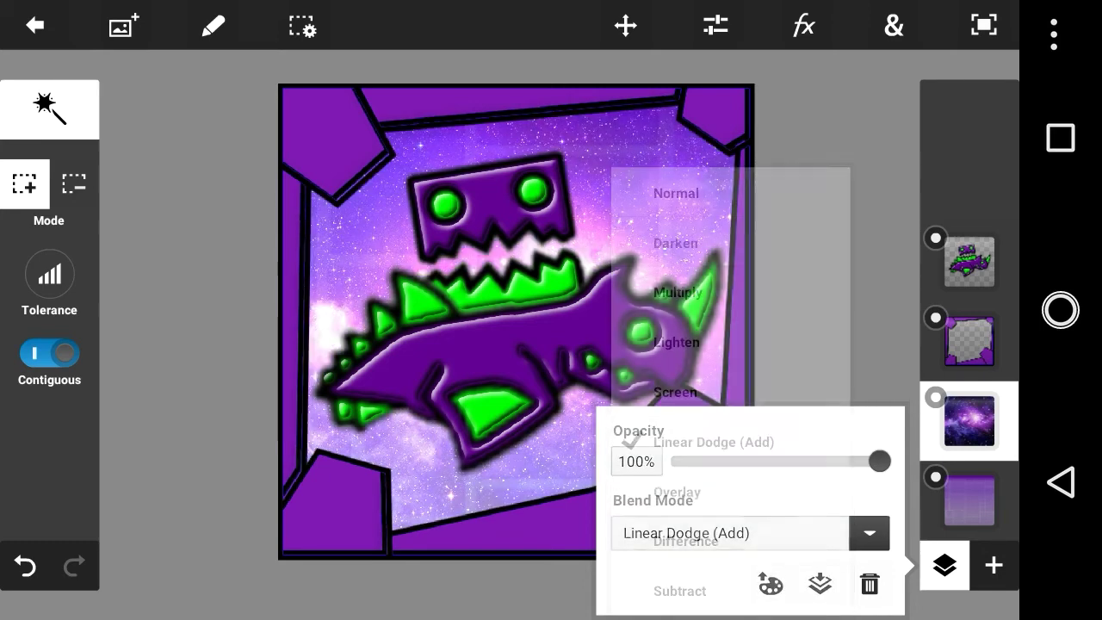
{"action": "left_click", "coordinate": [676, 390]}
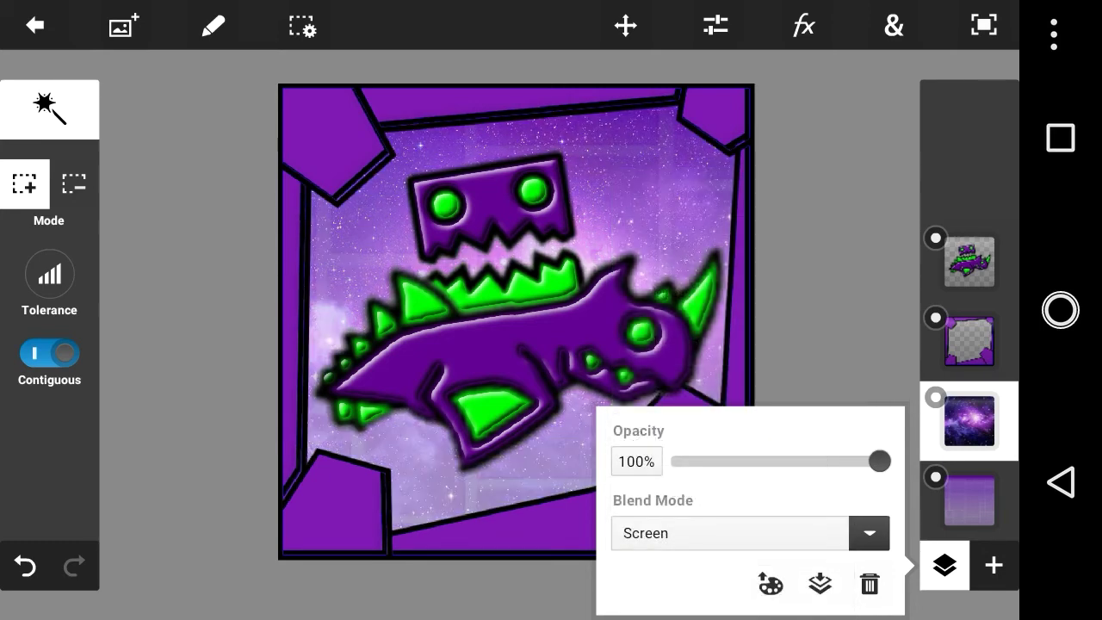
Set the galaxy layer's blend mode to Lighten.
{"action": "left_click", "coordinate": [868, 533]}
{"action": "left_click", "coordinate": [676, 342]}
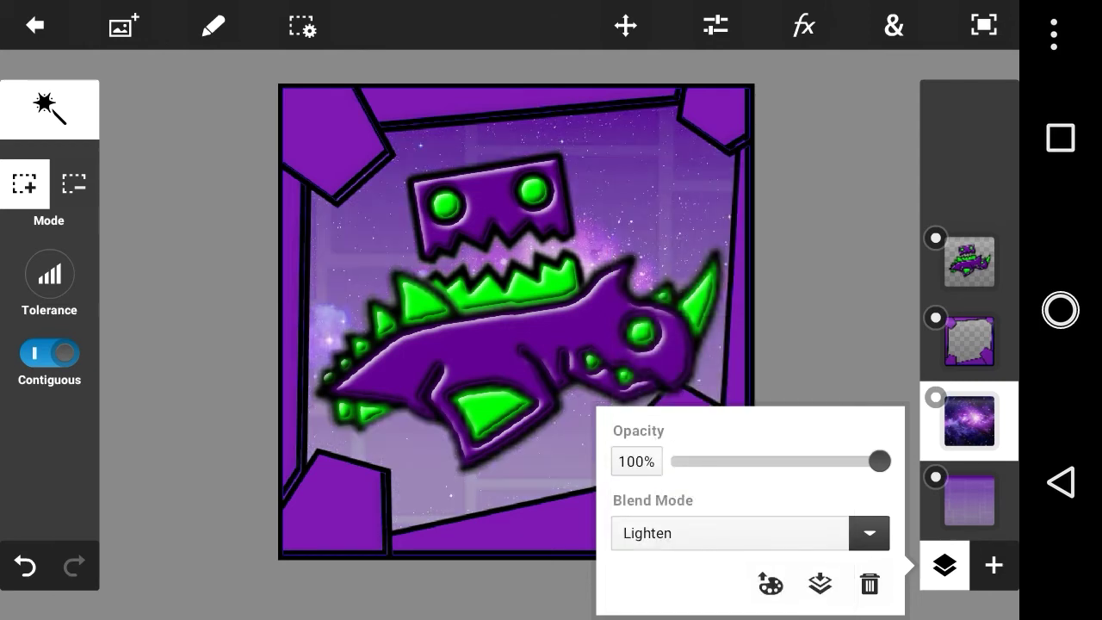
{"action": "left_click", "coordinate": [944, 564]}
Move the galaxy layer to the top of the layer stack and try the Multiply, Subtract and Difference blend modes on it.
{"action": "scroll", "coordinate": [519, 336], "scroll_direction": "up", "scroll_amount": 2}
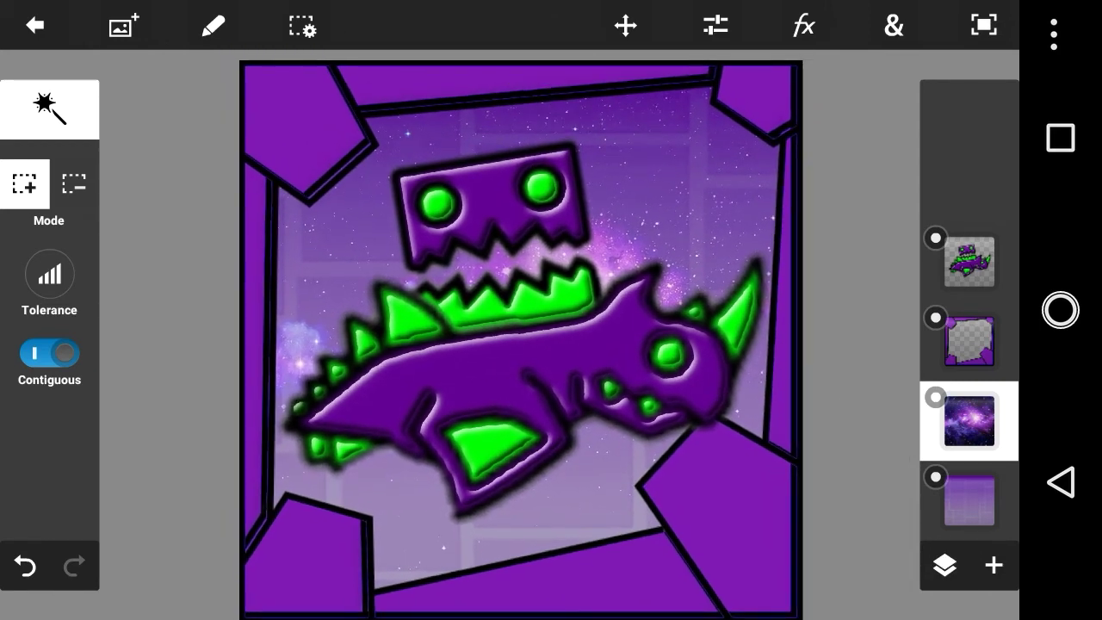
{"action": "left_click_drag", "start_coordinate": [969, 421], "coordinate": [969, 262]}
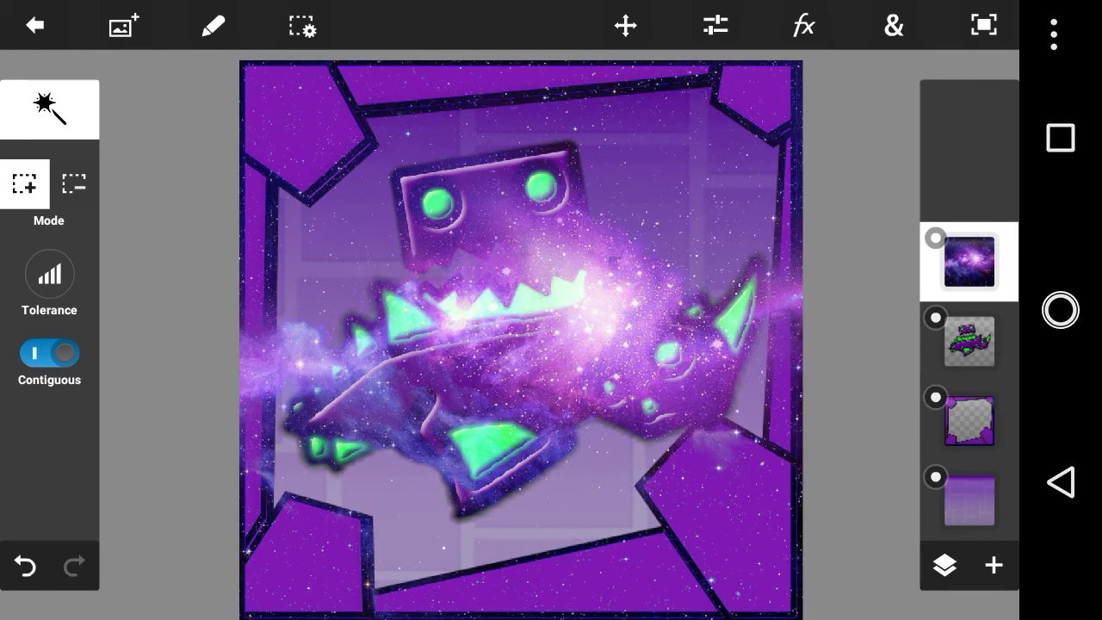
{"action": "left_click", "coordinate": [944, 565]}
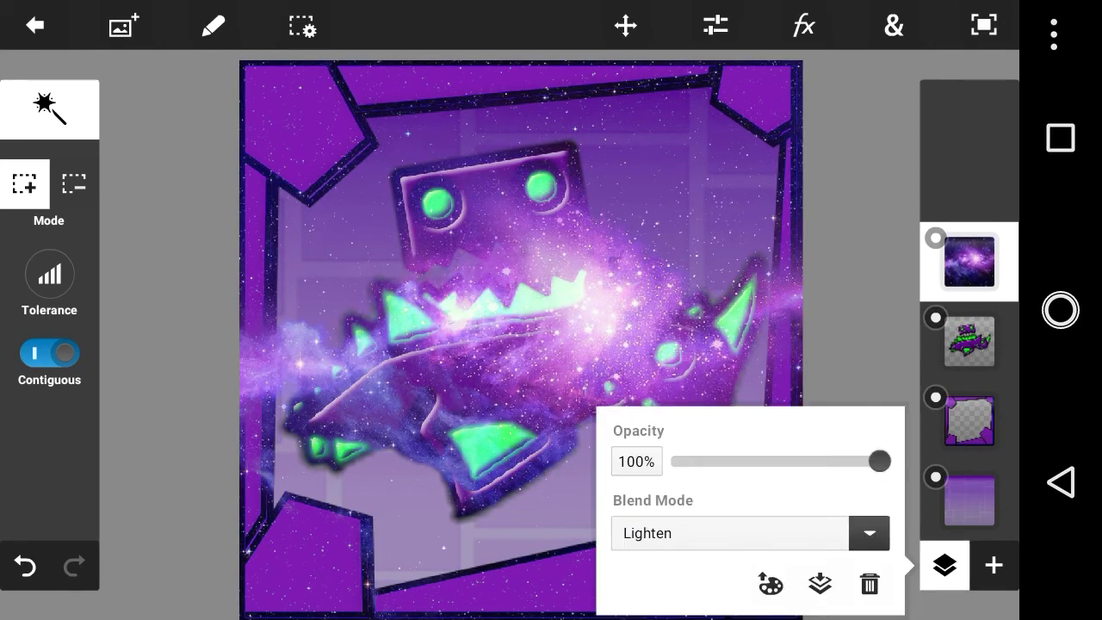
{"action": "left_click", "coordinate": [868, 533]}
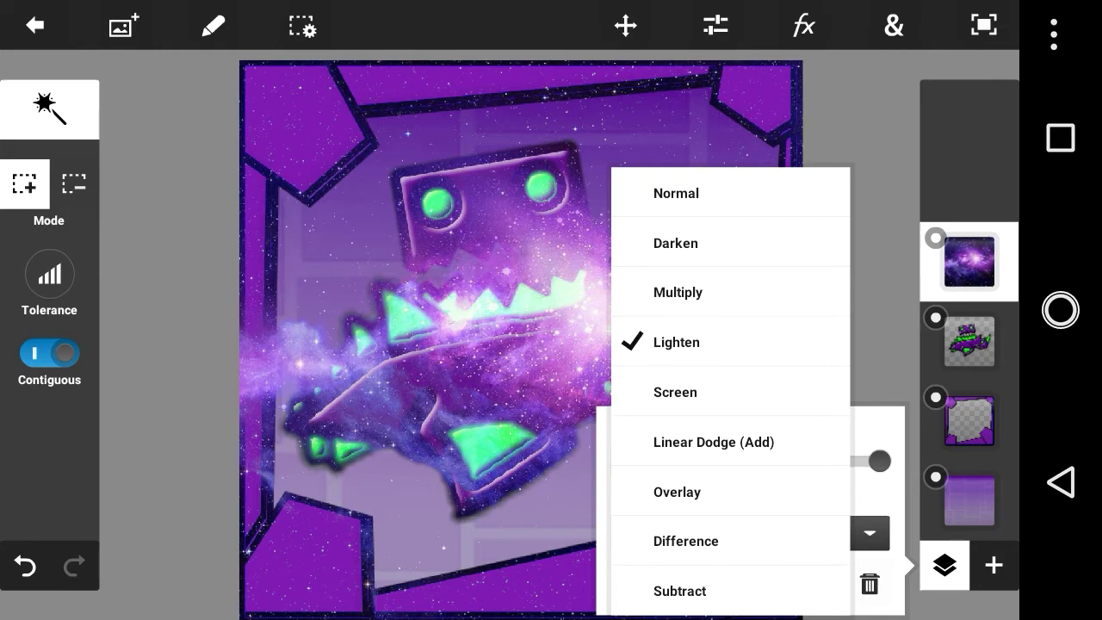
{"action": "left_click", "coordinate": [678, 291]}
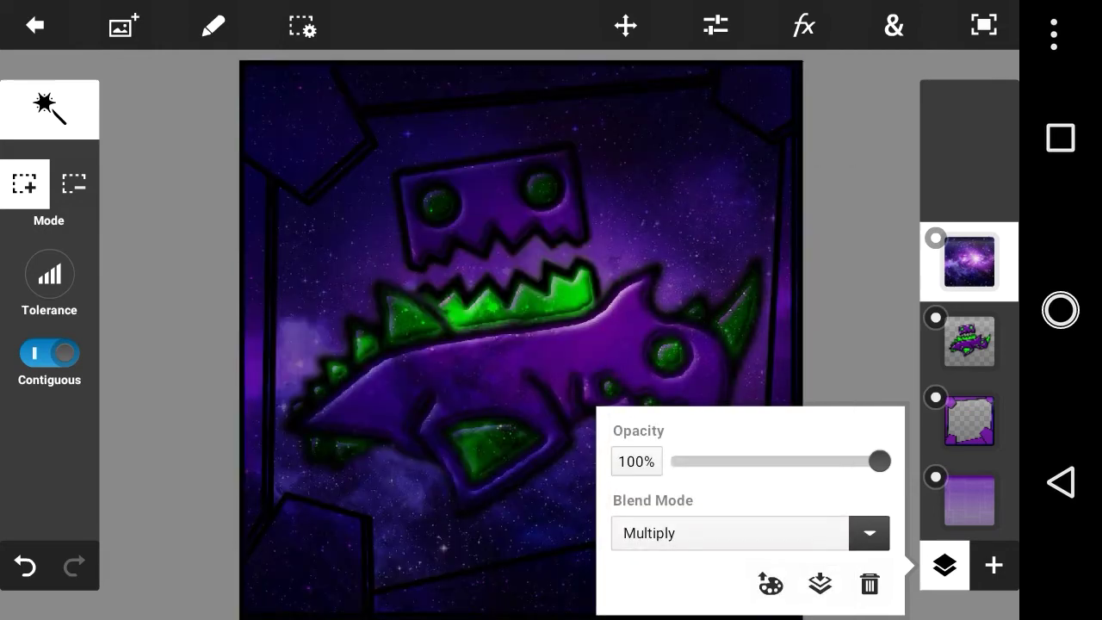
{"action": "left_click", "coordinate": [868, 532]}
{"action": "left_click", "coordinate": [679, 590]}
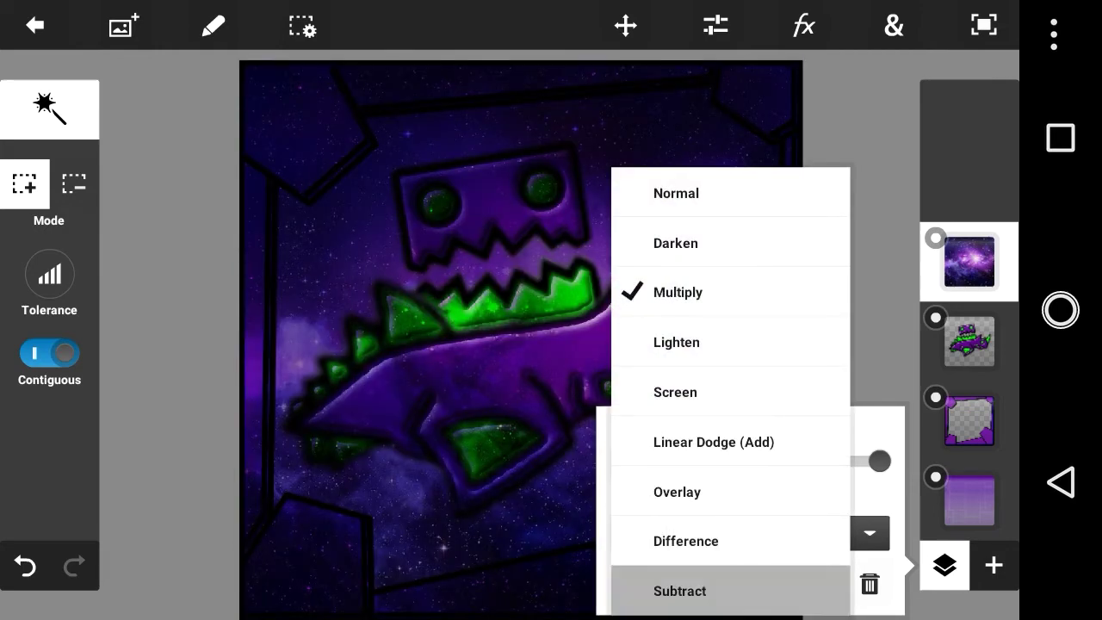
{"action": "left_click", "coordinate": [868, 533]}
{"action": "left_click", "coordinate": [689, 539]}
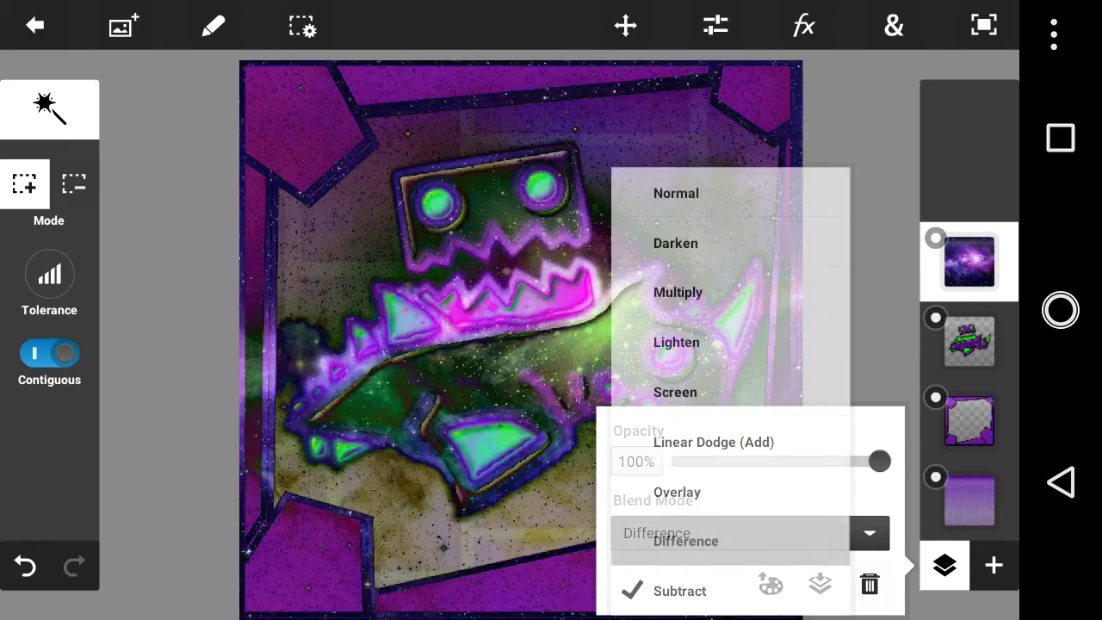
Try the Overlay blend mode on the galaxy layer, lowering its opacity to 38% and restoring it to 100%.
{"action": "left_click", "coordinate": [869, 532]}
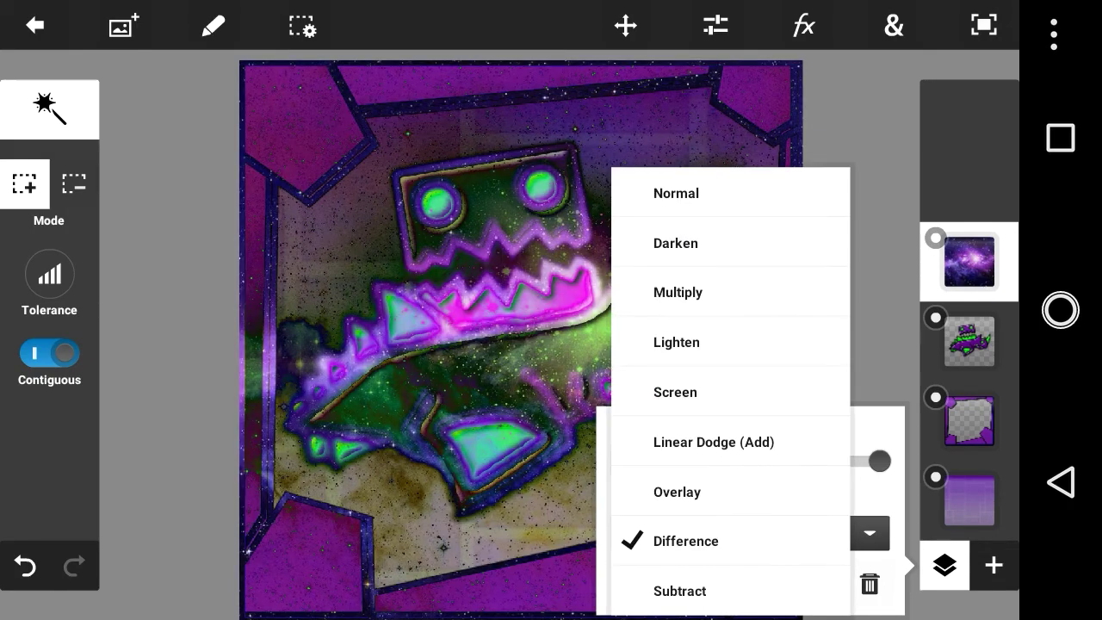
{"action": "left_click", "coordinate": [688, 489]}
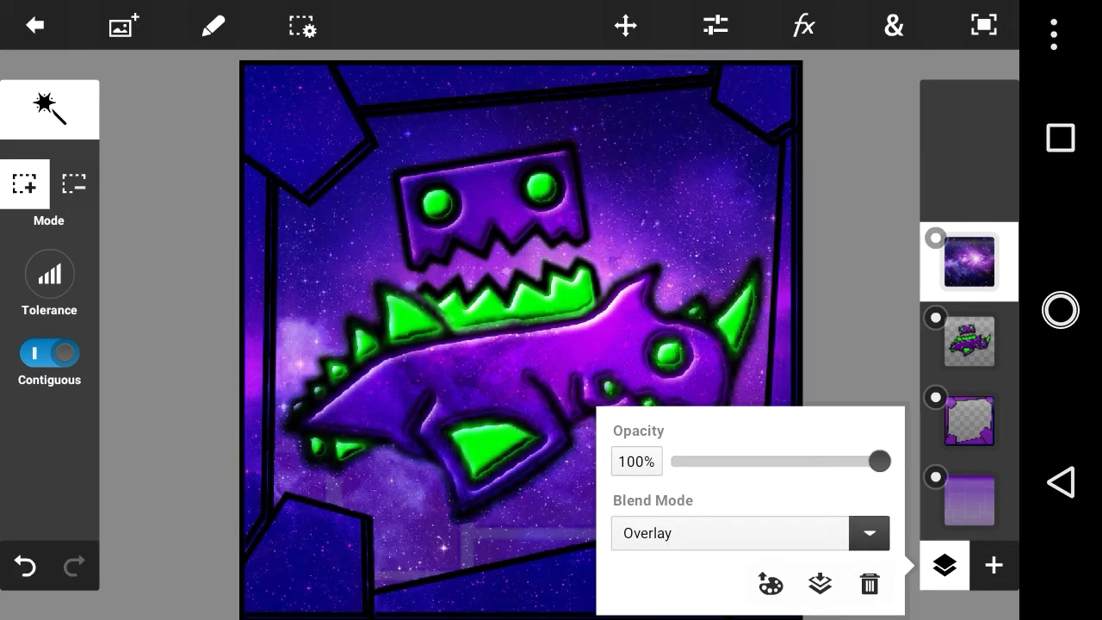
{"action": "left_click", "coordinate": [945, 564]}
{"action": "scroll", "coordinate": [520, 331], "scroll_direction": "down", "scroll_amount": 2}
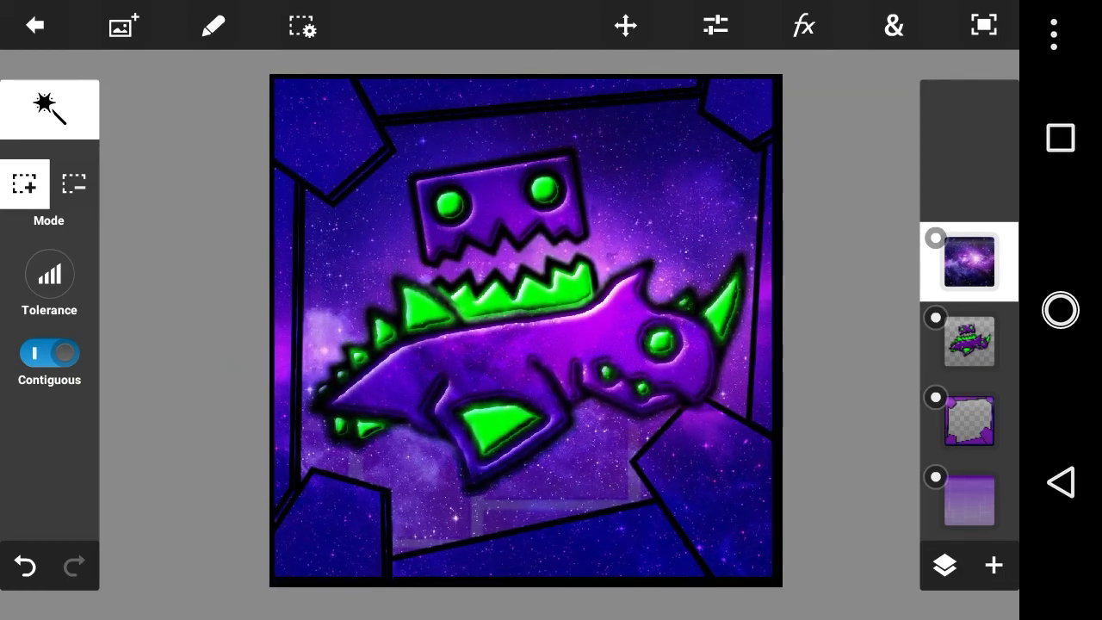
{"action": "left_click", "coordinate": [945, 565]}
{"action": "left_click_drag", "start_coordinate": [878, 461], "coordinate": [755, 461]}
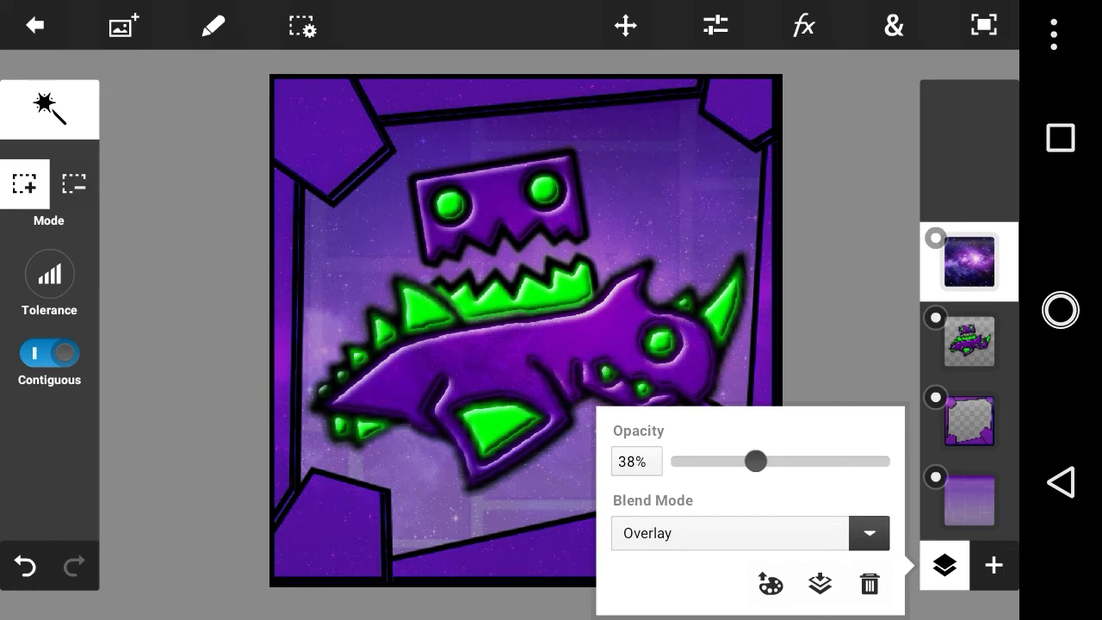
{"action": "left_click_drag", "start_coordinate": [856, 461], "coordinate": [878, 461]}
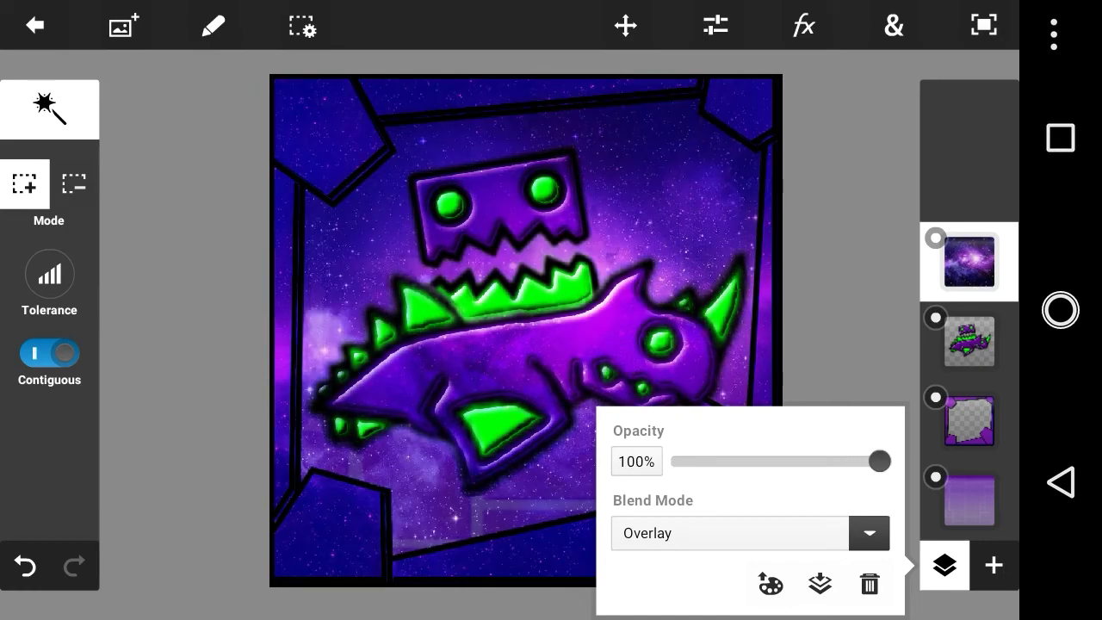
Set the galaxy layer back to Lighten and return it to its place beneath the frame layer.
{"action": "left_click", "coordinate": [869, 533]}
{"action": "left_click", "coordinate": [674, 342]}
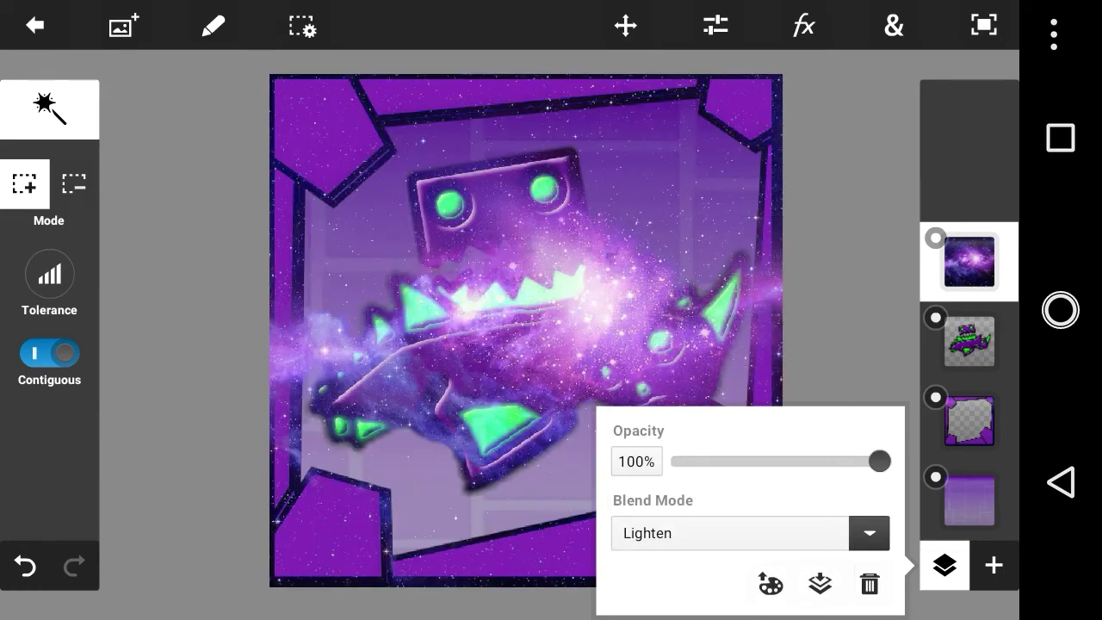
{"action": "left_click_drag", "start_coordinate": [969, 261], "coordinate": [969, 420]}
Try the Difference, Subtract and Linear Dodge (Add) blend modes on the galaxy layer beneath the frame.
{"action": "left_click", "coordinate": [944, 565]}
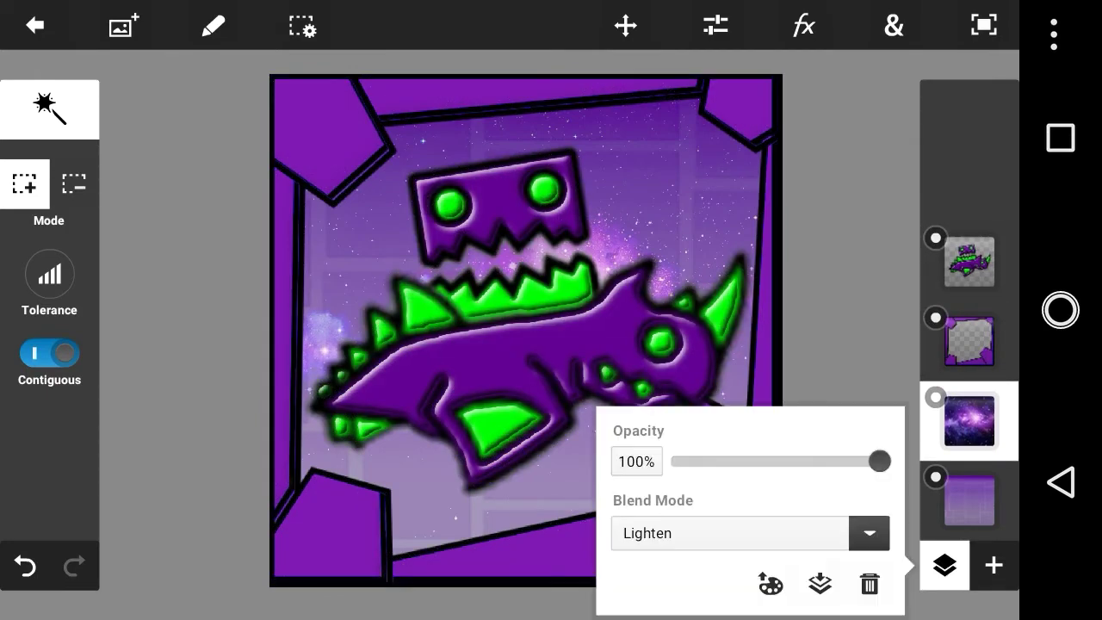
{"action": "left_click", "coordinate": [869, 533]}
{"action": "left_click", "coordinate": [688, 539]}
{"action": "left_click", "coordinate": [868, 533]}
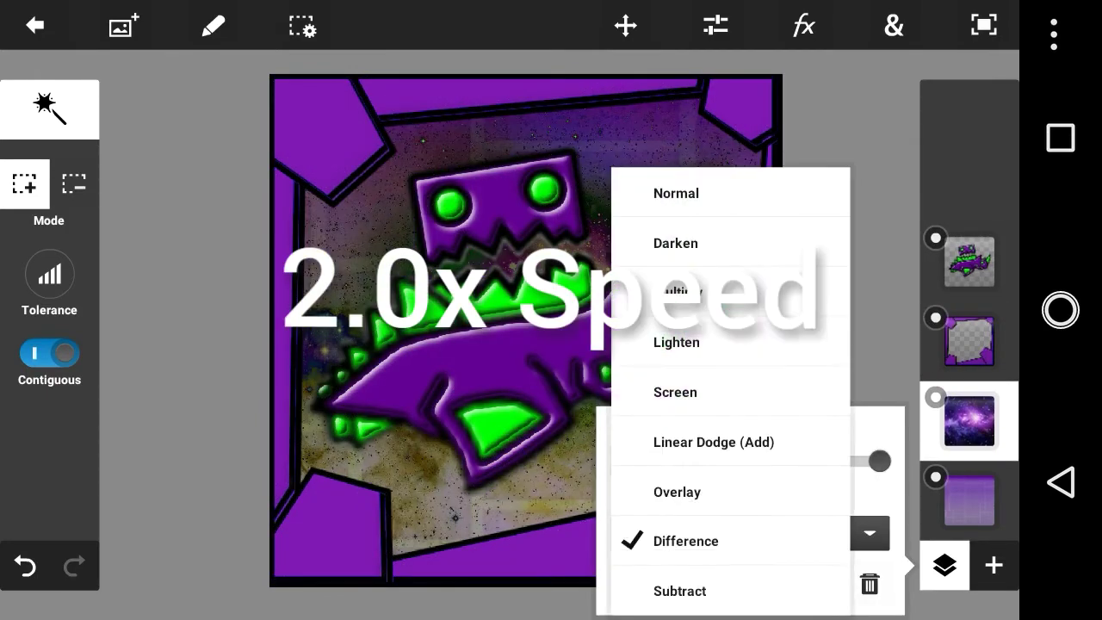
{"action": "left_click", "coordinate": [688, 591]}
{"action": "left_click", "coordinate": [868, 533]}
{"action": "left_click", "coordinate": [688, 442]}
Set the galaxy layer's blend mode to Screen and its opacity to 85%.
{"action": "left_click", "coordinate": [868, 532]}
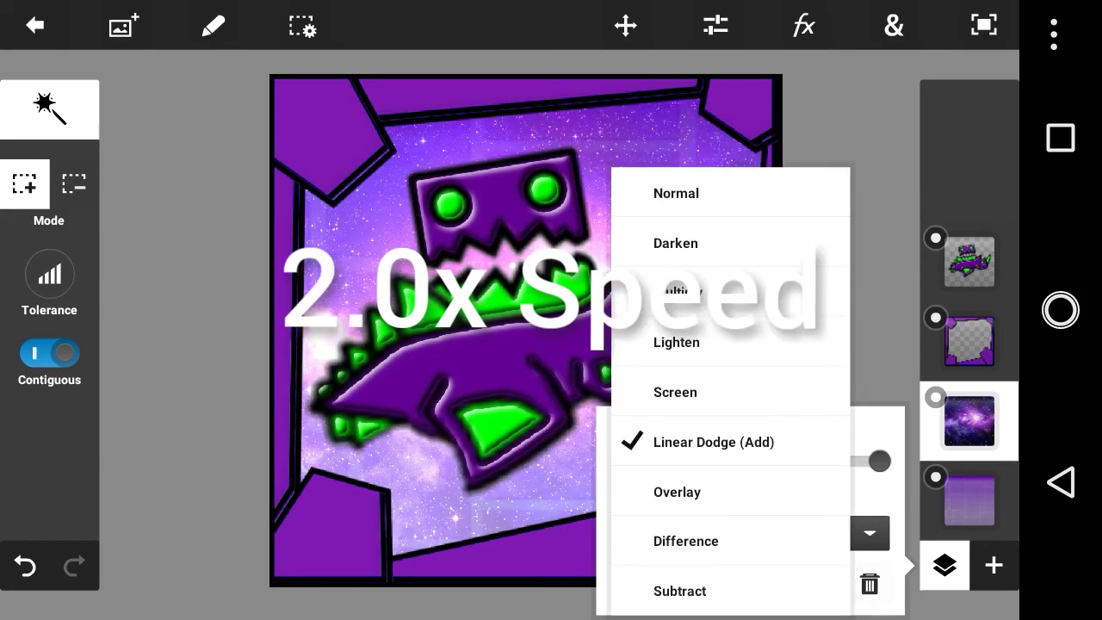
{"action": "left_click", "coordinate": [688, 393]}
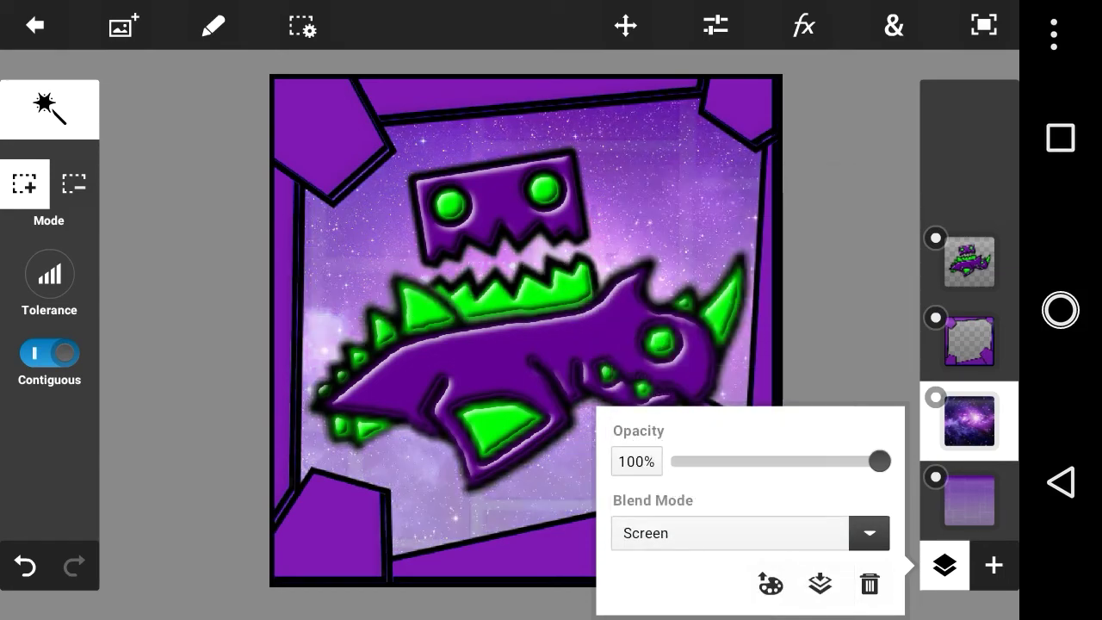
{"action": "left_click_drag", "start_coordinate": [831, 462], "coordinate": [883, 462]}
{"action": "left_click", "coordinate": [868, 533]}
{"action": "left_click", "coordinate": [945, 564]}
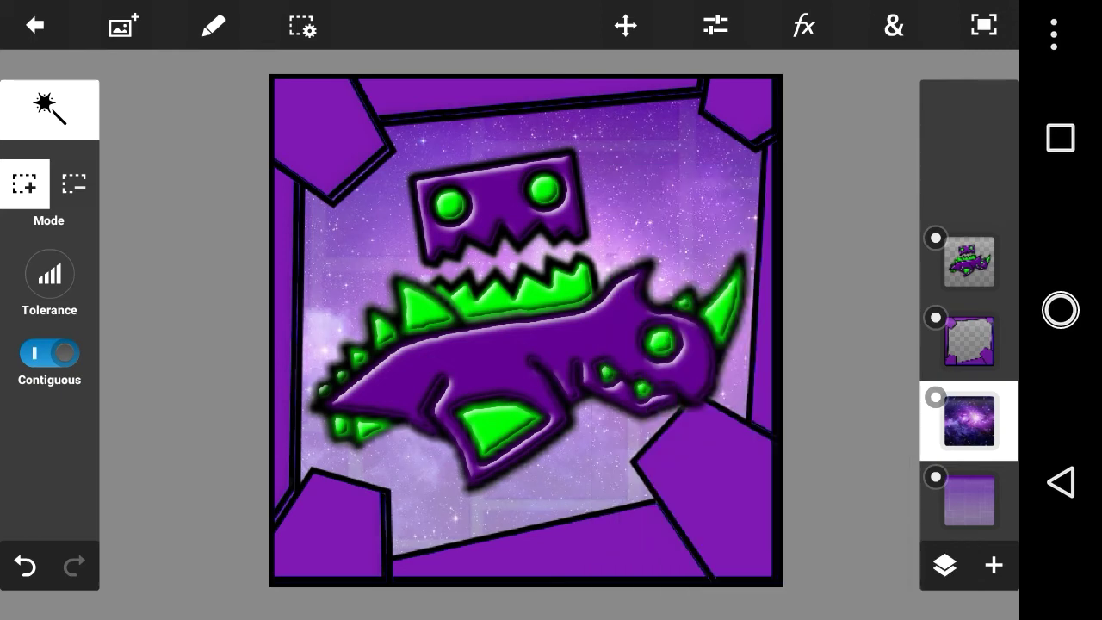
{"action": "left_click", "coordinate": [944, 565]}
{"action": "left_click_drag", "start_coordinate": [879, 461], "coordinate": [847, 461]}
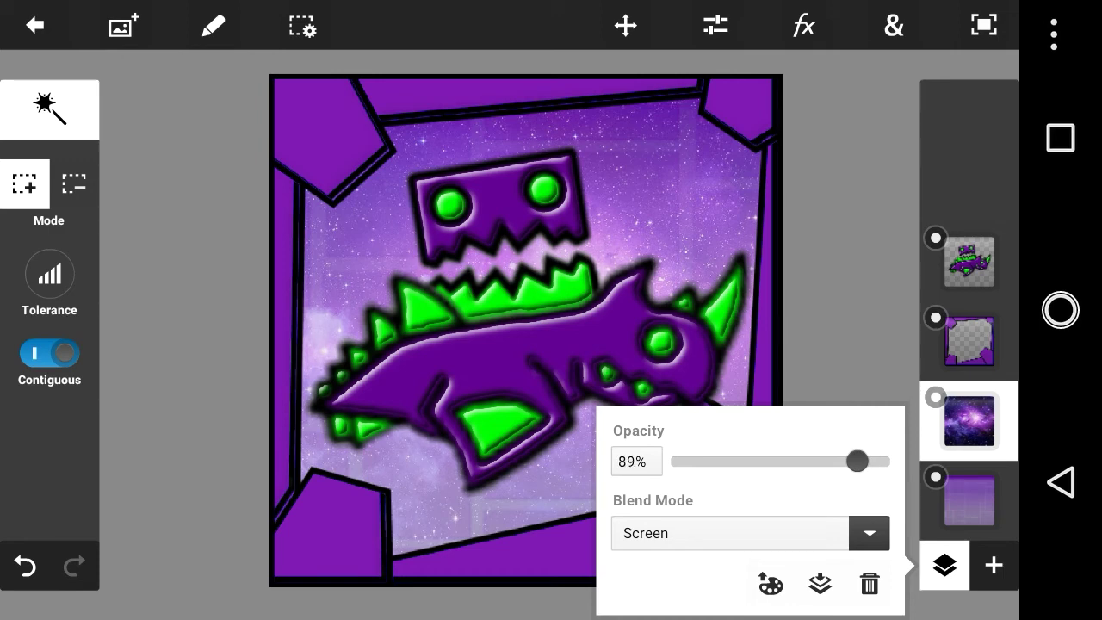
Add the flying-particles-png-3 image from the Download folder of the local photos as a new layer.
{"action": "left_click", "coordinate": [124, 25]}
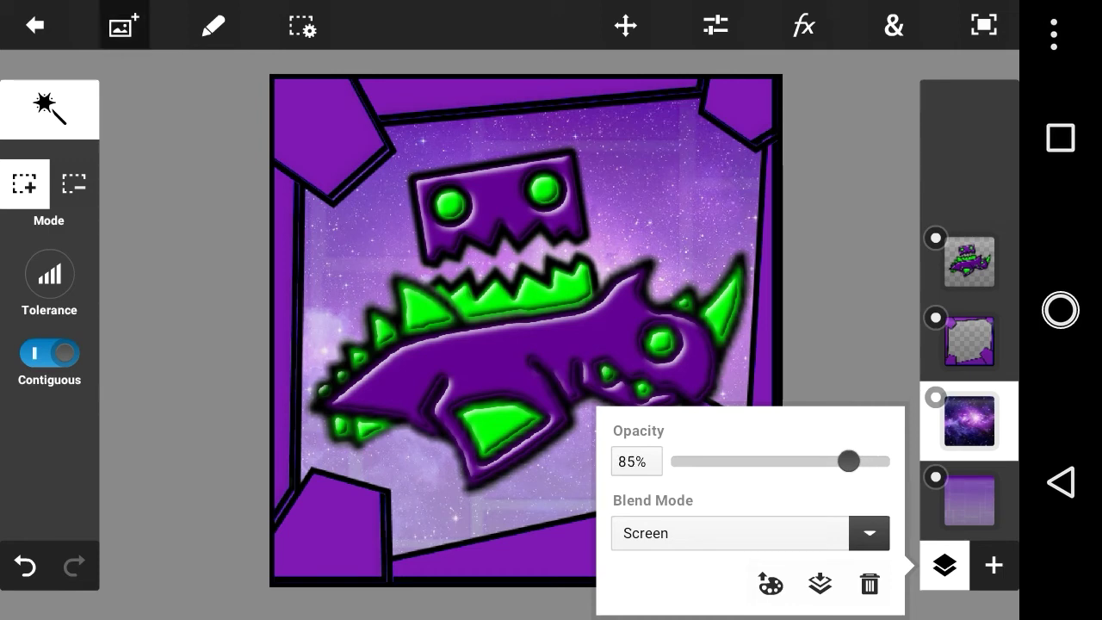
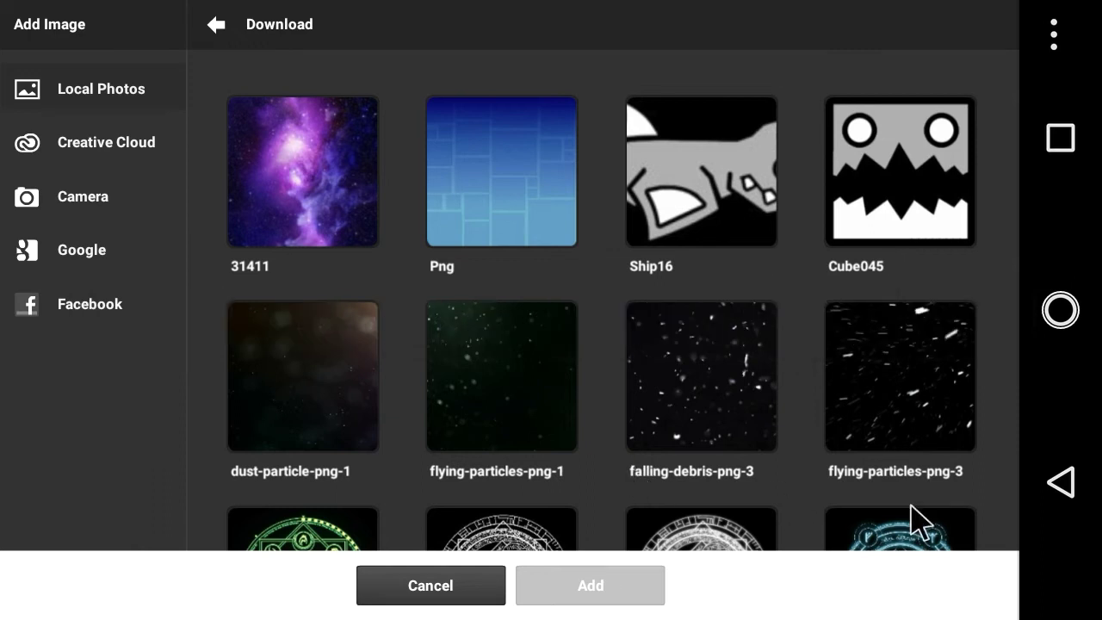
{"action": "left_click", "coordinate": [908, 393]}
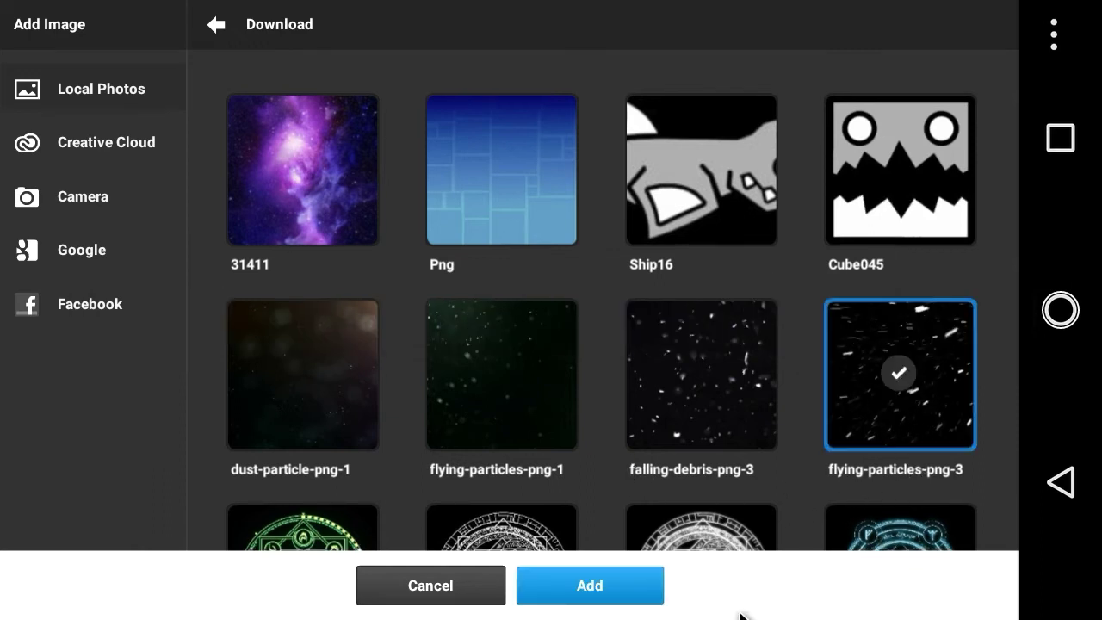
{"action": "left_click", "coordinate": [647, 594]}
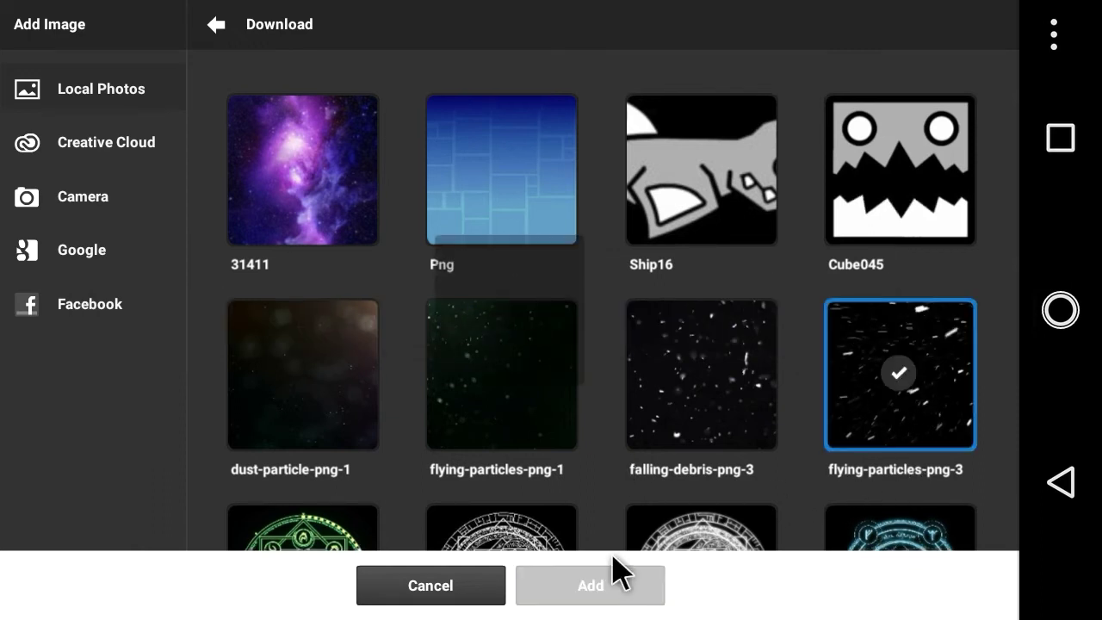
{"action": "left_click", "coordinate": [659, 590]}
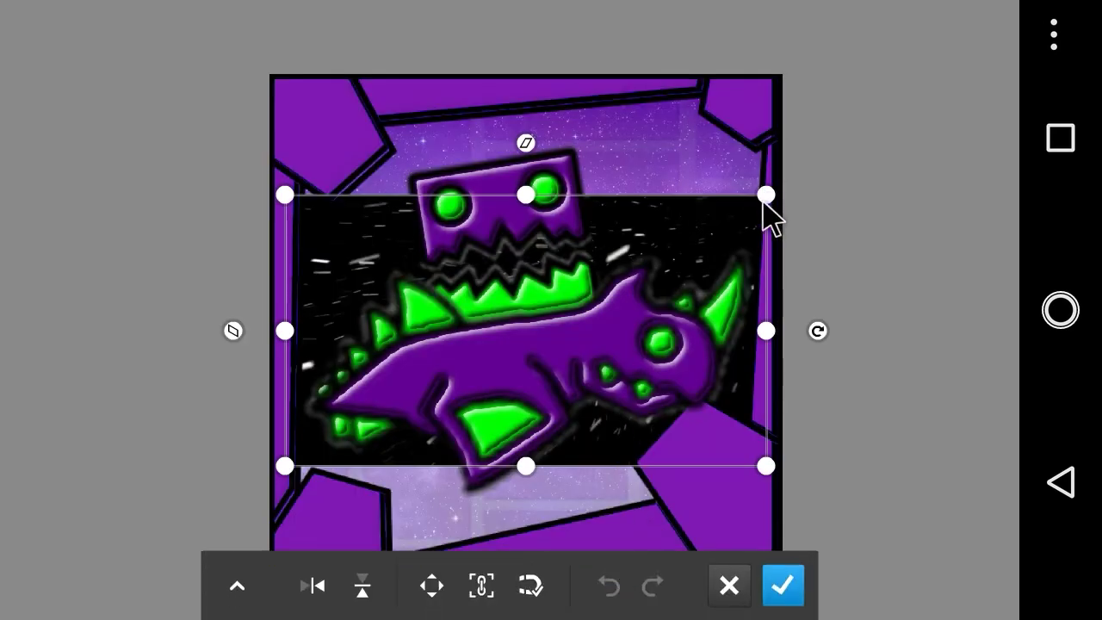
Enlarge and reposition the particles image until it covers the whole canvas, and apply the transformation.
{"action": "left_click_drag", "start_coordinate": [762, 201], "coordinate": [915, 74]}
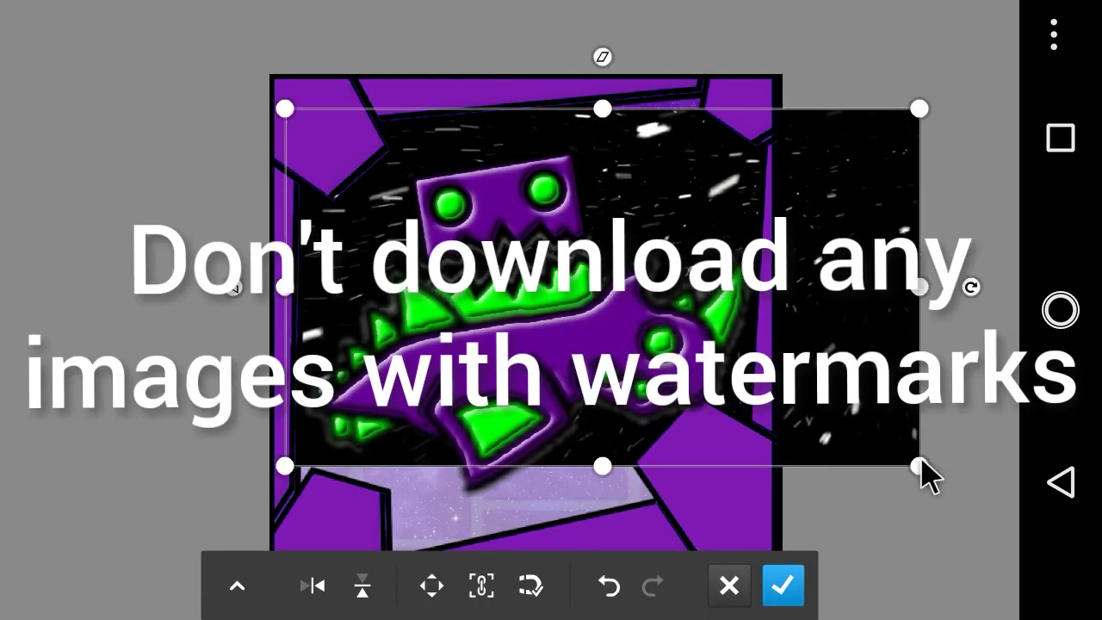
{"action": "left_click_drag", "start_coordinate": [919, 469], "coordinate": [936, 405]}
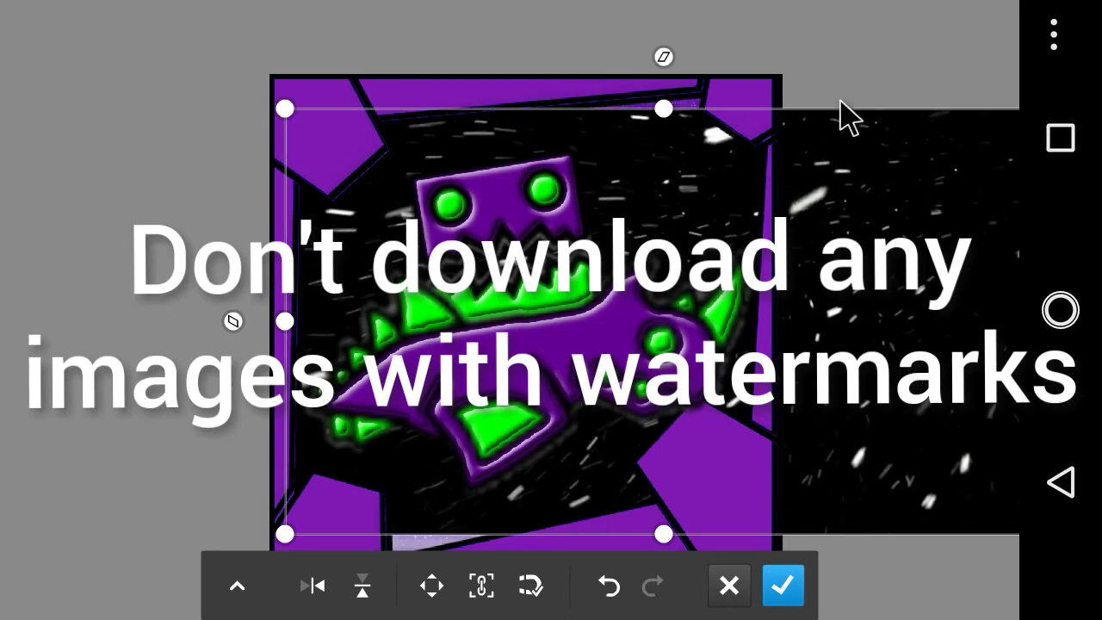
{"action": "scroll", "coordinate": [828, 105], "scroll_direction": "down", "scroll_amount": 2}
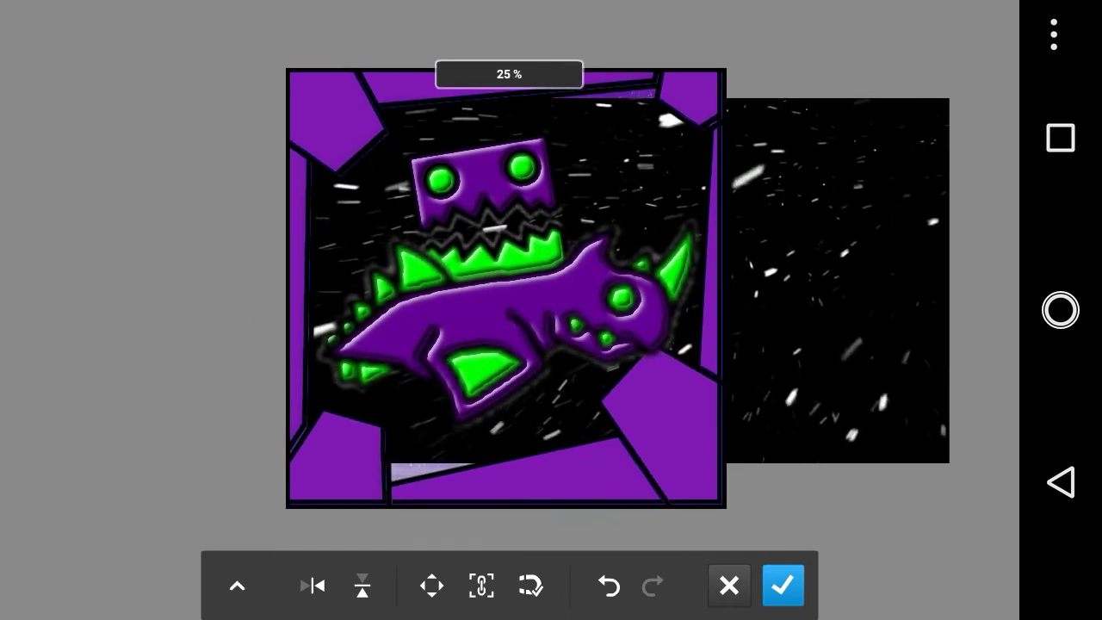
{"action": "left_click_drag", "start_coordinate": [623, 278], "coordinate": [505, 341]}
{"action": "left_click_drag", "start_coordinate": [831, 159], "coordinate": [954, 88]}
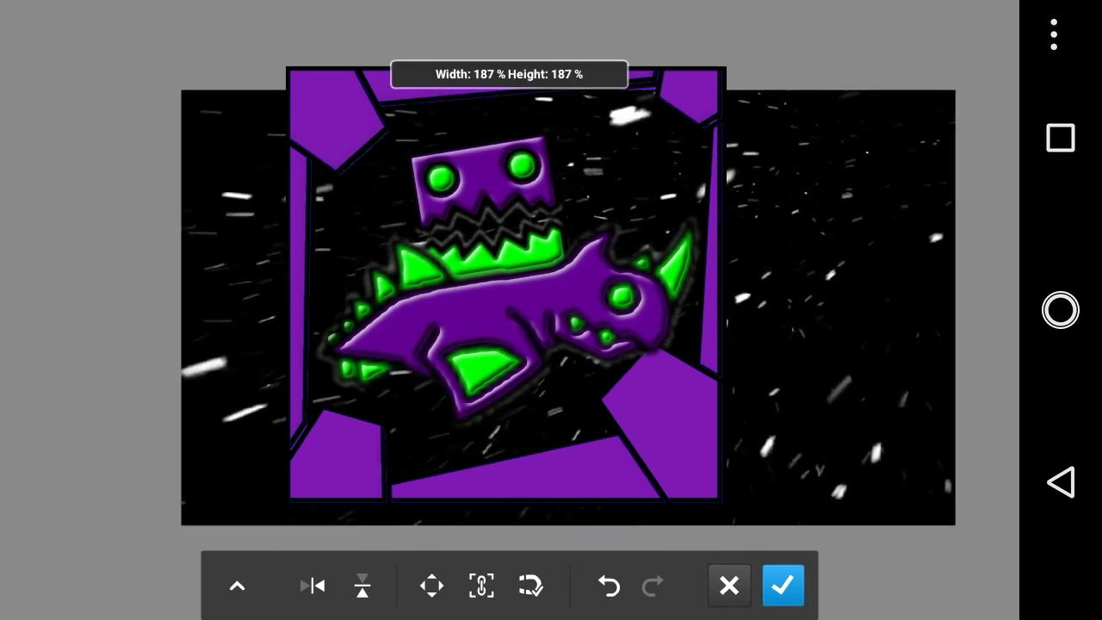
{"action": "left_click_drag", "start_coordinate": [568, 306], "coordinate": [547, 258]}
{"action": "left_click_drag", "start_coordinate": [497, 292], "coordinate": [488, 321]}
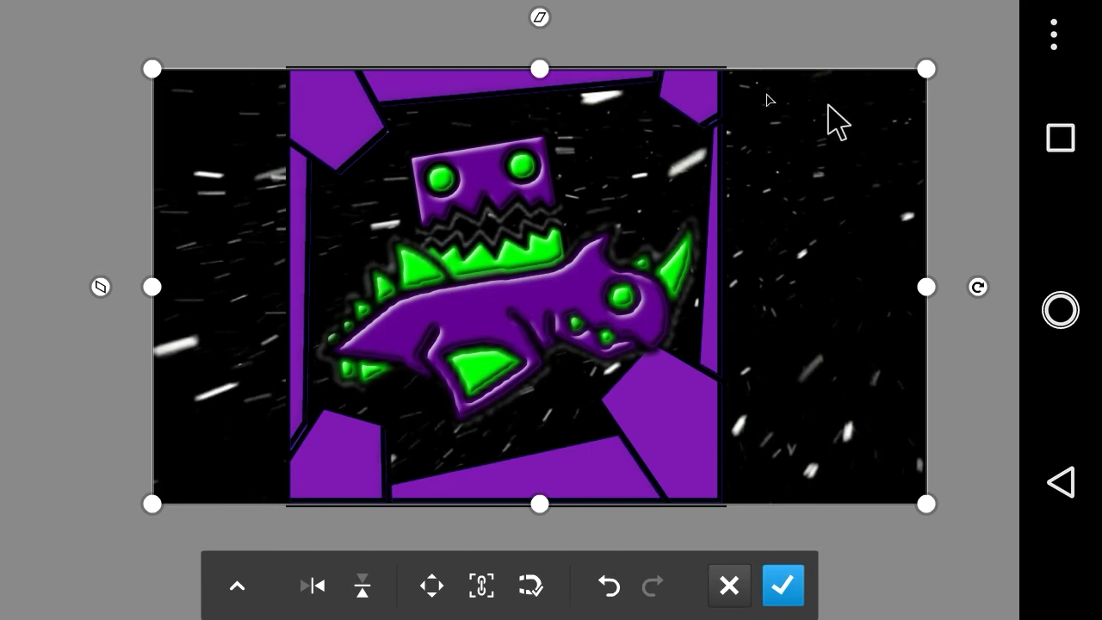
{"action": "left_click_drag", "start_coordinate": [926, 503], "coordinate": [961, 523]}
{"action": "left_click_drag", "start_coordinate": [540, 296], "coordinate": [488, 278]}
{"action": "left_click", "coordinate": [782, 585]}
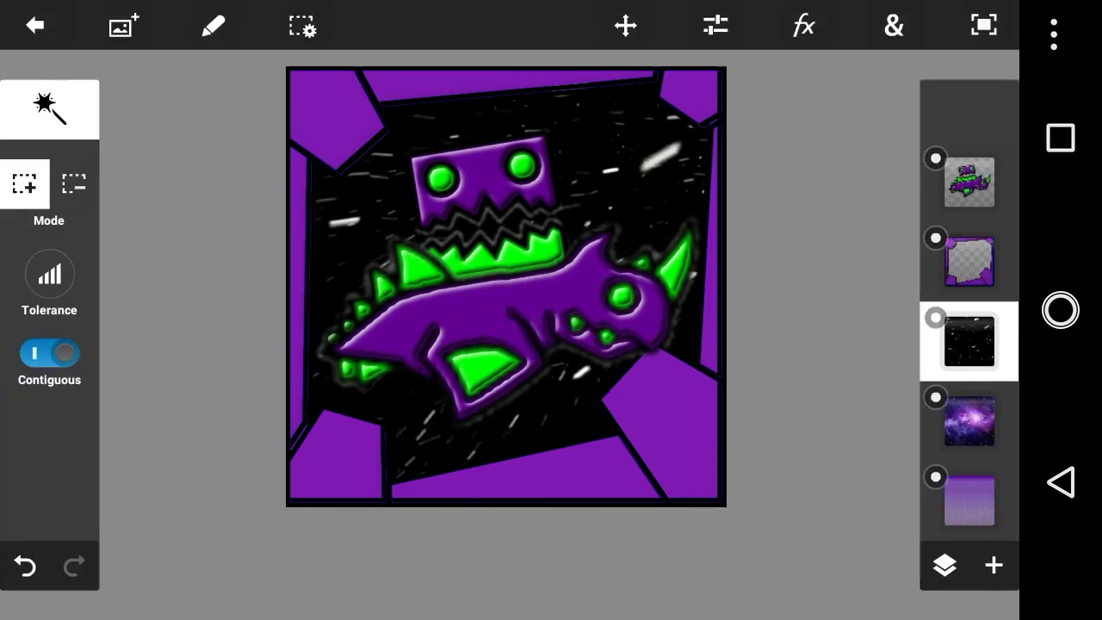
Move the particles layer to the top of the layer stack and set its blend mode to Screen.
{"action": "left_click_drag", "start_coordinate": [969, 341], "coordinate": [969, 182]}
{"action": "left_click", "coordinate": [944, 565]}
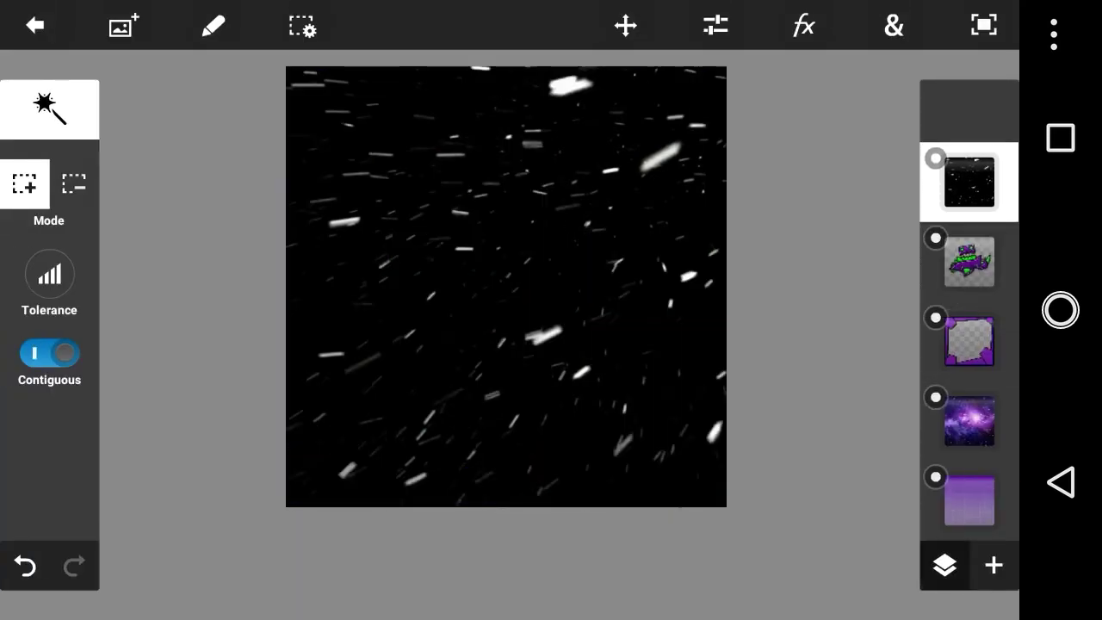
{"action": "left_click", "coordinate": [868, 533]}
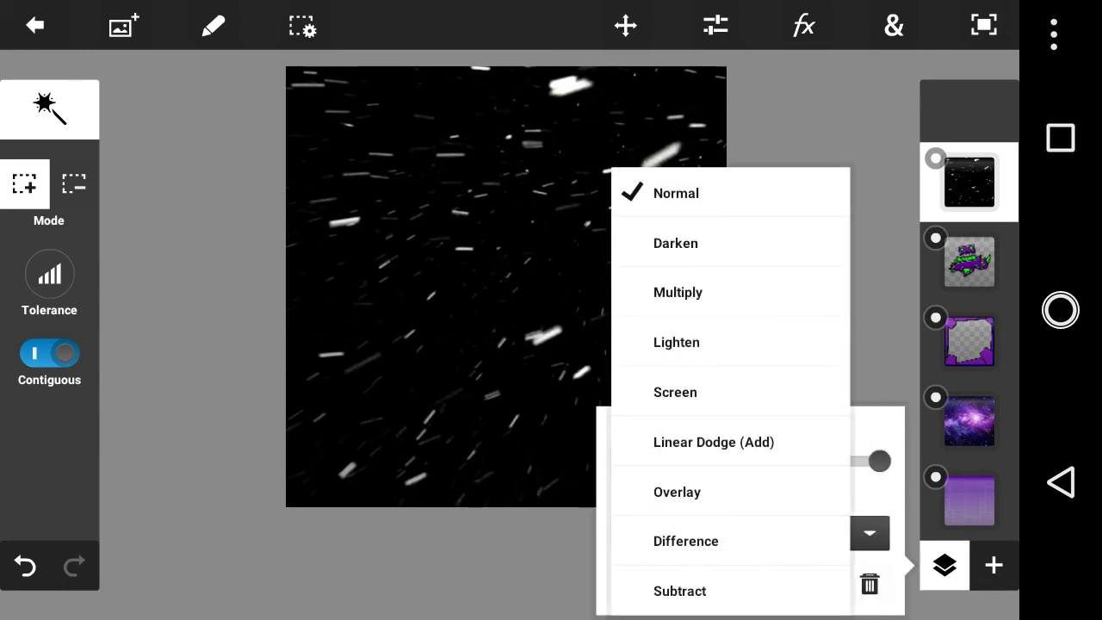
{"action": "left_click", "coordinate": [675, 392]}
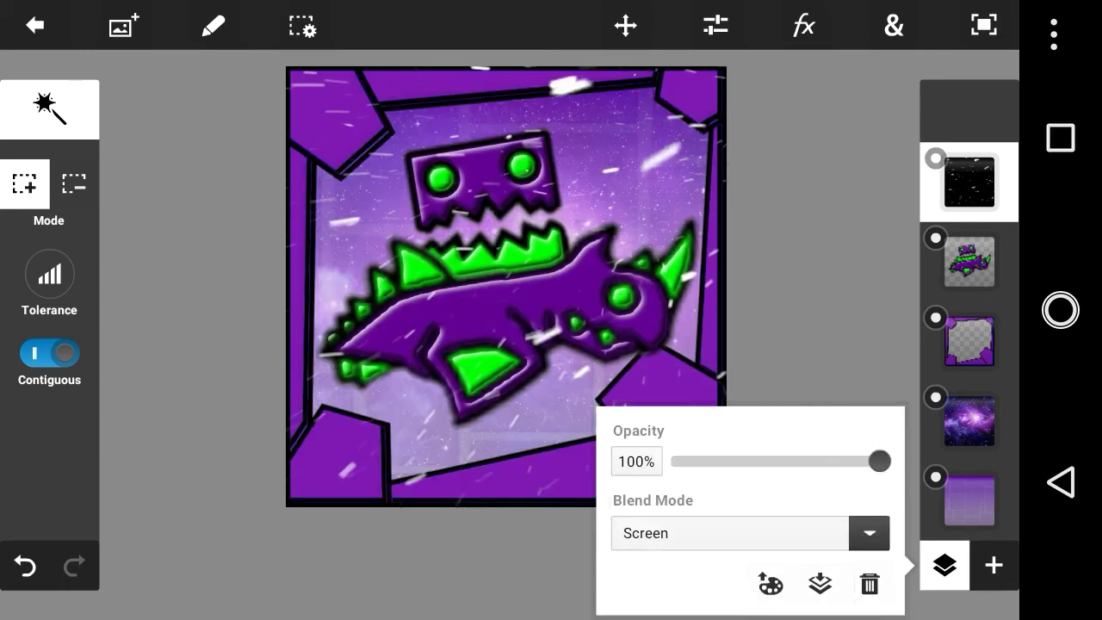
Try Lighten and Multiply on the flying particles layer, and set its blend mode to Linear Dodge (Add).
{"action": "left_click", "coordinate": [868, 533]}
{"action": "left_click", "coordinate": [680, 342]}
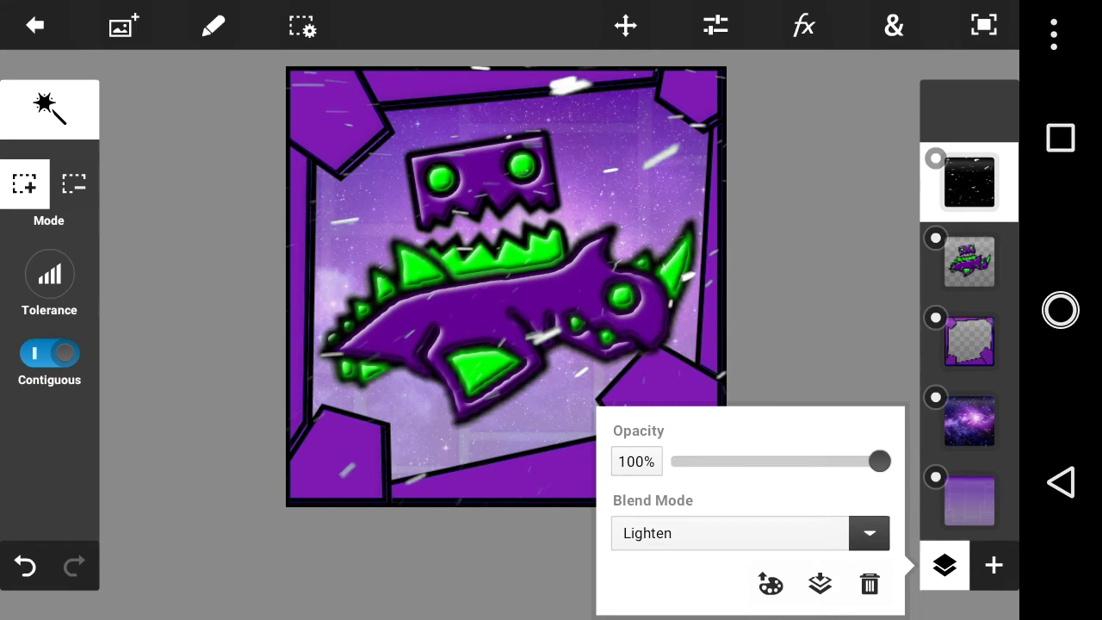
{"action": "left_click", "coordinate": [868, 533]}
{"action": "left_click", "coordinate": [714, 290]}
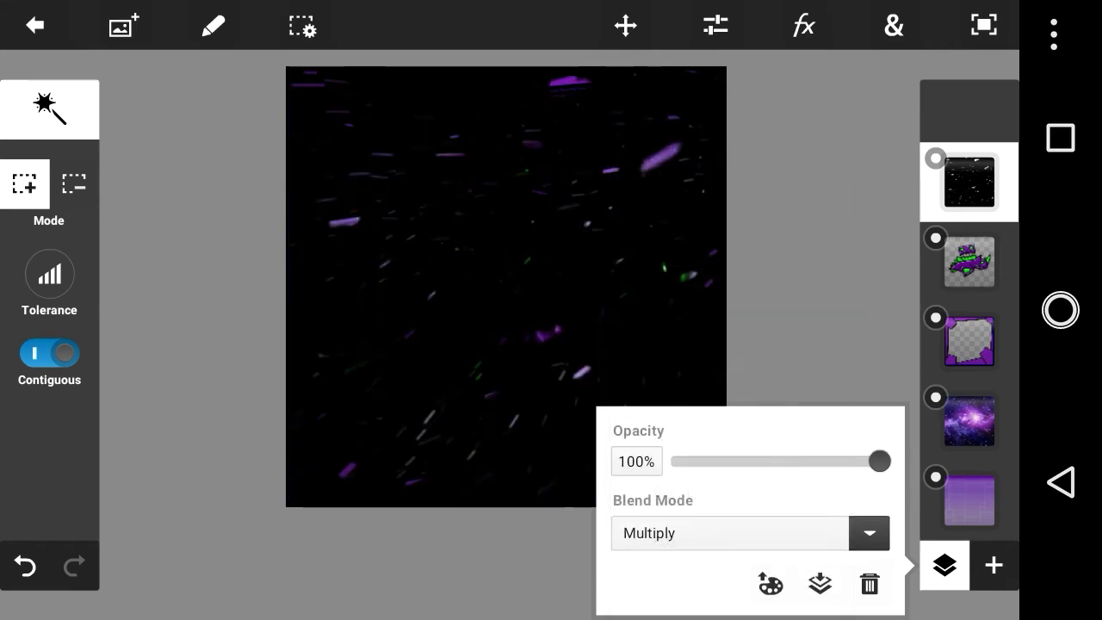
{"action": "left_click", "coordinate": [869, 532]}
{"action": "left_click", "coordinate": [713, 442]}
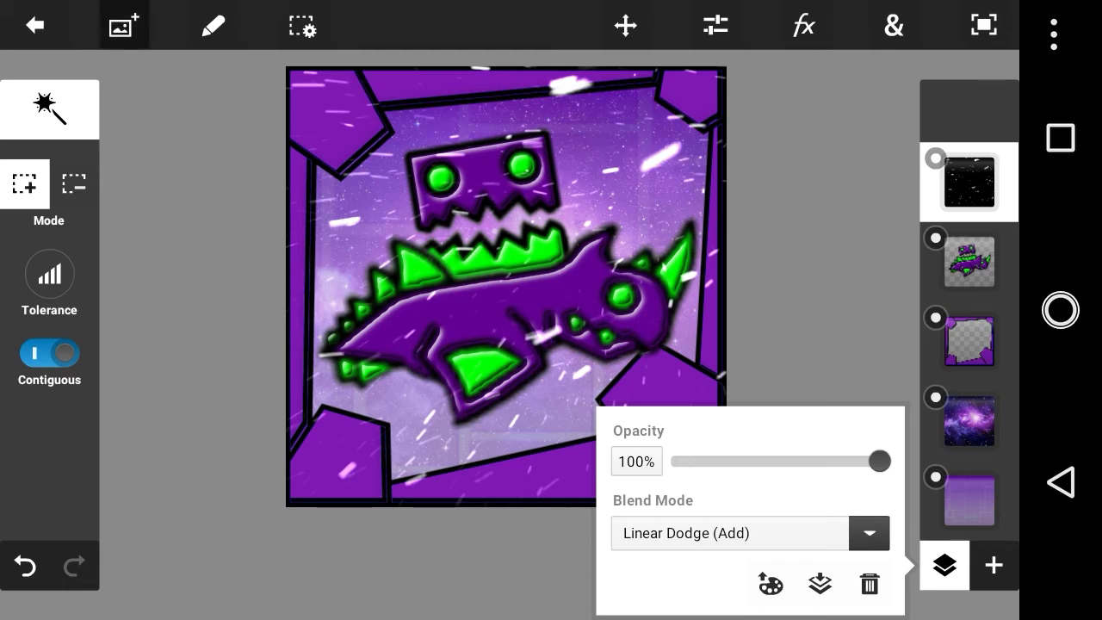
Add the falling-debris-png-3 image from the Download folder of the local photos as a new layer.
{"action": "left_click", "coordinate": [120, 25]}
{"action": "left_click", "coordinate": [101, 88]}
{"action": "left_click", "coordinate": [701, 376]}
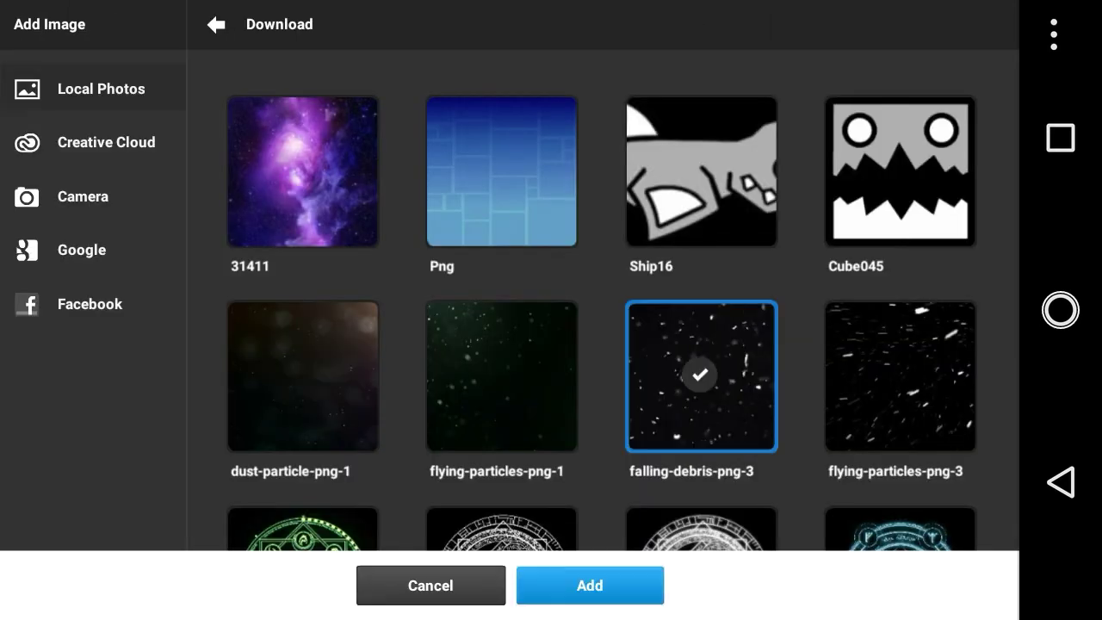
{"action": "left_click", "coordinate": [589, 585]}
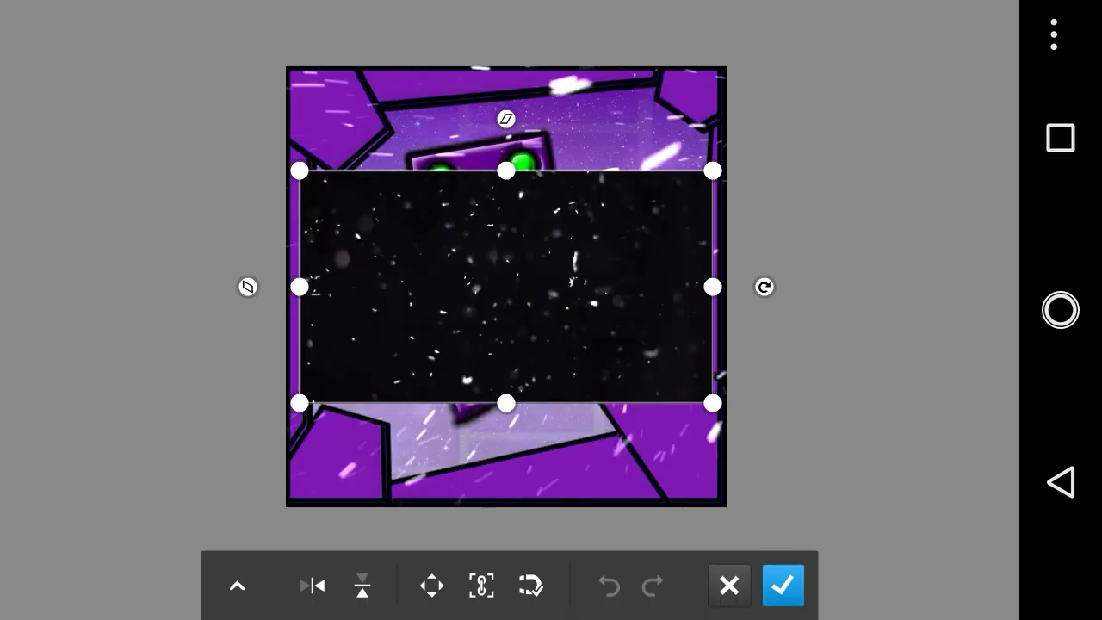
Enlarge, rotate to upright, widen and reposition the falling debris image until it covers the whole canvas, and apply the transformation.
{"action": "left_click_drag", "start_coordinate": [711, 403], "coordinate": [966, 544]}
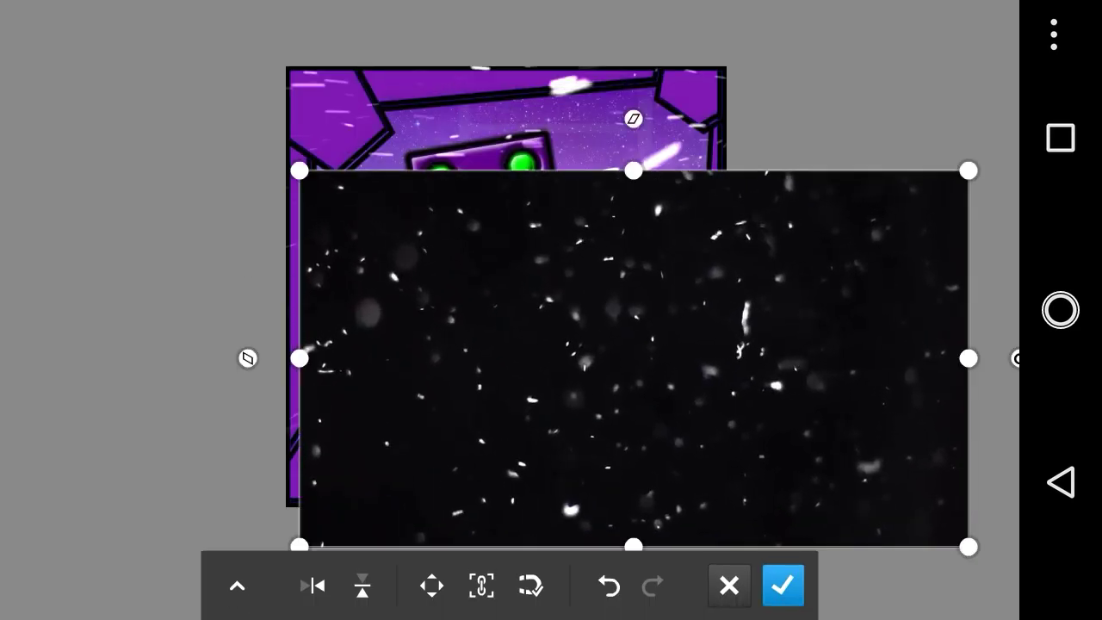
{"action": "left_click_drag", "start_coordinate": [1006, 357], "coordinate": [634, 611]}
{"action": "left_click_drag", "start_coordinate": [634, 358], "coordinate": [537, 400]}
{"action": "left_click_drag", "start_coordinate": [727, 67], "coordinate": [740, 42]}
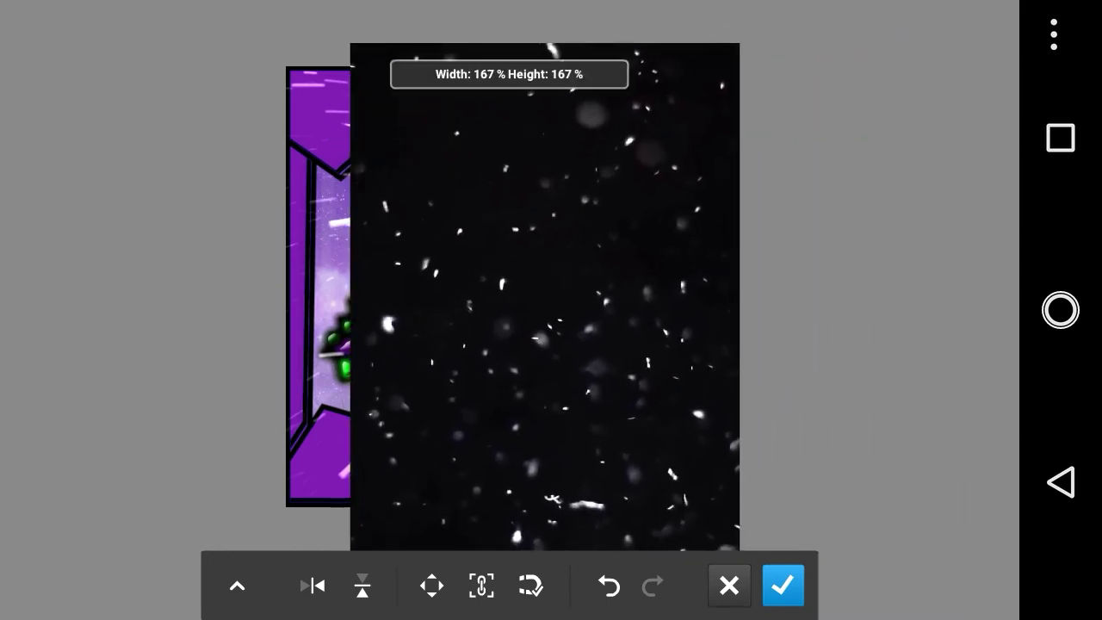
{"action": "left_click_drag", "start_coordinate": [545, 388], "coordinate": [479, 351]}
{"action": "left_click_drag", "start_coordinate": [674, 351], "coordinate": [779, 351]}
{"action": "left_click_drag", "start_coordinate": [532, 352], "coordinate": [562, 344]}
{"action": "left_click_drag", "start_coordinate": [562, 284], "coordinate": [540, 284]}
{"action": "left_click", "coordinate": [782, 586]}
Set the falling debris layer's opacity to 62% and its blend mode to Linear Dodge (Add).
{"action": "left_click", "coordinate": [947, 564]}
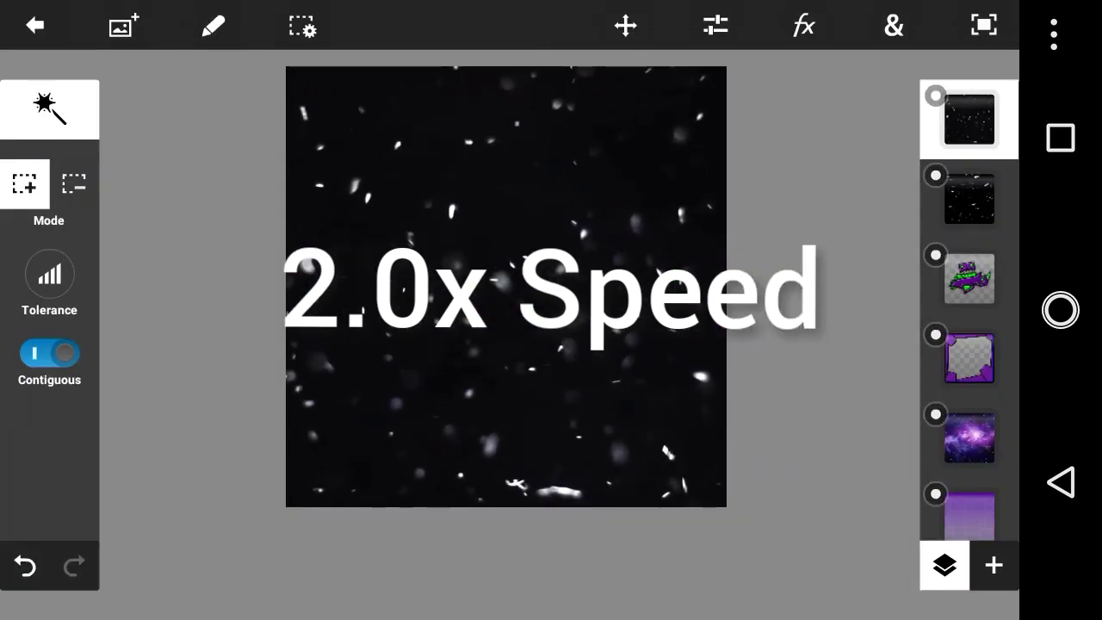
{"action": "left_click", "coordinate": [820, 584]}
{"action": "left_click", "coordinate": [509, 401]}
{"action": "left_click", "coordinate": [947, 565]}
{"action": "left_click", "coordinate": [868, 533]}
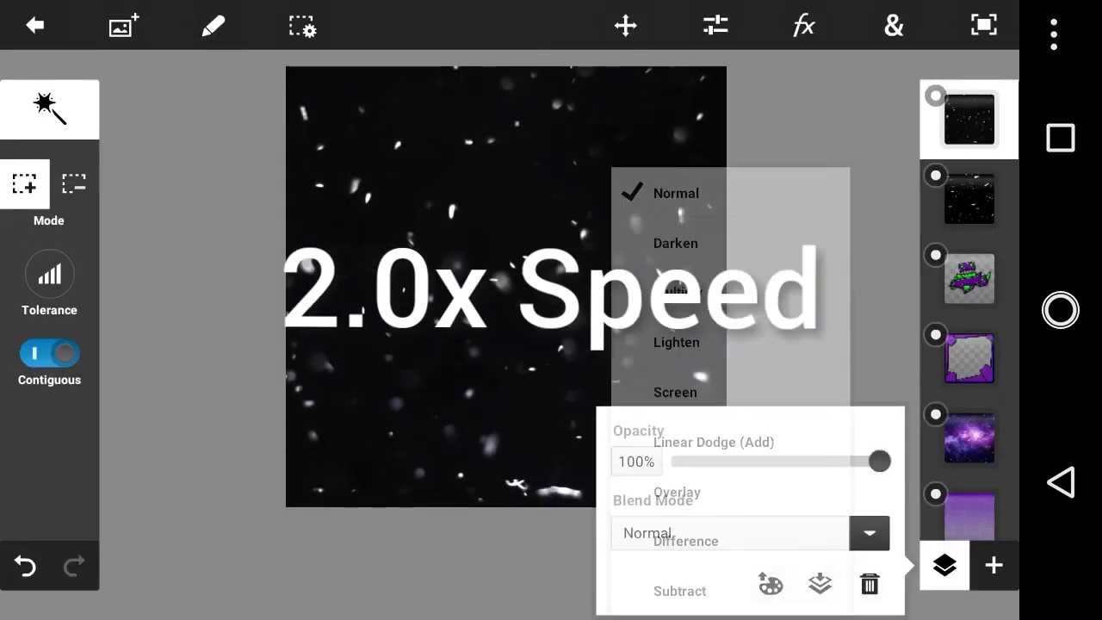
{"action": "left_click", "coordinate": [677, 270]}
{"action": "left_click_drag", "start_coordinate": [879, 461], "coordinate": [802, 461]}
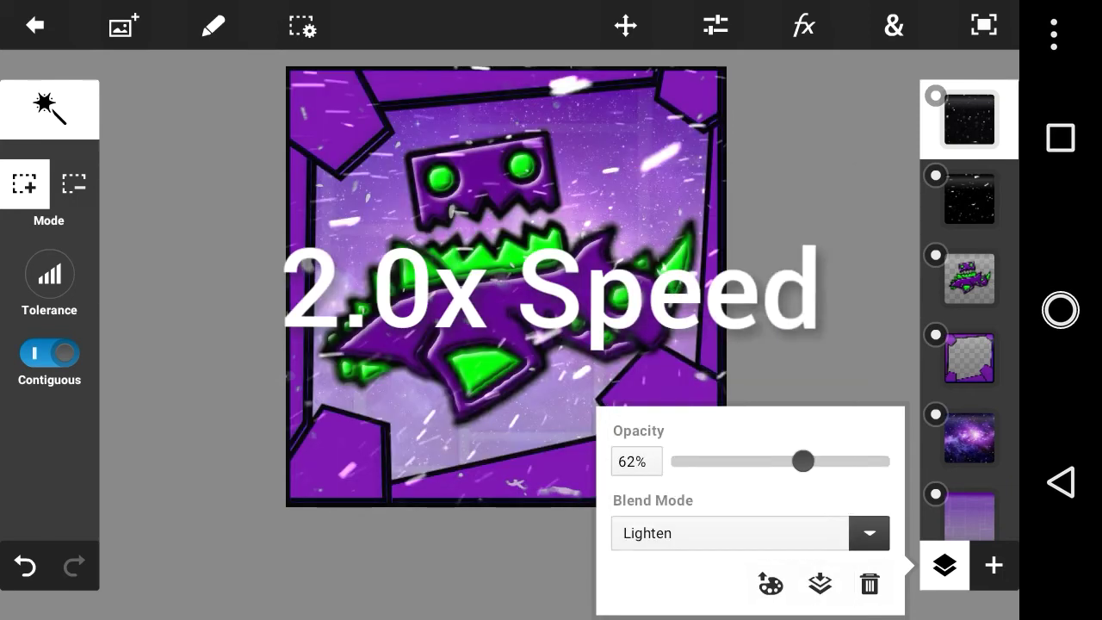
{"action": "left_click", "coordinate": [868, 533]}
{"action": "left_click", "coordinate": [679, 443]}
{"action": "left_click", "coordinate": [944, 565]}
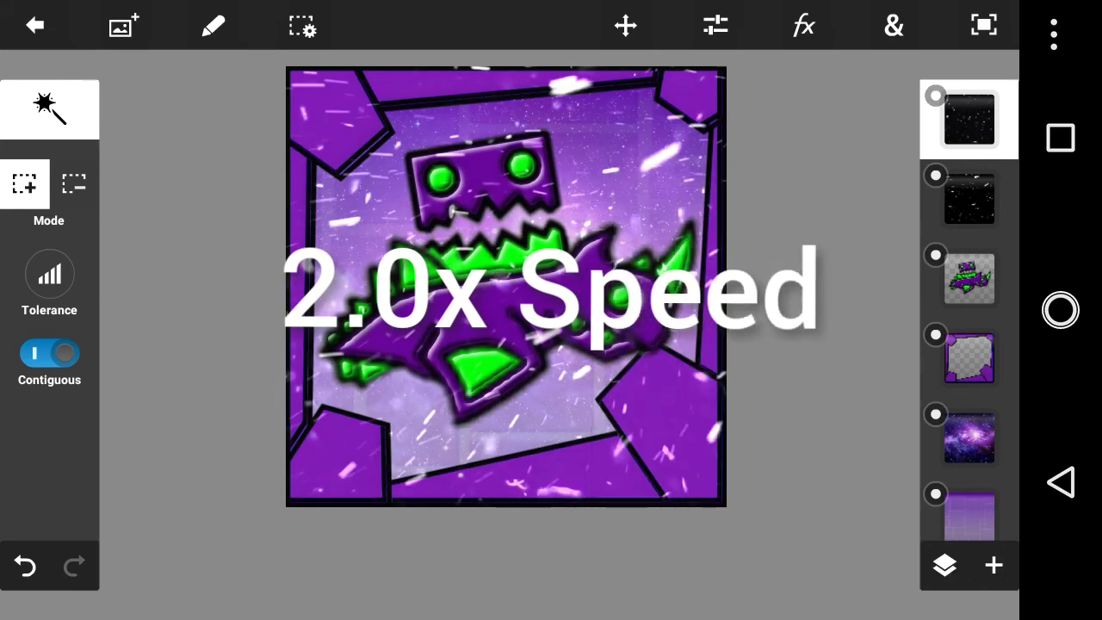
Add the flying-particles-png-1 image from the Download folder of the local photos as a new layer.
{"action": "left_click", "coordinate": [123, 27]}
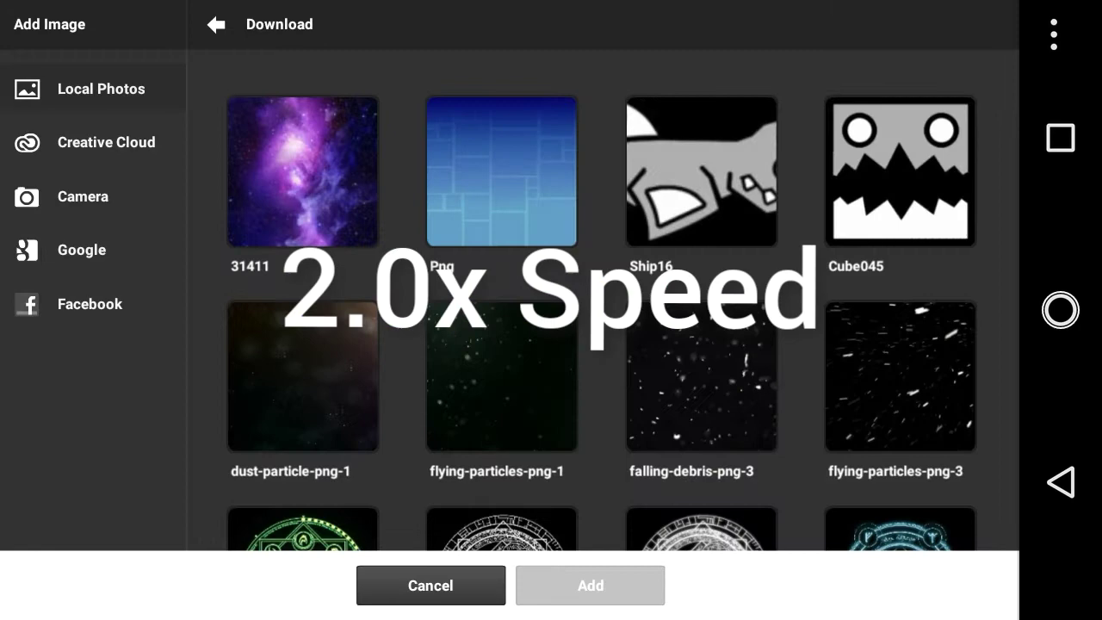
{"action": "left_click", "coordinate": [501, 376]}
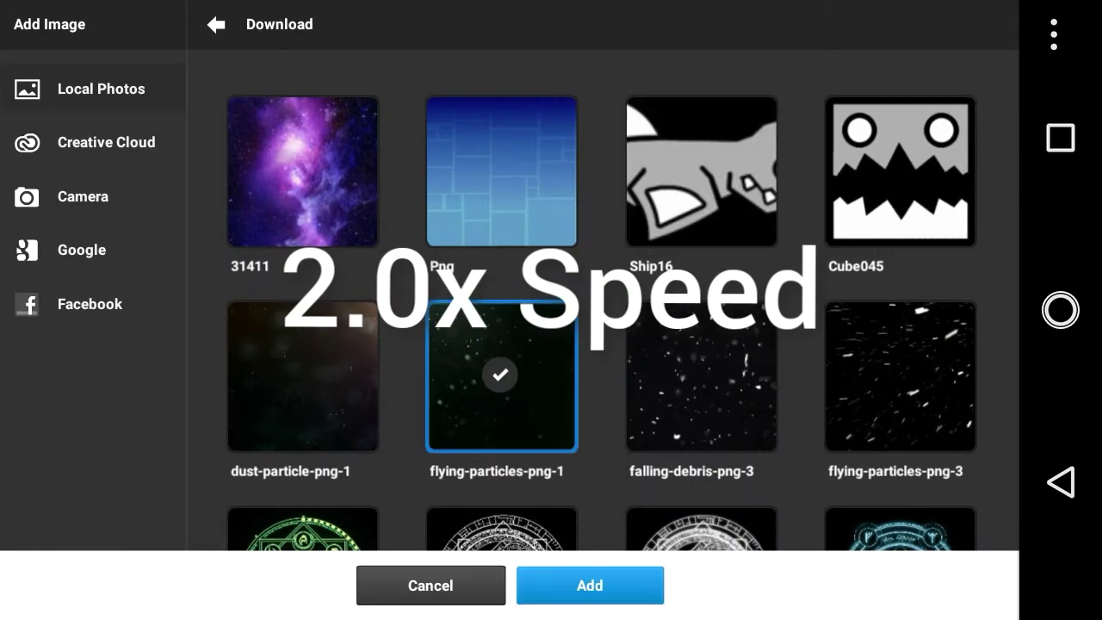
{"action": "left_click", "coordinate": [589, 585]}
Enlarge, rotate to upright, stretch and reposition the dark green particles image until it covers the canvas, and apply the transformation.
{"action": "left_click_drag", "start_coordinate": [714, 401], "coordinate": [917, 517]}
{"action": "left_click_drag", "start_coordinate": [969, 343], "coordinate": [608, 616]}
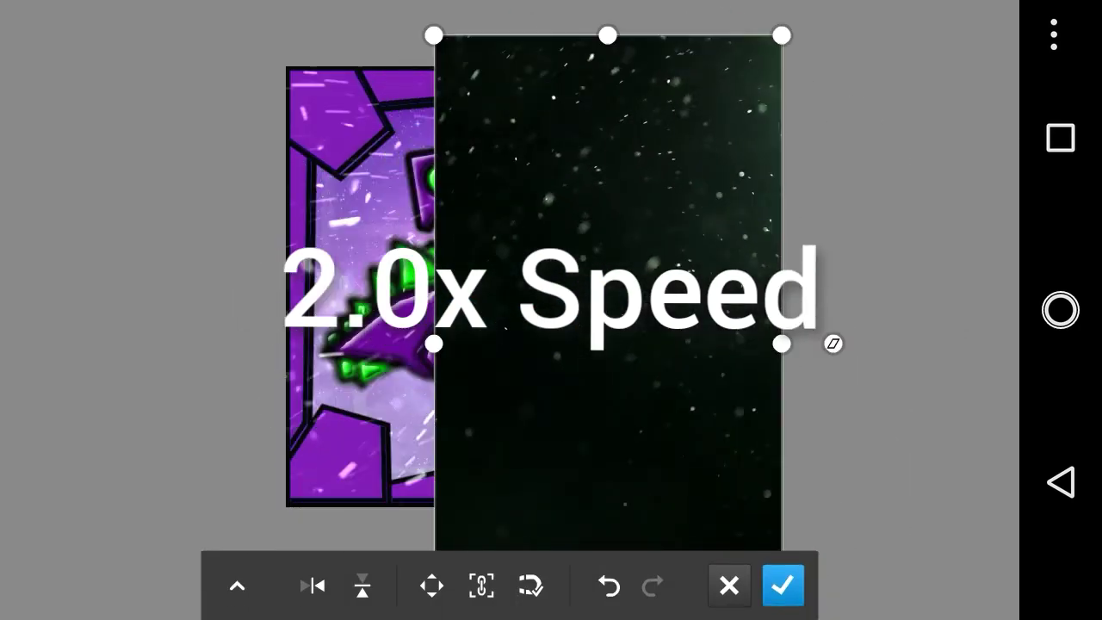
{"action": "left_click_drag", "start_coordinate": [781, 342], "coordinate": [909, 342]}
{"action": "left_click_drag", "start_coordinate": [671, 344], "coordinate": [505, 387]}
{"action": "left_click_drag", "start_coordinate": [742, 386], "coordinate": [667, 386]}
{"action": "left_click_drag", "start_coordinate": [468, 386], "coordinate": [527, 367]}
{"action": "left_click_drag", "start_coordinate": [725, 367], "coordinate": [780, 366]}
{"action": "left_click_drag", "start_coordinate": [554, 367], "coordinate": [506, 361]}
{"action": "left_click", "coordinate": [782, 586]}
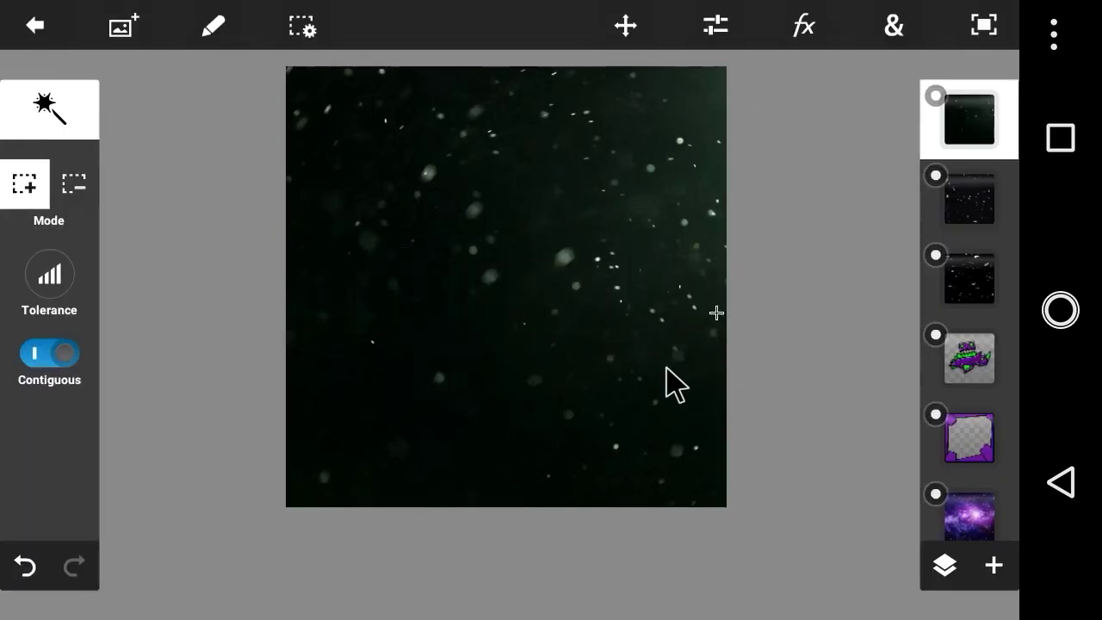
Try a Black & White adjustment with blue-channel Levels on the dark green particles layer, and undo the conversion.
{"action": "left_click", "coordinate": [716, 26]}
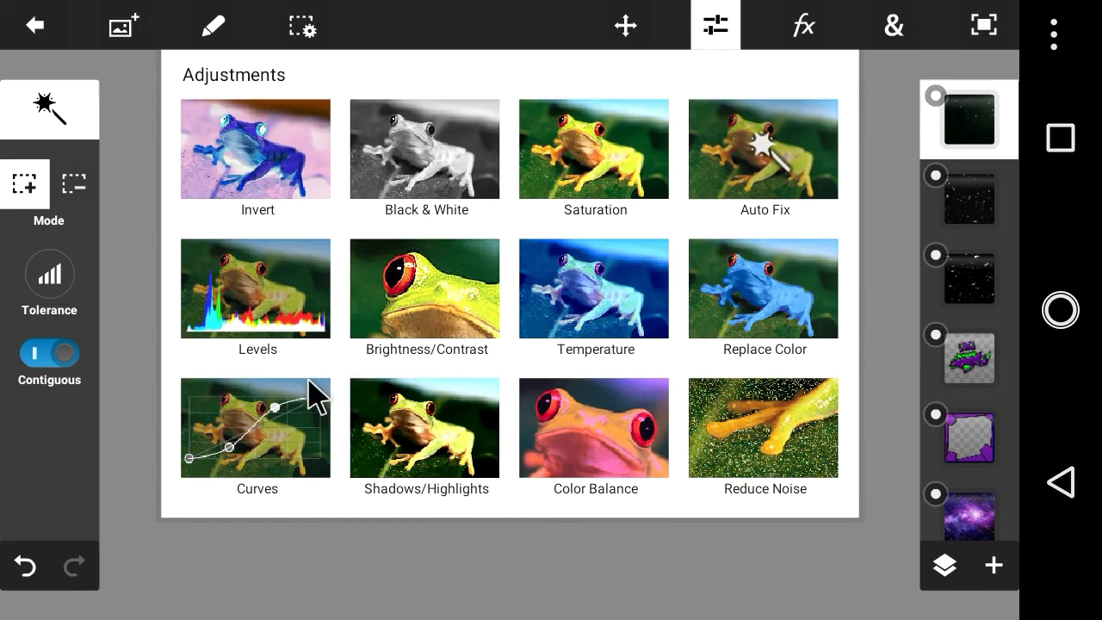
{"action": "left_click", "coordinate": [452, 167]}
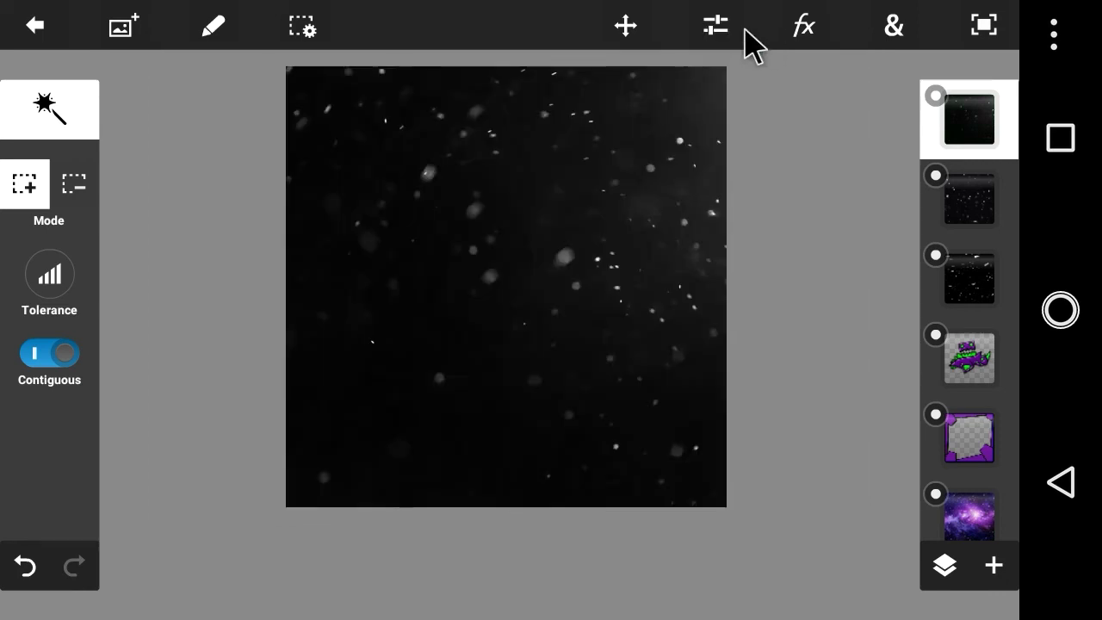
{"action": "left_click", "coordinate": [706, 39]}
{"action": "left_click", "coordinate": [284, 289]}
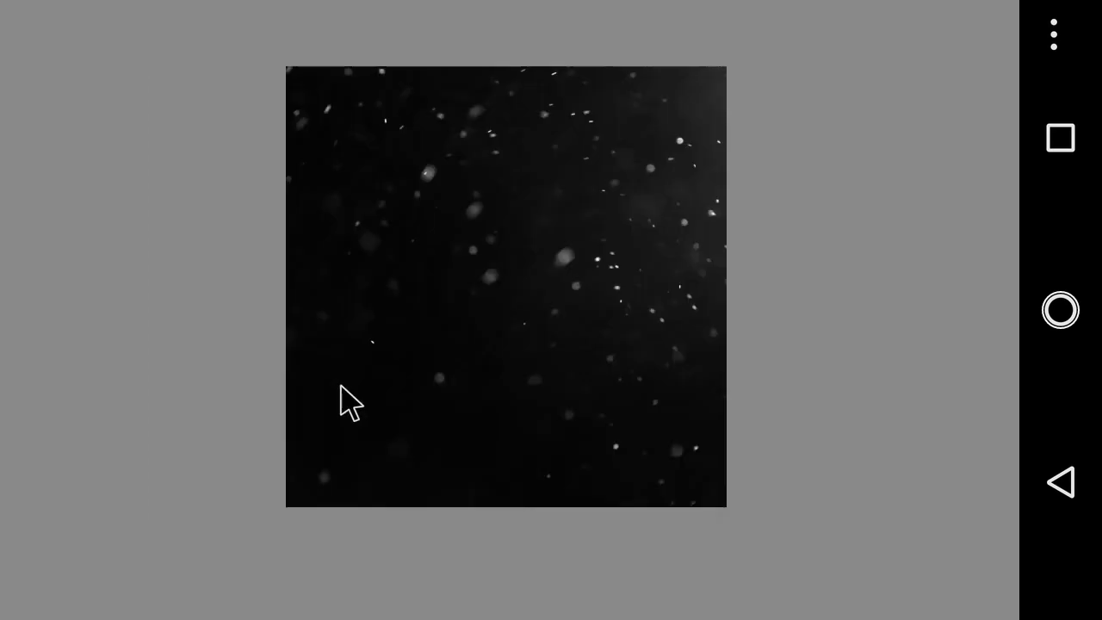
{"action": "left_click", "coordinate": [272, 586]}
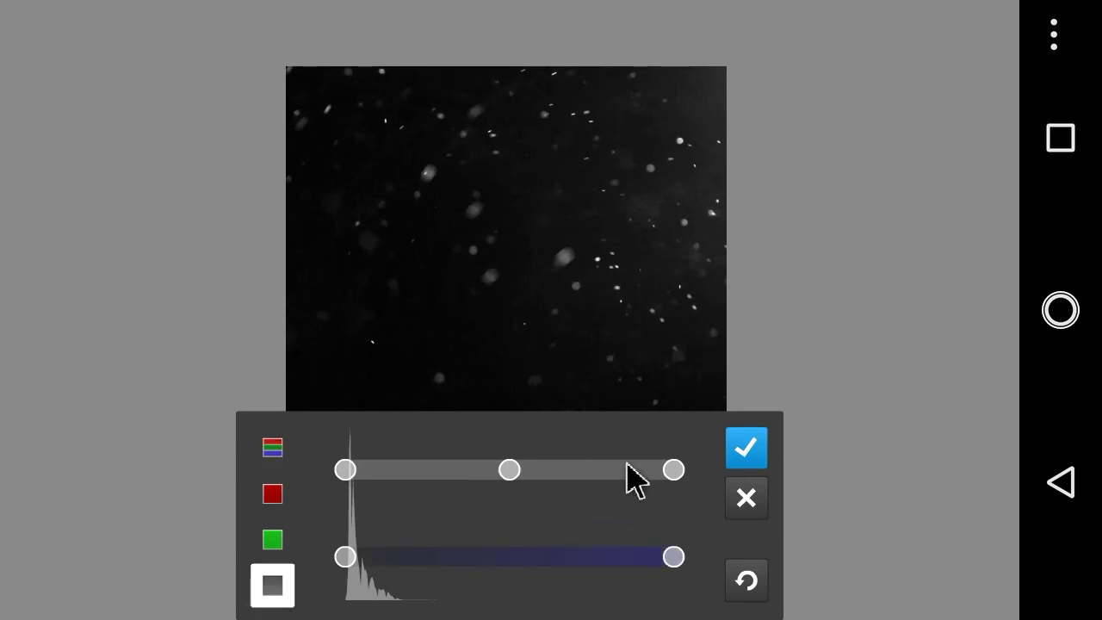
{"action": "left_click", "coordinate": [745, 499]}
{"action": "left_click", "coordinate": [27, 570]}
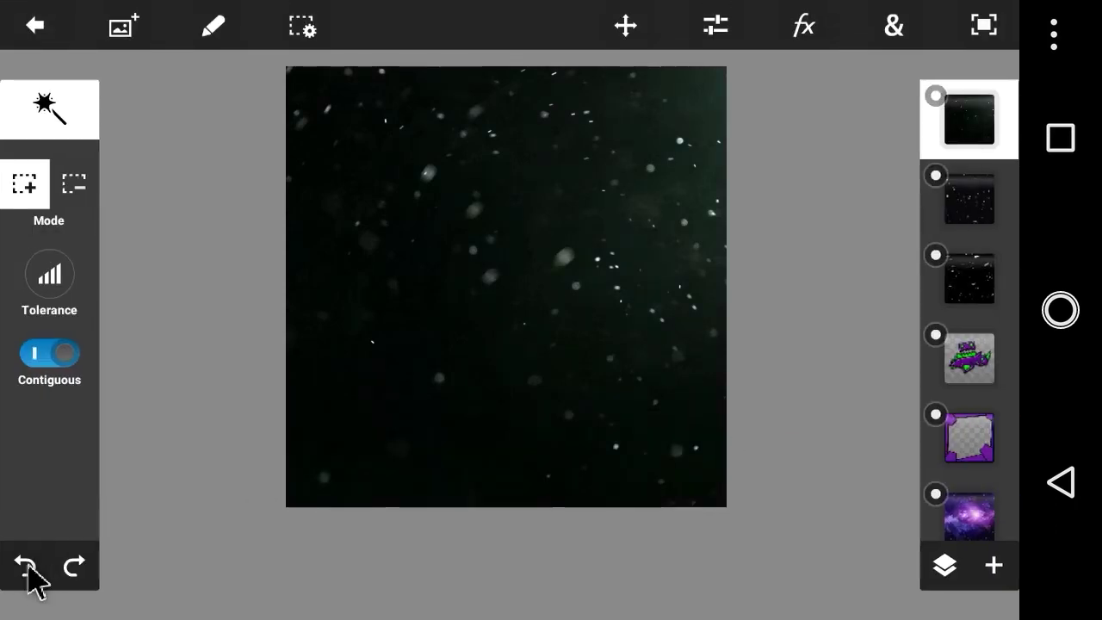
Tint the dark green particles layer purple by adjusting its blue, green and red channels in Levels, and apply the adjustment.
{"action": "left_click", "coordinate": [725, 39]}
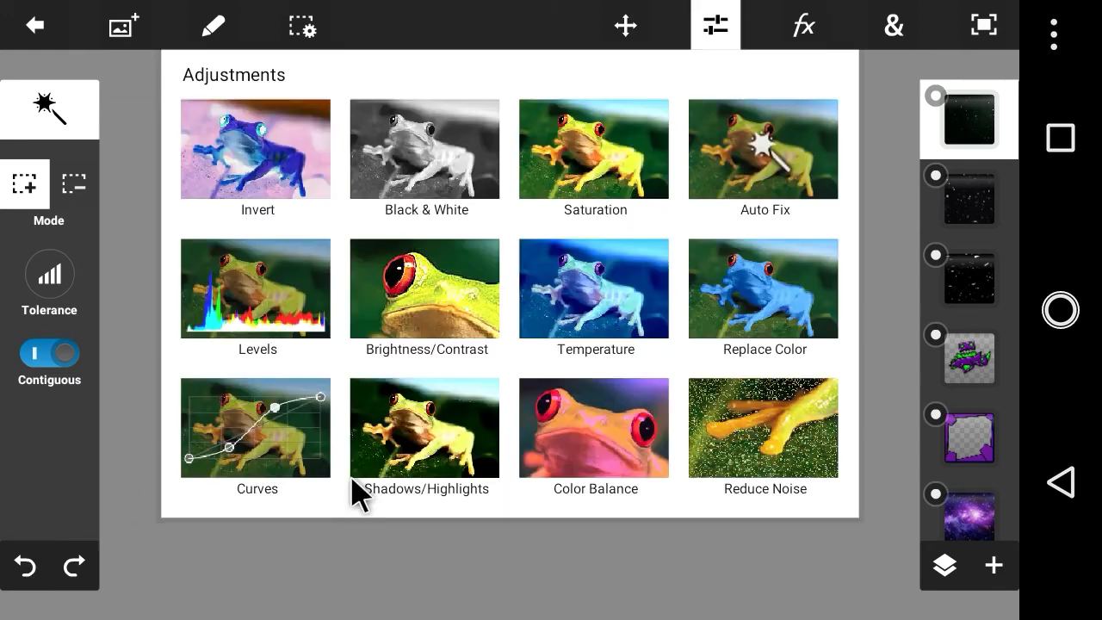
{"action": "left_click", "coordinate": [296, 303]}
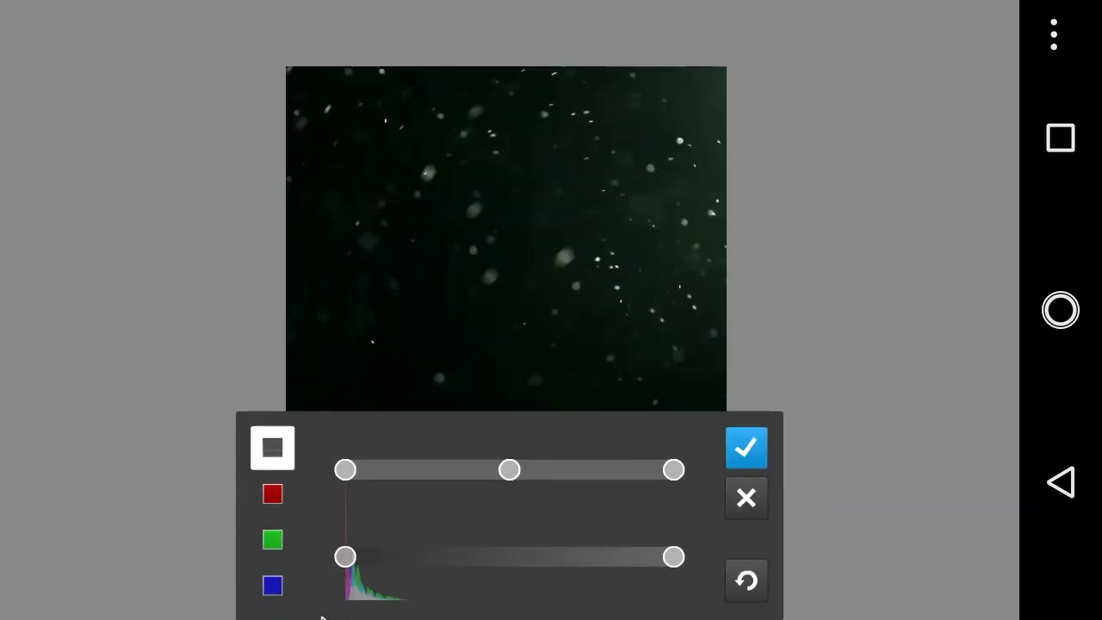
{"action": "left_click", "coordinate": [272, 589]}
{"action": "left_click_drag", "start_coordinate": [672, 469], "coordinate": [731, 499]}
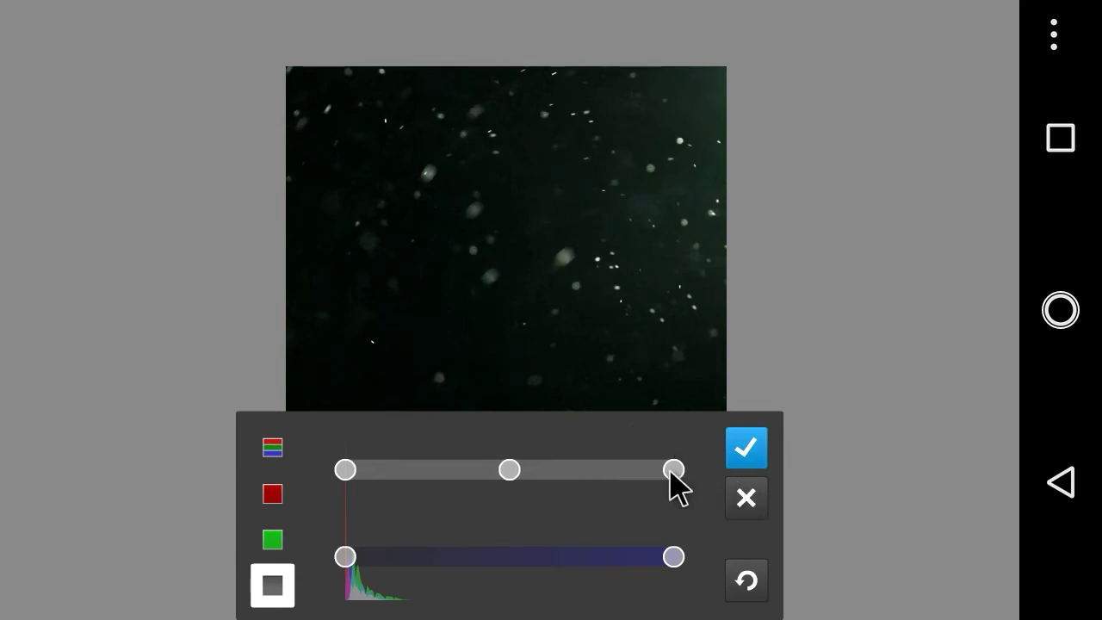
{"action": "mouse_move", "coordinate": [670, 471]}
{"action": "left_mouse_down"}
{"action": "mouse_move", "coordinate": [580, 482]}
{"action": "mouse_move", "coordinate": [674, 472]}
{"action": "left_mouse_up"}
{"action": "left_click_drag", "start_coordinate": [673, 557], "coordinate": [855, 556]}
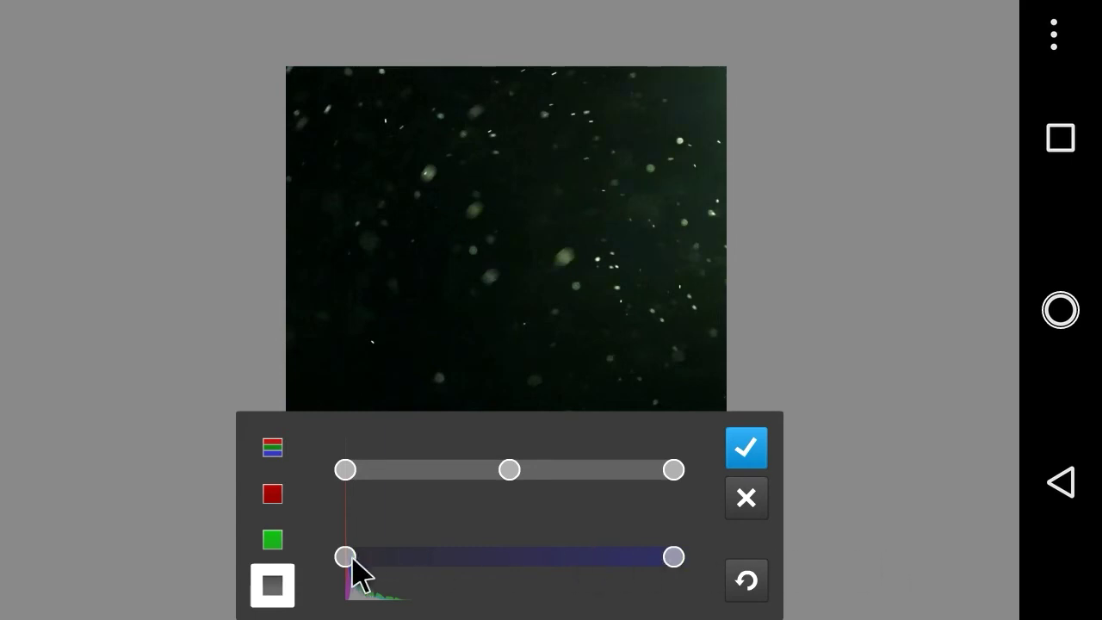
{"action": "mouse_move", "coordinate": [352, 558]}
{"action": "left_mouse_down"}
{"action": "mouse_move", "coordinate": [437, 555]}
{"action": "mouse_move", "coordinate": [345, 560]}
{"action": "left_mouse_up"}
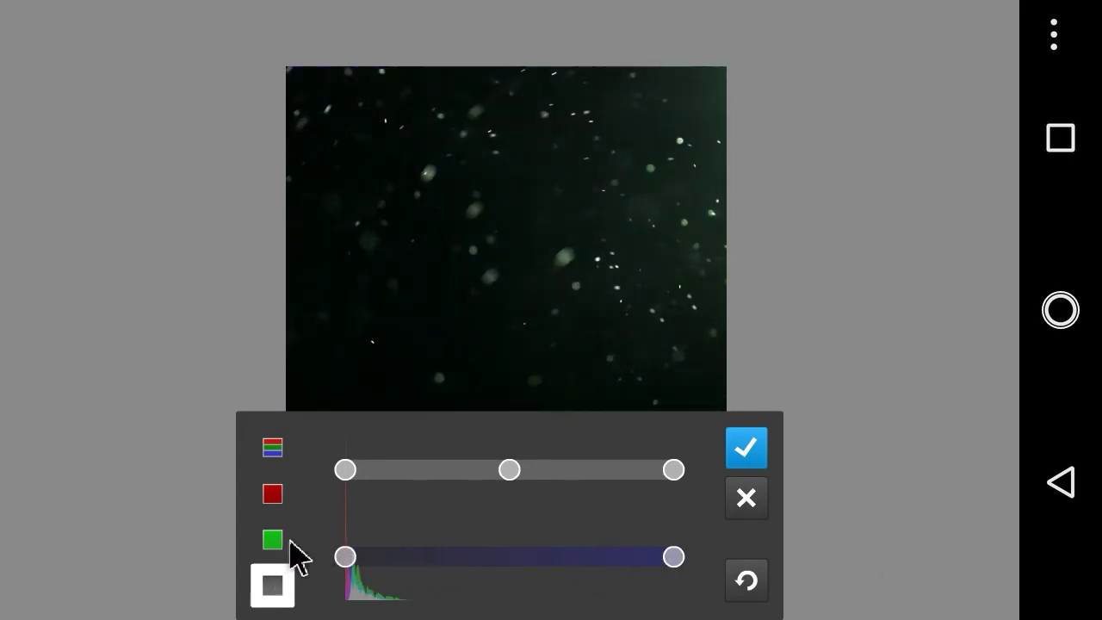
{"action": "left_click", "coordinate": [280, 541]}
{"action": "left_click", "coordinate": [272, 493]}
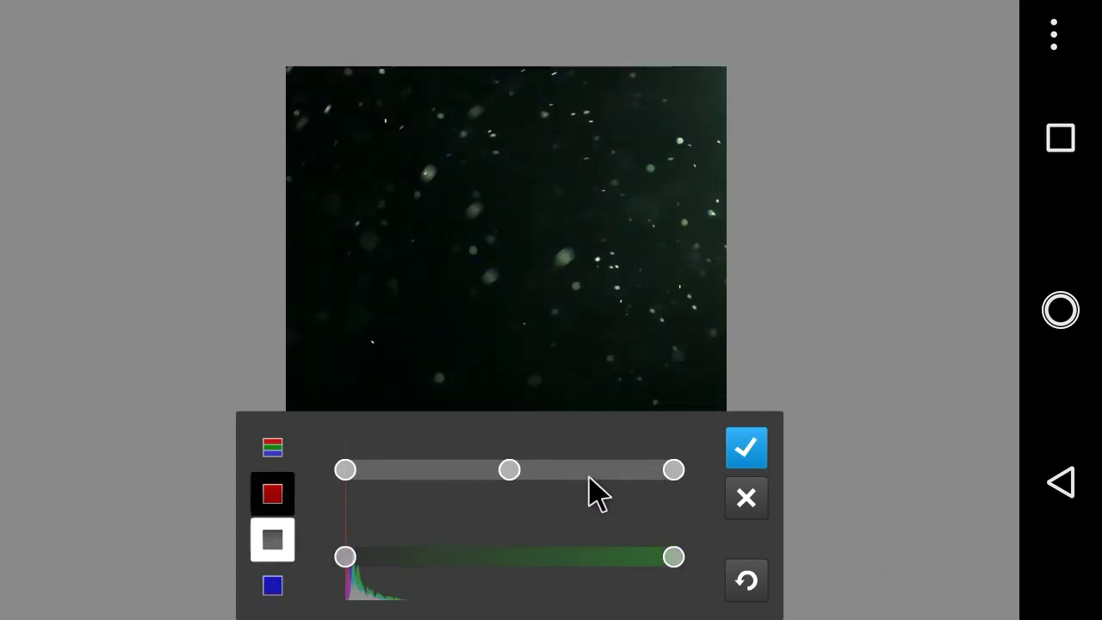
{"action": "left_click_drag", "start_coordinate": [673, 469], "coordinate": [689, 519]}
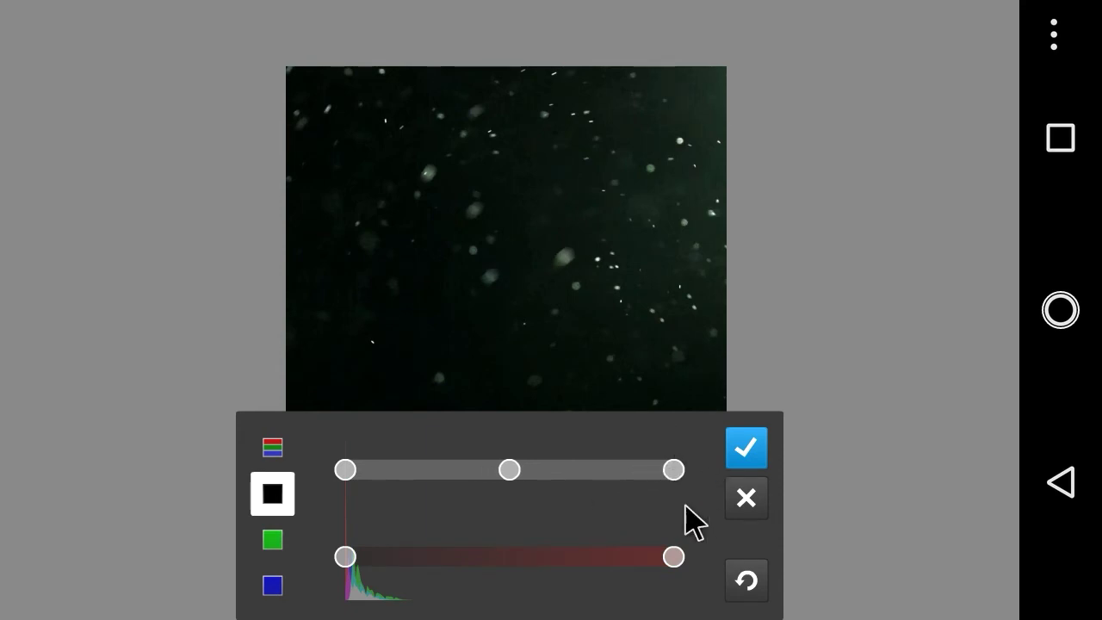
{"action": "left_click_drag", "start_coordinate": [345, 470], "coordinate": [245, 471]}
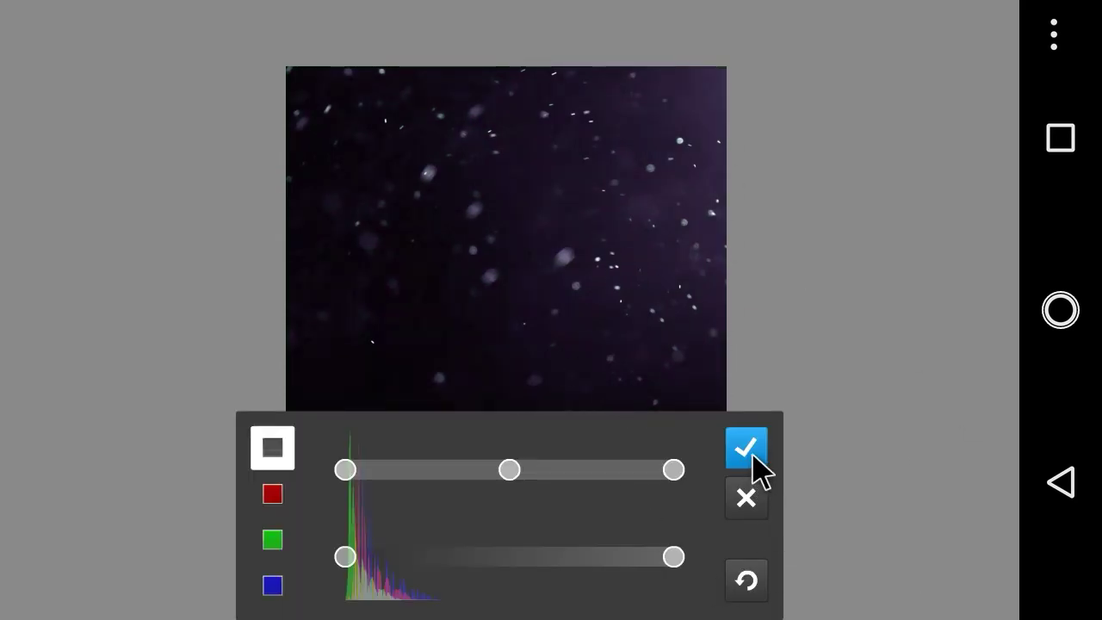
{"action": "left_click", "coordinate": [747, 452]}
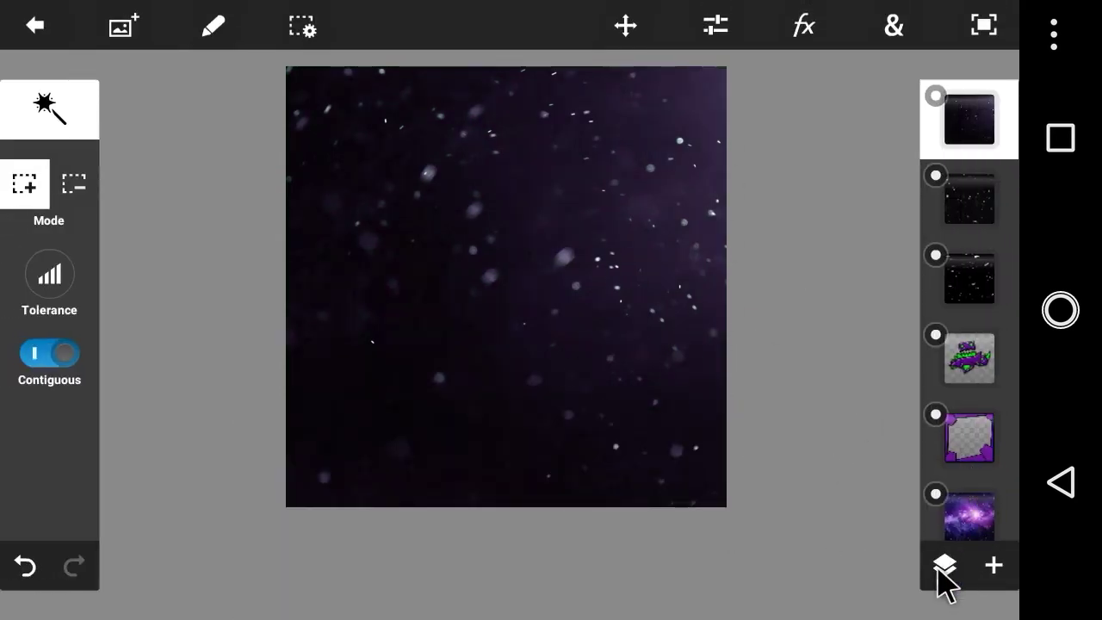
Compare Overlay, Screen and Lighten on the purple particles layer, and set its blend mode to Linear Dodge (Add).
{"action": "left_click", "coordinate": [943, 571]}
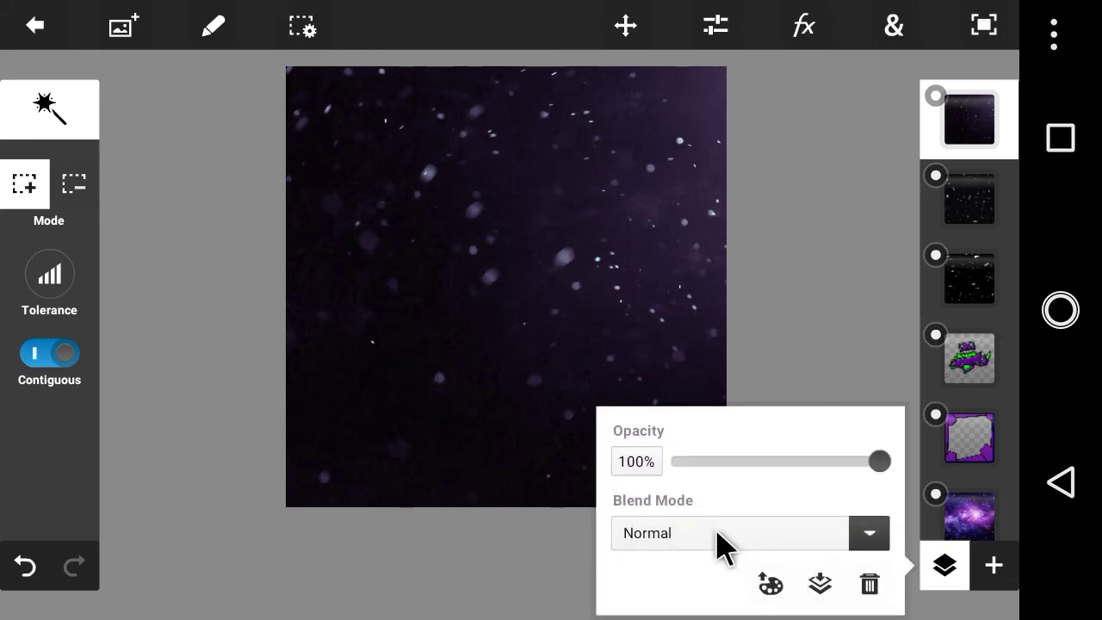
{"action": "left_click", "coordinate": [723, 534]}
{"action": "left_click", "coordinate": [718, 514]}
{"action": "left_click", "coordinate": [721, 544]}
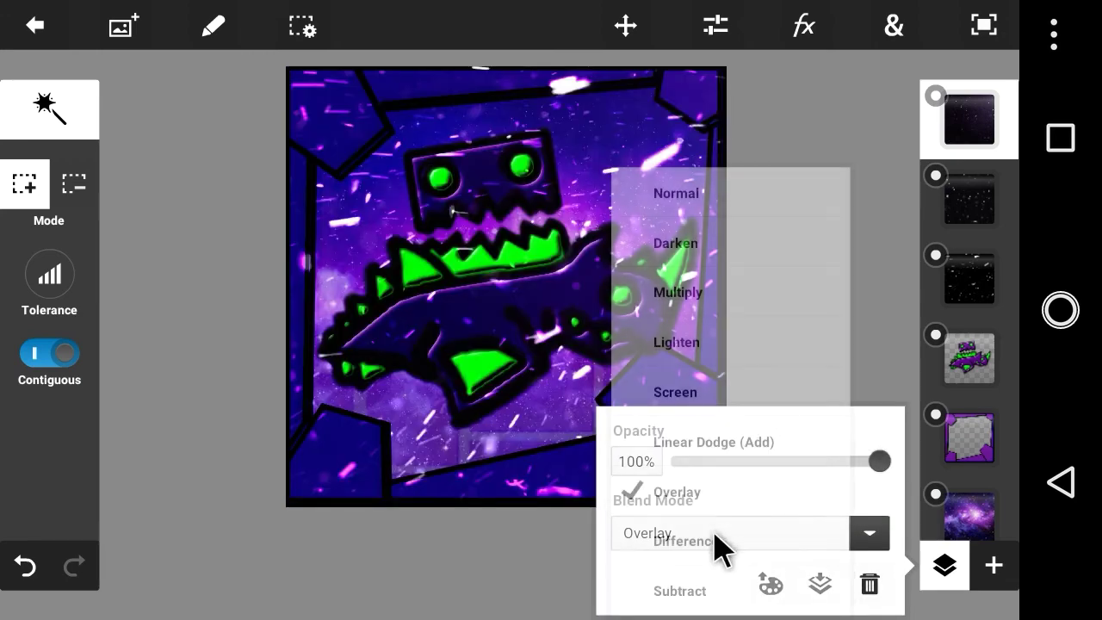
{"action": "left_click", "coordinate": [727, 454]}
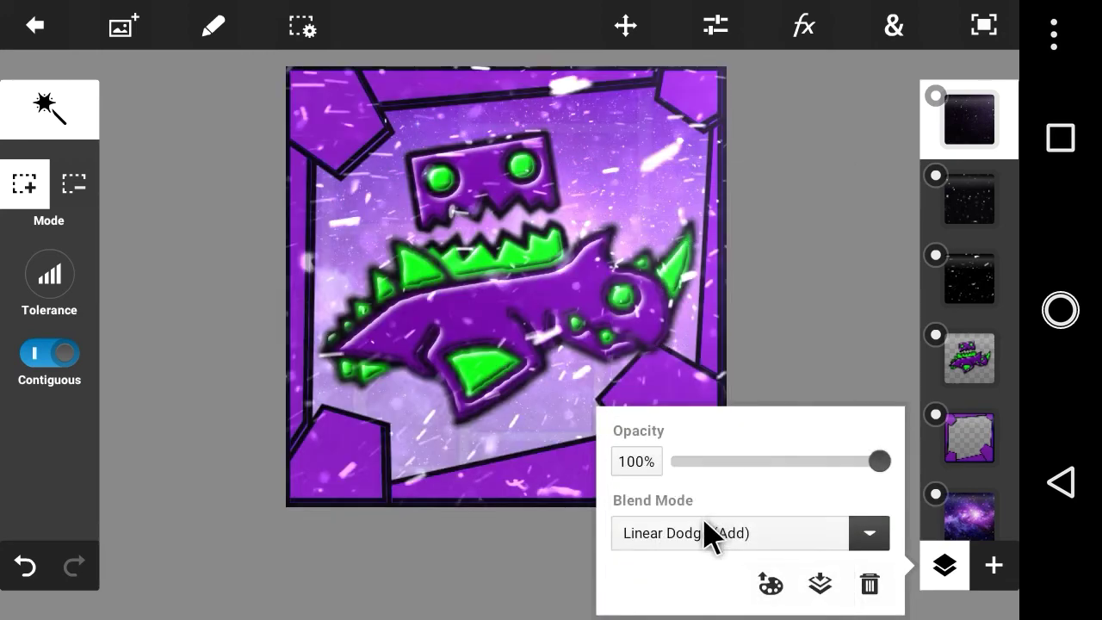
{"action": "left_click", "coordinate": [704, 527]}
{"action": "left_click", "coordinate": [680, 393]}
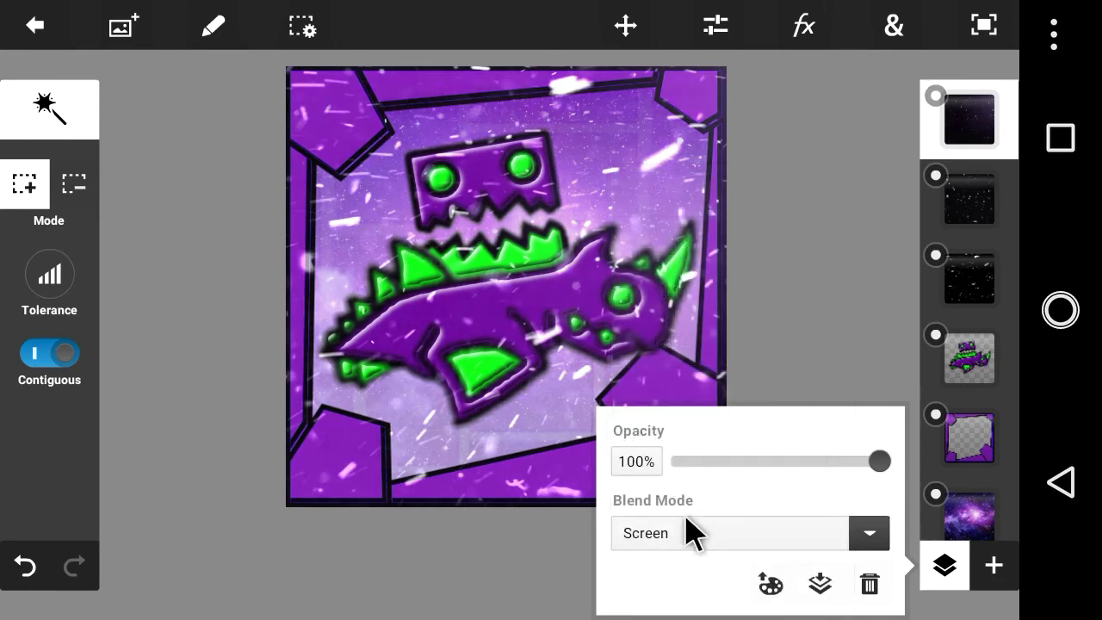
{"action": "left_click", "coordinate": [692, 532]}
{"action": "left_click", "coordinate": [685, 353]}
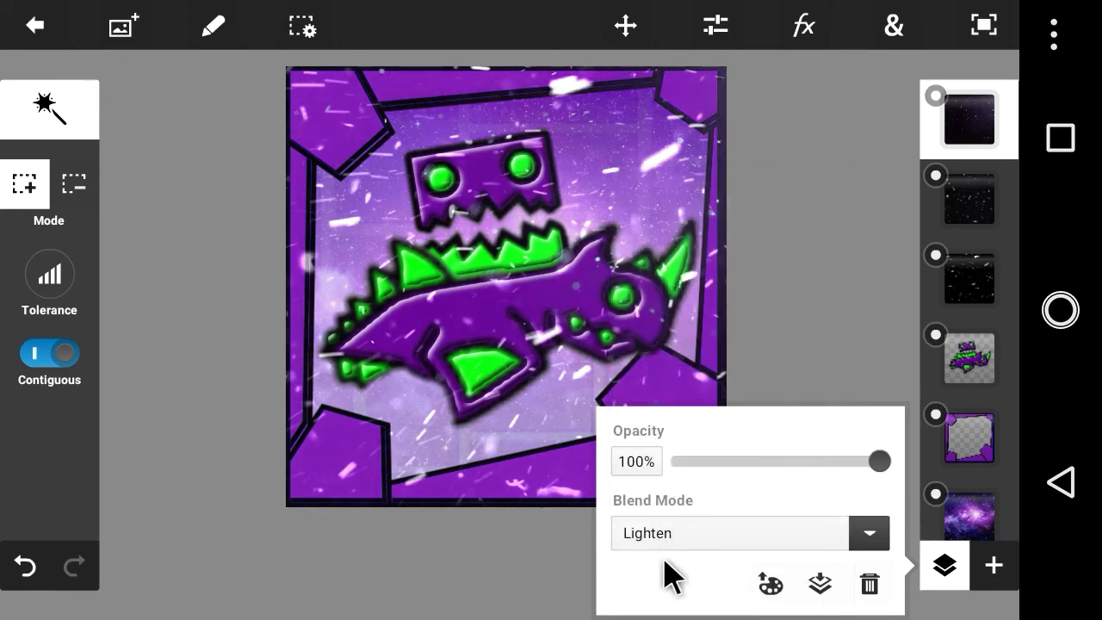
{"action": "left_click", "coordinate": [680, 533]}
{"action": "left_click", "coordinate": [714, 443]}
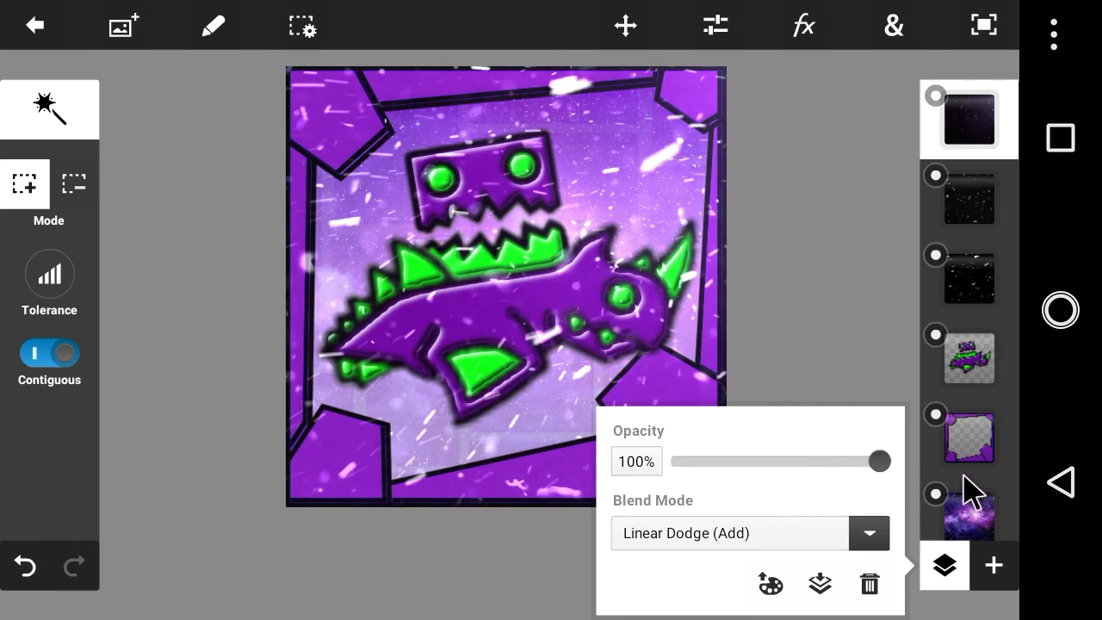
Darken the bottom purple background layer in Levels by raising the black input and lowering the white output, and apply the adjustment.
{"action": "left_click", "coordinate": [943, 502]}
{"action": "left_click", "coordinate": [943, 500]}
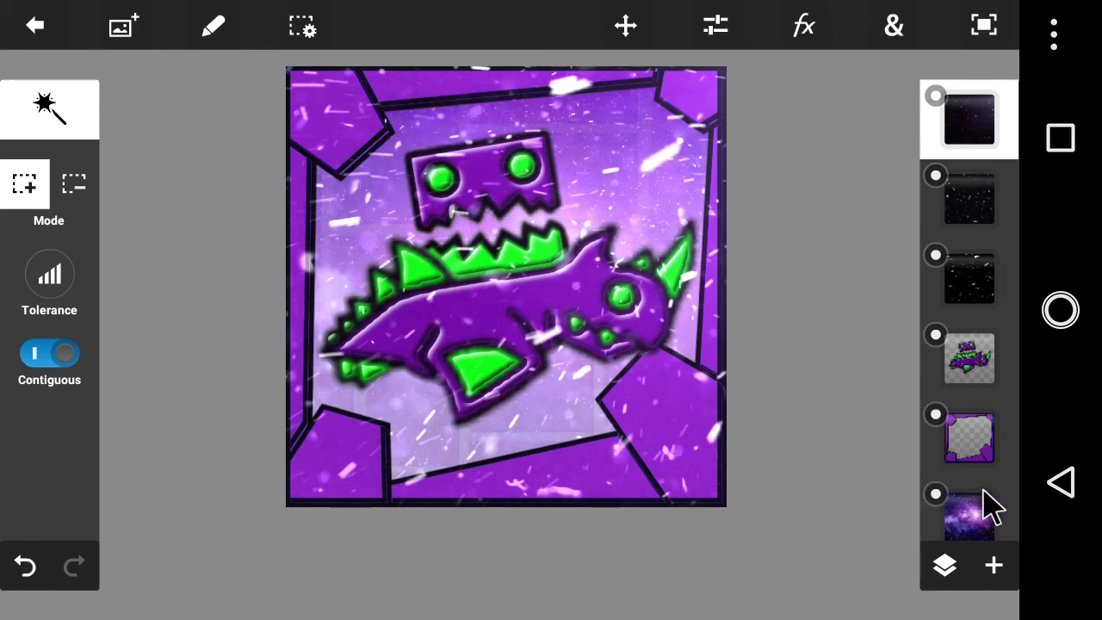
{"action": "scroll", "coordinate": [990, 508], "scroll_direction": "down", "scroll_amount": 2}
{"action": "left_click", "coordinate": [972, 492]}
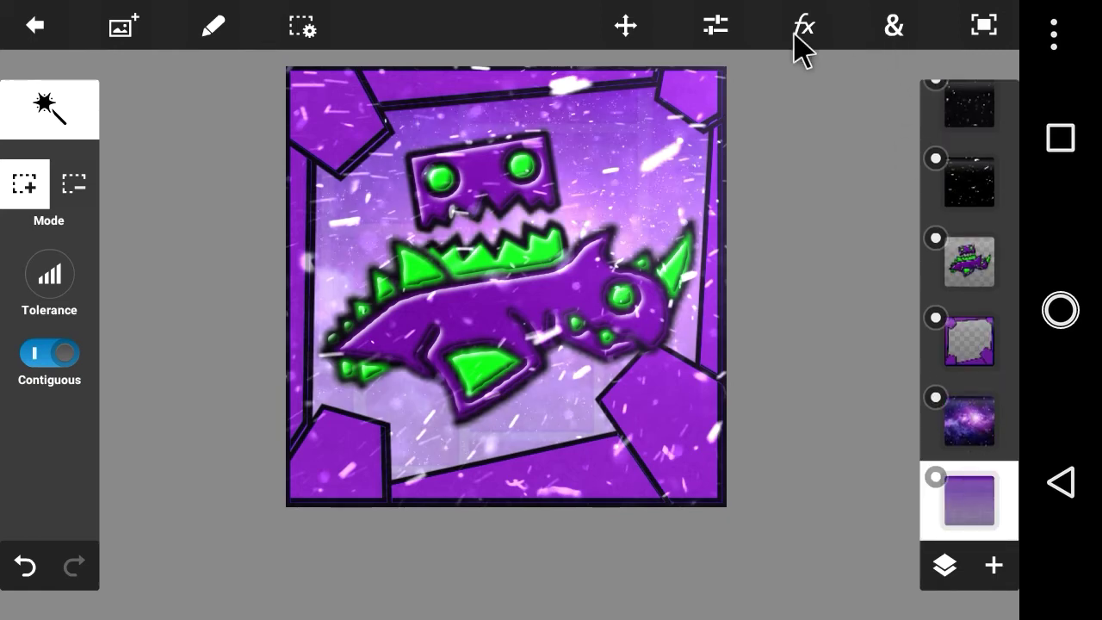
{"action": "left_click", "coordinate": [715, 31]}
{"action": "left_click", "coordinate": [293, 322]}
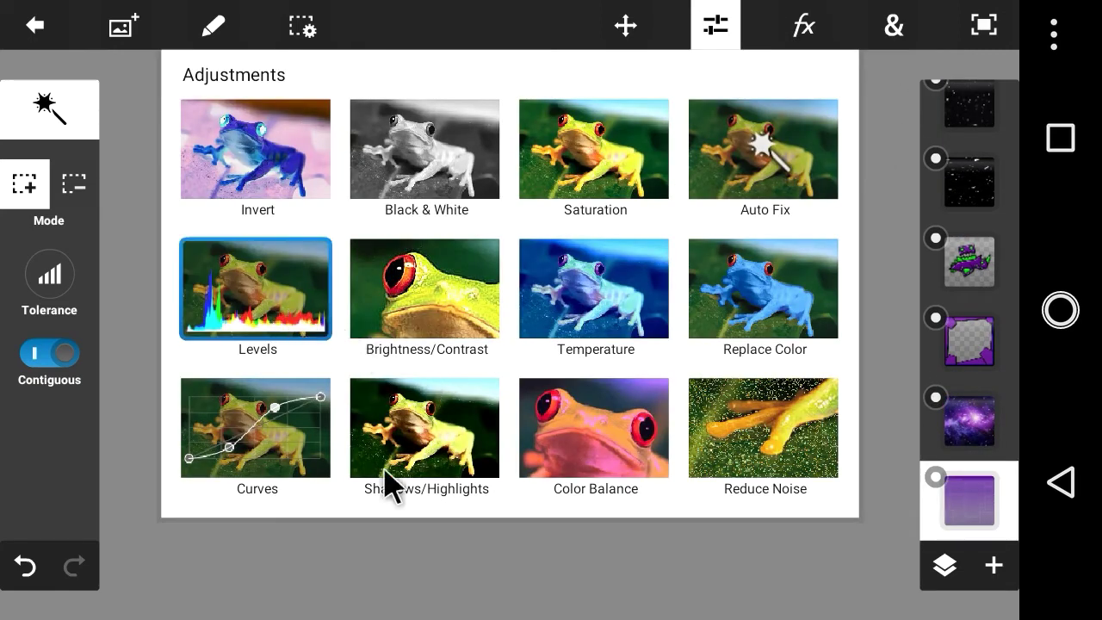
{"action": "left_click_drag", "start_coordinate": [654, 469], "coordinate": [725, 480]}
{"action": "left_click_drag", "start_coordinate": [542, 479], "coordinate": [389, 482]}
{"action": "left_click_drag", "start_coordinate": [673, 557], "coordinate": [578, 560]}
{"action": "mouse_move", "coordinate": [344, 557]}
{"action": "left_mouse_down"}
{"action": "mouse_move", "coordinate": [405, 559]}
{"action": "mouse_move", "coordinate": [344, 560]}
{"action": "left_mouse_up"}
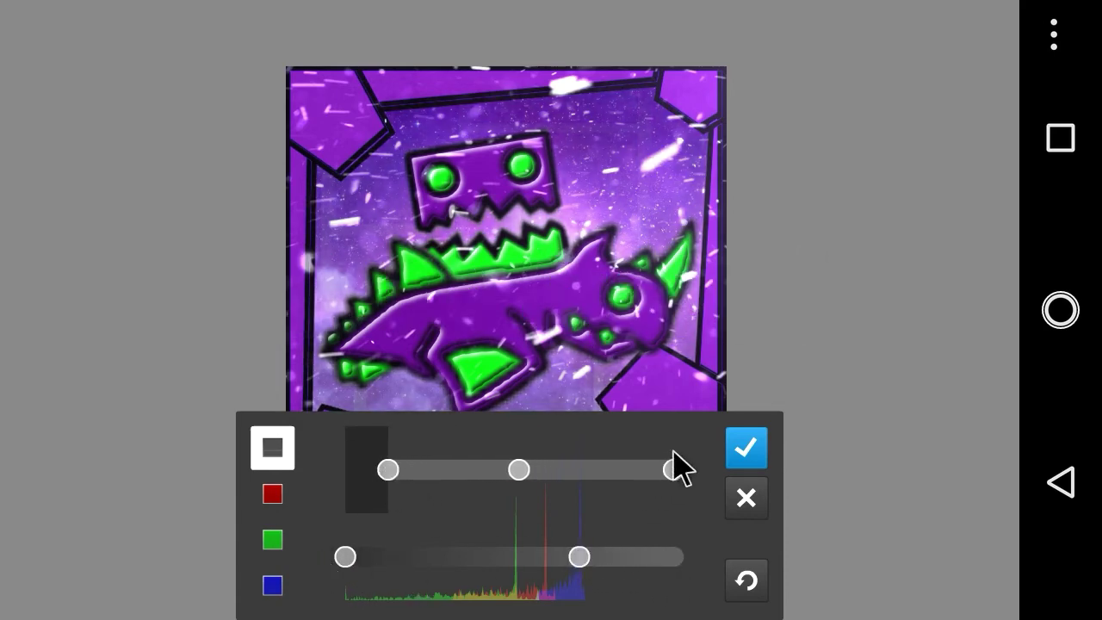
{"action": "left_click", "coordinate": [738, 452]}
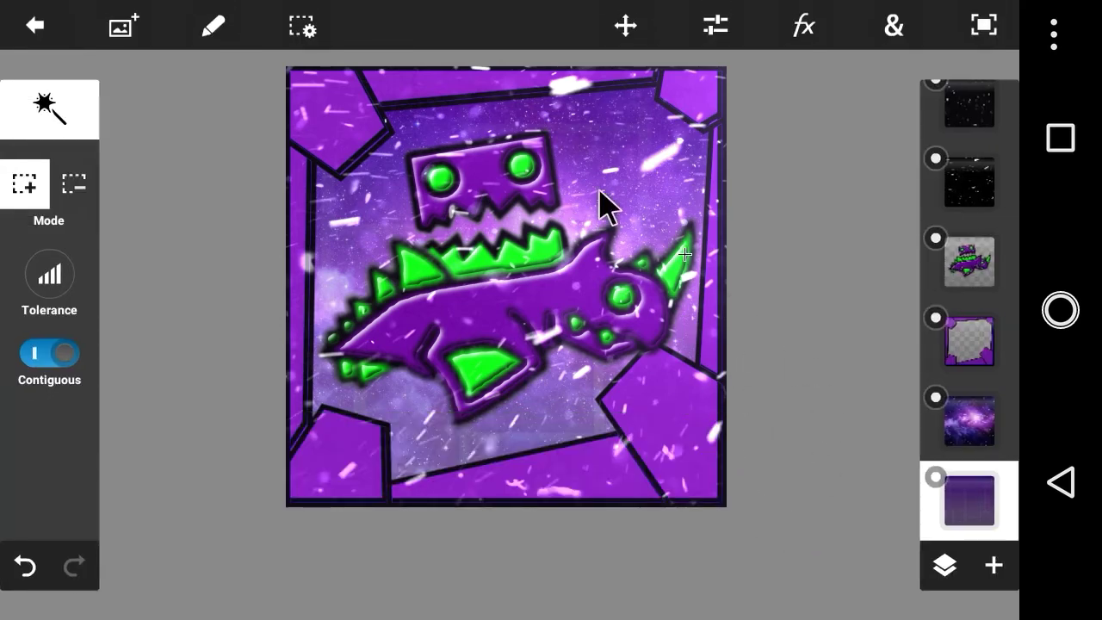
Add the dust-particle-png-1 image, enlarge it, rotate it so its glow sits at the upper-left corner, cover the canvas and apply.
{"action": "left_click", "coordinate": [110, 32]}
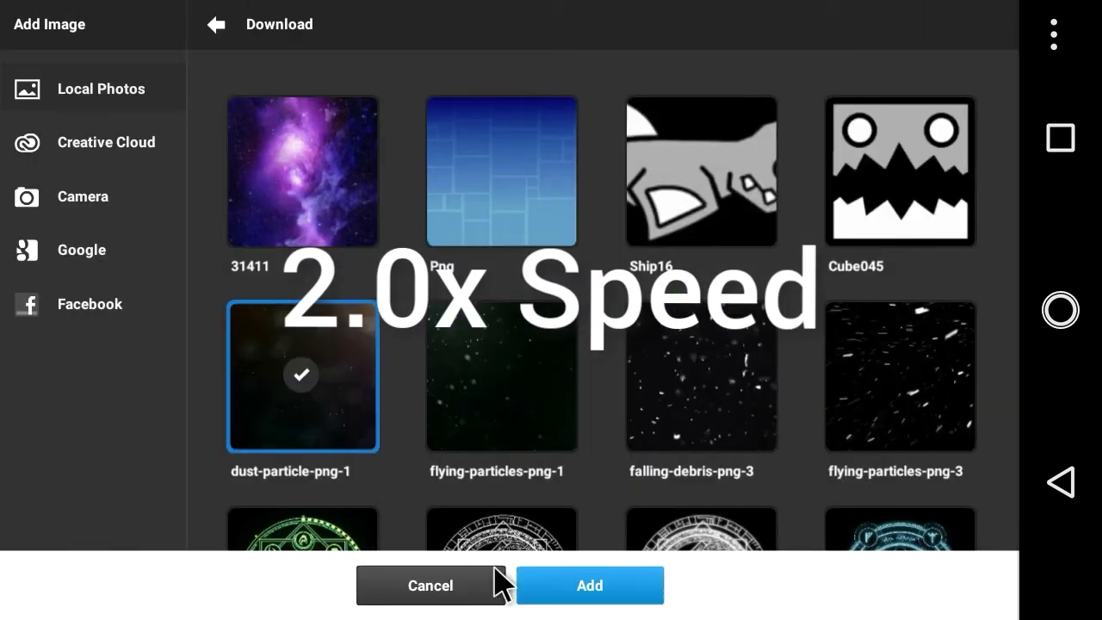
{"action": "left_click", "coordinate": [525, 583]}
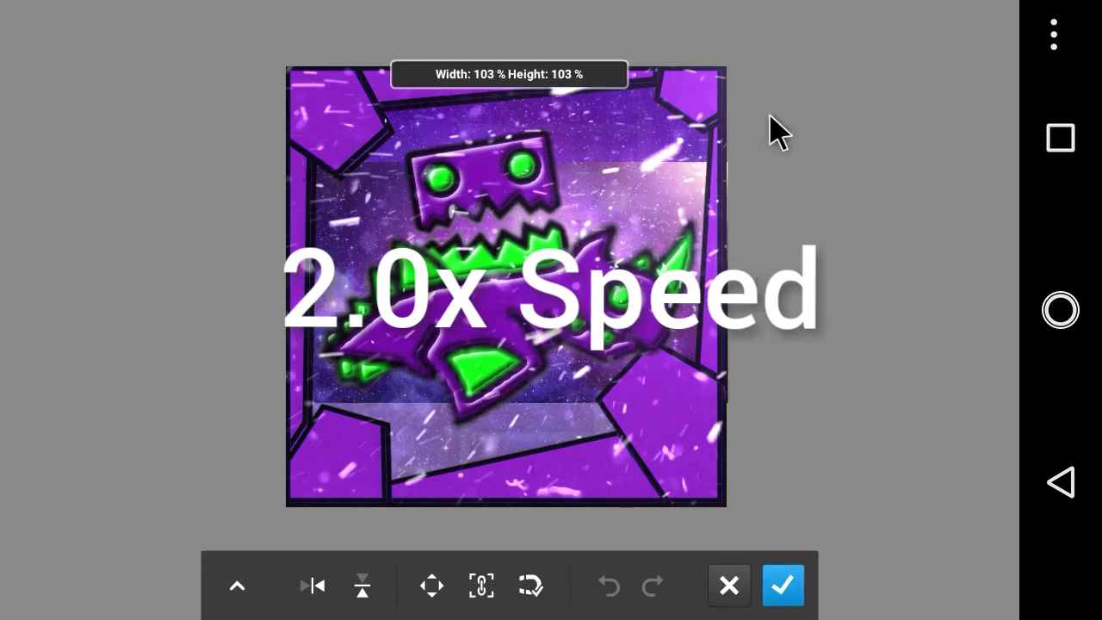
{"action": "left_click_drag", "start_coordinate": [771, 116], "coordinate": [844, 93]}
{"action": "left_click_drag", "start_coordinate": [811, 216], "coordinate": [295, 215]}
{"action": "left_click_drag", "start_coordinate": [218, 273], "coordinate": [189, 290]}
{"action": "left_click_drag", "start_coordinate": [349, 246], "coordinate": [101, 108]}
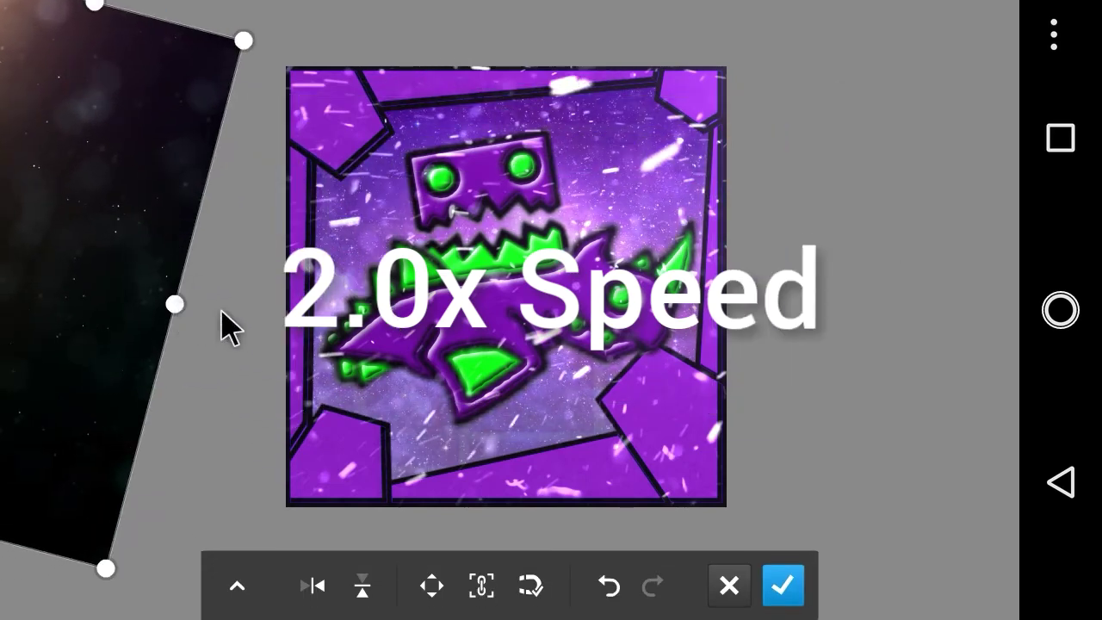
{"action": "left_click_drag", "start_coordinate": [228, 326], "coordinate": [295, 243]}
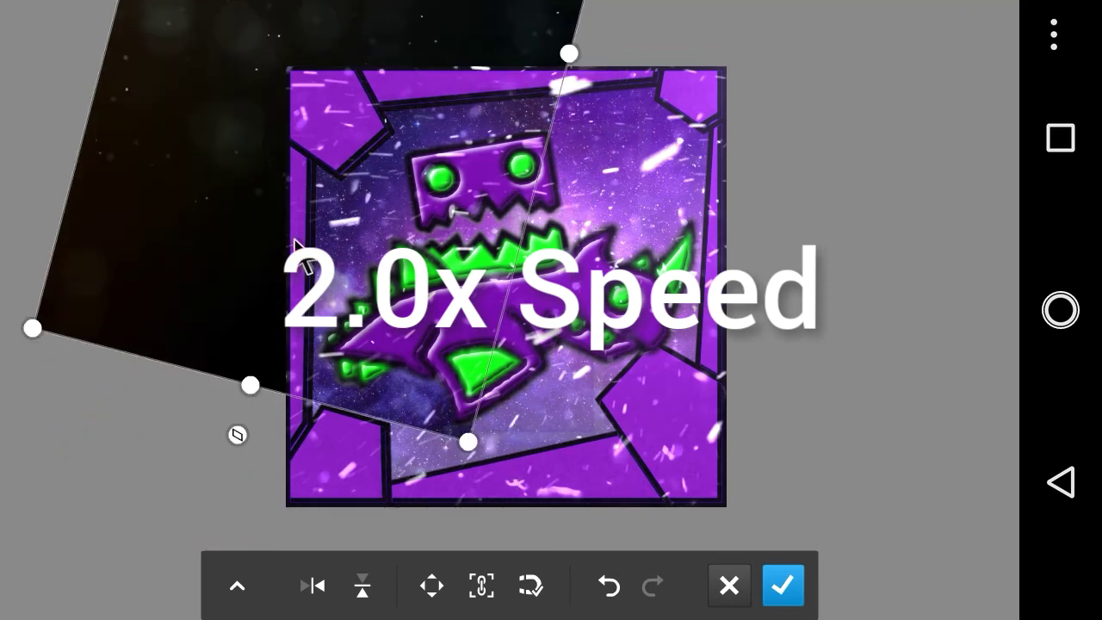
{"action": "left_click_drag", "start_coordinate": [575, 64], "coordinate": [269, 55]}
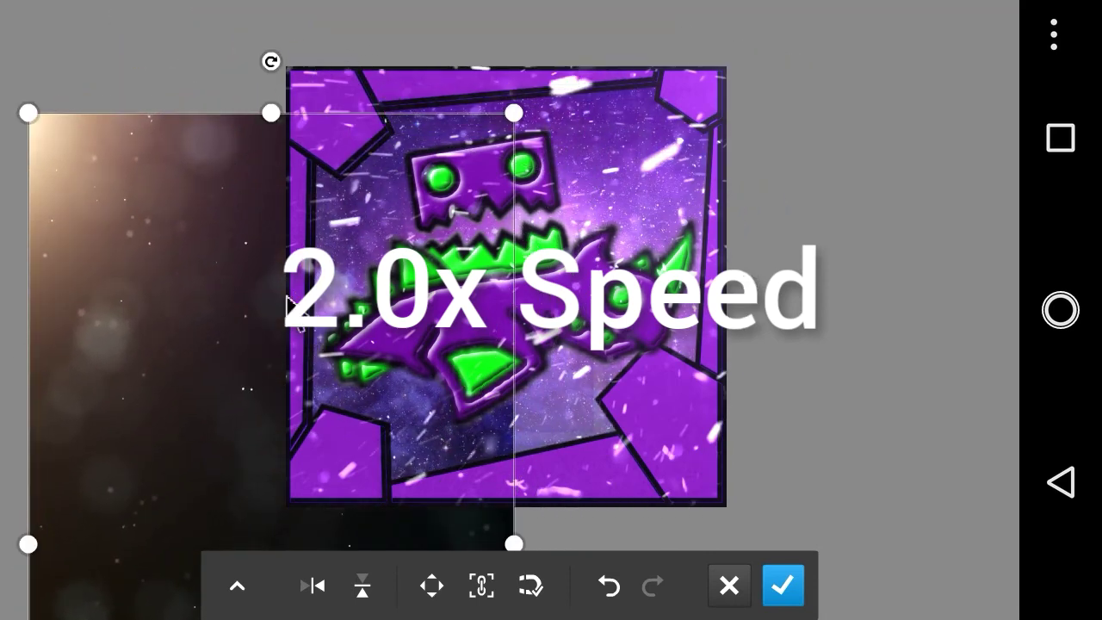
{"action": "left_click_drag", "start_coordinate": [258, 335], "coordinate": [449, 241]}
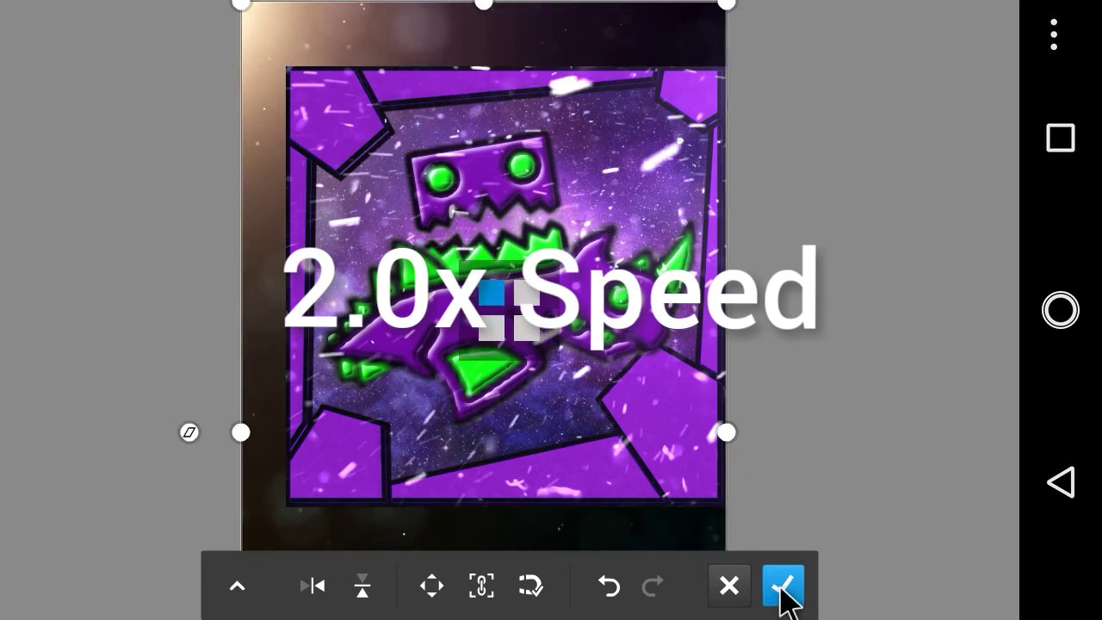
{"action": "left_click", "coordinate": [782, 594]}
Move the dust particles layer to the top of the stack, compare Screen, and set its blend mode to Linear Dodge (Add).
{"action": "left_click_drag", "start_coordinate": [969, 520], "coordinate": [955, 44]}
{"action": "left_click", "coordinate": [943, 565]}
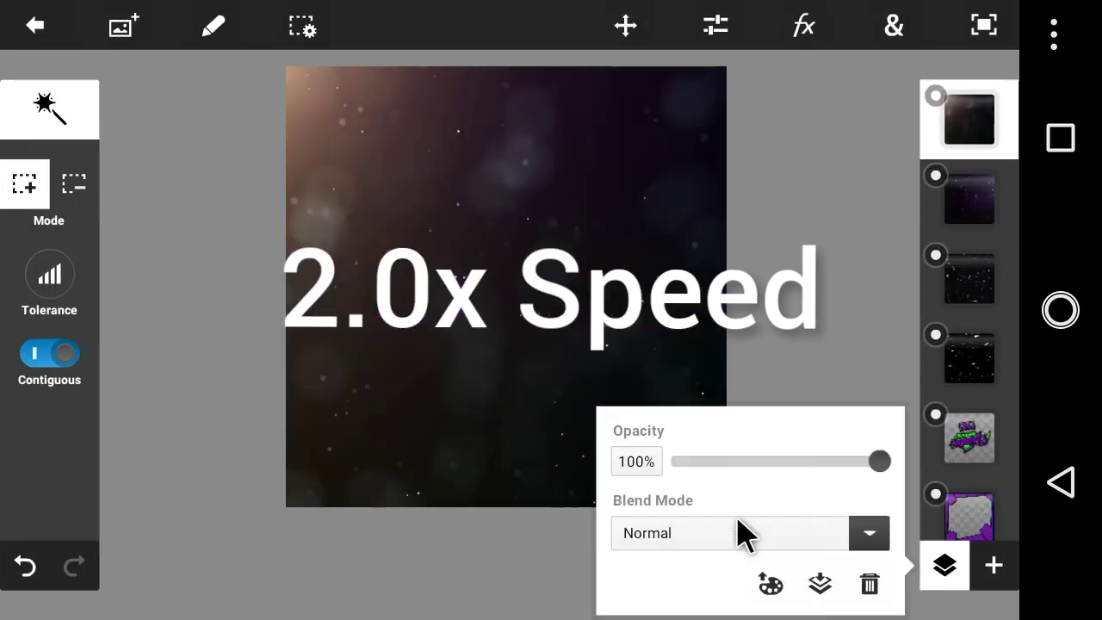
{"action": "left_click", "coordinate": [720, 542]}
{"action": "left_click", "coordinate": [696, 485]}
{"action": "left_click", "coordinate": [708, 534]}
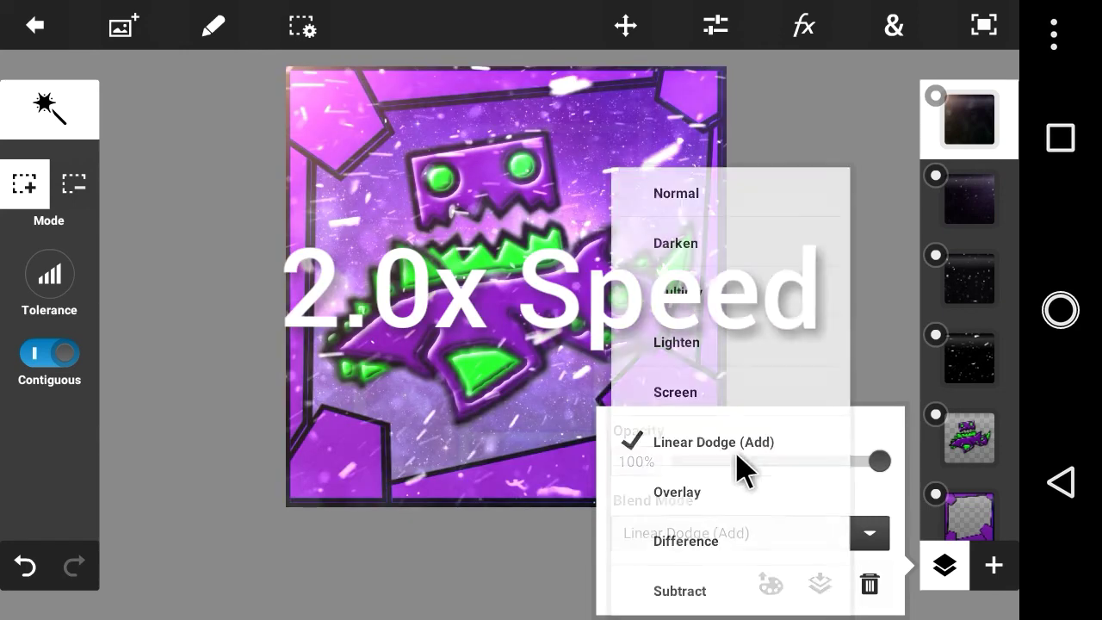
{"action": "left_click", "coordinate": [730, 402]}
{"action": "left_click", "coordinate": [779, 543]}
{"action": "left_click", "coordinate": [748, 441]}
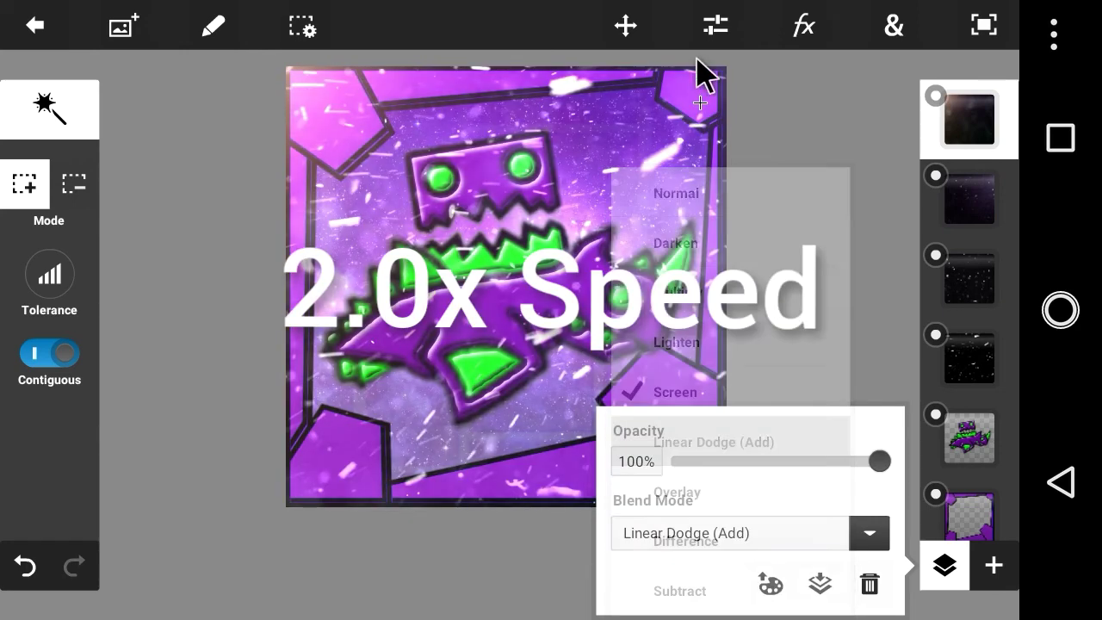
Darken the dust particles layer in Levels by raising the black input, adjusting the midtones and lowering the white output, and apply it.
{"action": "left_click", "coordinate": [715, 25]}
{"action": "left_click", "coordinate": [323, 301]}
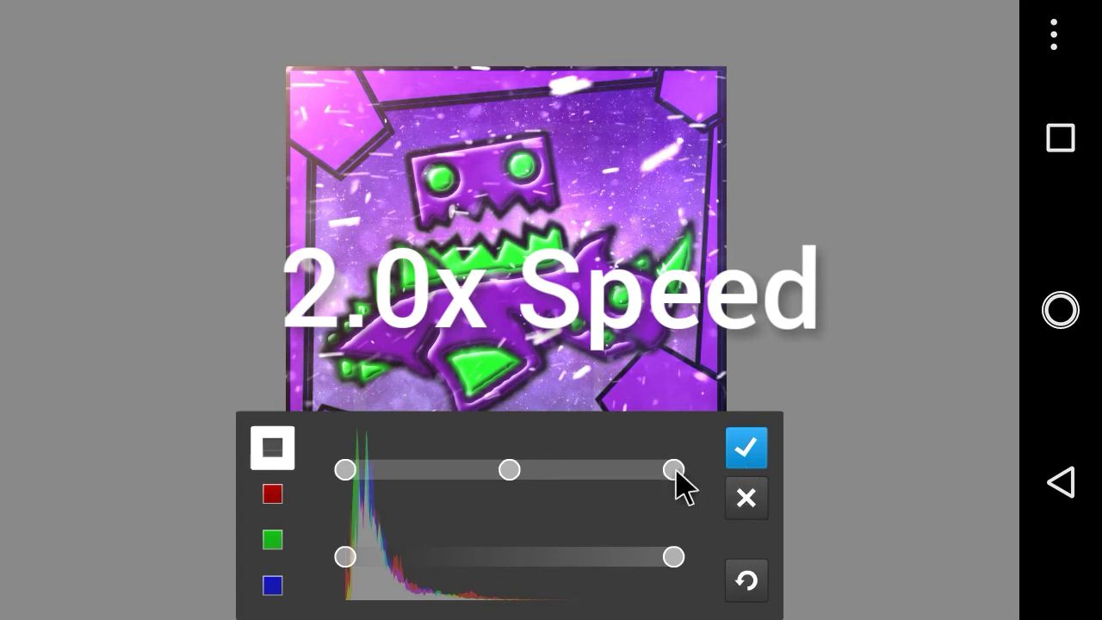
{"action": "mouse_move", "coordinate": [673, 470]}
{"action": "left_mouse_down"}
{"action": "mouse_move", "coordinate": [608, 480]}
{"action": "mouse_move", "coordinate": [673, 469]}
{"action": "left_mouse_up"}
{"action": "left_click_drag", "start_coordinate": [528, 473], "coordinate": [396, 471]}
{"action": "left_click_drag", "start_coordinate": [662, 556], "coordinate": [736, 547]}
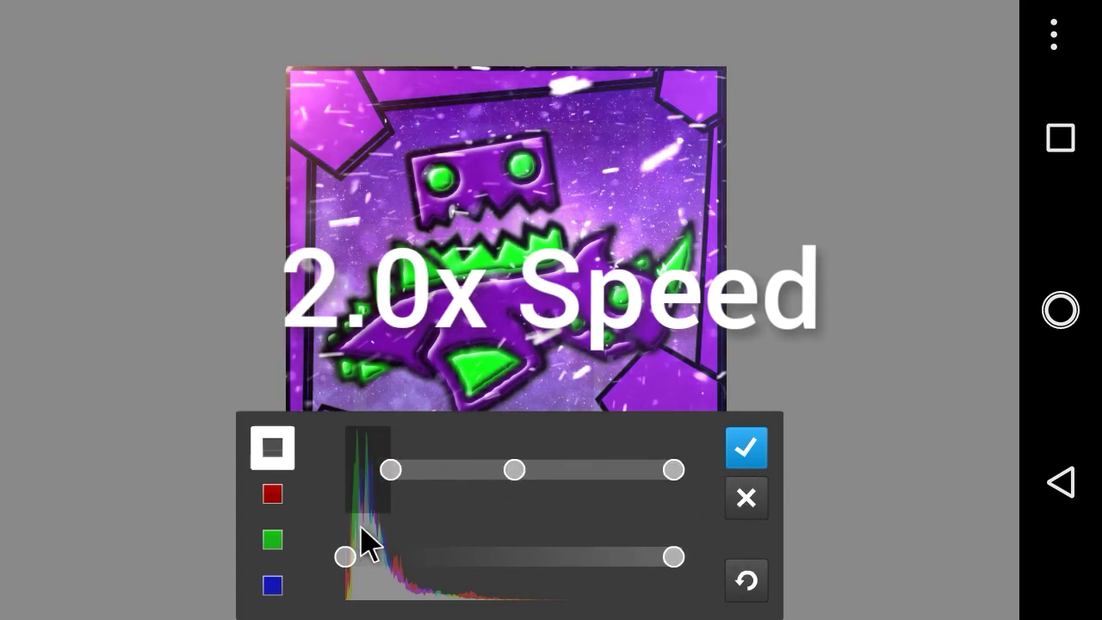
{"action": "mouse_move", "coordinate": [346, 551]}
{"action": "left_mouse_down"}
{"action": "mouse_move", "coordinate": [384, 547]}
{"action": "mouse_move", "coordinate": [345, 551]}
{"action": "left_mouse_up"}
{"action": "left_click_drag", "start_coordinate": [390, 469], "coordinate": [372, 472]}
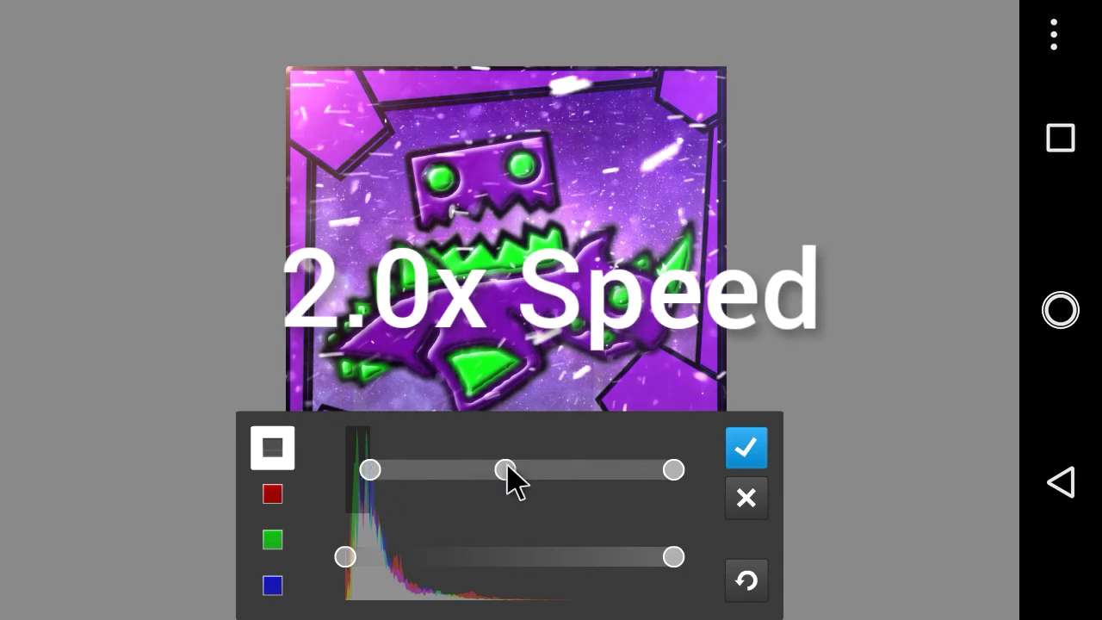
{"action": "left_click_drag", "start_coordinate": [514, 471], "coordinate": [485, 471]}
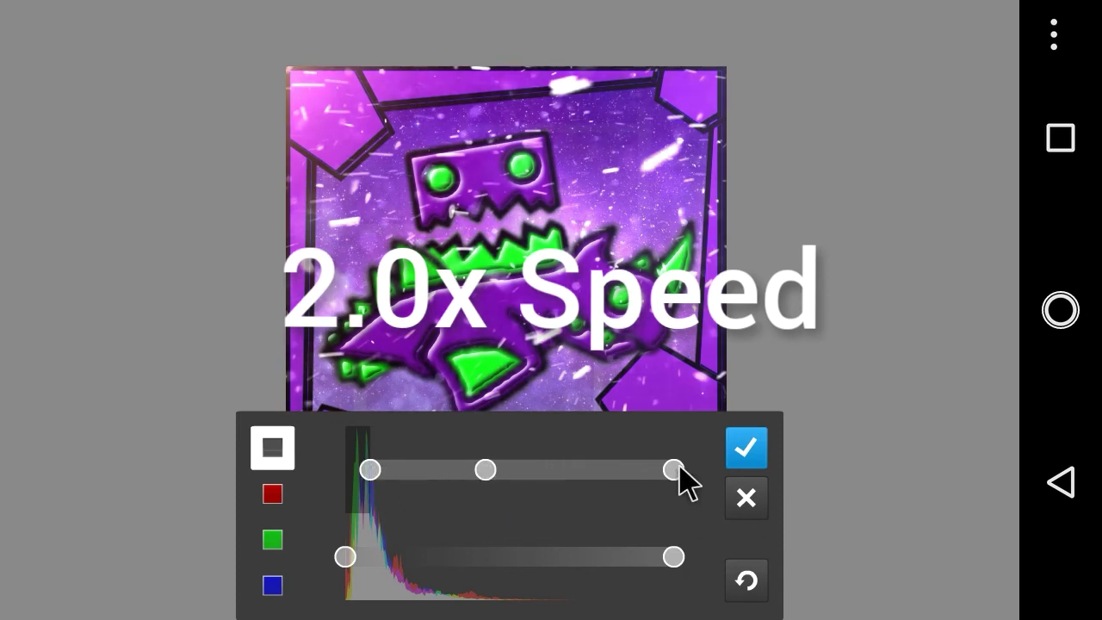
{"action": "mouse_move", "coordinate": [673, 469]}
{"action": "left_mouse_down"}
{"action": "mouse_move", "coordinate": [645, 465]}
{"action": "mouse_move", "coordinate": [673, 469]}
{"action": "left_mouse_up"}
{"action": "left_click_drag", "start_coordinate": [486, 470], "coordinate": [540, 469]}
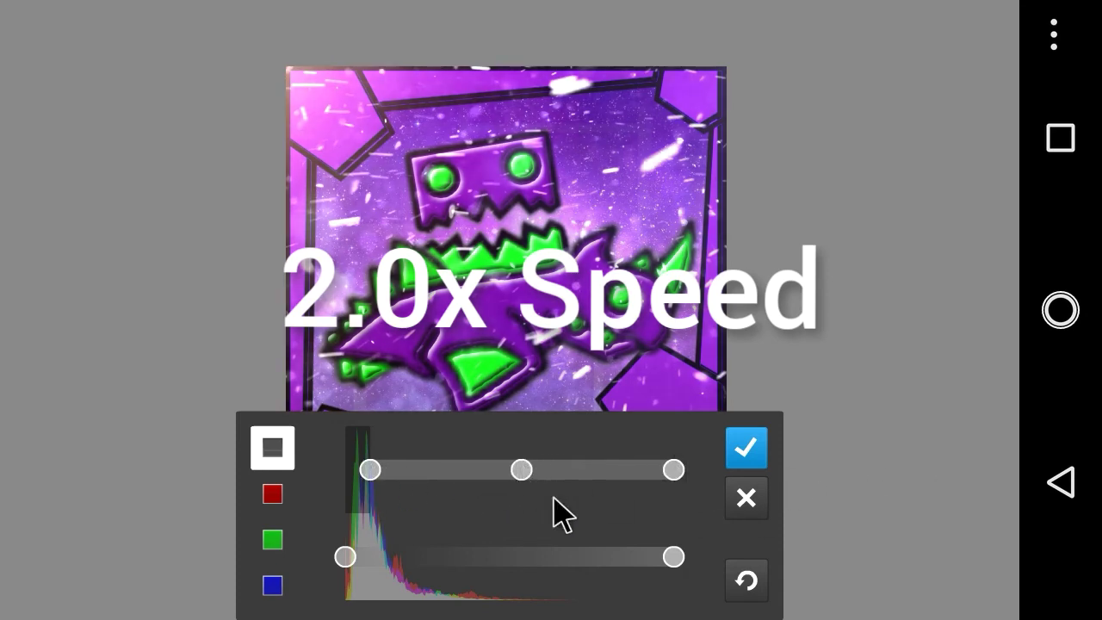
{"action": "mouse_move", "coordinate": [673, 557]}
{"action": "left_mouse_down"}
{"action": "mouse_move", "coordinate": [642, 557]}
{"action": "mouse_move", "coordinate": [657, 557]}
{"action": "left_mouse_up"}
{"action": "mouse_move", "coordinate": [345, 557]}
{"action": "left_mouse_down"}
{"action": "mouse_move", "coordinate": [392, 557]}
{"action": "mouse_move", "coordinate": [349, 557]}
{"action": "left_mouse_up"}
{"action": "left_click", "coordinate": [746, 448]}
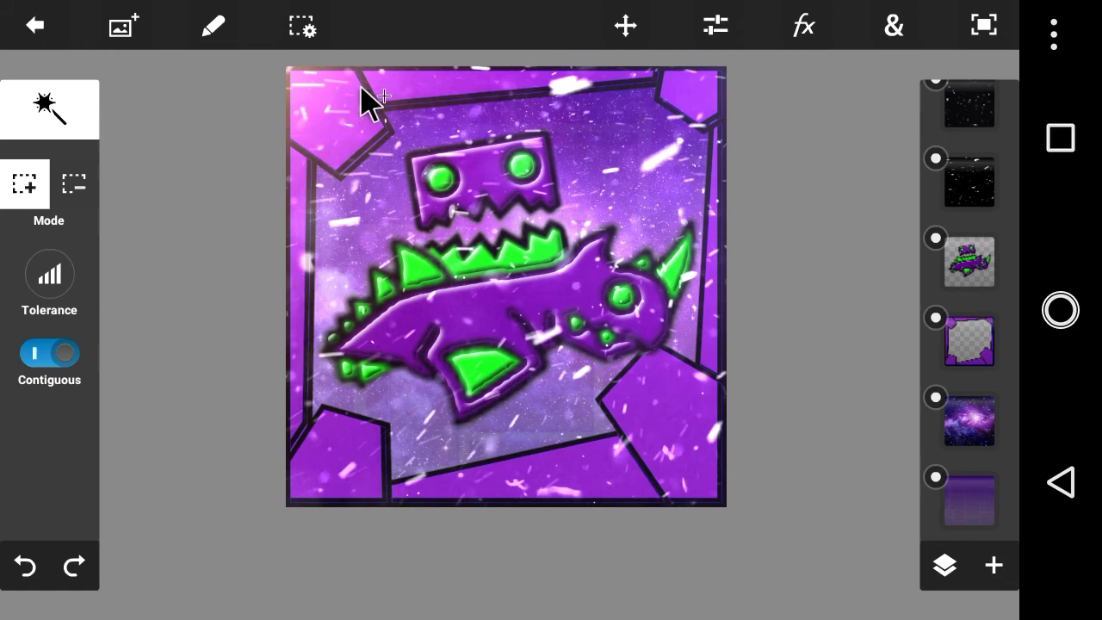
Check the backdrop without the characters, then add the thin white magic circle image, enlarge it and place it over the lower-right corner.
{"action": "left_click", "coordinate": [936, 238]}
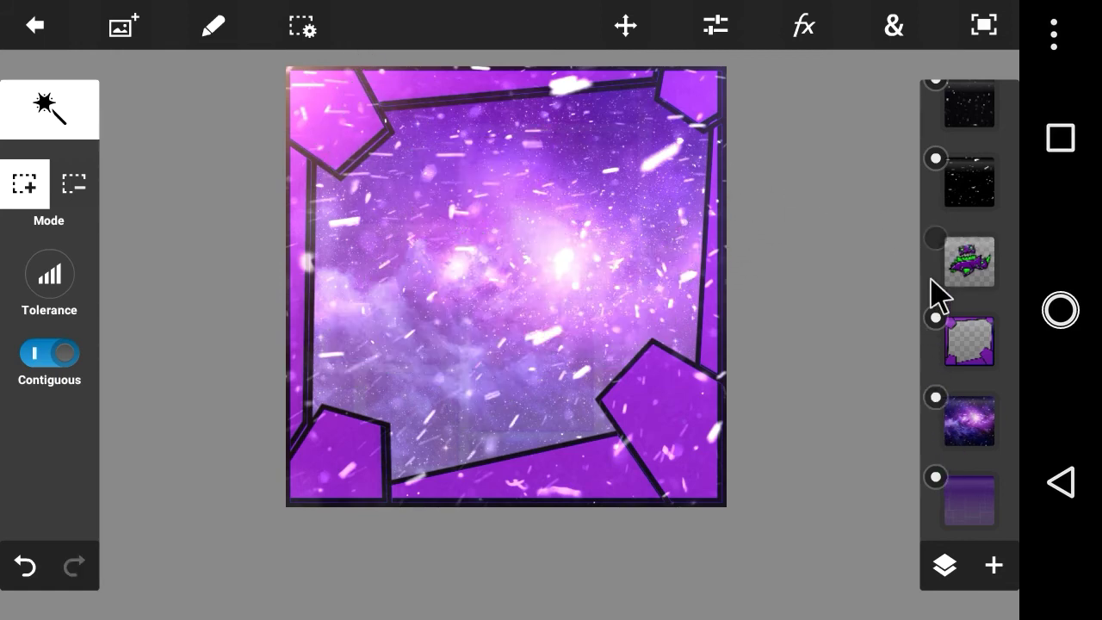
{"action": "left_click", "coordinate": [936, 238]}
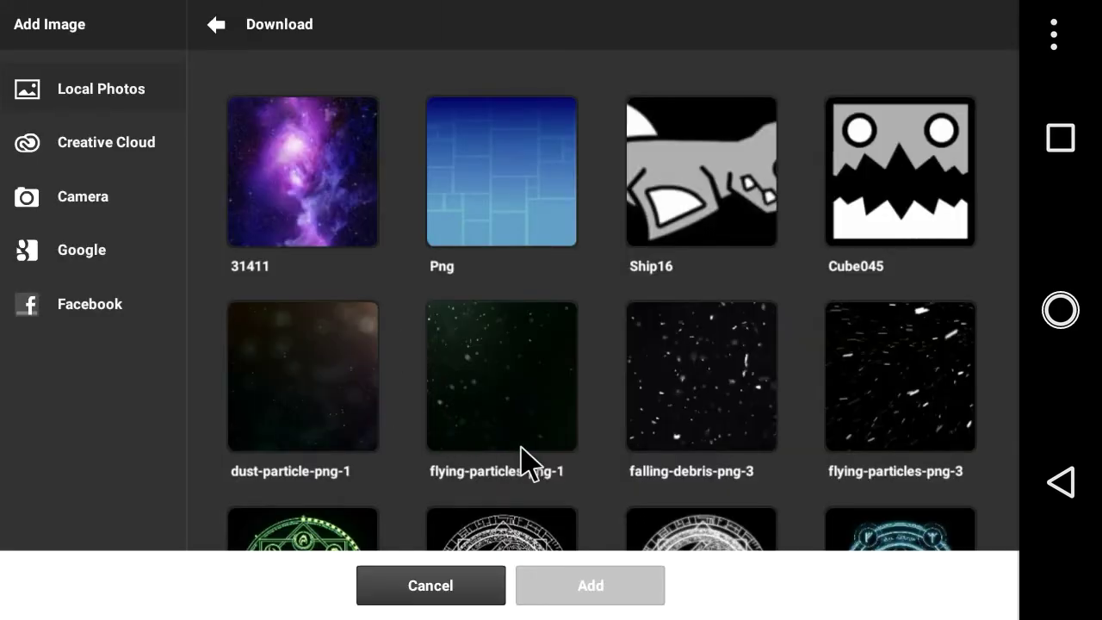
{"action": "left_click_drag", "start_coordinate": [519, 447], "coordinate": [492, 319]}
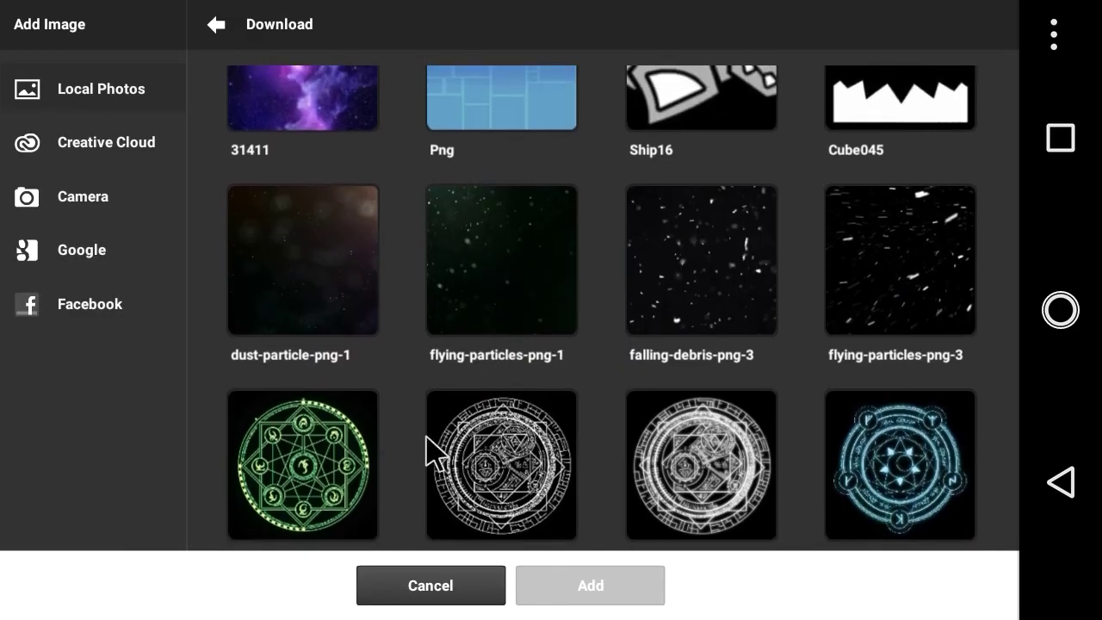
{"action": "left_click", "coordinate": [531, 482]}
{"action": "left_click", "coordinate": [590, 585]}
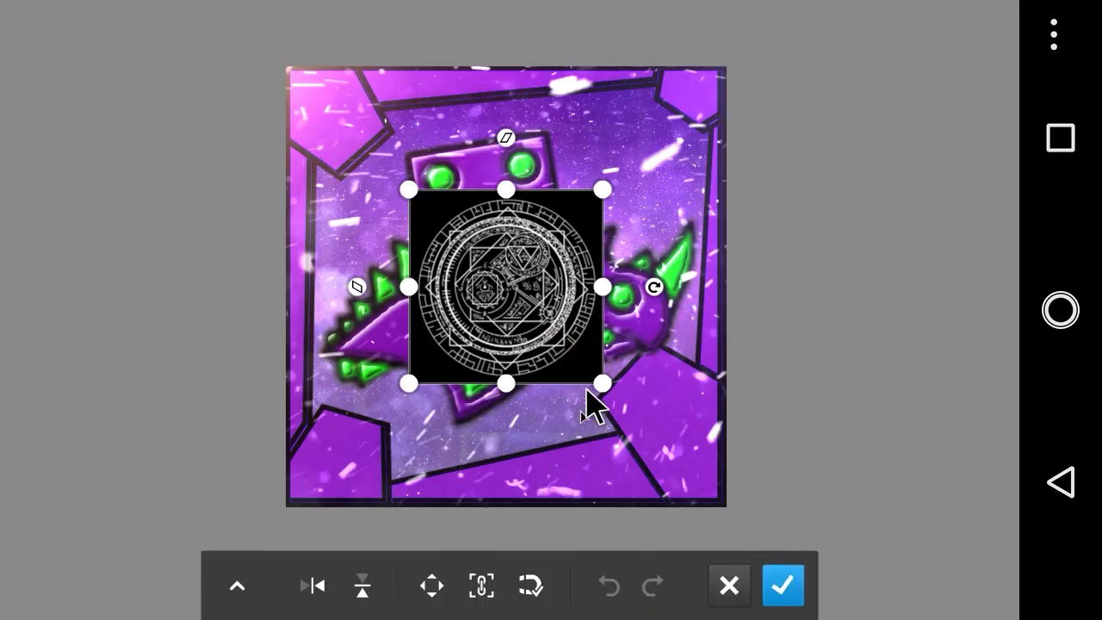
{"action": "left_click_drag", "start_coordinate": [602, 383], "coordinate": [782, 590]}
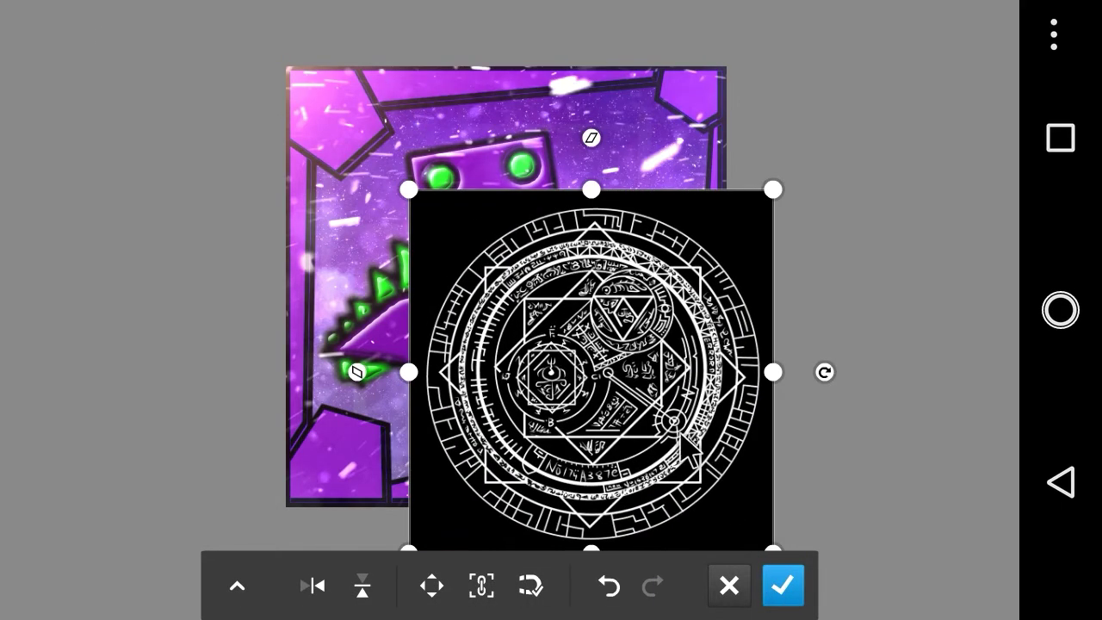
{"action": "left_click_drag", "start_coordinate": [589, 371], "coordinate": [753, 513]}
{"action": "left_click_drag", "start_coordinate": [651, 493], "coordinate": [587, 430]}
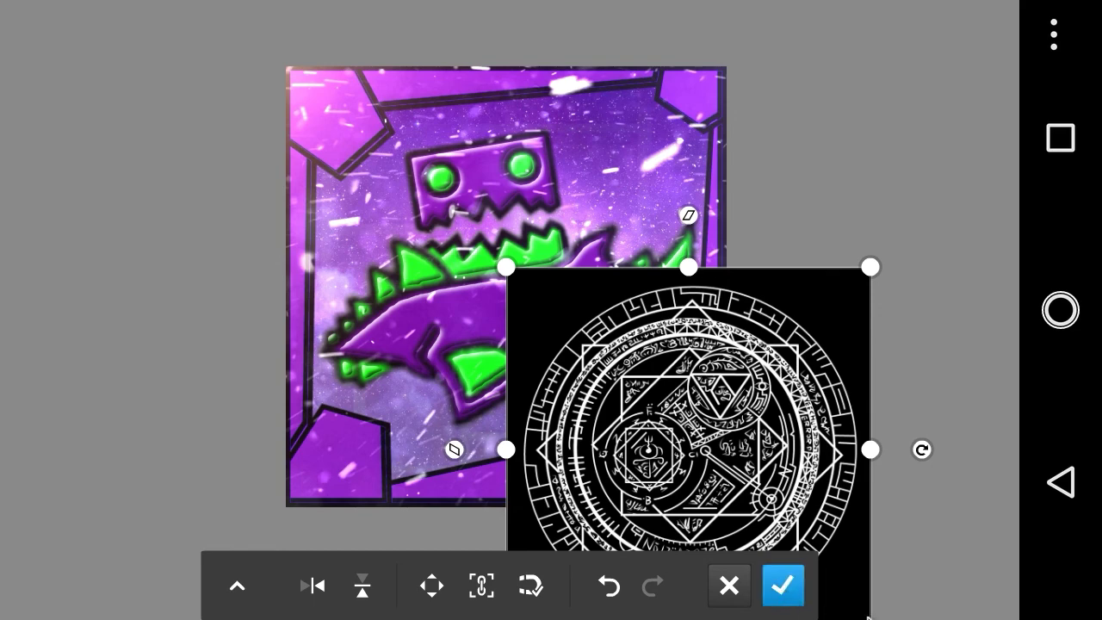
{"action": "left_click", "coordinate": [782, 585]}
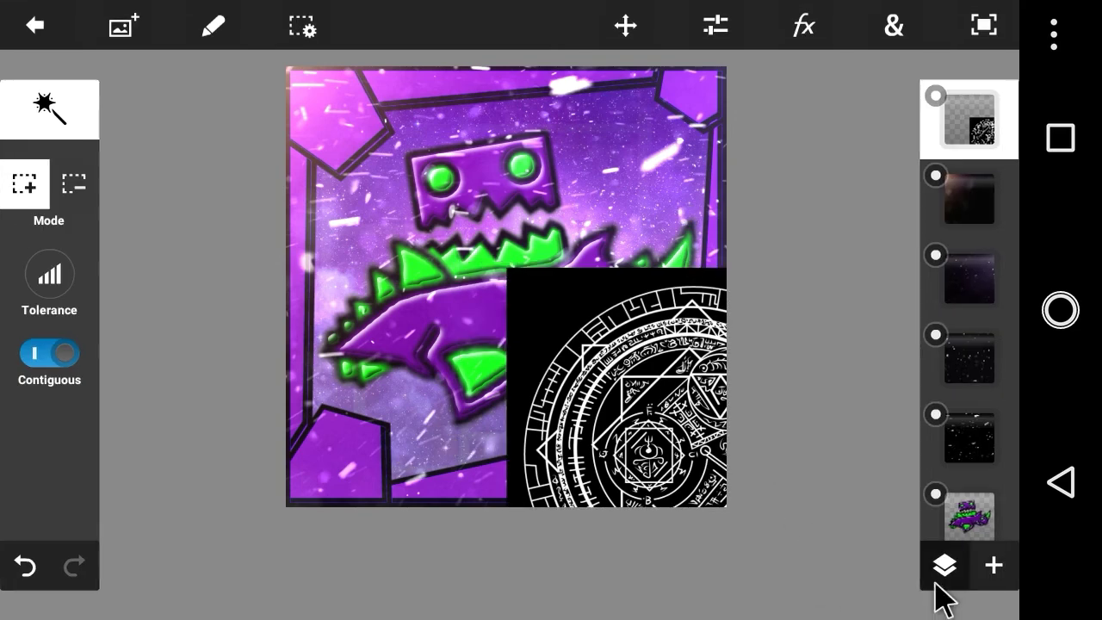
Set the magic circle layer's blend mode to Linear Dodge (Add) and move the layer directly beneath the galaxy layer.
{"action": "left_click", "coordinate": [943, 570]}
{"action": "left_click", "coordinate": [763, 534]}
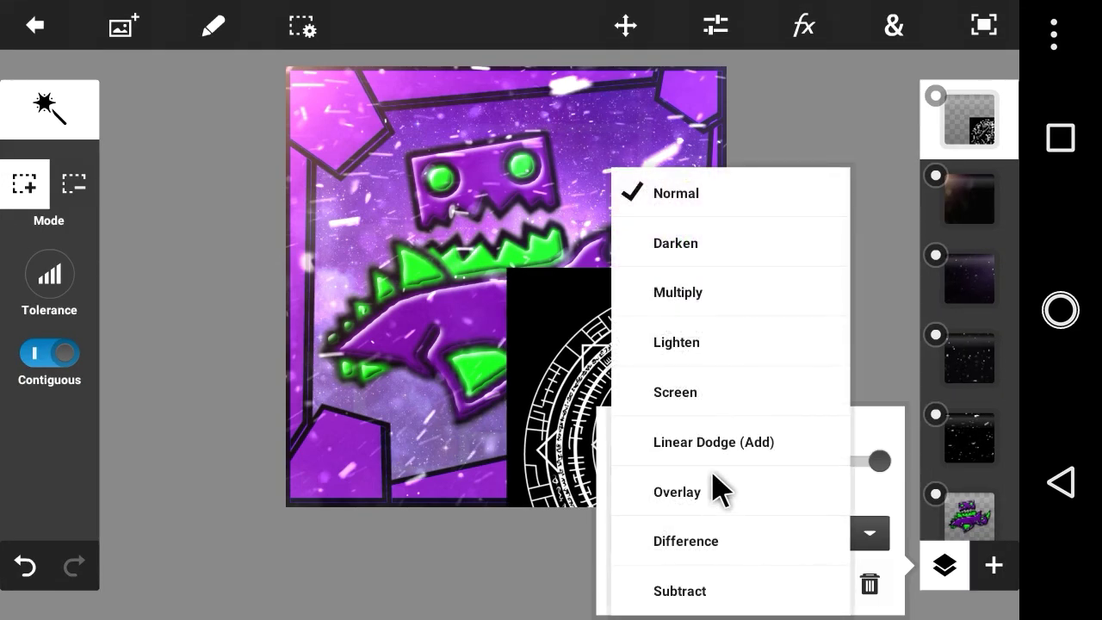
{"action": "left_click", "coordinate": [714, 443]}
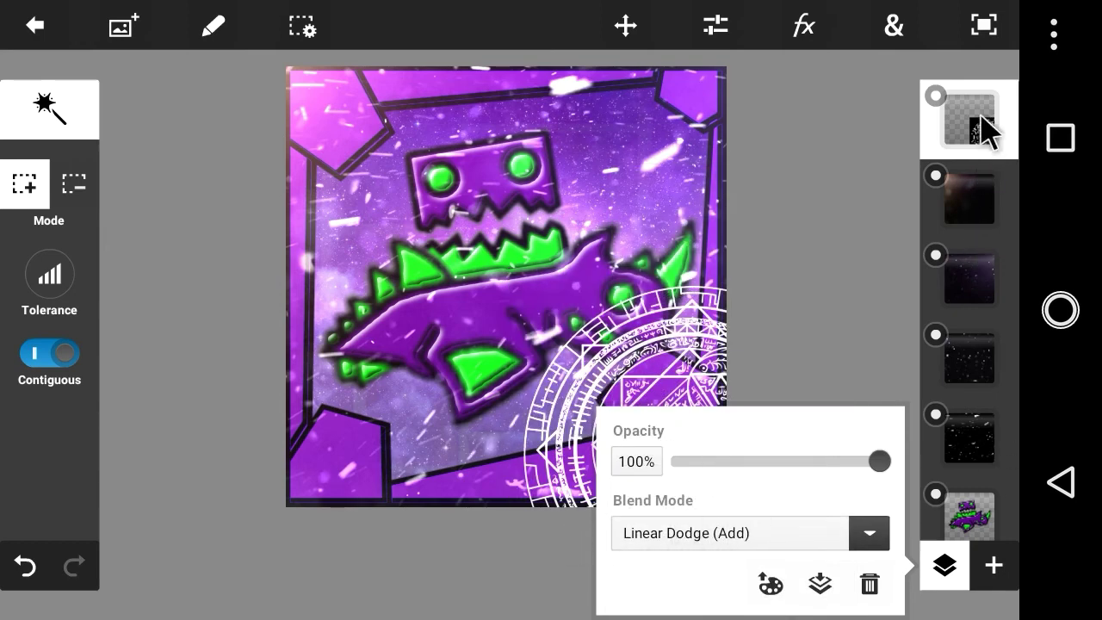
{"action": "left_click_drag", "start_coordinate": [982, 130], "coordinate": [981, 602]}
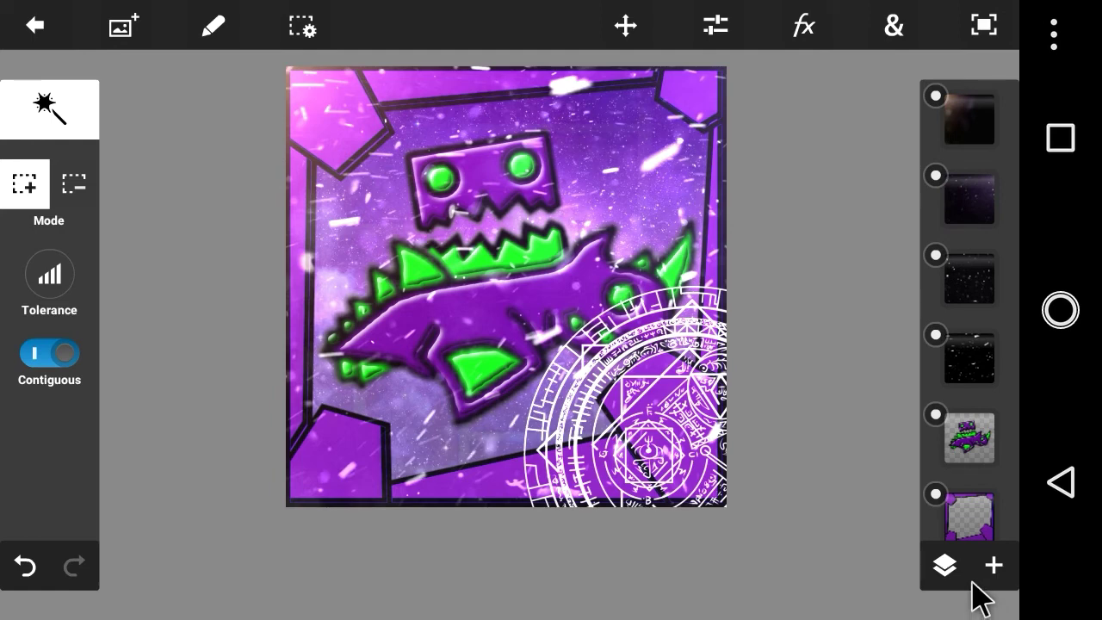
{"action": "left_click_drag", "start_coordinate": [976, 452], "coordinate": [972, 329]}
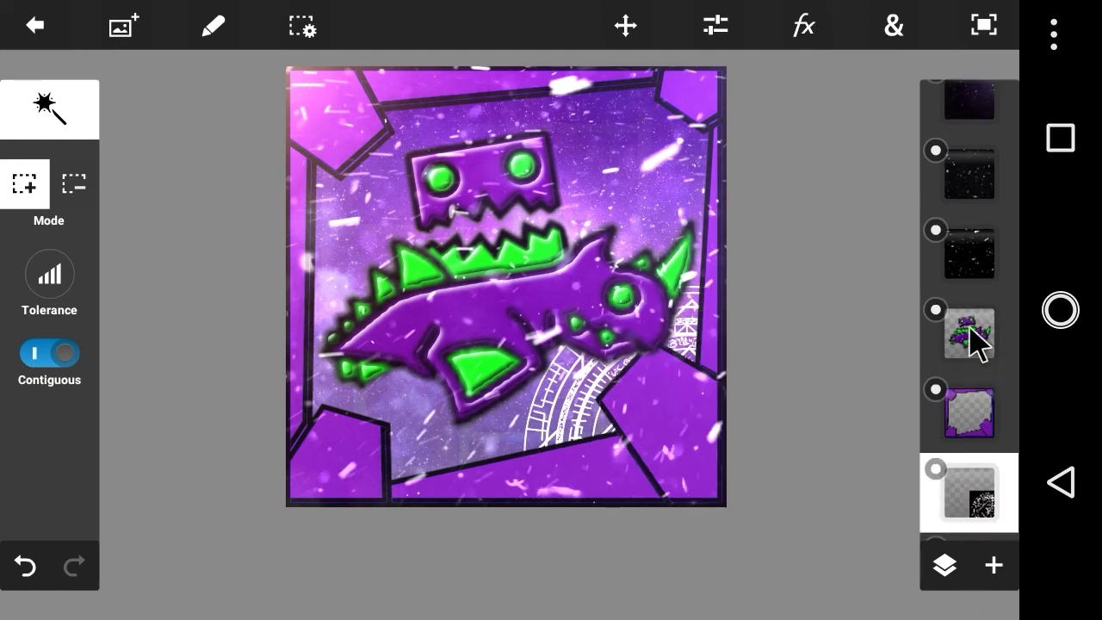
{"action": "left_click_drag", "start_coordinate": [957, 366], "coordinate": [968, 422]}
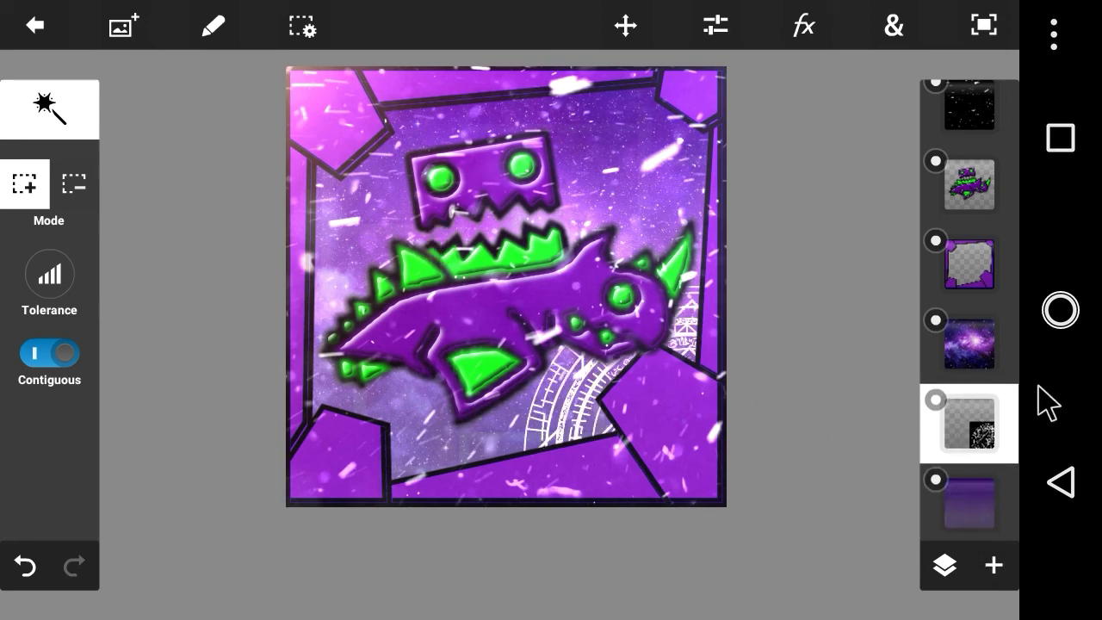
{"action": "left_click", "coordinate": [113, 33]}
{"action": "left_click", "coordinate": [426, 373]}
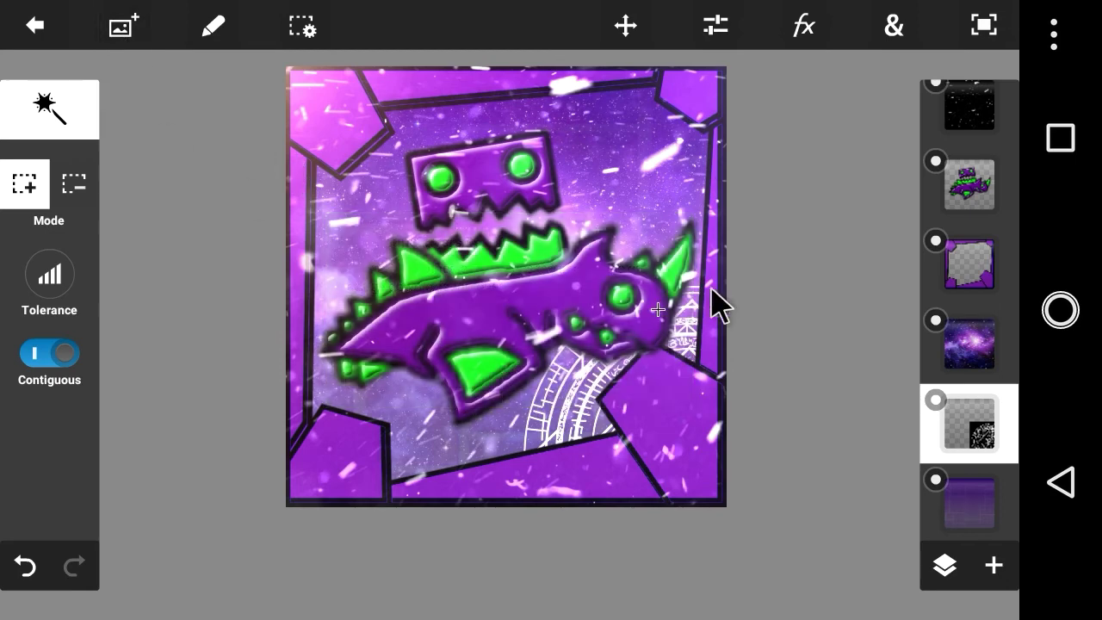
{"action": "left_click_drag", "start_coordinate": [974, 296], "coordinate": [964, 334]}
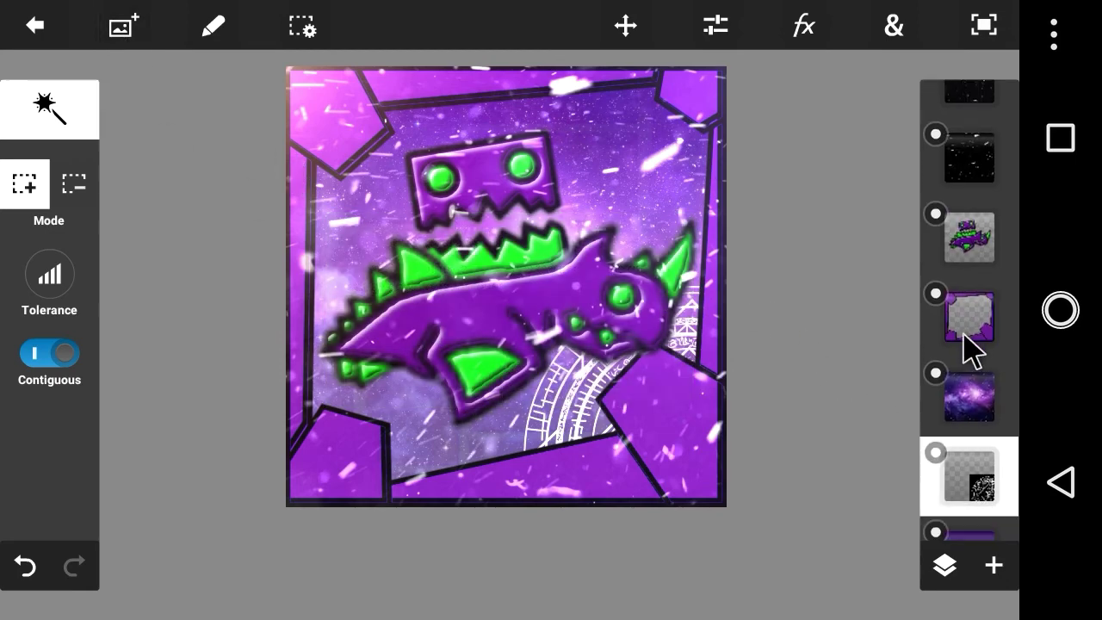
{"action": "left_click_drag", "start_coordinate": [958, 227], "coordinate": [967, 302]}
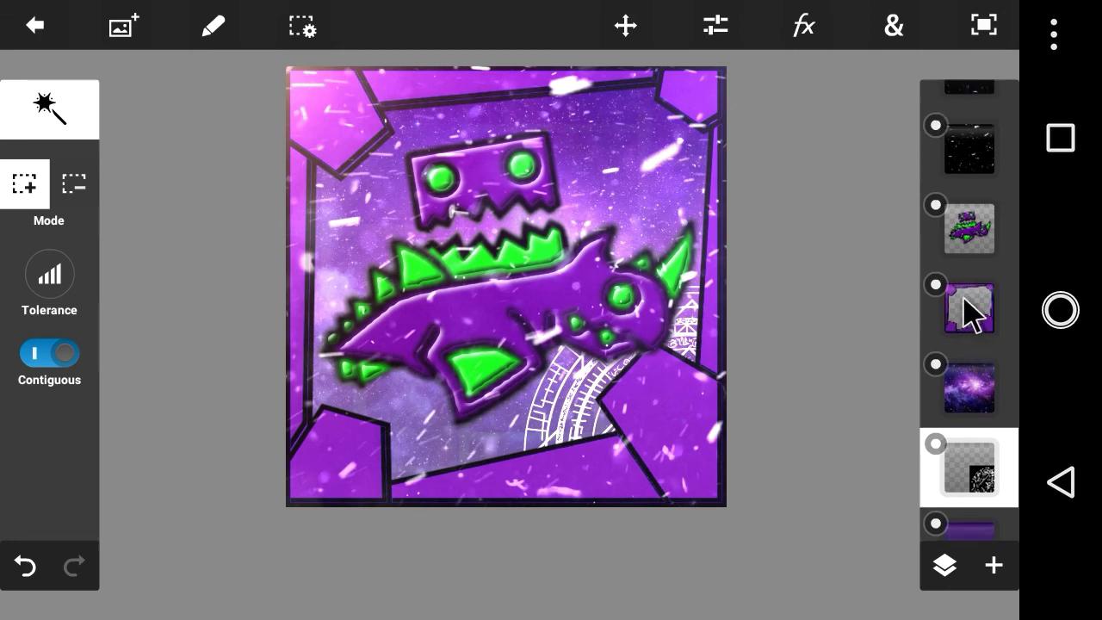
{"action": "left_click", "coordinate": [967, 305]}
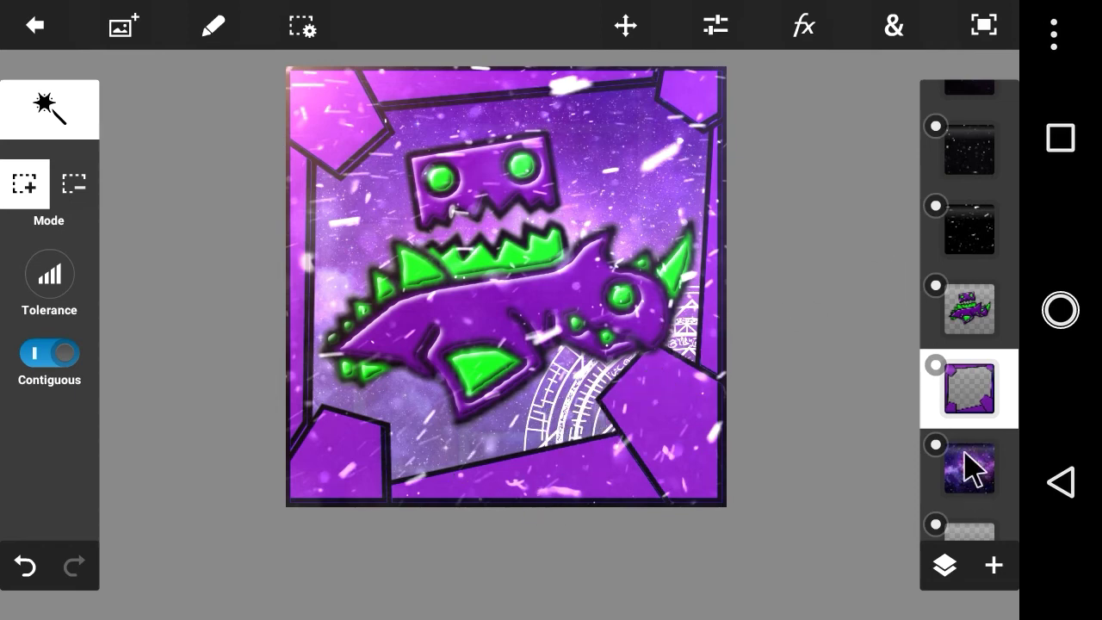
{"action": "left_click", "coordinate": [719, 28]}
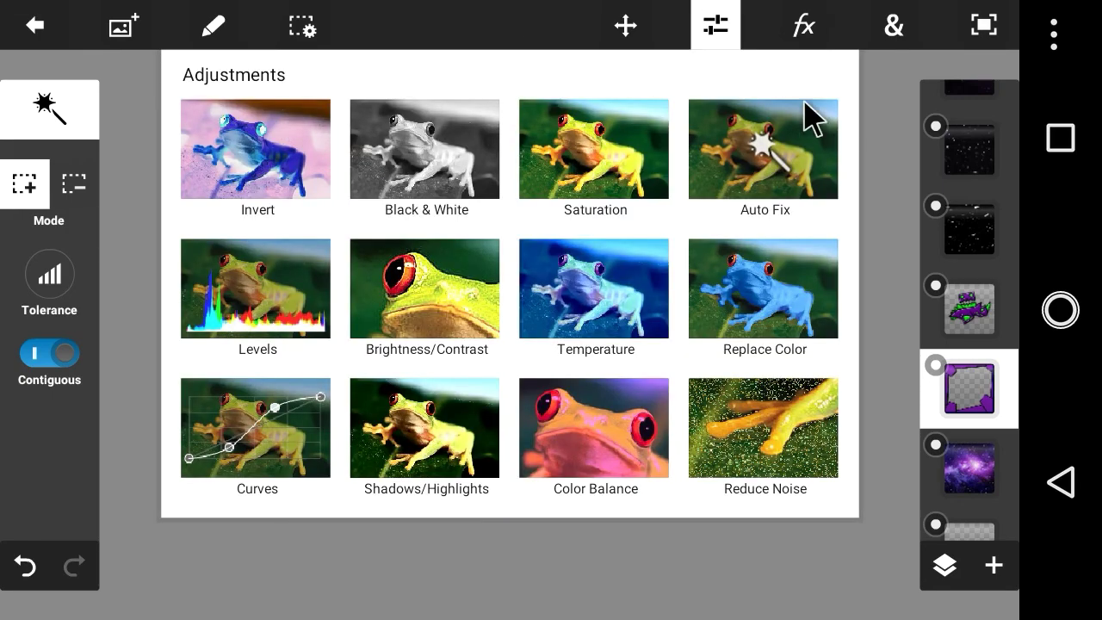
{"action": "left_click", "coordinate": [974, 474]}
{"action": "left_click_drag", "start_coordinate": [980, 527], "coordinate": [954, 369]}
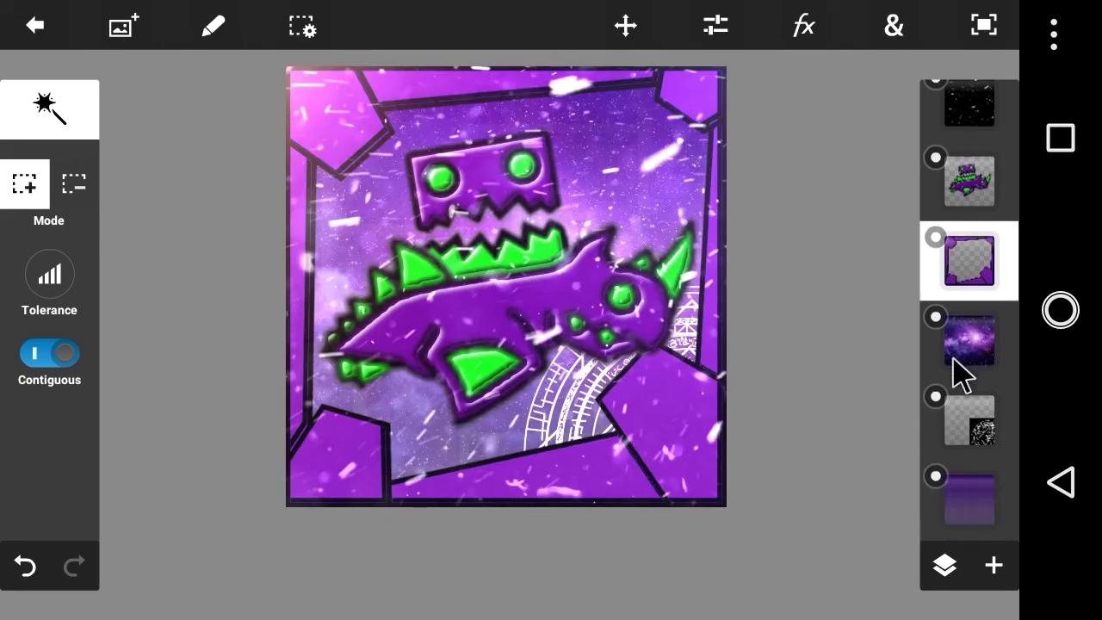
Merge the topmost light dust layer down three times so all the dust and particle layers become one.
{"action": "left_click_drag", "start_coordinate": [972, 278], "coordinate": [944, 247]}
{"action": "left_click_drag", "start_coordinate": [946, 194], "coordinate": [961, 352]}
{"action": "left_click_drag", "start_coordinate": [966, 216], "coordinate": [976, 319]}
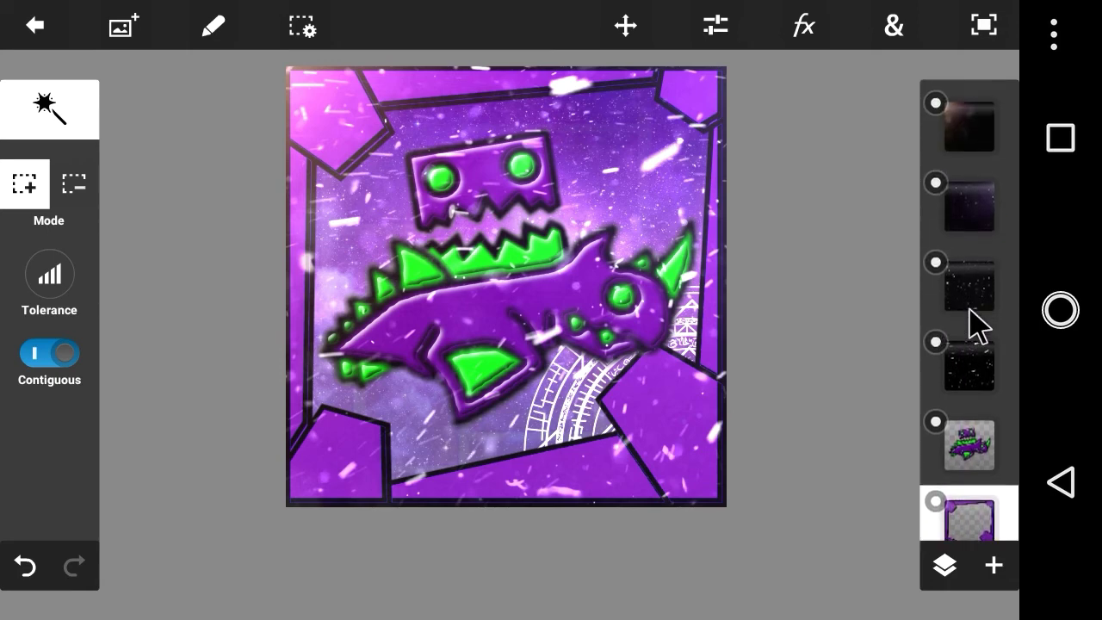
{"action": "left_click", "coordinate": [969, 116]}
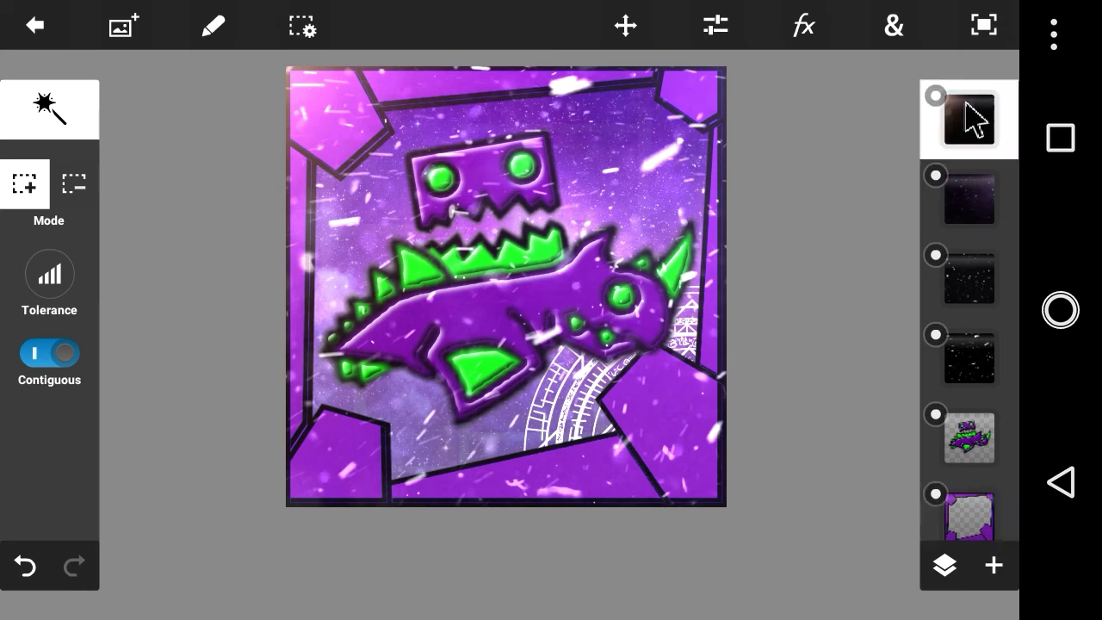
{"action": "left_click", "coordinate": [956, 561]}
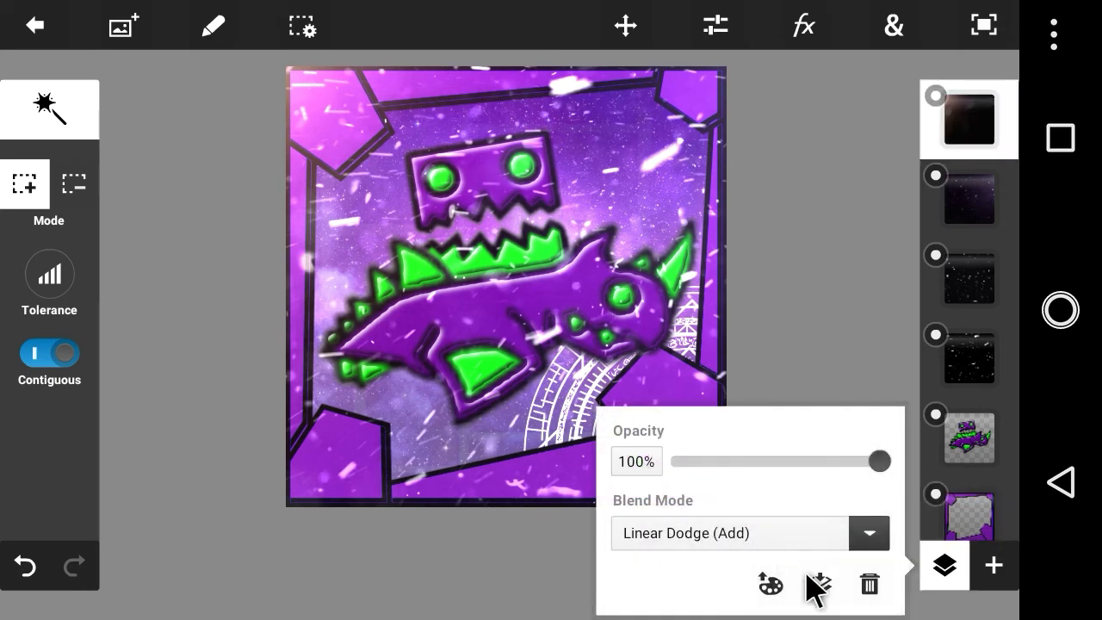
{"action": "left_click", "coordinate": [816, 587]}
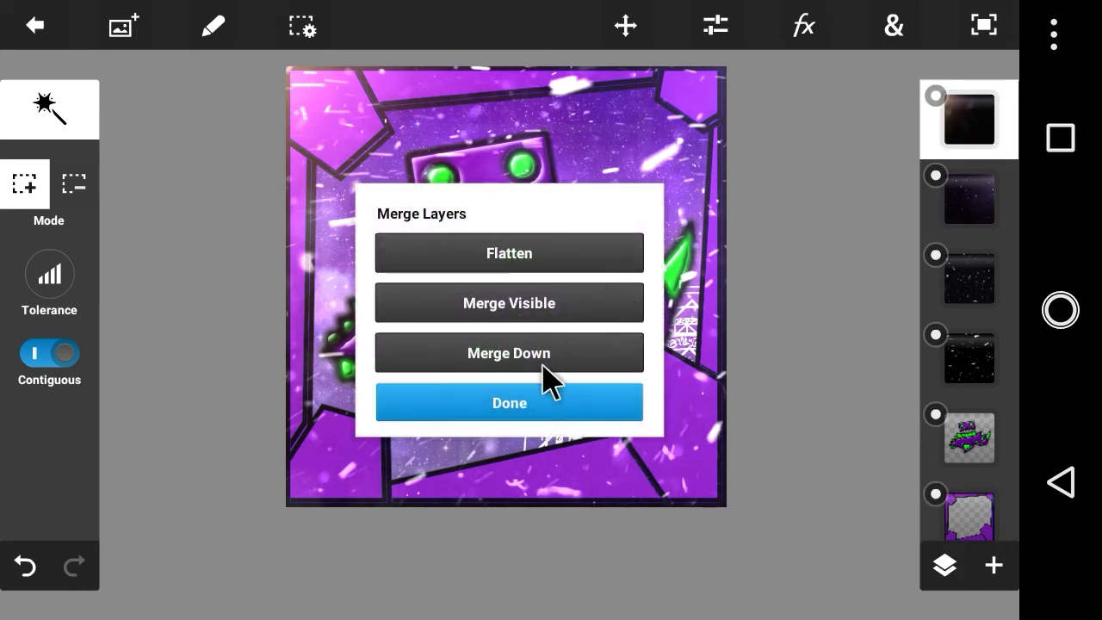
{"action": "left_click", "coordinate": [538, 351]}
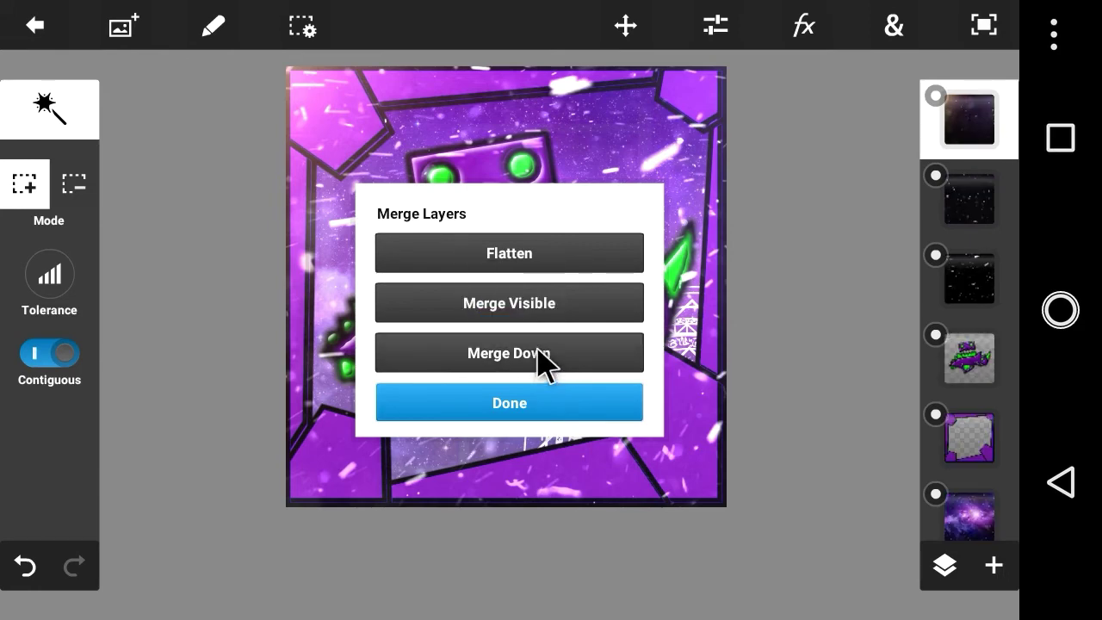
{"action": "left_click", "coordinate": [538, 351]}
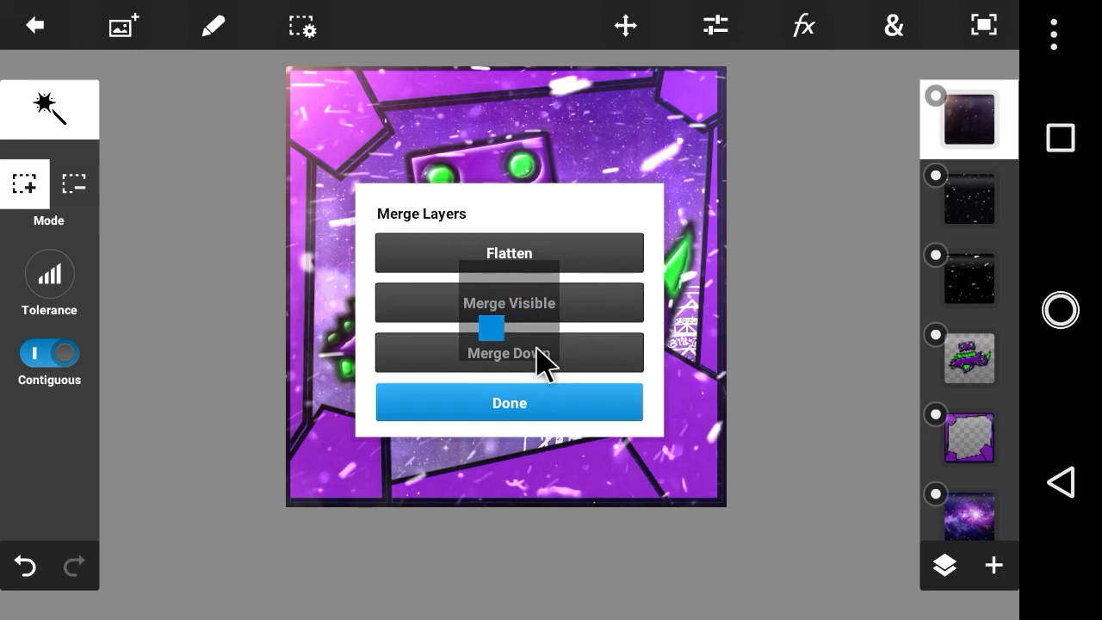
{"action": "left_click", "coordinate": [537, 352]}
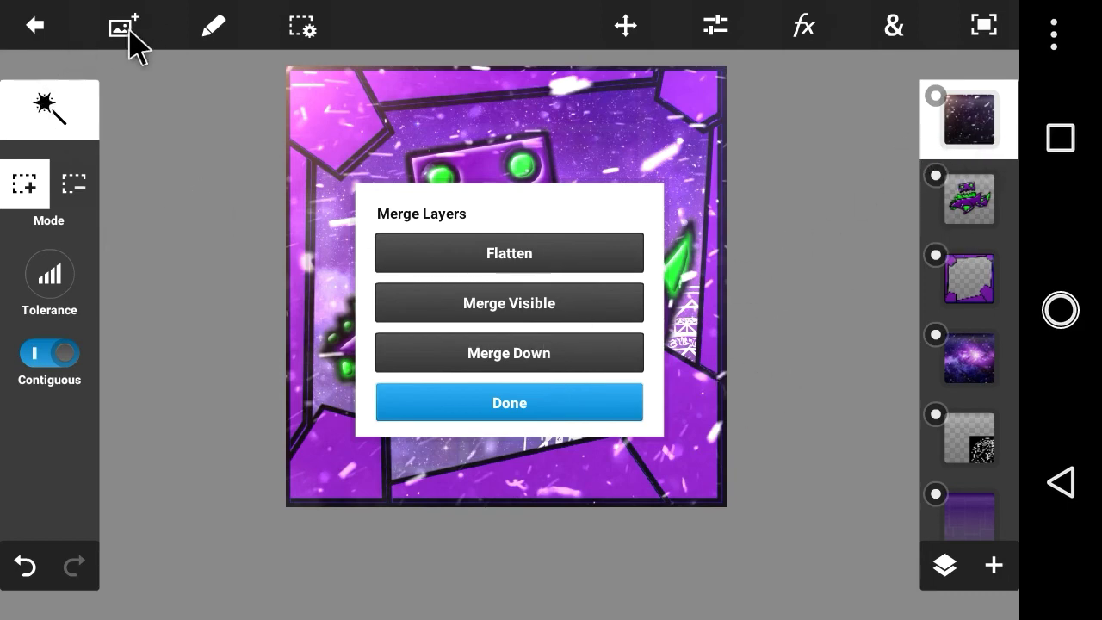
{"action": "left_click", "coordinate": [449, 404]}
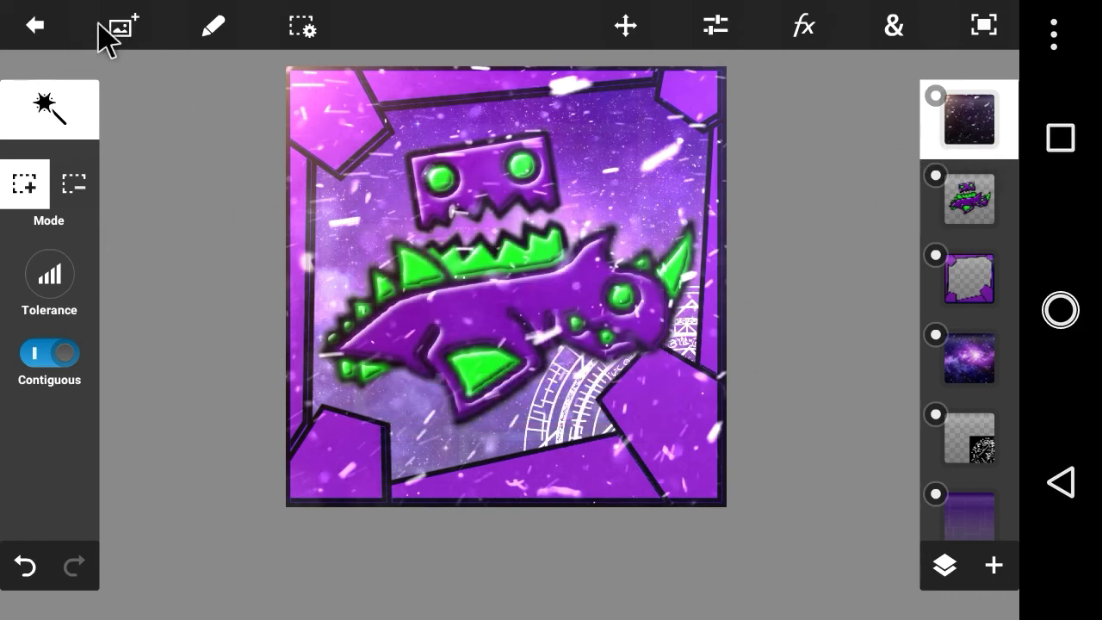
Add the thin white magic circle image again, enlarge it and place it over the artwork's upper-left corner.
{"action": "left_click", "coordinate": [133, 45]}
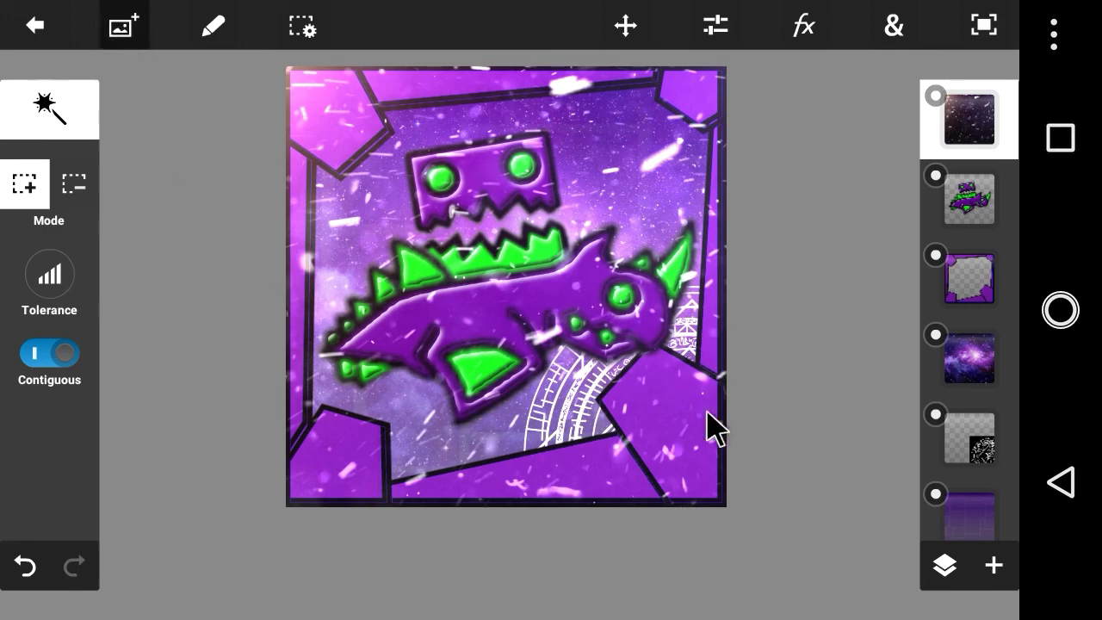
{"action": "scroll", "coordinate": [546, 382], "scroll_direction": "down", "scroll_amount": 2}
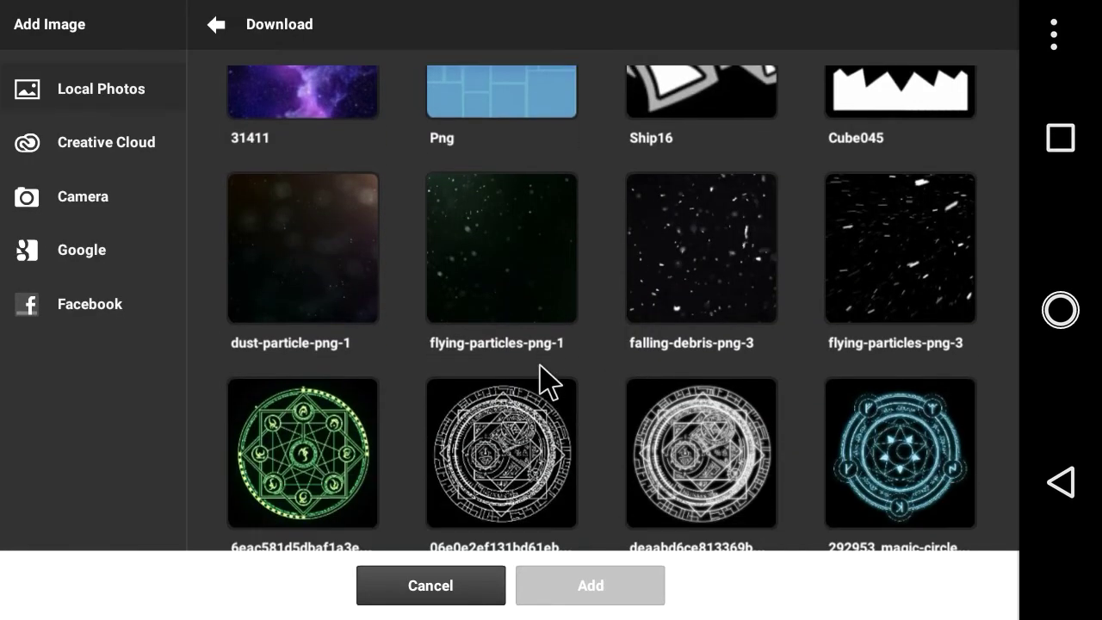
{"action": "scroll", "coordinate": [898, 414], "scroll_direction": "down", "scroll_amount": 2}
{"action": "scroll", "coordinate": [904, 398], "scroll_direction": "up", "scroll_amount": 2}
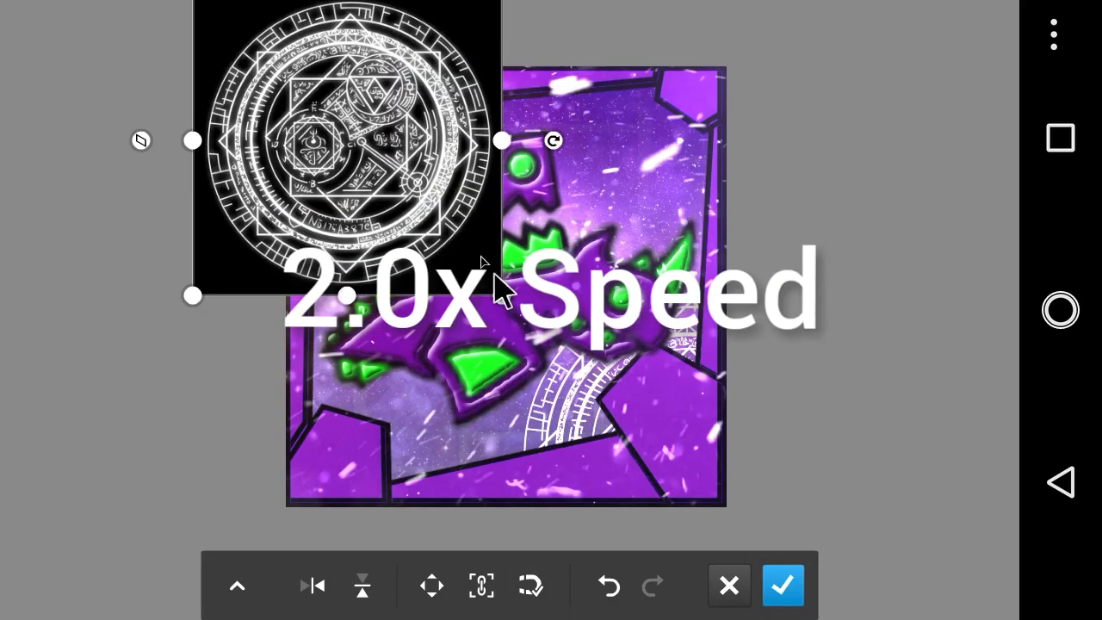
{"action": "left_click_drag", "start_coordinate": [501, 294], "coordinate": [546, 339]}
{"action": "left_click_drag", "start_coordinate": [460, 138], "coordinate": [452, 116]}
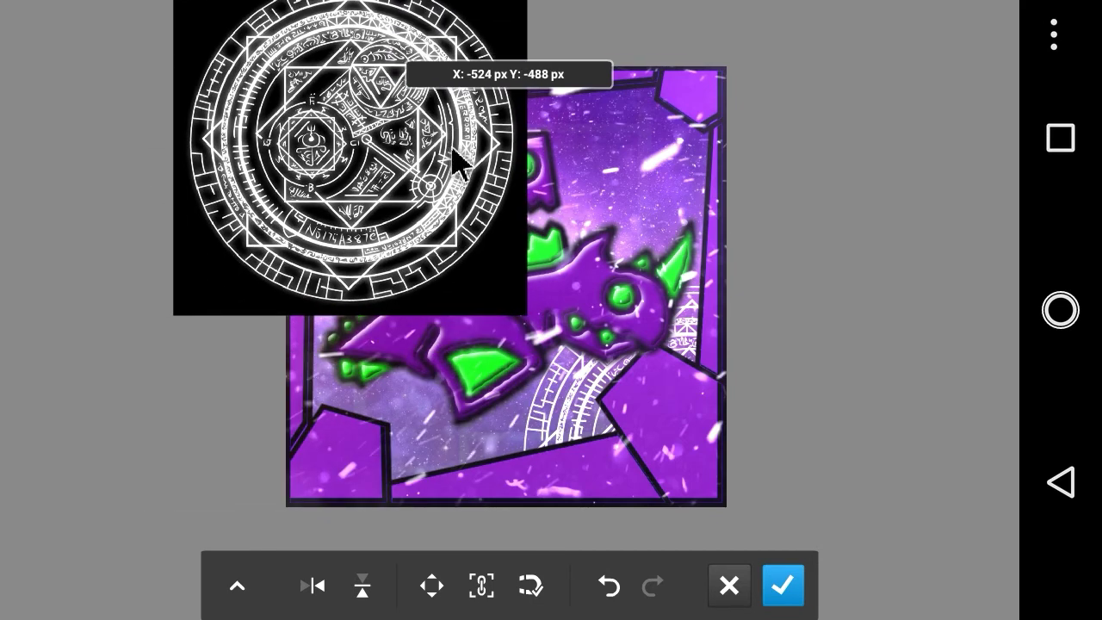
{"action": "left_click", "coordinate": [796, 587]}
Set the upper-left magic circle layer's blend mode to Linear Dodge (Add) and move it beneath the lower-right magic circle layer.
{"action": "left_click", "coordinate": [938, 572]}
{"action": "left_click", "coordinate": [785, 532]}
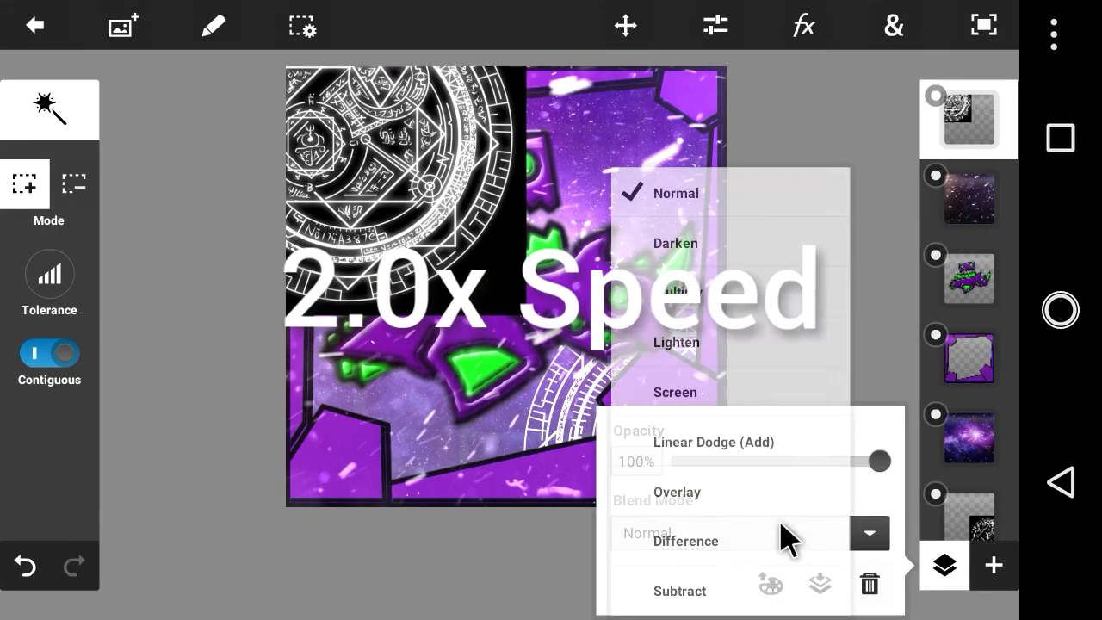
{"action": "left_click", "coordinate": [750, 446]}
{"action": "left_click_drag", "start_coordinate": [982, 146], "coordinate": [961, 527]}
Add the green magic circle image, place it over the artwork's upper-right corner and convert it to black and white.
{"action": "left_click", "coordinate": [123, 26]}
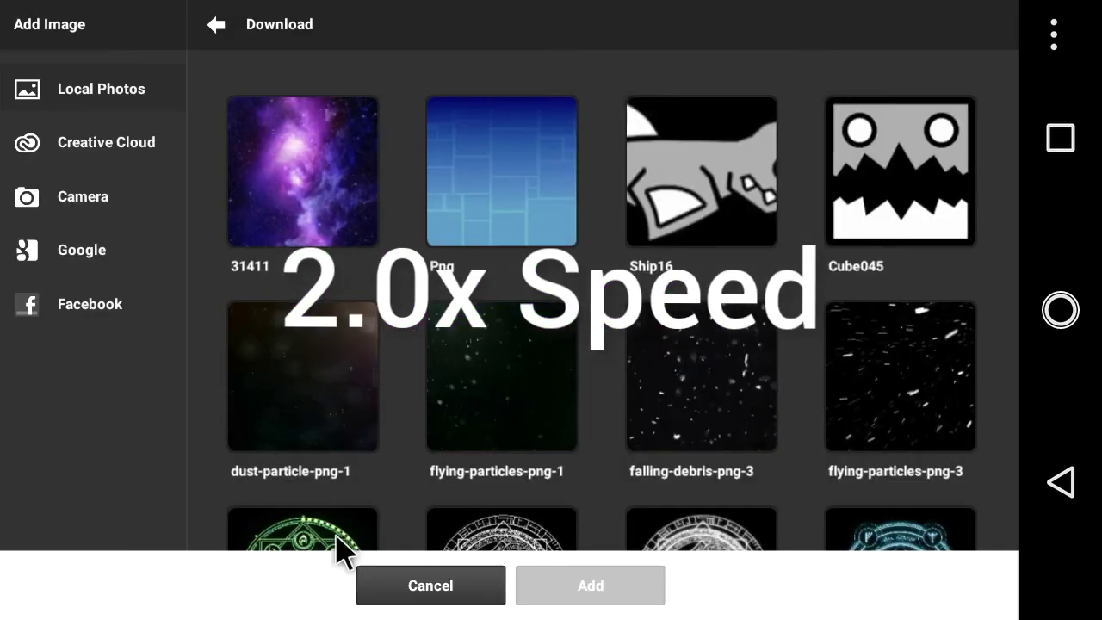
{"action": "left_click", "coordinate": [340, 540]}
{"action": "left_click", "coordinate": [620, 583]}
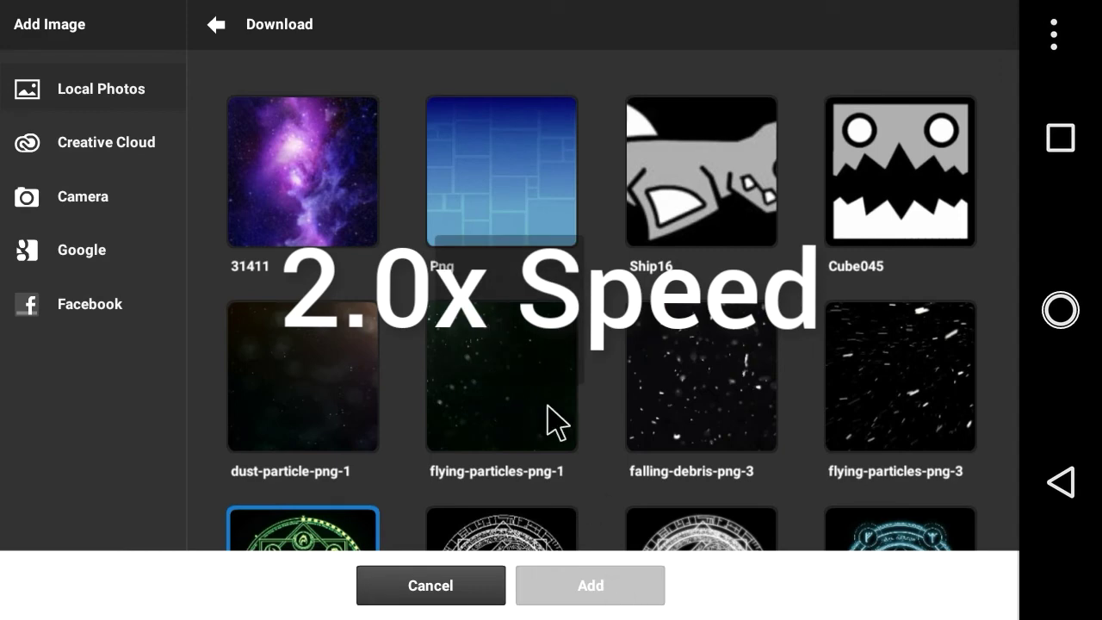
{"action": "left_click_drag", "start_coordinate": [545, 357], "coordinate": [669, 197]}
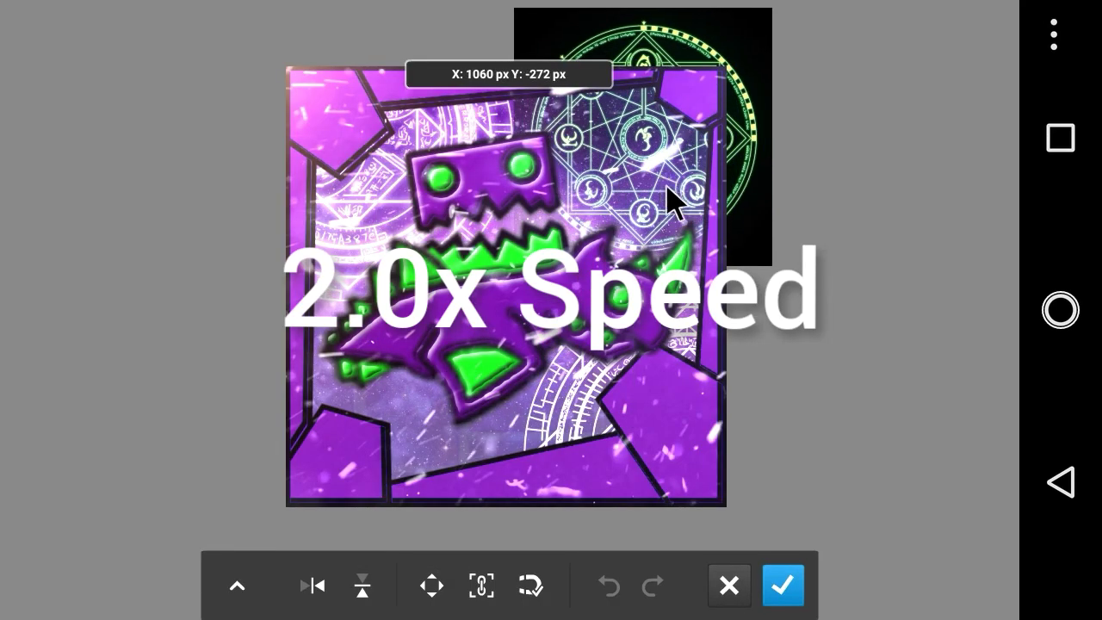
{"action": "left_click", "coordinate": [782, 585]}
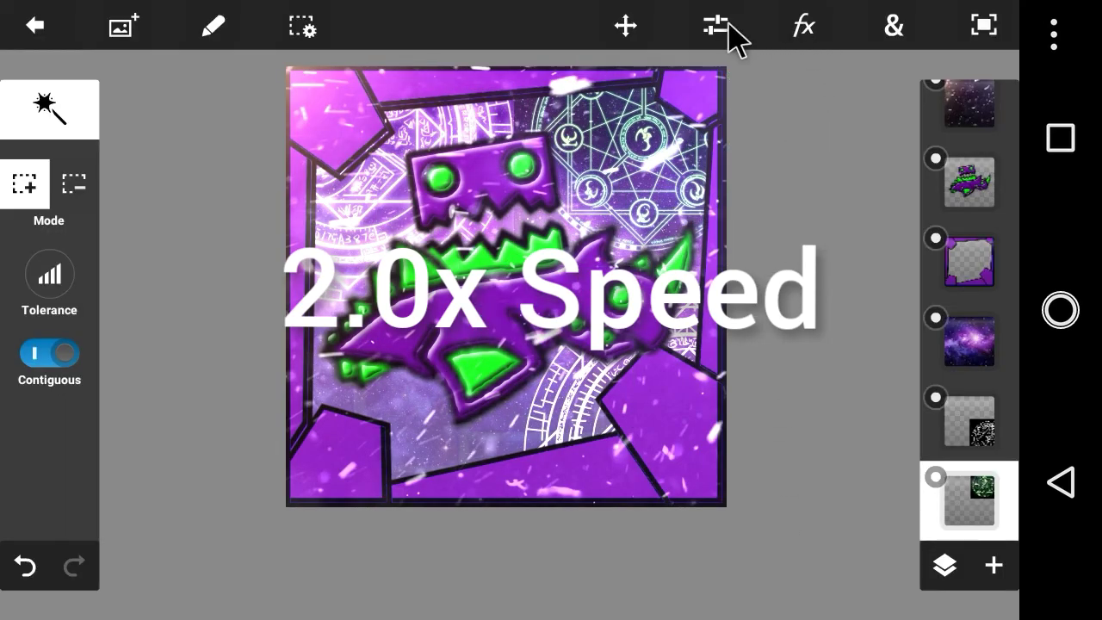
{"action": "left_click", "coordinate": [727, 24]}
{"action": "left_click", "coordinate": [652, 542]}
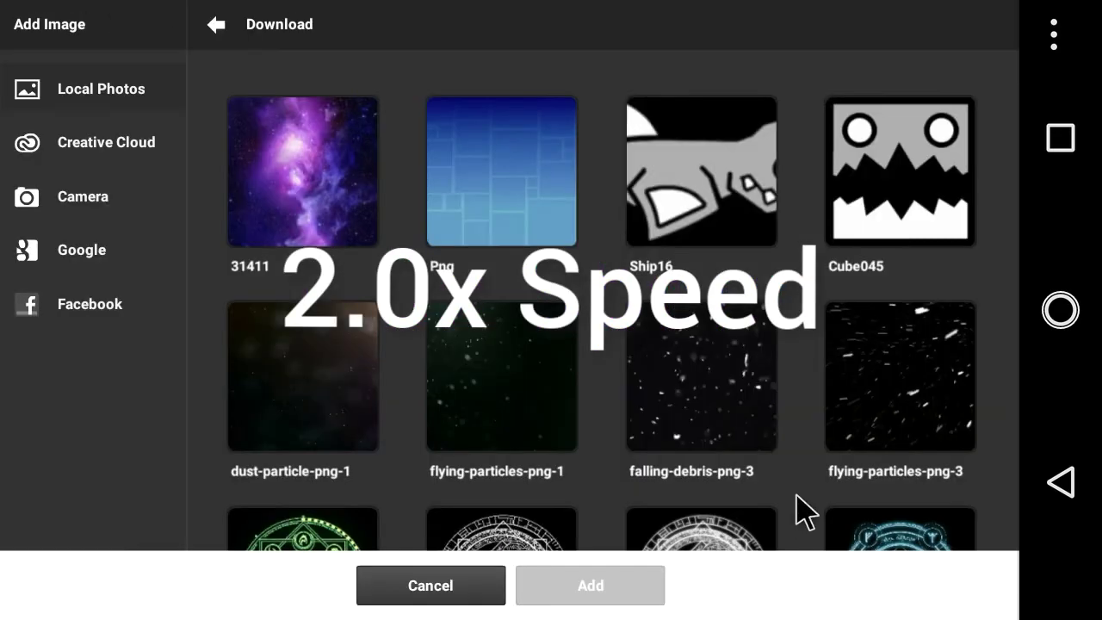
Add the blue magic circle image, enlarge it and place it over the artwork's lower-left corner.
{"action": "left_click_drag", "start_coordinate": [796, 495], "coordinate": [761, 387]}
{"action": "left_click", "coordinate": [902, 495]}
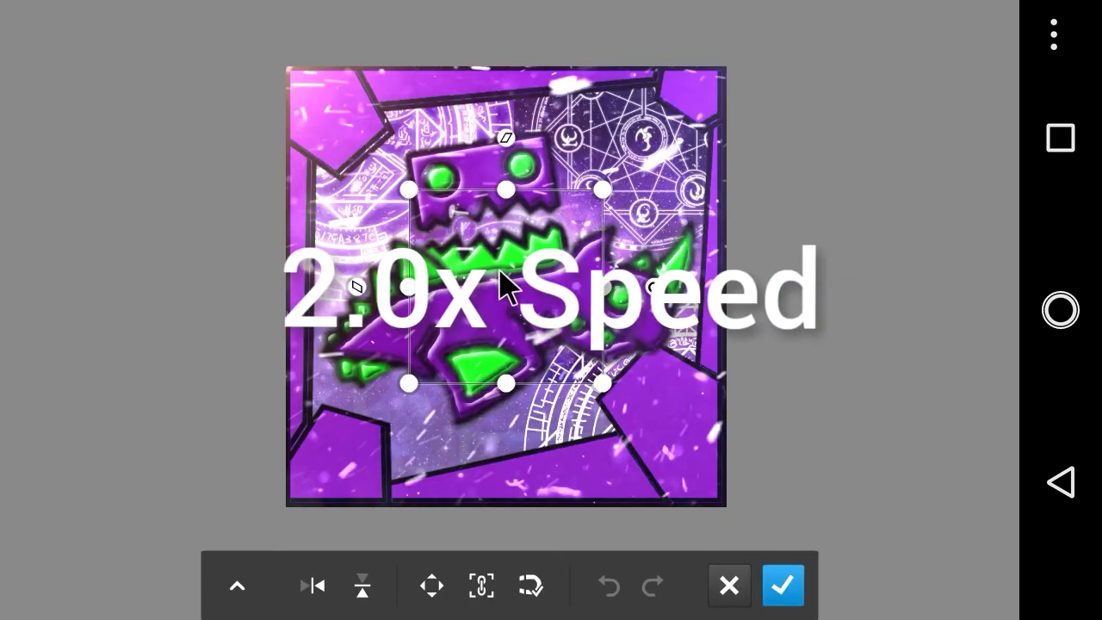
{"action": "left_click_drag", "start_coordinate": [501, 274], "coordinate": [358, 374]}
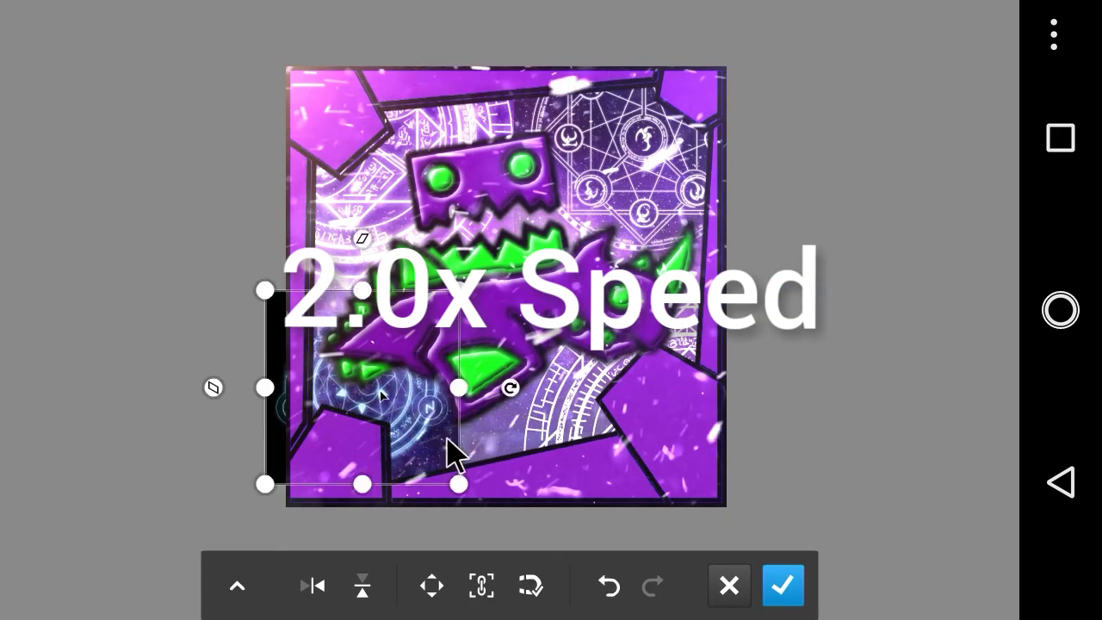
{"action": "left_click_drag", "start_coordinate": [460, 483], "coordinate": [531, 563]}
{"action": "left_click_drag", "start_coordinate": [468, 462], "coordinate": [448, 462]}
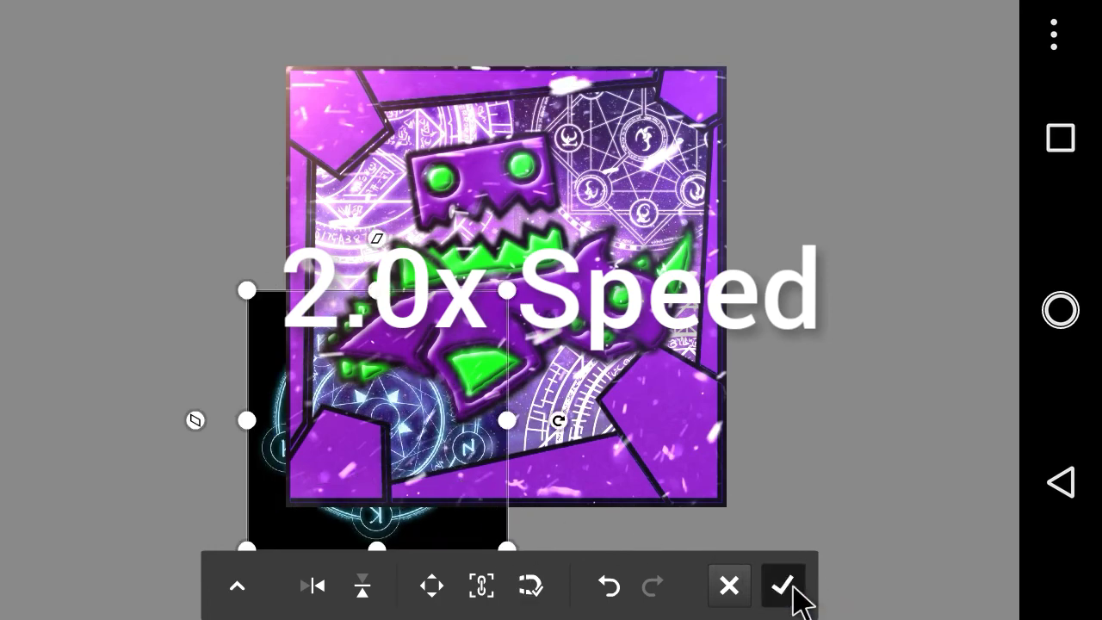
{"action": "left_click", "coordinate": [786, 581]}
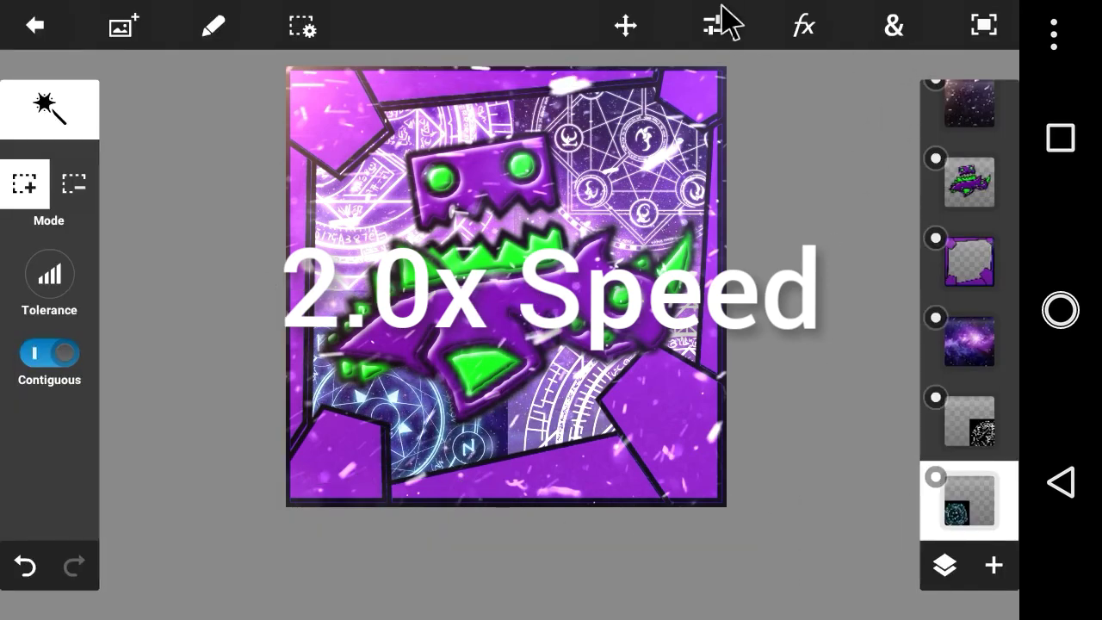
Convert the lower-left magic circle to black and white and set its blend mode to Linear Dodge (Add).
{"action": "left_click", "coordinate": [721, 24]}
{"action": "left_click", "coordinate": [945, 568]}
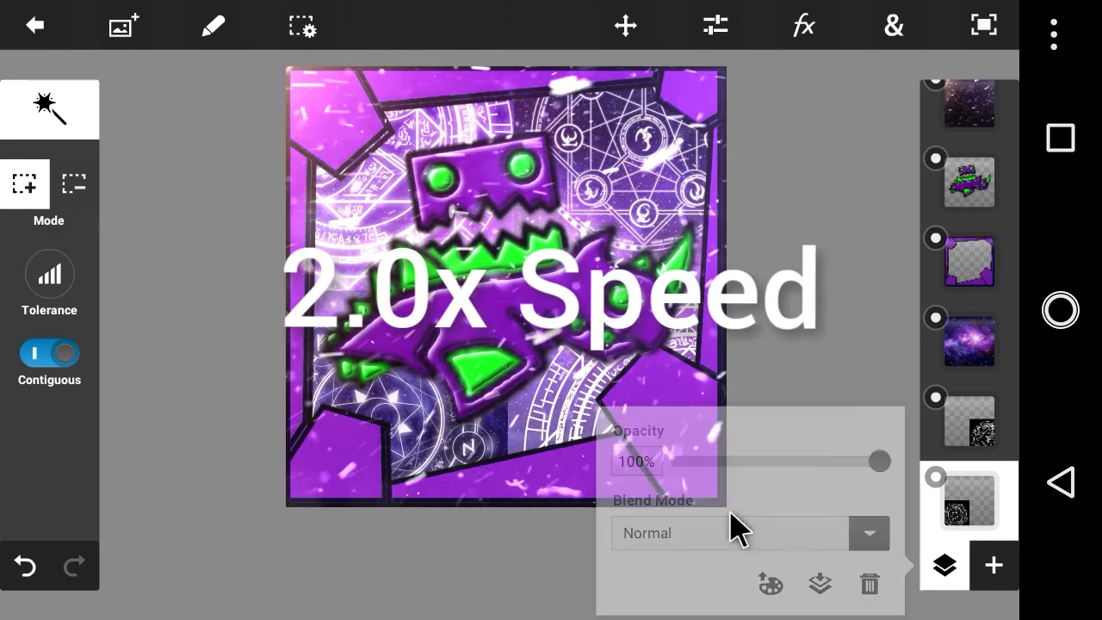
{"action": "left_click", "coordinate": [822, 526]}
{"action": "left_click", "coordinate": [731, 443]}
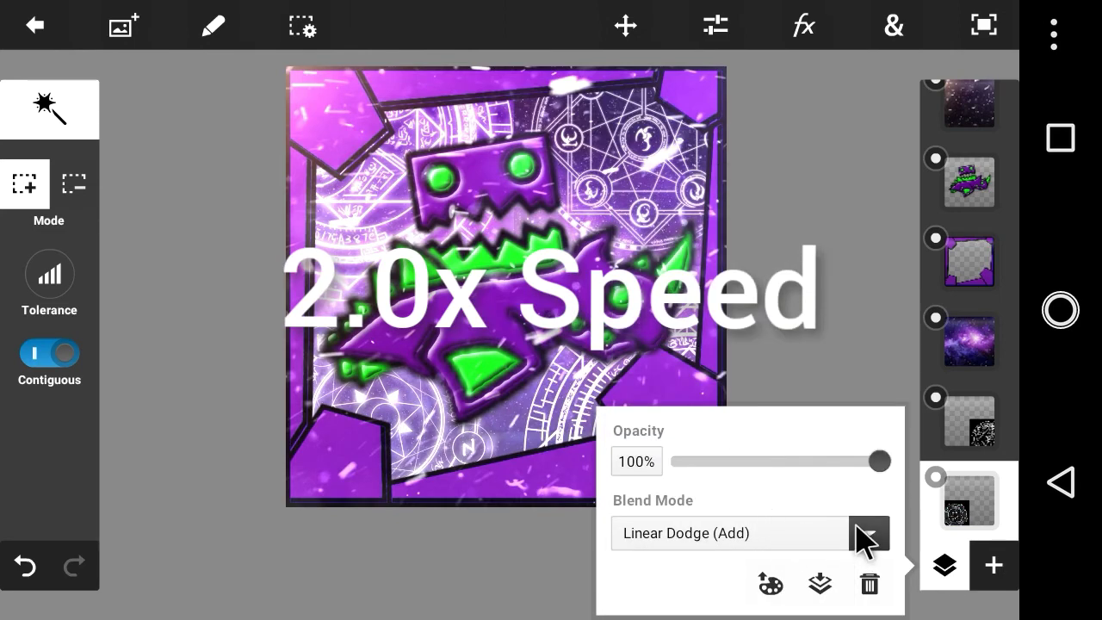
{"action": "left_click", "coordinate": [854, 349]}
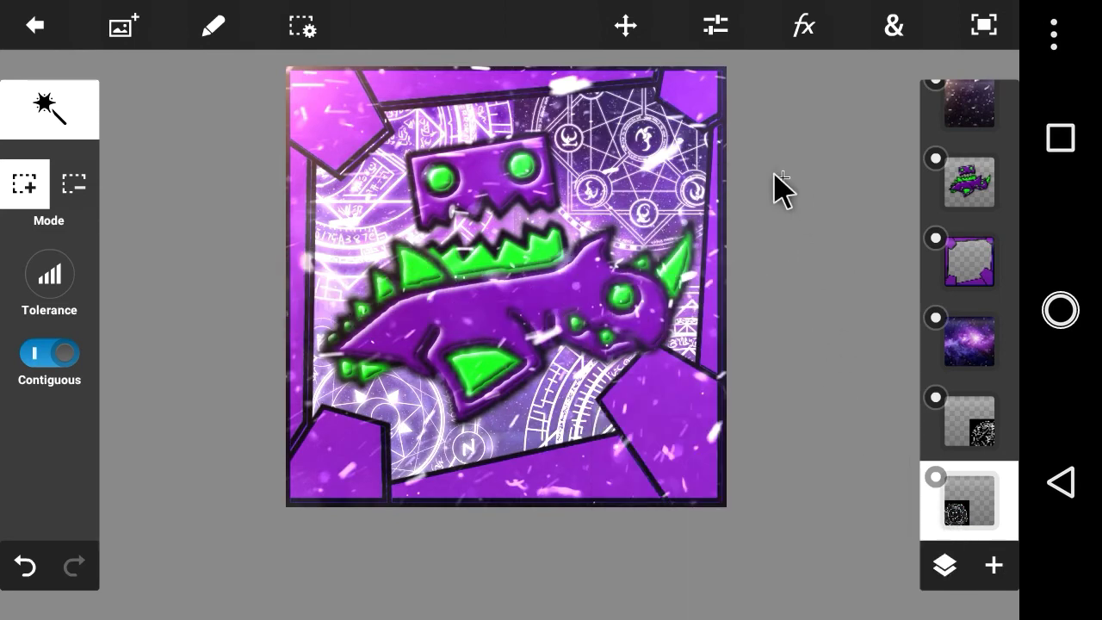
Try to add another image to the artwork.
{"action": "scroll", "coordinate": [994, 255], "scroll_direction": "up", "scroll_amount": 2}
{"action": "scroll", "coordinate": [994, 280], "scroll_direction": "down", "scroll_amount": 1}
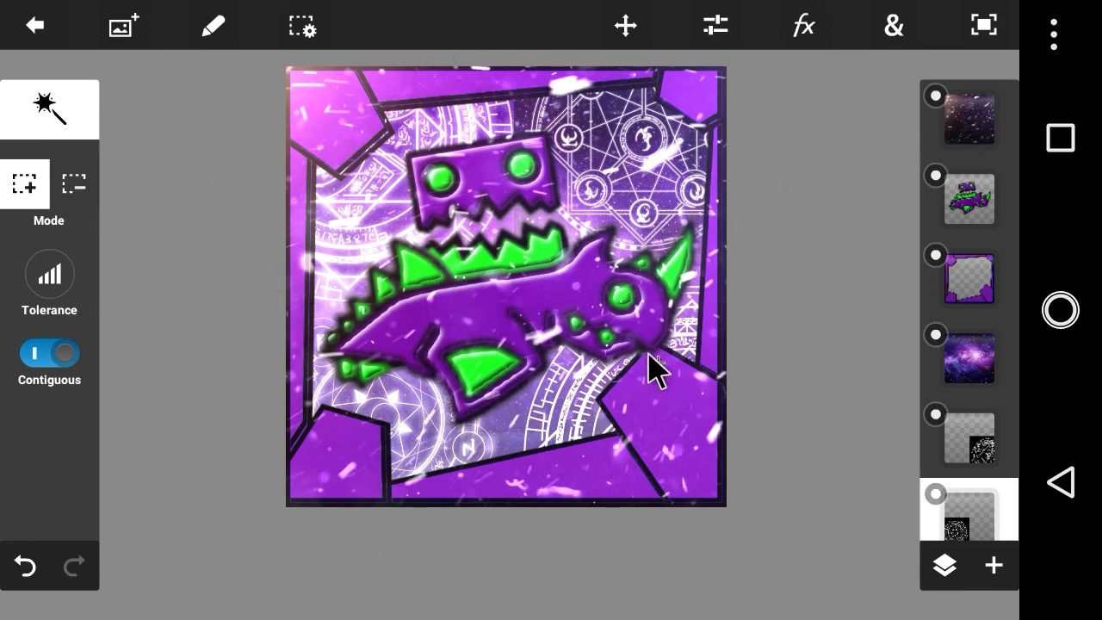
{"action": "left_click", "coordinate": [125, 42]}
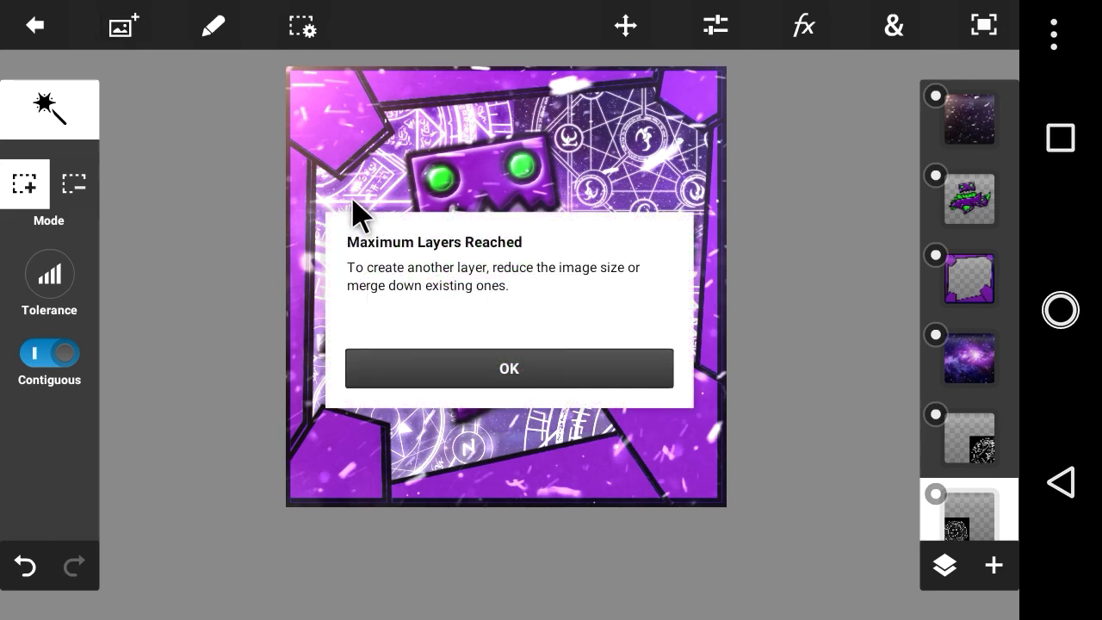
{"action": "left_click", "coordinate": [469, 374]}
Merge the four magic circle layers into one layer by merging the lower-right circle's layer down repeatedly.
{"action": "left_click", "coordinate": [935, 414]}
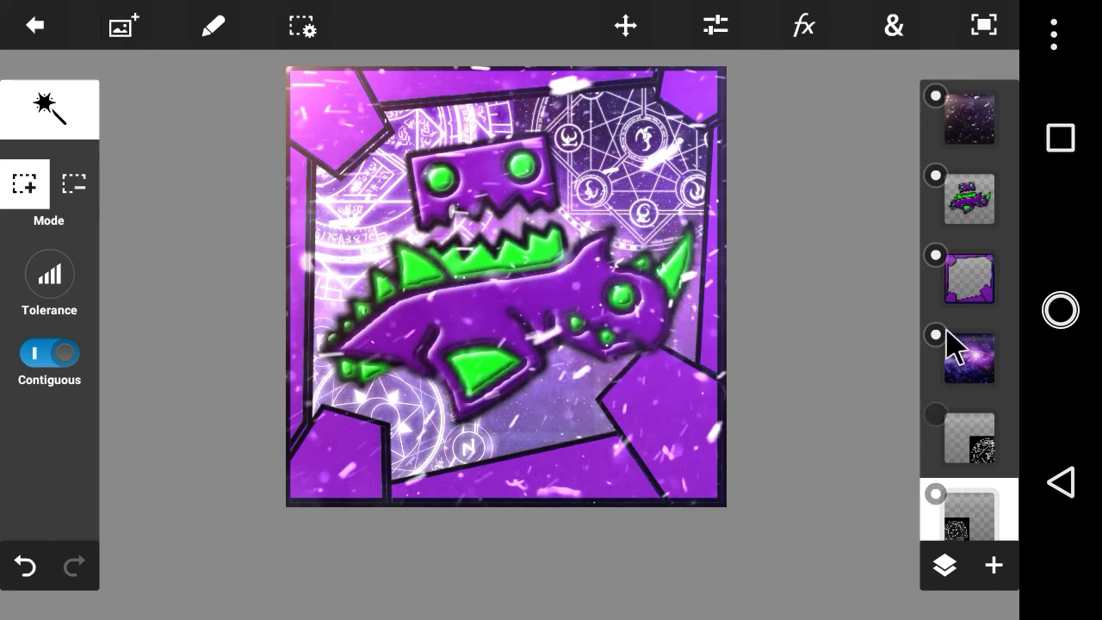
{"action": "left_click", "coordinate": [935, 414]}
{"action": "left_click_drag", "start_coordinate": [985, 424], "coordinate": [972, 297]}
{"action": "left_click", "coordinate": [959, 270]}
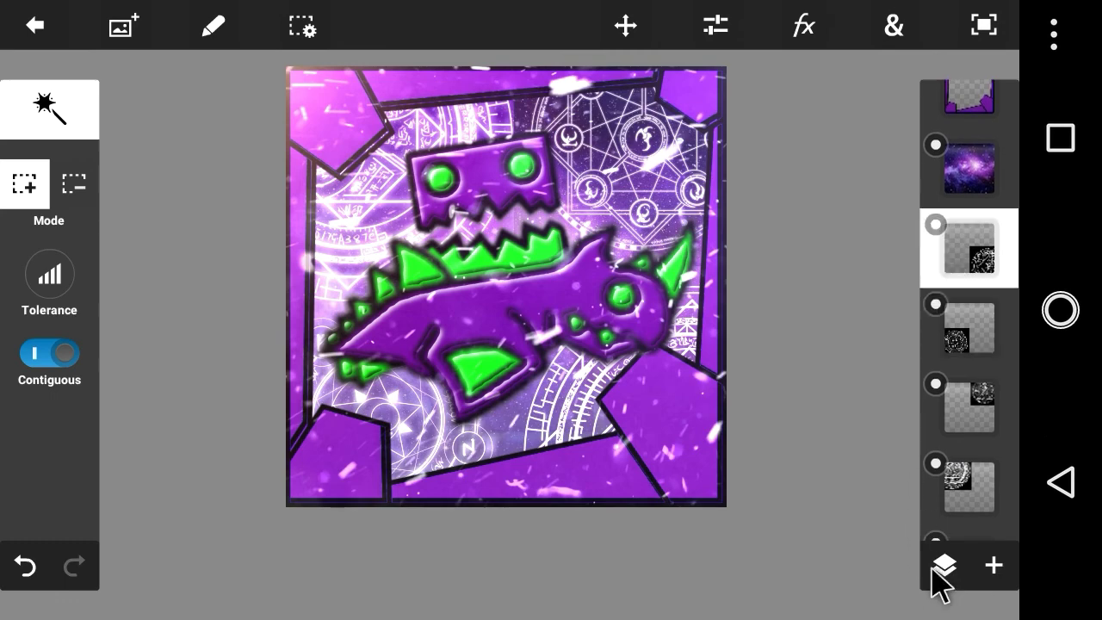
{"action": "left_click", "coordinate": [938, 568]}
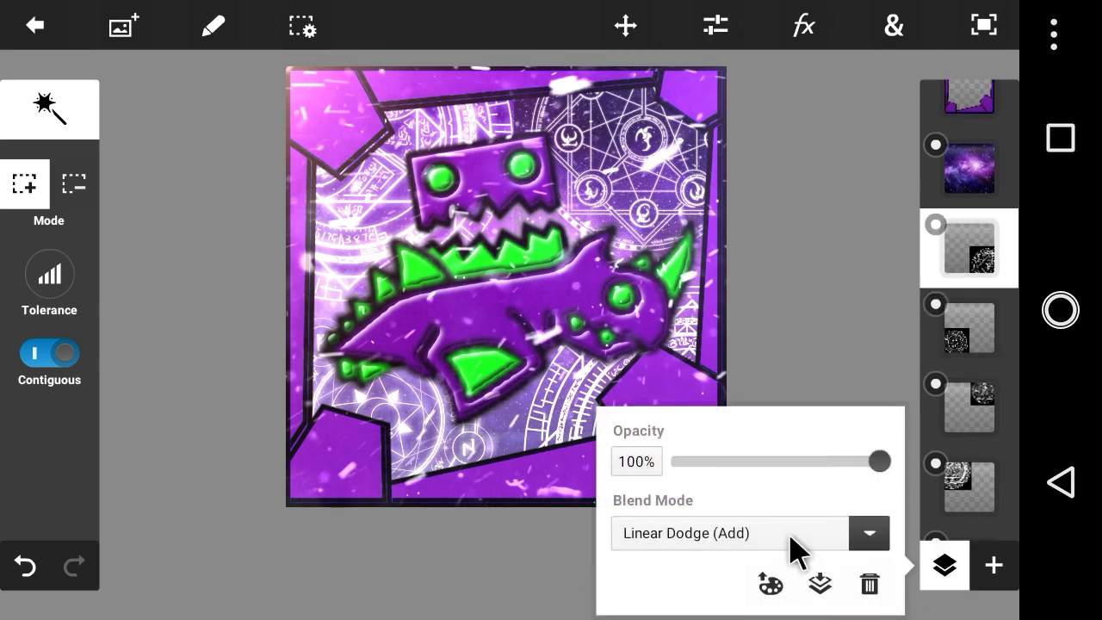
{"action": "left_click", "coordinate": [672, 535]}
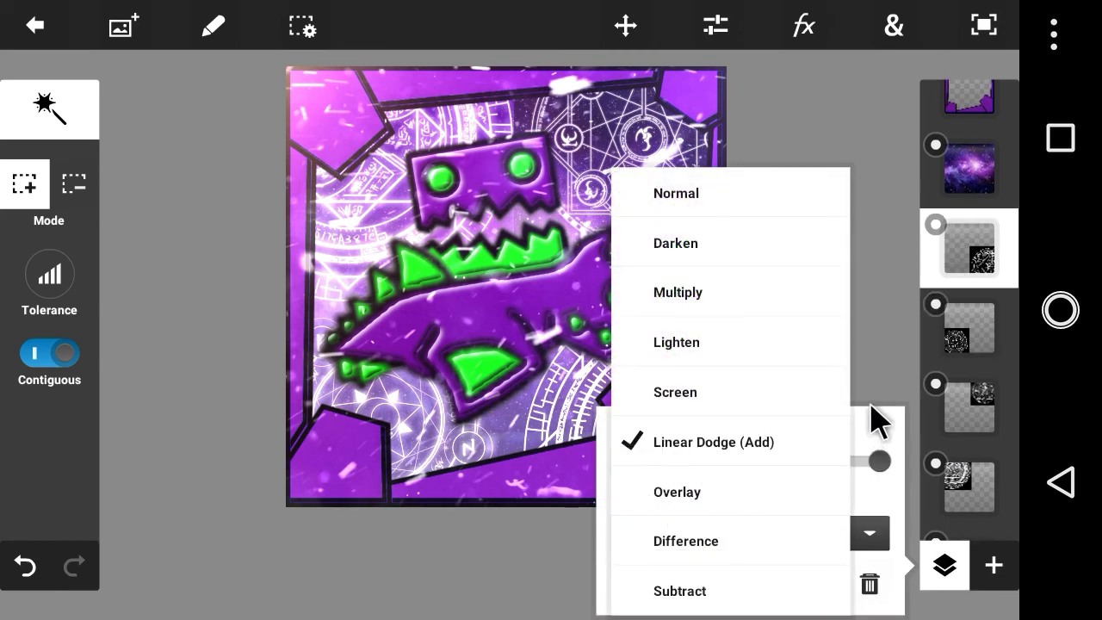
{"action": "left_click", "coordinate": [944, 565]}
{"action": "left_click", "coordinate": [945, 566]}
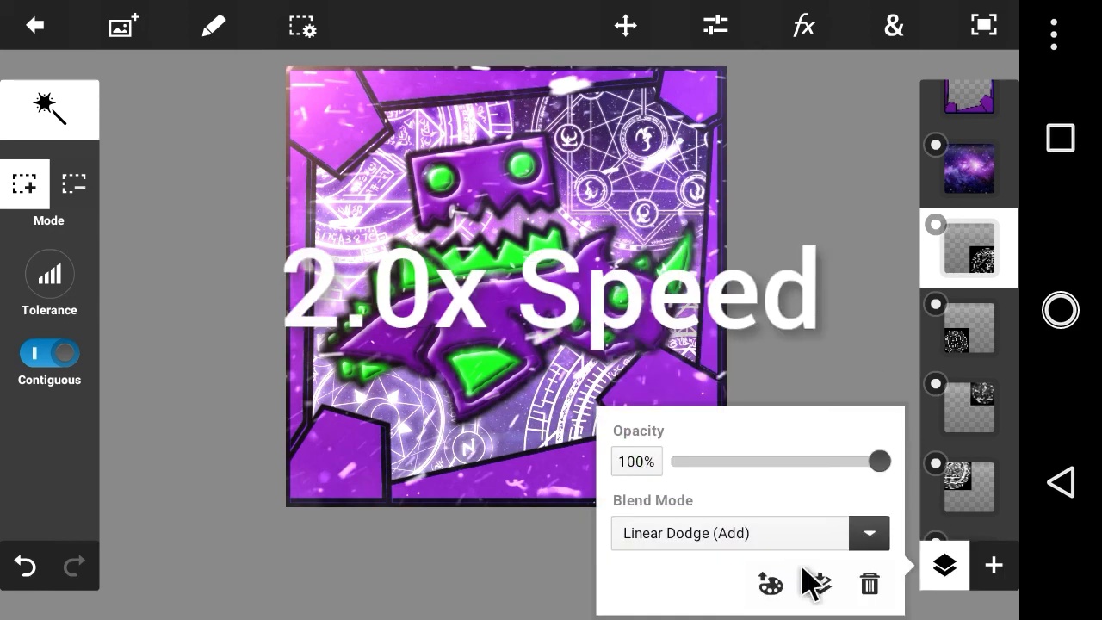
{"action": "left_click", "coordinate": [749, 537]}
{"action": "left_click", "coordinate": [568, 361]}
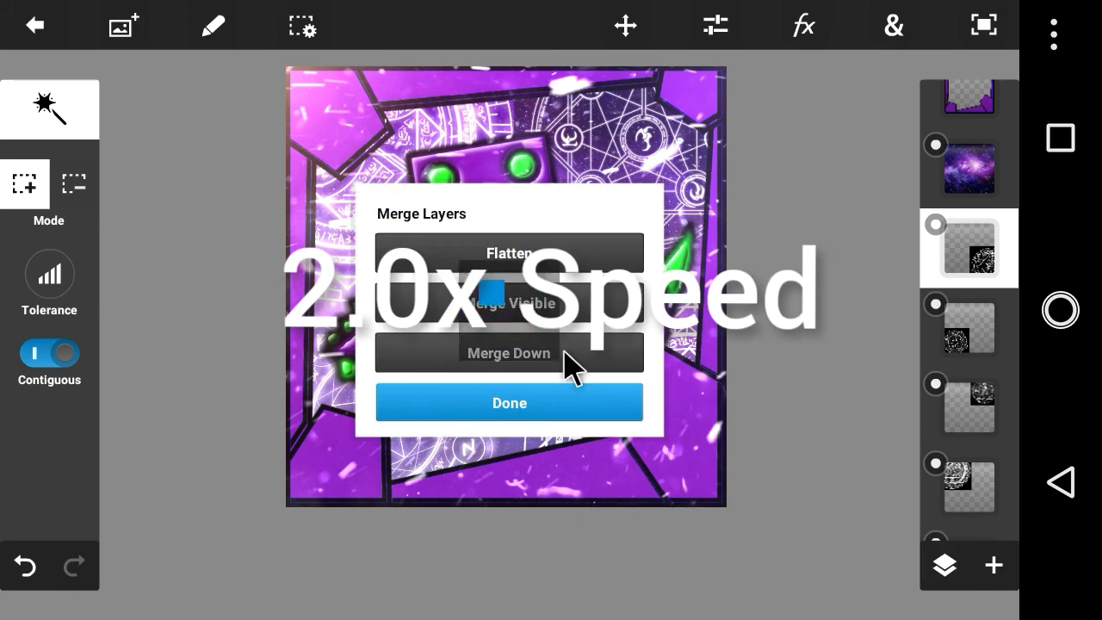
{"action": "left_click", "coordinate": [568, 362]}
{"action": "left_click", "coordinate": [568, 361]}
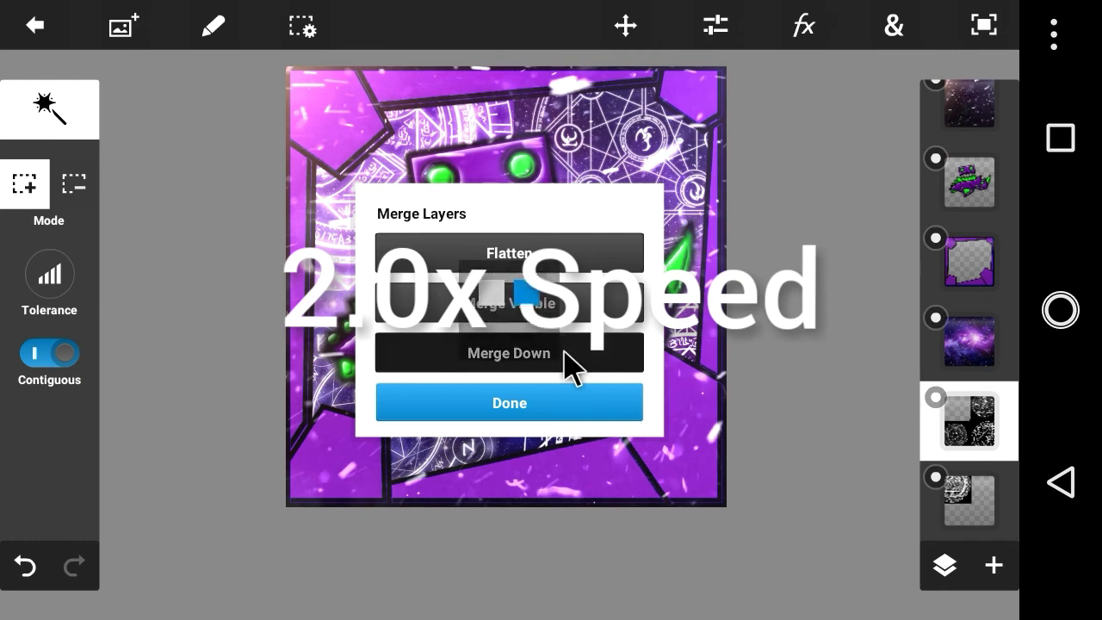
{"action": "left_click", "coordinate": [583, 416]}
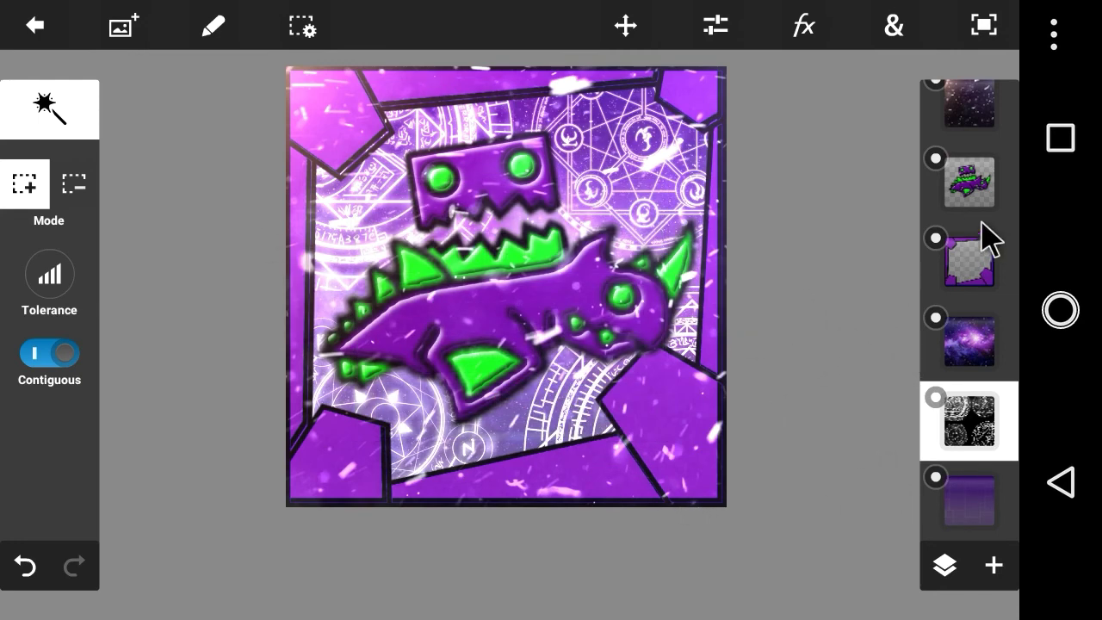
Add the title text image 20200905_195837 from the pixelLab folder and place it across the lower part of the characters.
{"action": "left_click_drag", "start_coordinate": [984, 232], "coordinate": [984, 327]}
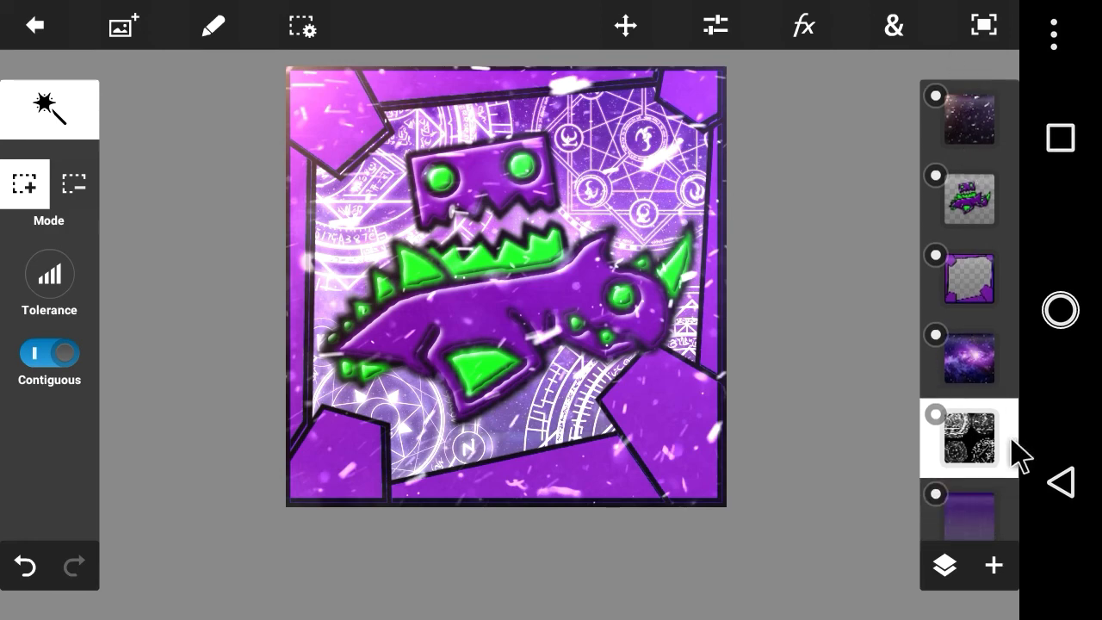
{"action": "left_click", "coordinate": [120, 33]}
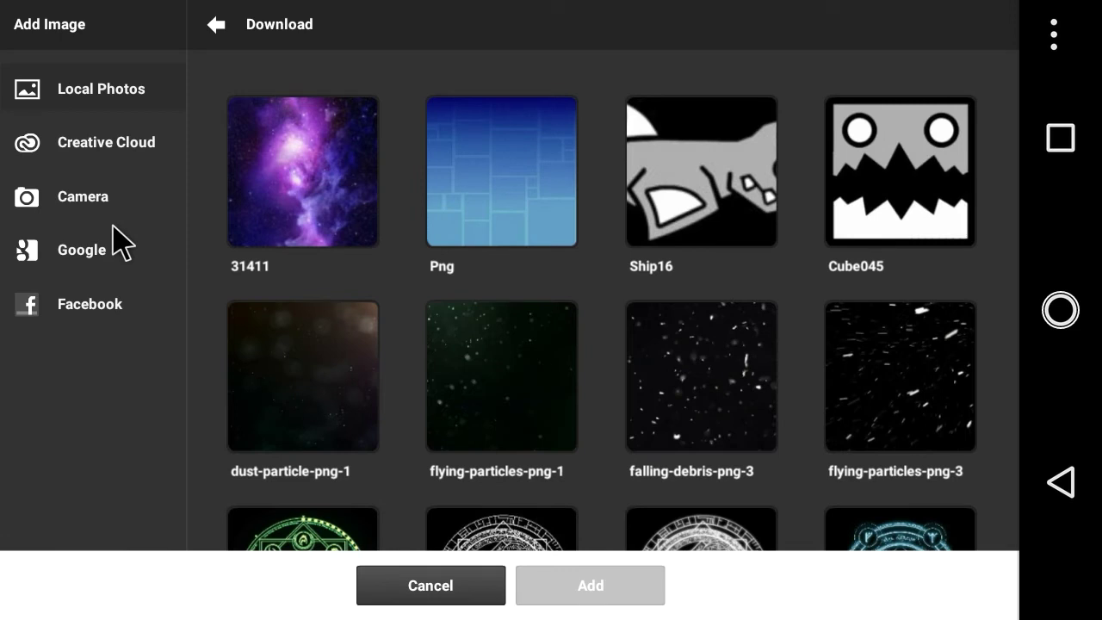
{"action": "left_click", "coordinate": [215, 25]}
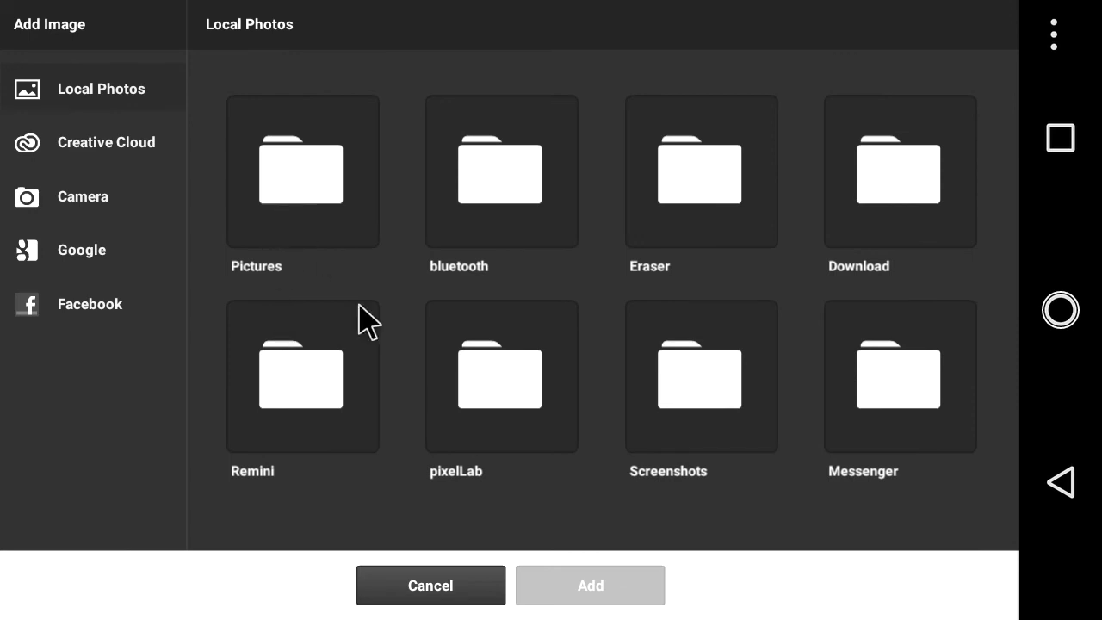
{"action": "left_click", "coordinate": [509, 411]}
{"action": "left_click", "coordinate": [354, 197]}
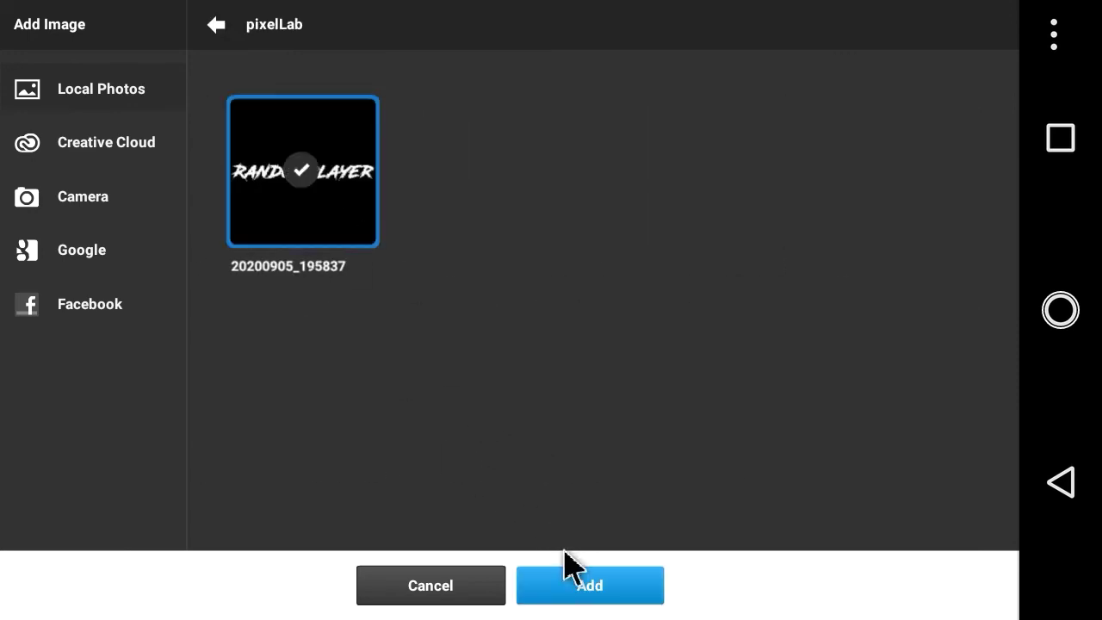
{"action": "left_click", "coordinate": [582, 583]}
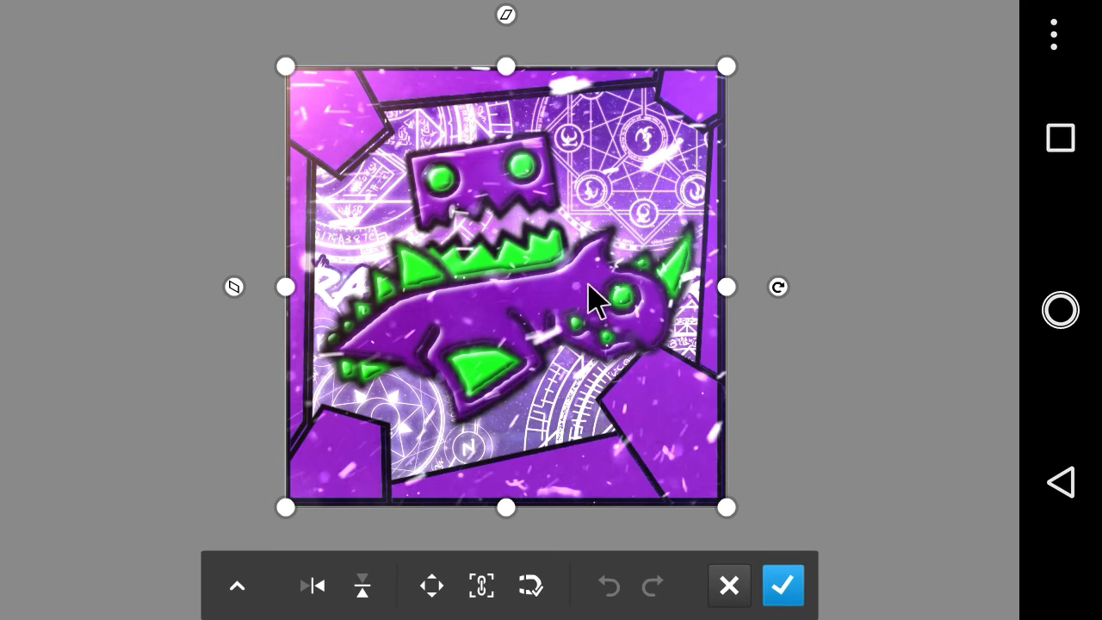
{"action": "left_click_drag", "start_coordinate": [594, 299], "coordinate": [592, 379]}
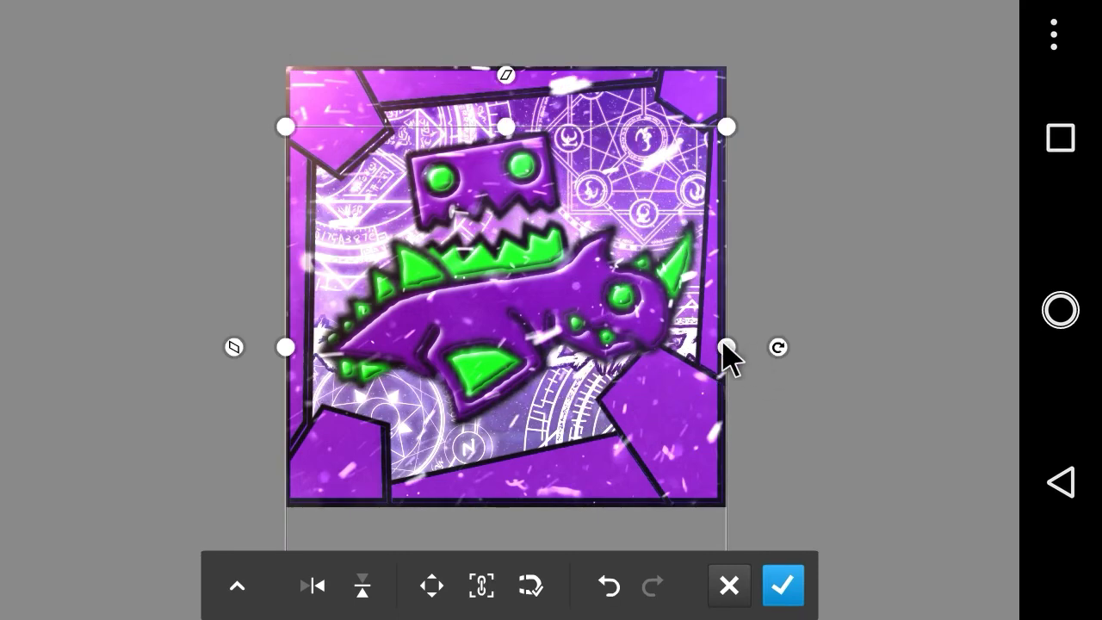
{"action": "mouse_move", "coordinate": [712, 342]}
{"action": "left_mouse_down"}
{"action": "mouse_move", "coordinate": [702, 340]}
{"action": "mouse_move", "coordinate": [724, 353]}
{"action": "left_mouse_up"}
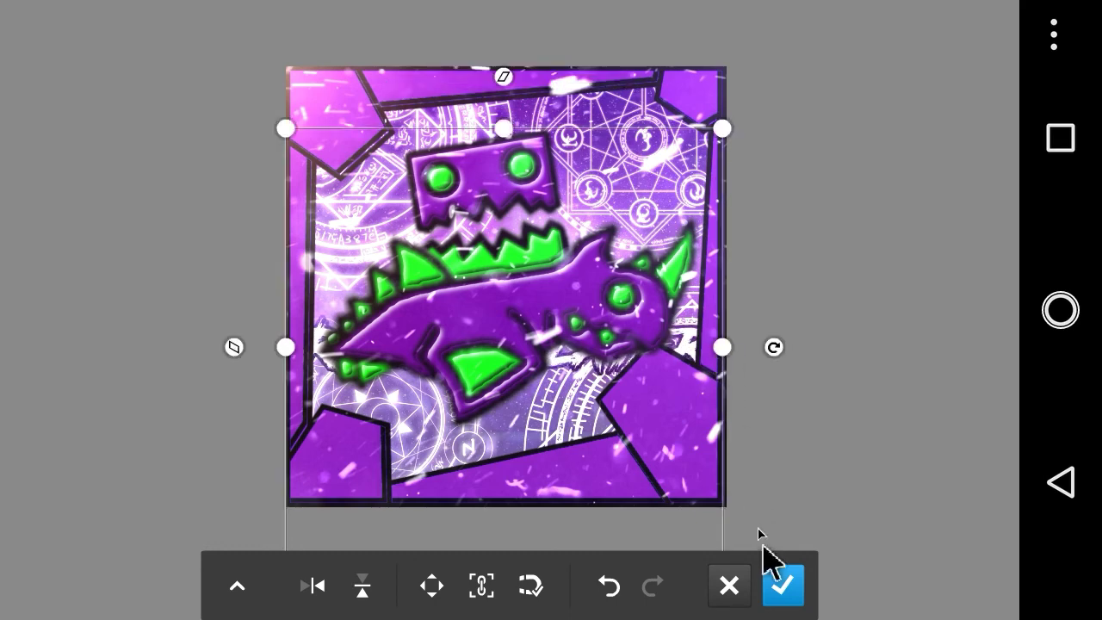
{"action": "left_click", "coordinate": [785, 589]}
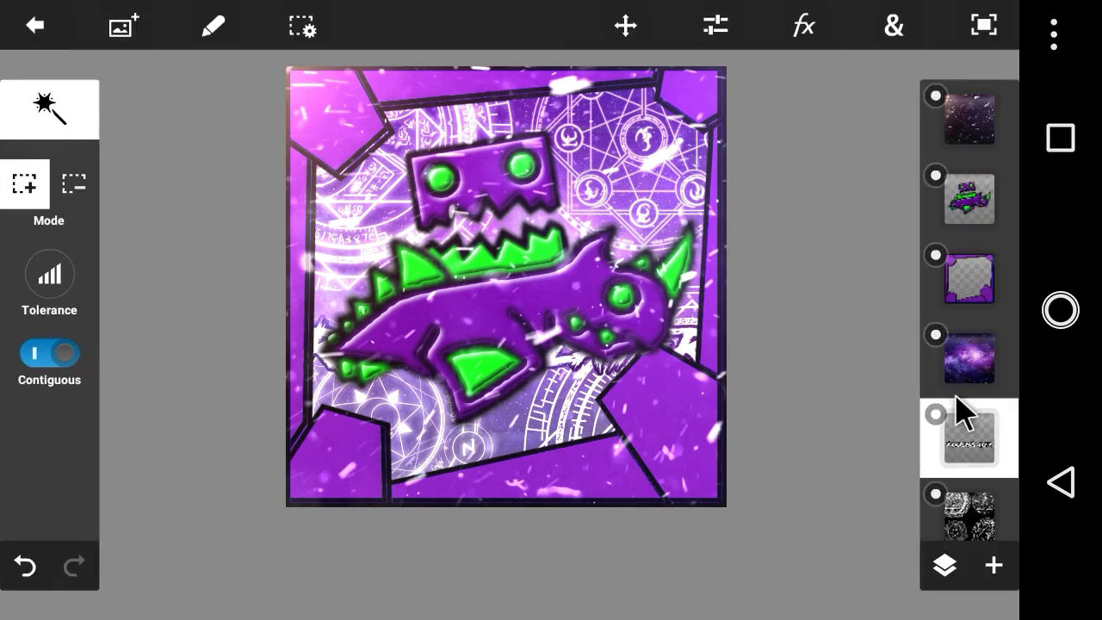
Reorder the title text layer above the character layer, shift the text lower and tilt it slightly counterclockwise.
{"action": "left_click_drag", "start_coordinate": [958, 409], "coordinate": [958, 206]}
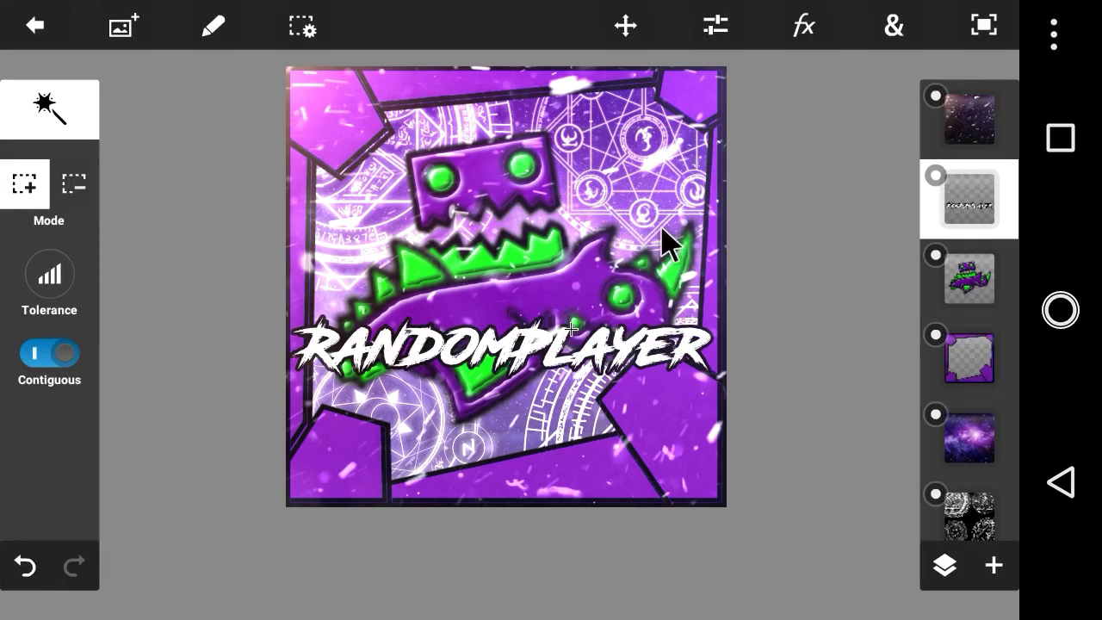
{"action": "left_click", "coordinate": [731, 28]}
{"action": "left_click", "coordinate": [626, 20]}
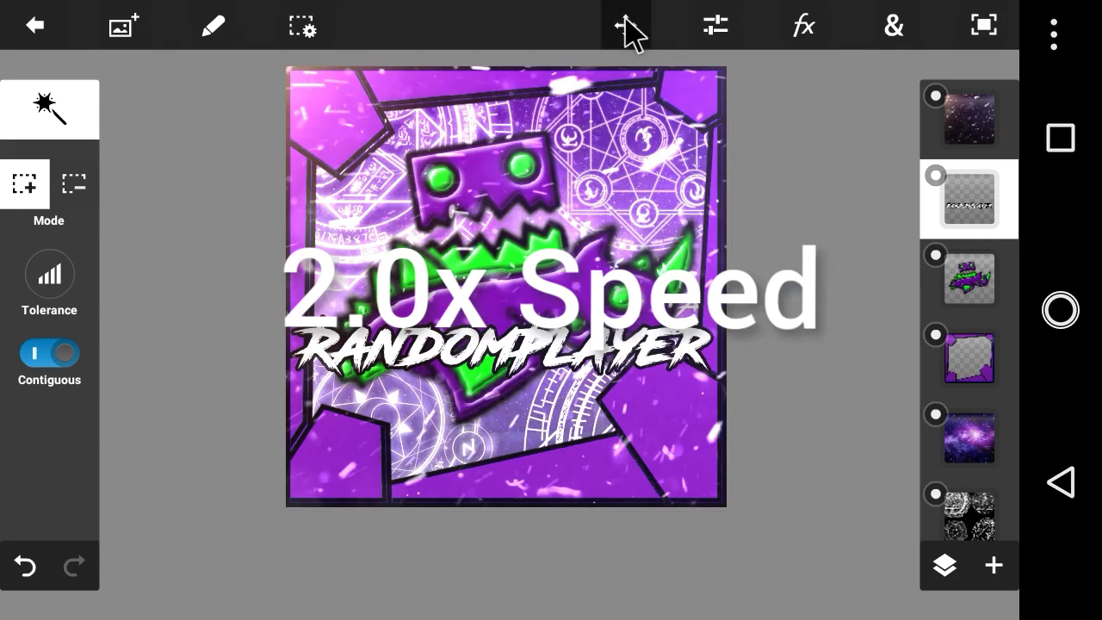
{"action": "left_click", "coordinate": [625, 26]}
{"action": "left_click_drag", "start_coordinate": [537, 373], "coordinate": [537, 405]}
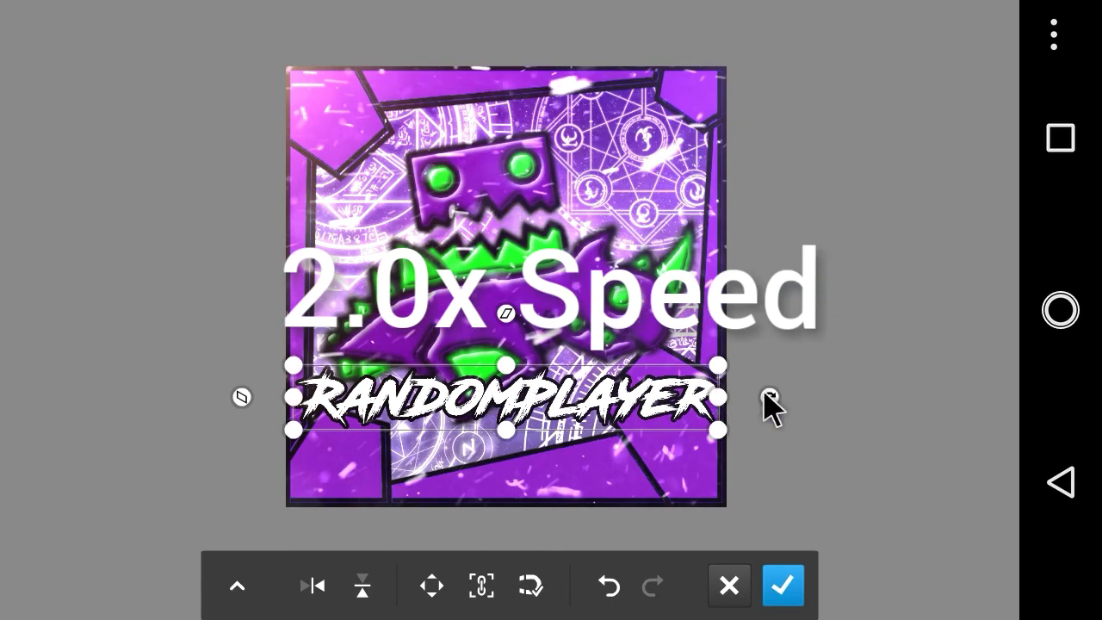
{"action": "left_click_drag", "start_coordinate": [771, 404], "coordinate": [762, 374]}
{"action": "left_click_drag", "start_coordinate": [669, 381], "coordinate": [583, 370]}
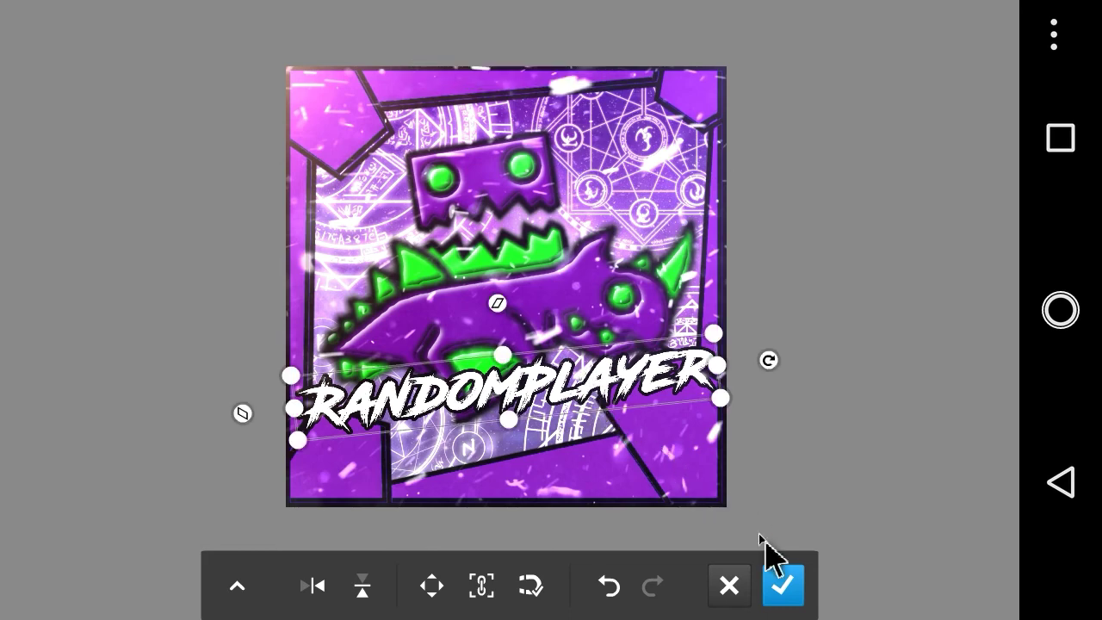
{"action": "left_click", "coordinate": [783, 585]}
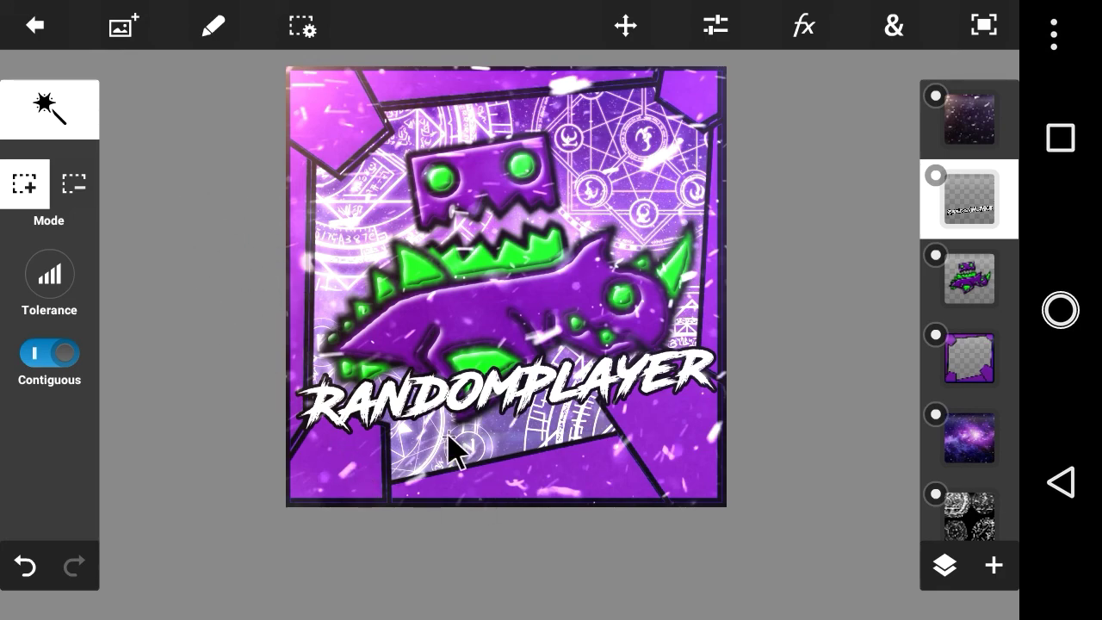
Select the white fill of the title letters and create a new layer from that selection.
{"action": "scroll", "coordinate": [370, 413], "scroll_direction": "up", "scroll_amount": 5}
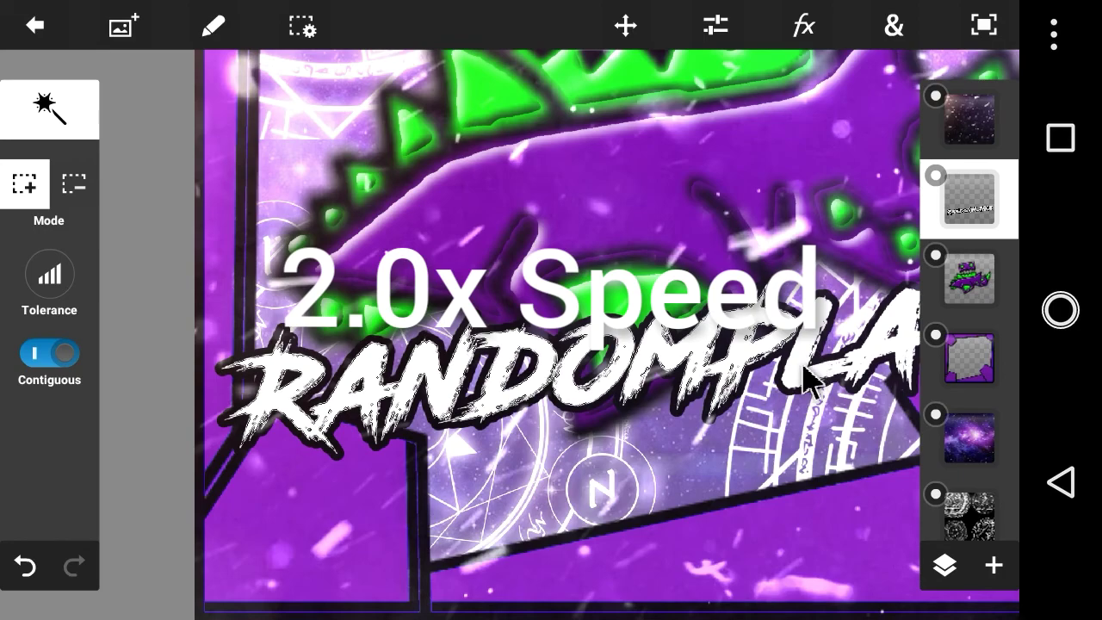
{"action": "scroll", "coordinate": [551, 344], "scroll_direction": "down", "scroll_amount": 3}
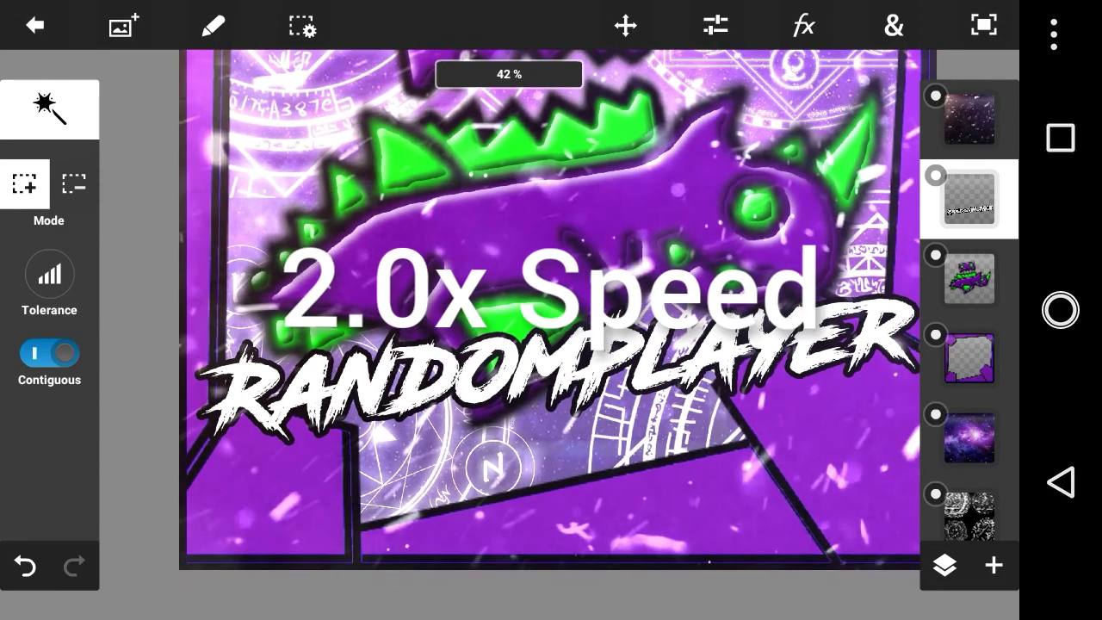
{"action": "scroll", "coordinate": [550, 344], "scroll_direction": "up", "scroll_amount": 2}
{"action": "scroll", "coordinate": [551, 345], "scroll_direction": "right", "scroll_amount": 1}
{"action": "left_click", "coordinate": [814, 412]}
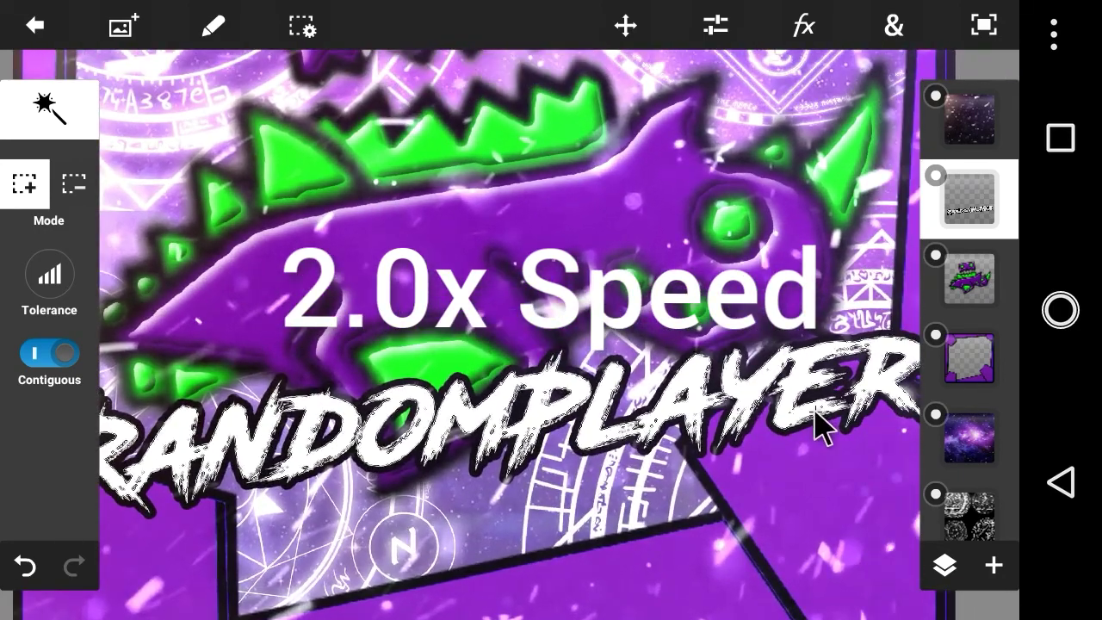
{"action": "scroll", "coordinate": [822, 426], "scroll_direction": "down", "scroll_amount": 3}
{"action": "left_click", "coordinate": [993, 565]}
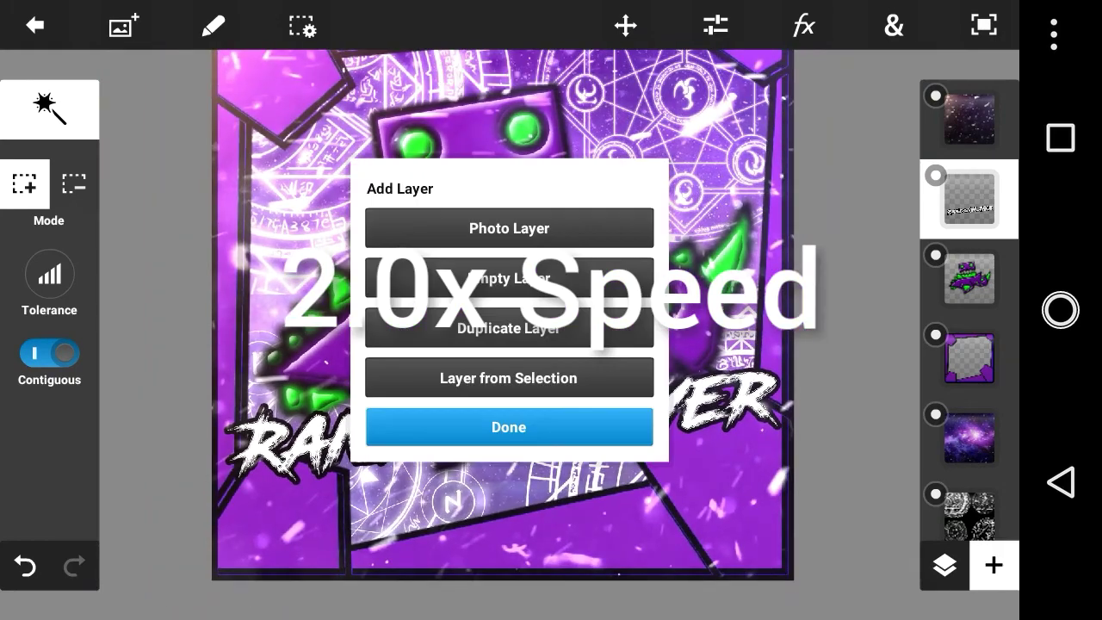
{"action": "left_click", "coordinate": [508, 378]}
{"action": "left_click", "coordinate": [509, 427]}
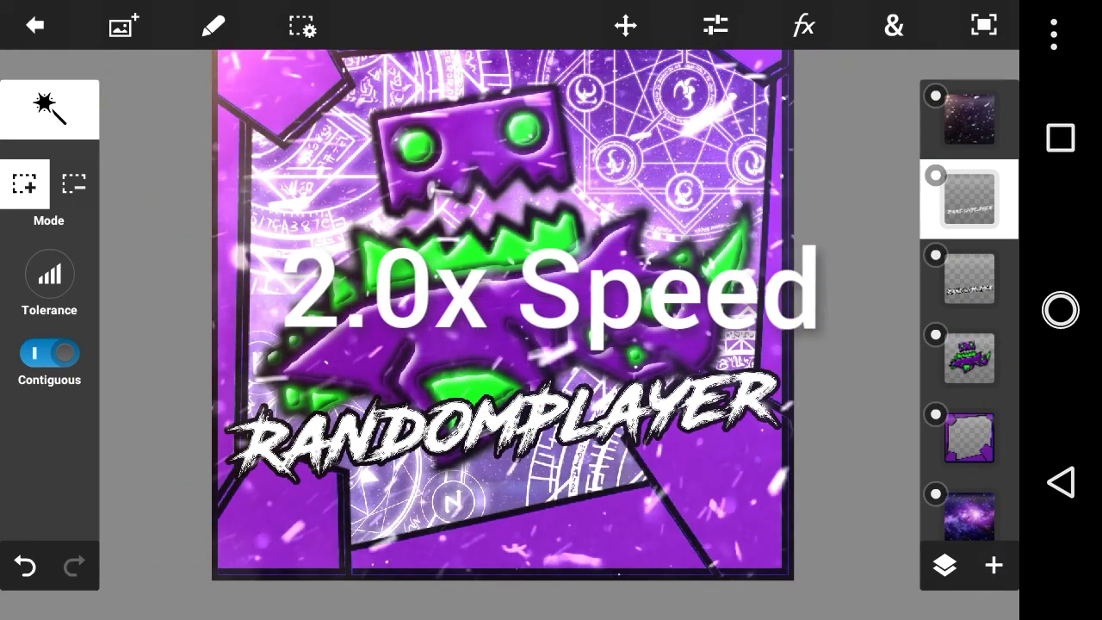
Select the whole canvas and apply a Bevel effect to the white letter layer with angle 45°, blur 15, distance 15 and intensity 100%.
{"action": "left_click", "coordinate": [302, 26]}
{"action": "left_click", "coordinate": [345, 74]}
{"action": "left_click", "coordinate": [803, 26]}
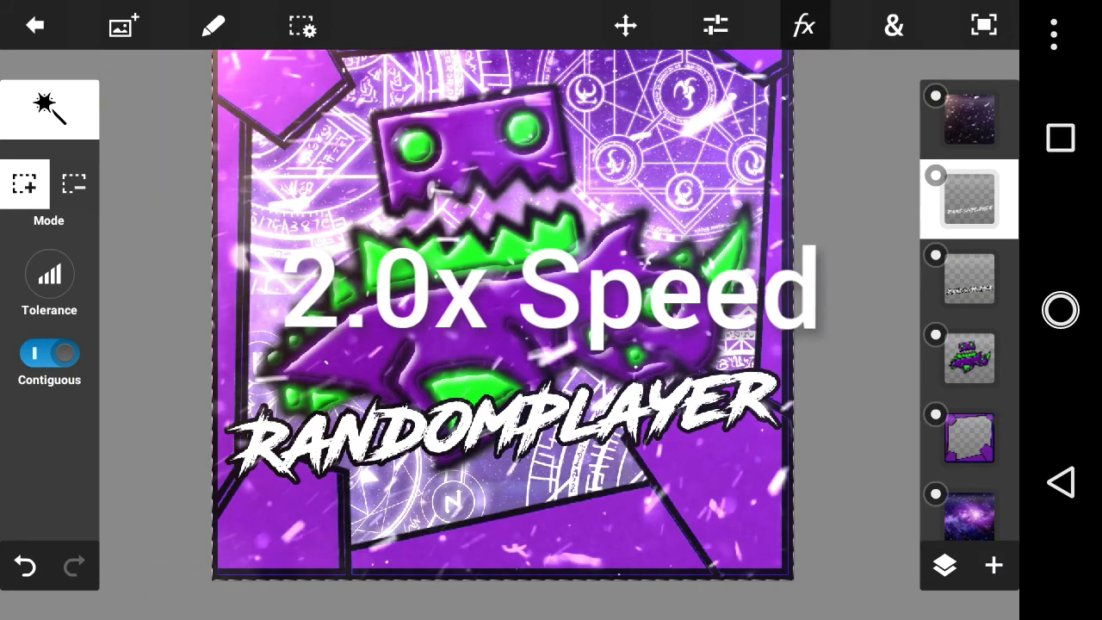
{"action": "left_click", "coordinate": [734, 318]}
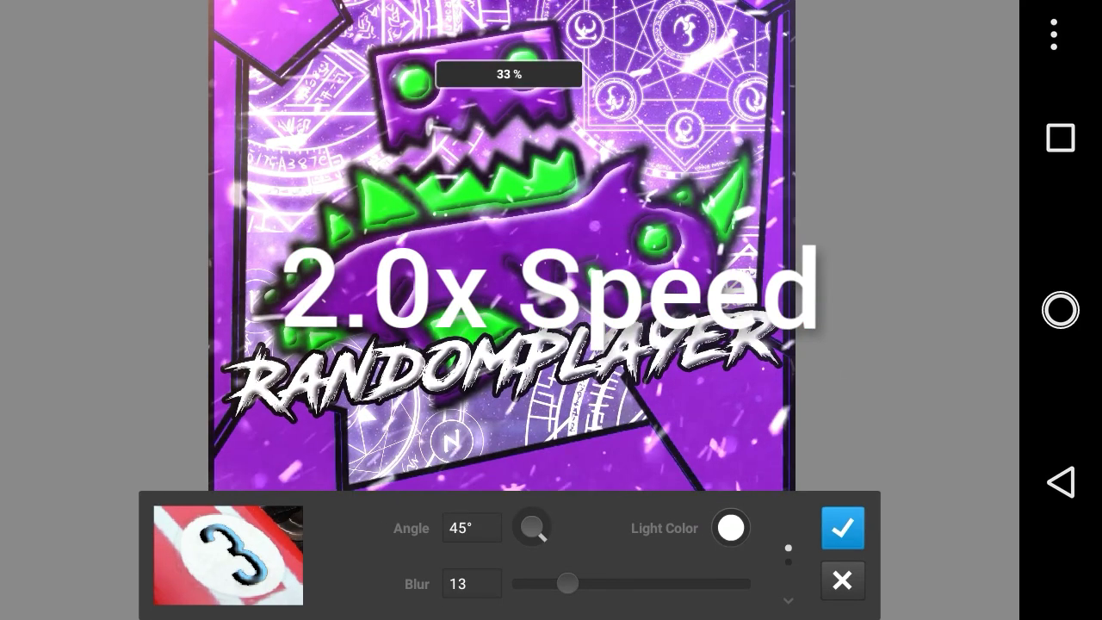
{"action": "mouse_move", "coordinate": [567, 584]}
{"action": "left_mouse_down"}
{"action": "mouse_move", "coordinate": [536, 583]}
{"action": "mouse_move", "coordinate": [564, 584]}
{"action": "left_mouse_up"}
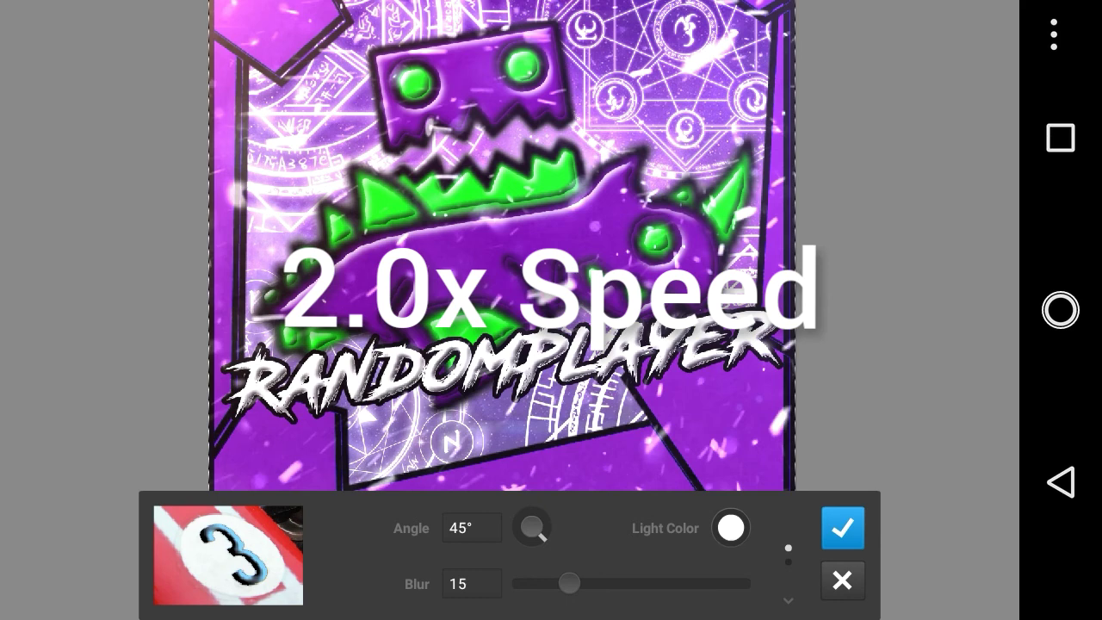
{"action": "scroll", "coordinate": [631, 555], "scroll_direction": "down", "scroll_amount": 3}
{"action": "mouse_move", "coordinate": [529, 530]}
{"action": "left_mouse_down"}
{"action": "mouse_move", "coordinate": [553, 530]}
{"action": "mouse_move", "coordinate": [520, 530]}
{"action": "mouse_move", "coordinate": [533, 530]}
{"action": "left_mouse_up"}
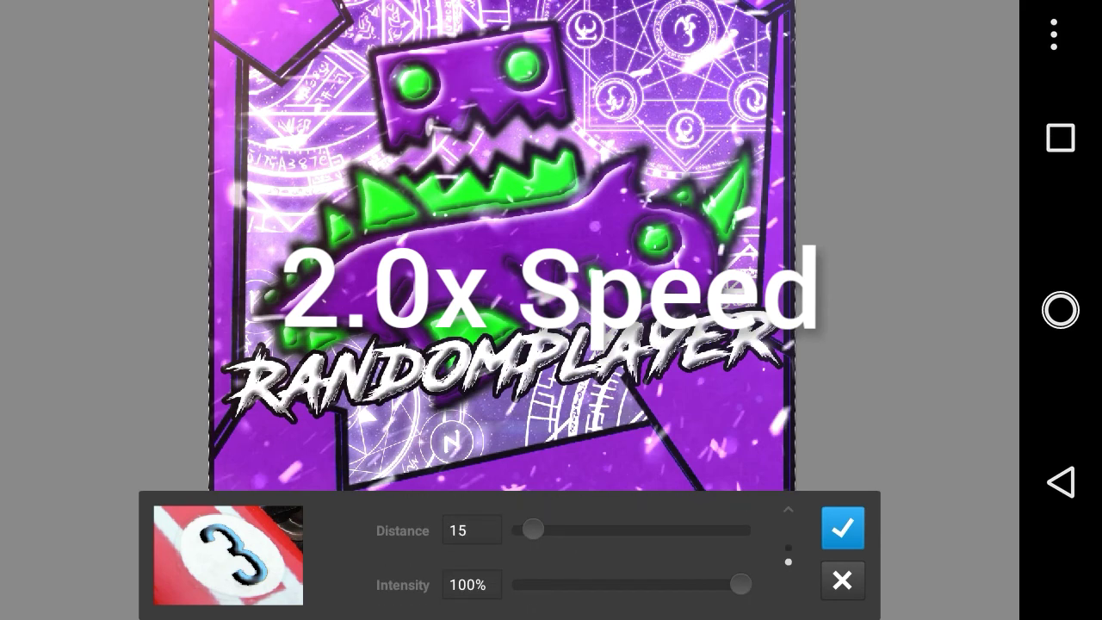
{"action": "left_click", "coordinate": [841, 528]}
{"action": "scroll", "coordinate": [509, 310], "scroll_direction": "down", "scroll_amount": 2}
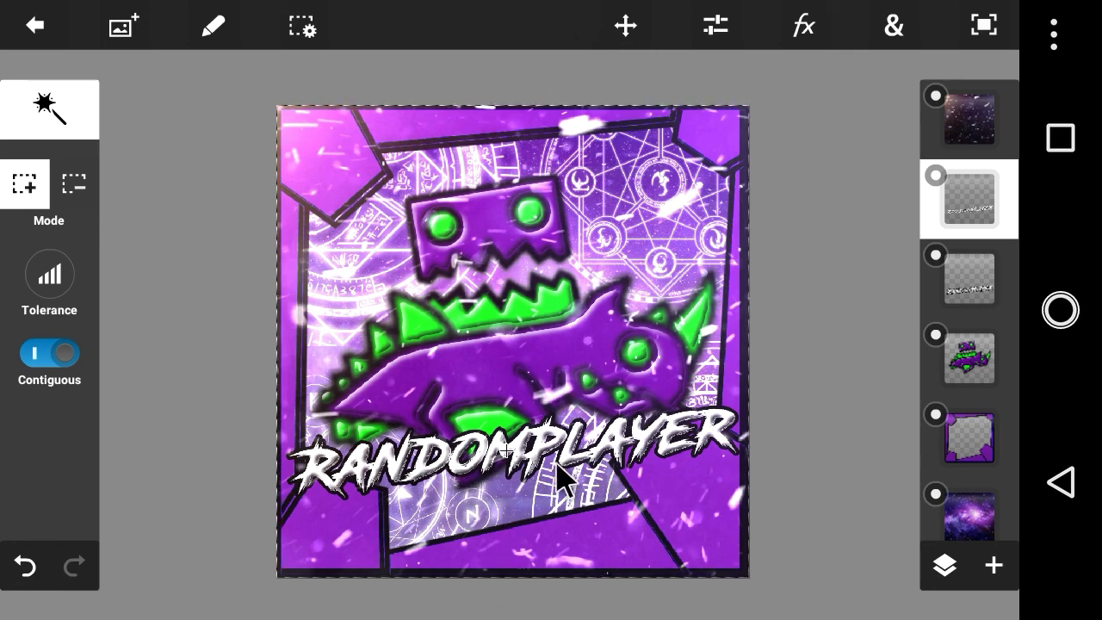
Check the opacity and blend mode of the topmost particle layer.
{"action": "left_click", "coordinate": [973, 129]}
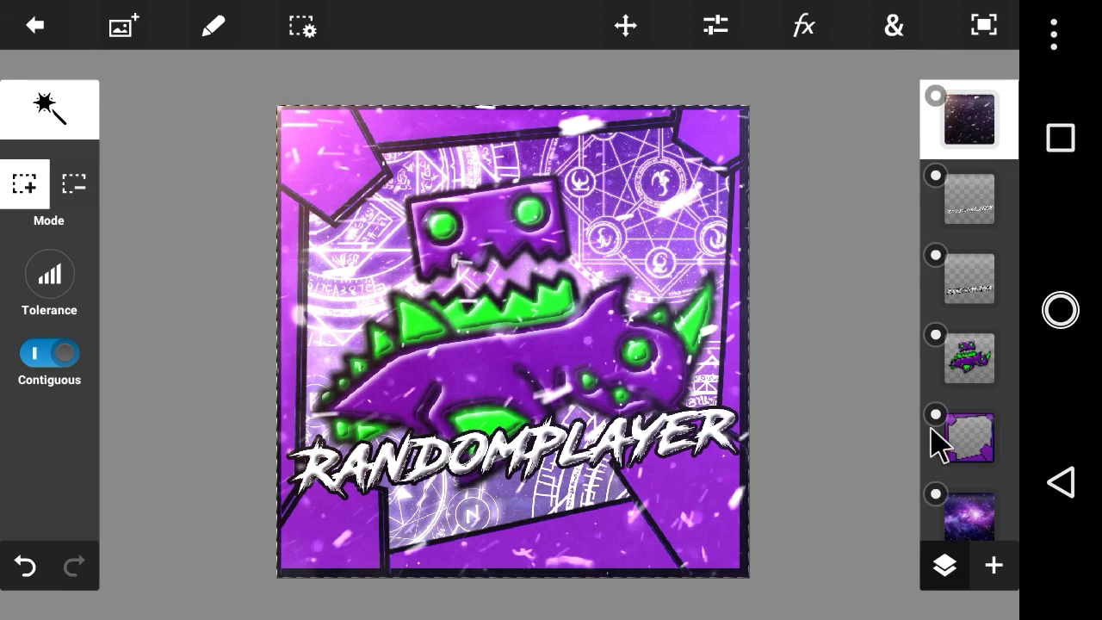
{"action": "left_click", "coordinate": [945, 564]}
{"action": "left_click", "coordinate": [757, 531]}
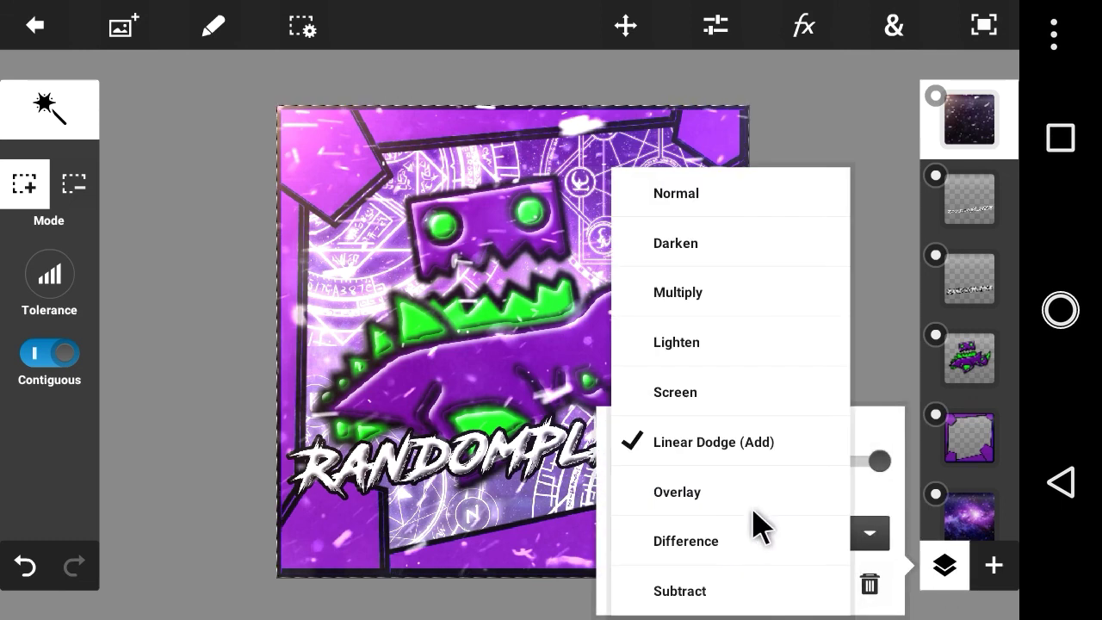
{"action": "left_click", "coordinate": [863, 361]}
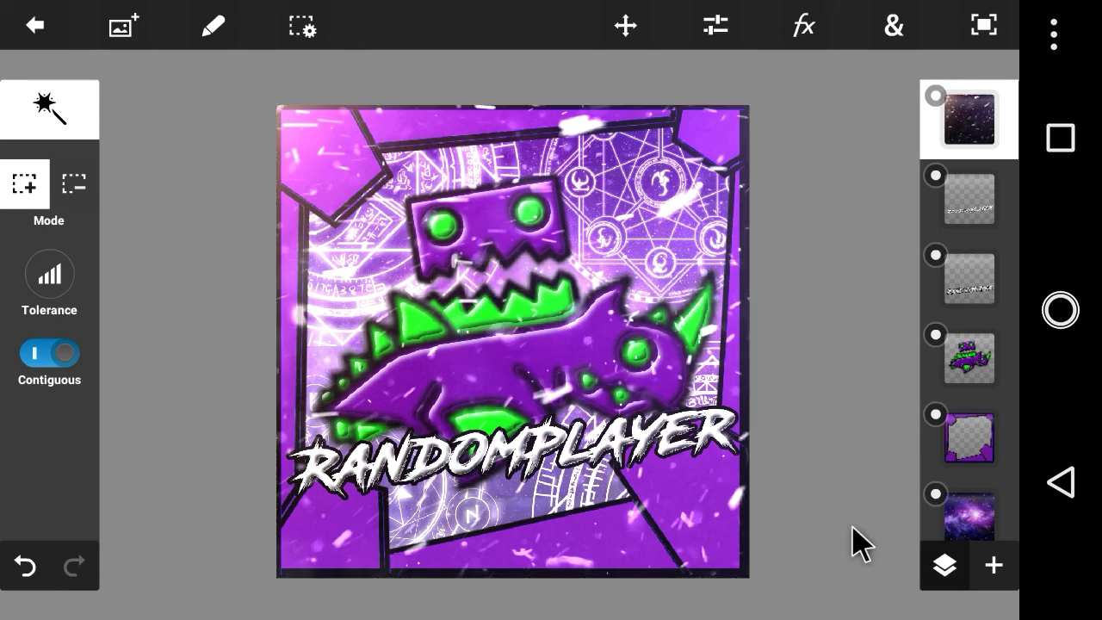
{"action": "left_click", "coordinate": [904, 561]}
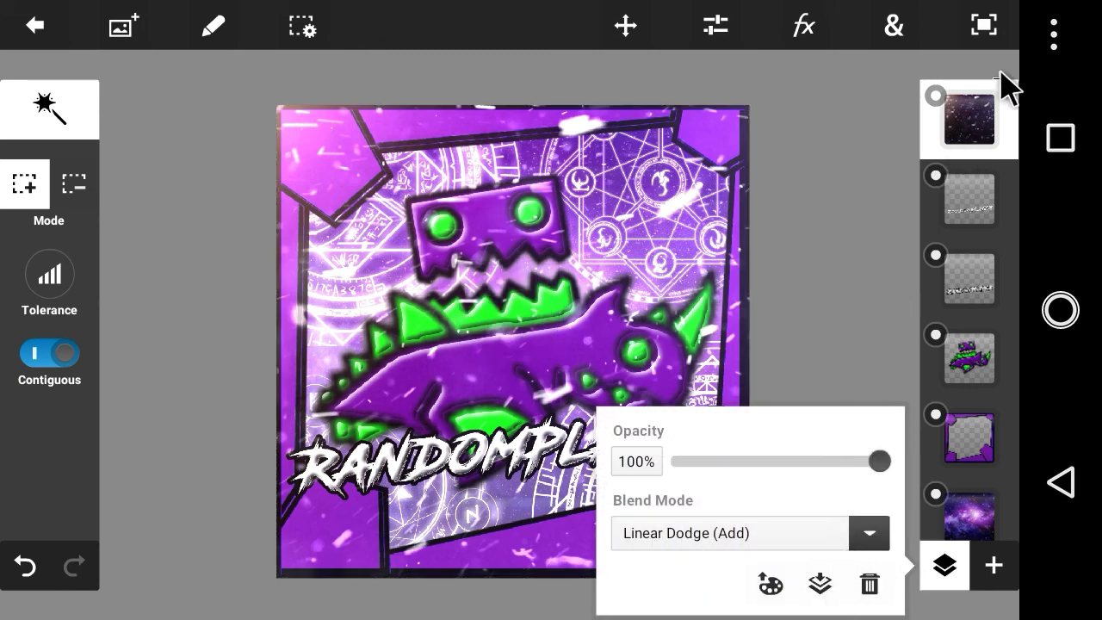
Merge all visible layers of the artwork into a single layer and wait for the app to finish.
{"action": "left_click", "coordinate": [820, 585]}
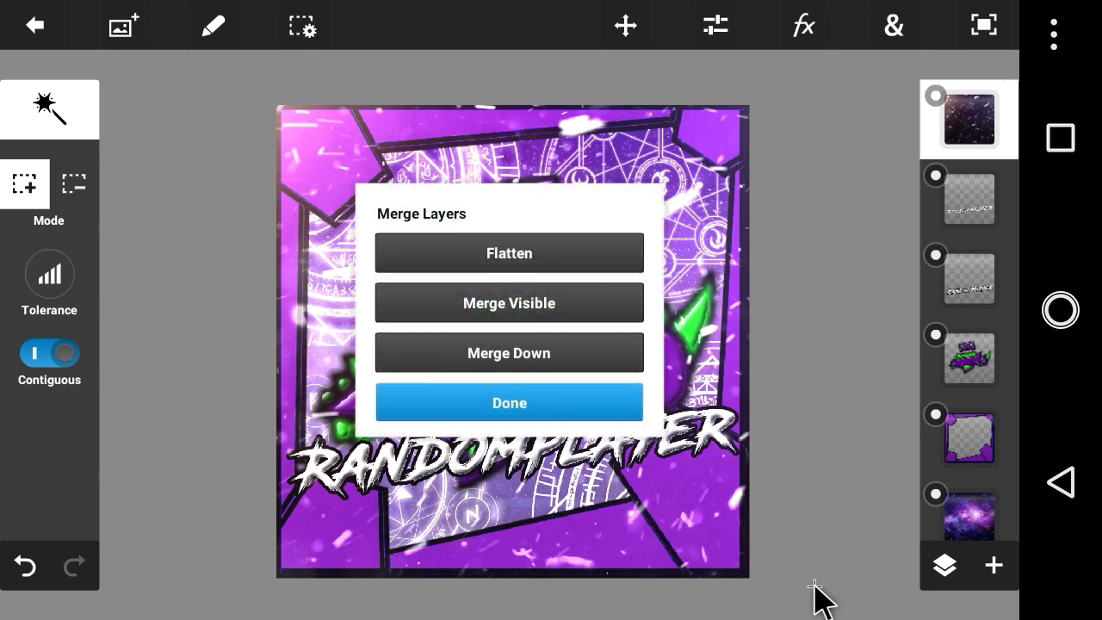
{"action": "left_click", "coordinate": [538, 310]}
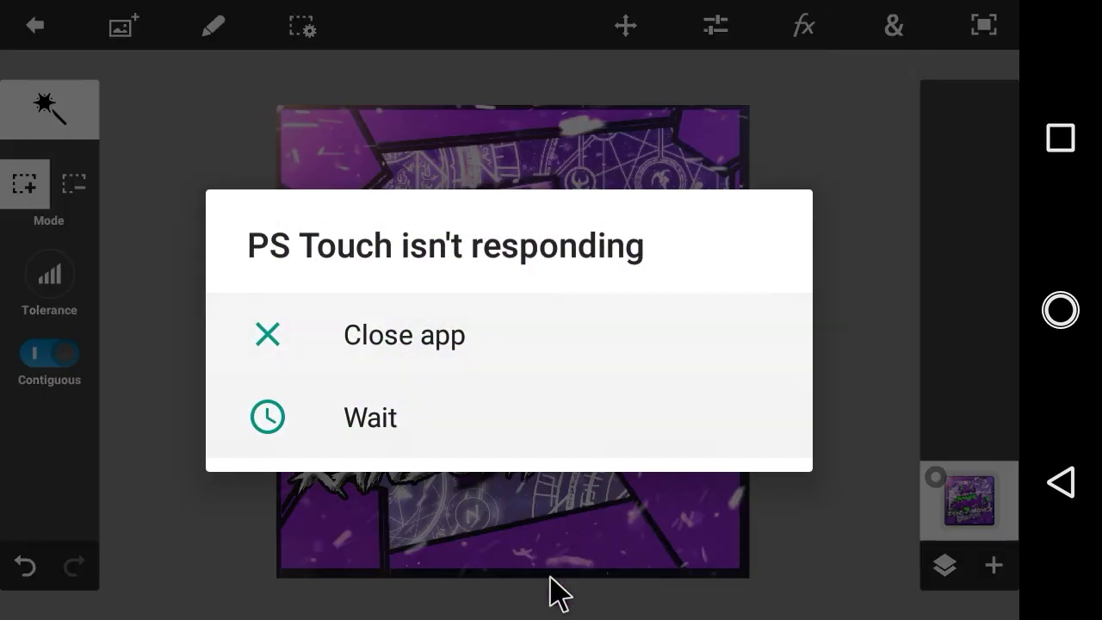
{"action": "left_click", "coordinate": [412, 424]}
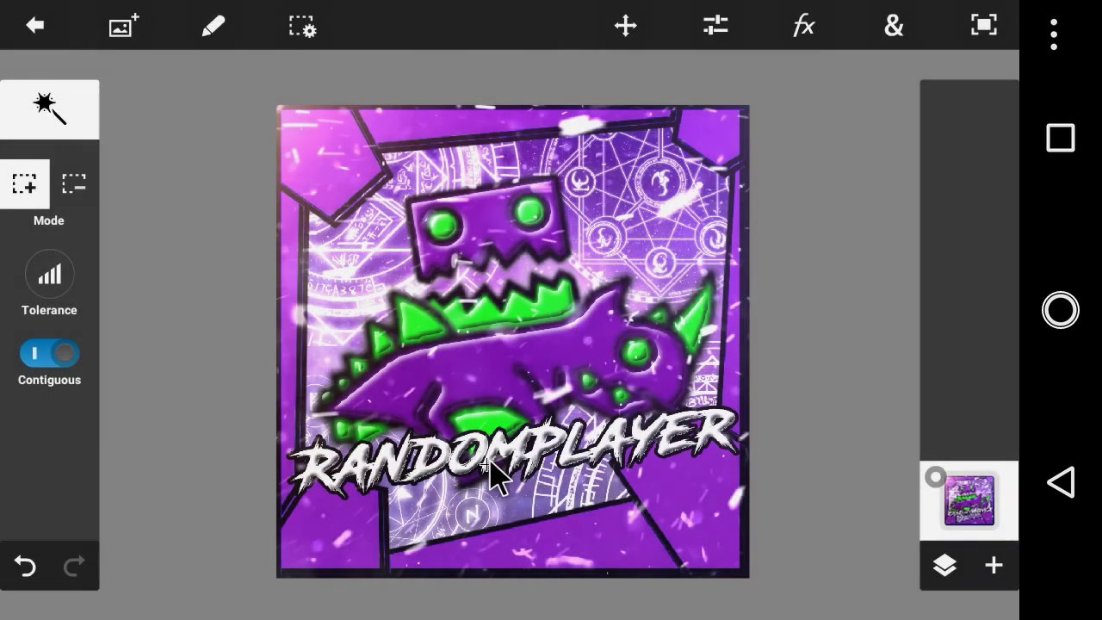
Apply a radial vignette gradient with a transparent centre and dark edges, its circle reaching slightly beyond the canvas sides.
{"action": "left_click", "coordinate": [903, 34]}
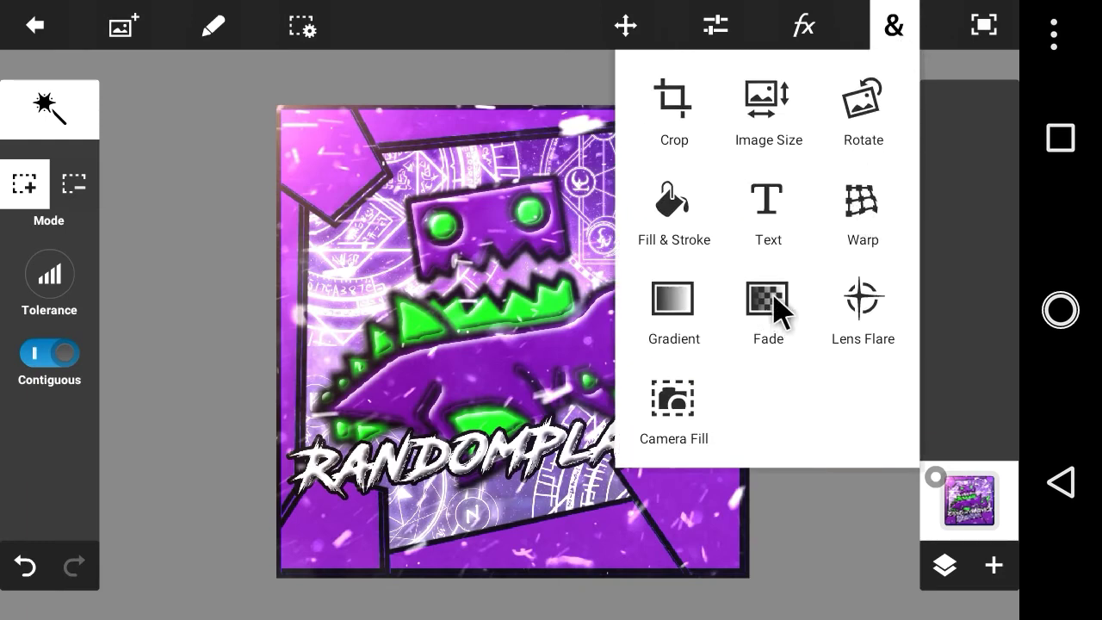
{"action": "left_click", "coordinate": [678, 321]}
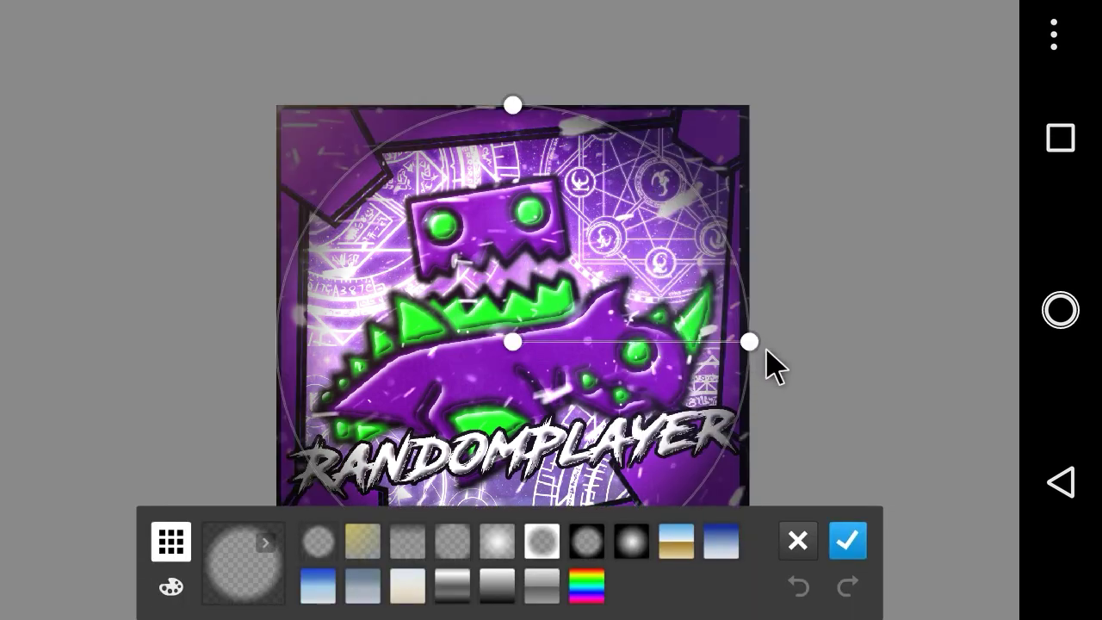
{"action": "left_click_drag", "start_coordinate": [766, 349], "coordinate": [777, 355]}
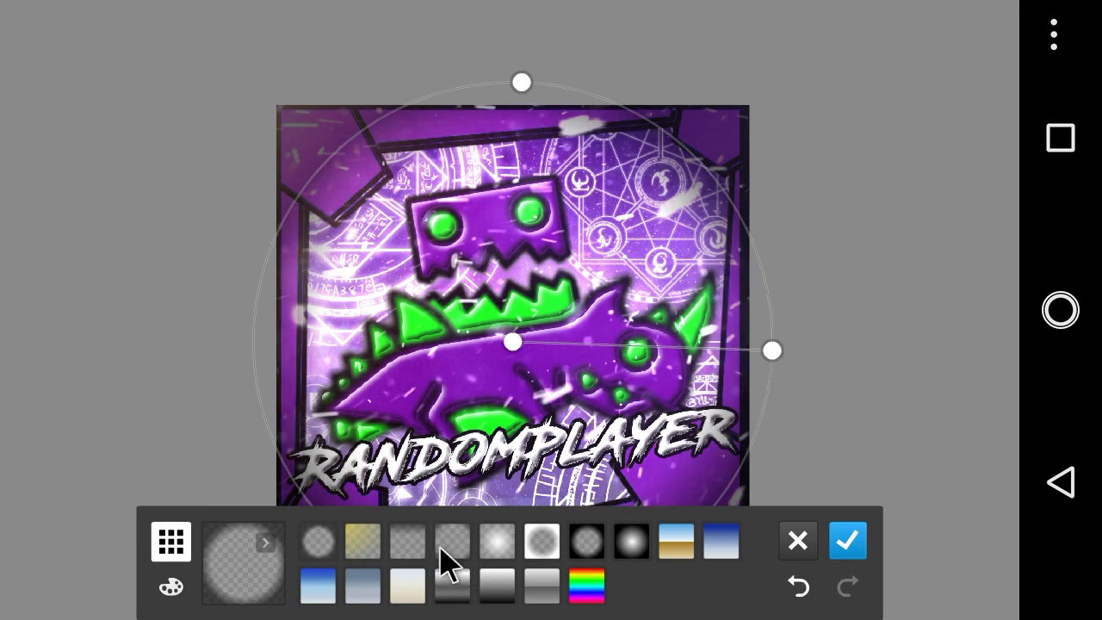
{"action": "left_click", "coordinate": [331, 540]}
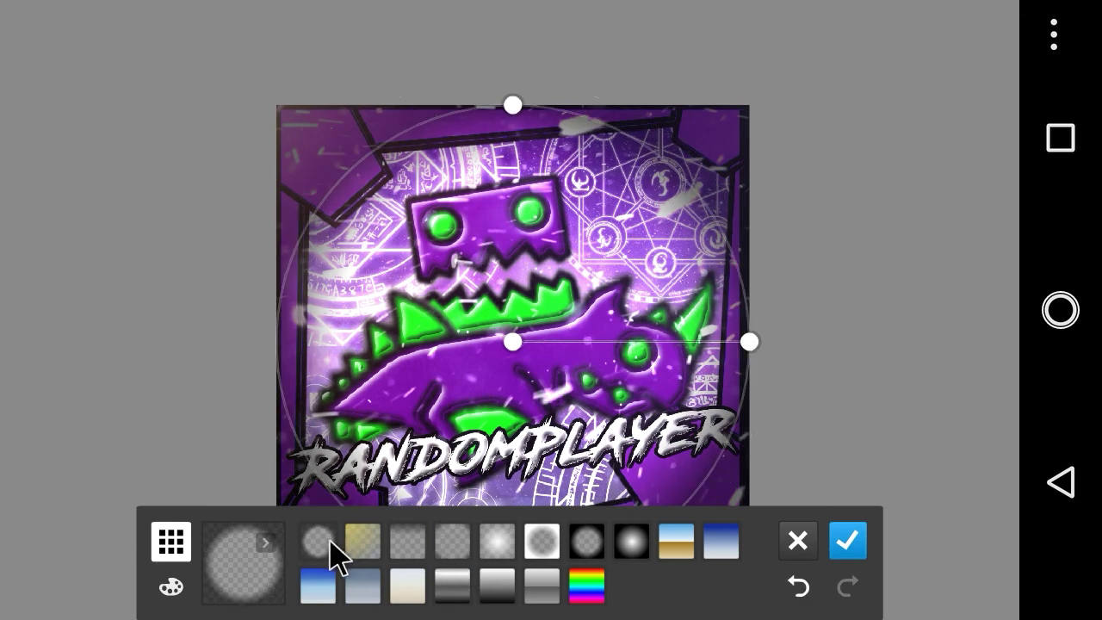
{"action": "left_click", "coordinate": [459, 549]}
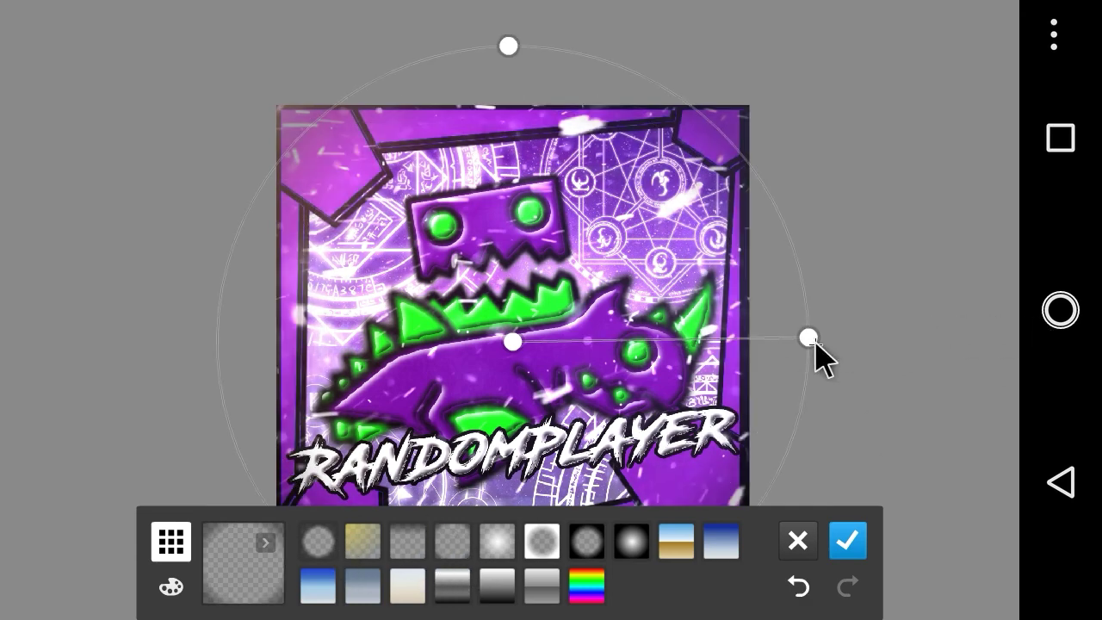
{"action": "left_click_drag", "start_coordinate": [809, 338], "coordinate": [784, 336]}
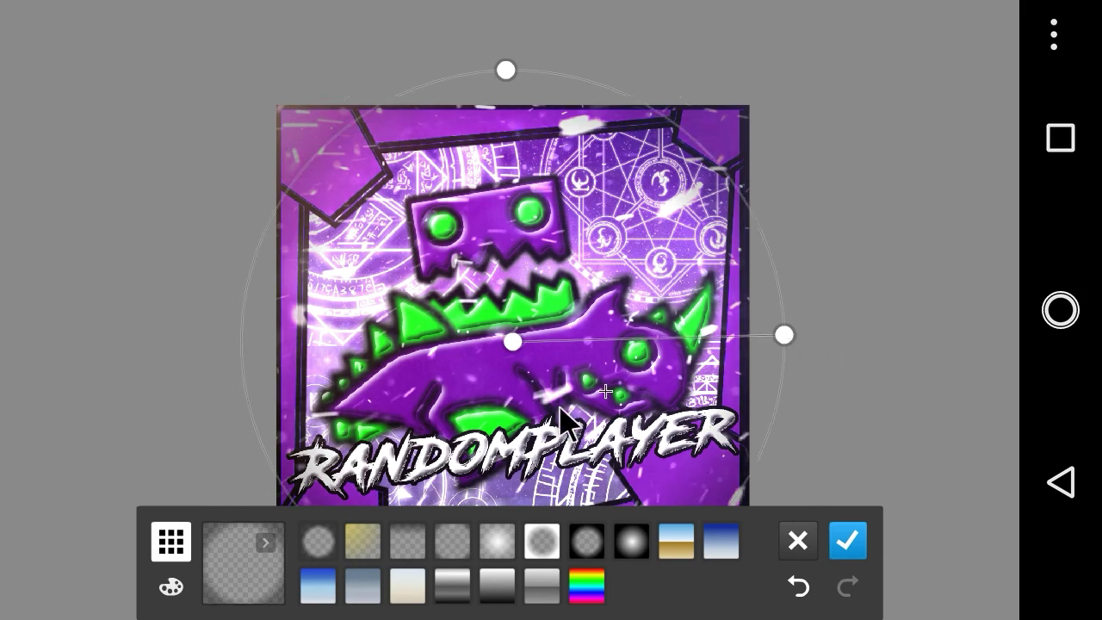
{"action": "left_click", "coordinate": [331, 534]}
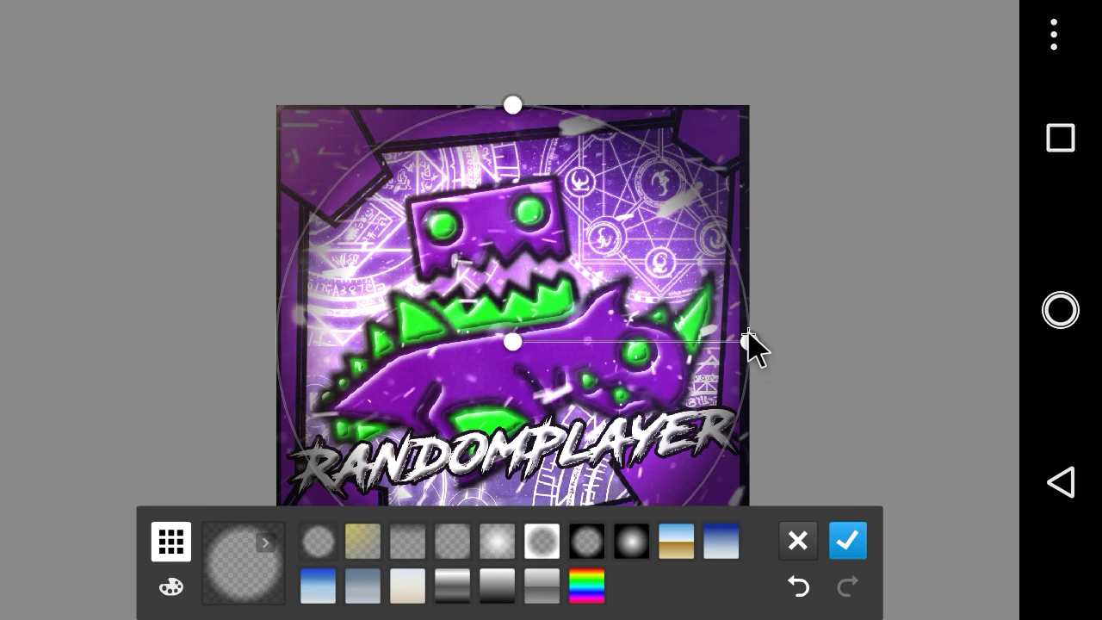
{"action": "left_click_drag", "start_coordinate": [749, 342], "coordinate": [762, 346]}
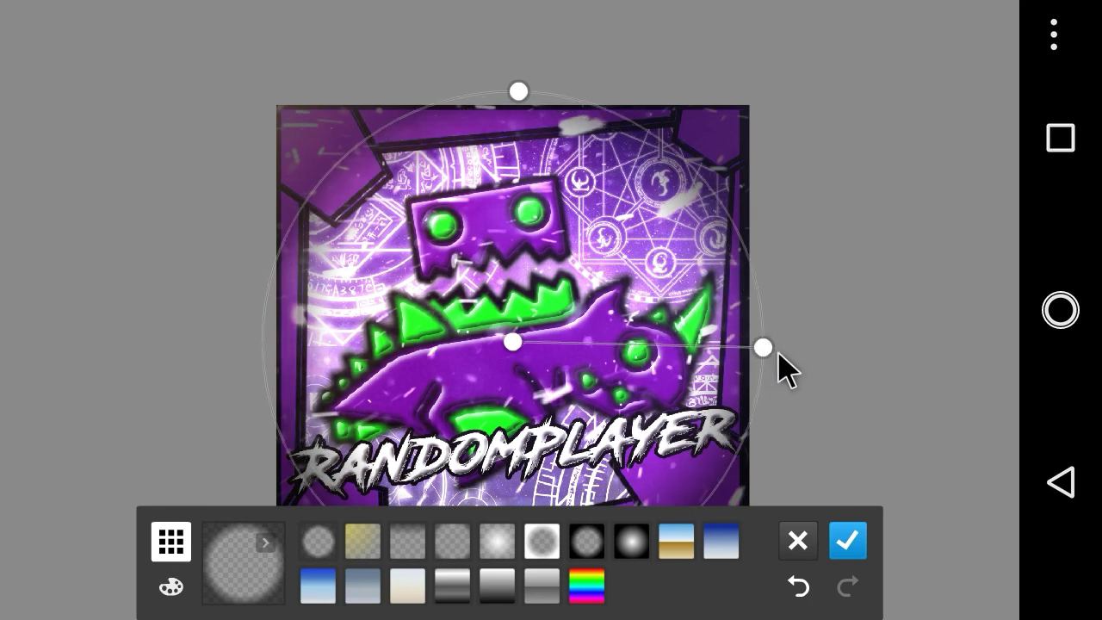
{"action": "left_click_drag", "start_coordinate": [778, 351], "coordinate": [779, 355]}
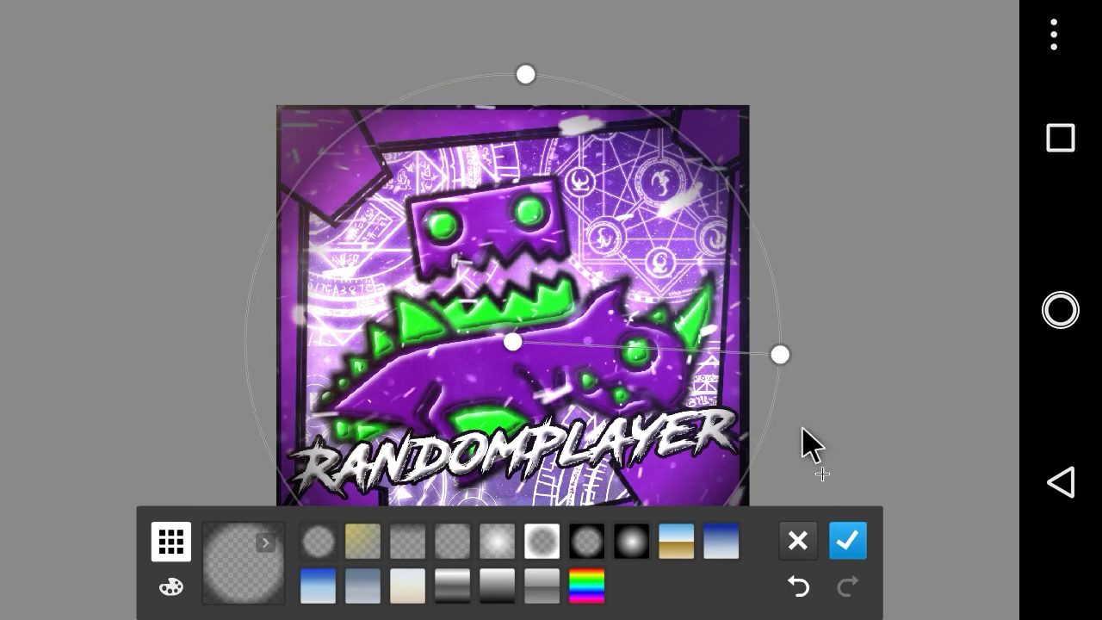
{"action": "mouse_move", "coordinate": [778, 353]}
{"action": "left_mouse_down"}
{"action": "mouse_move", "coordinate": [761, 347]}
{"action": "mouse_move", "coordinate": [767, 358]}
{"action": "left_mouse_up"}
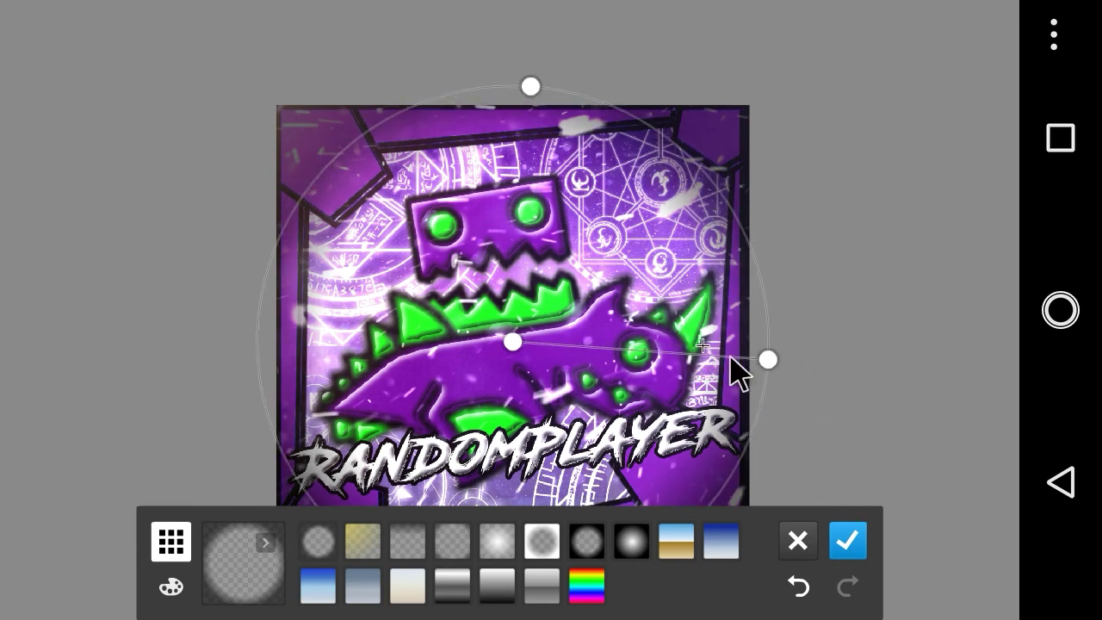
{"action": "left_click", "coordinate": [847, 541]}
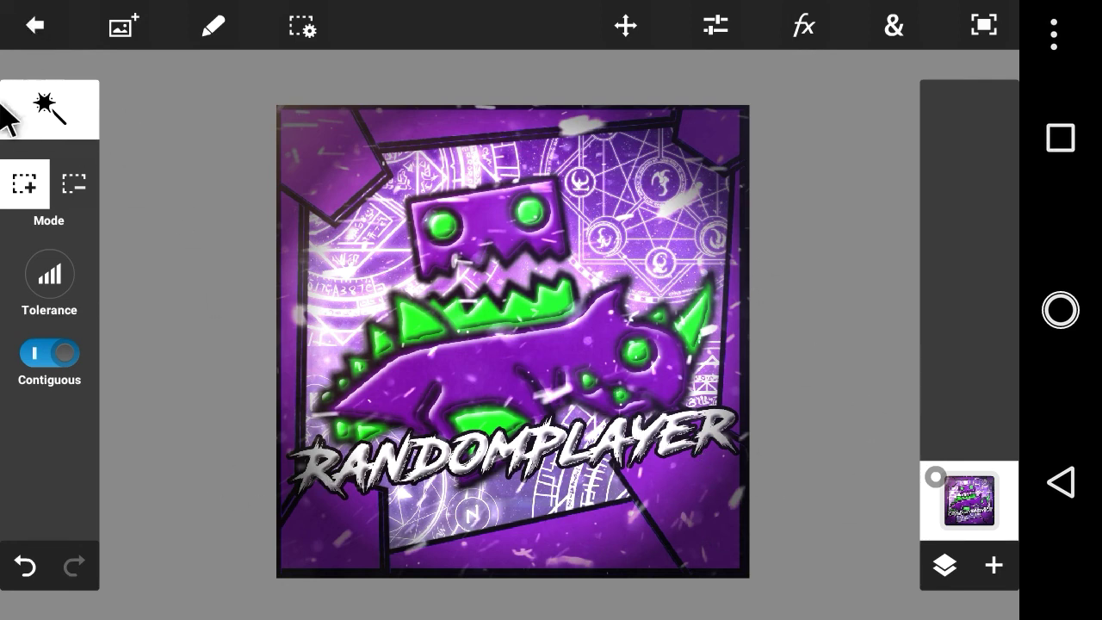
Save and close the project, and export the Untitled artwork to the gallery as a JPEG.
{"action": "left_click", "coordinate": [31, 33]}
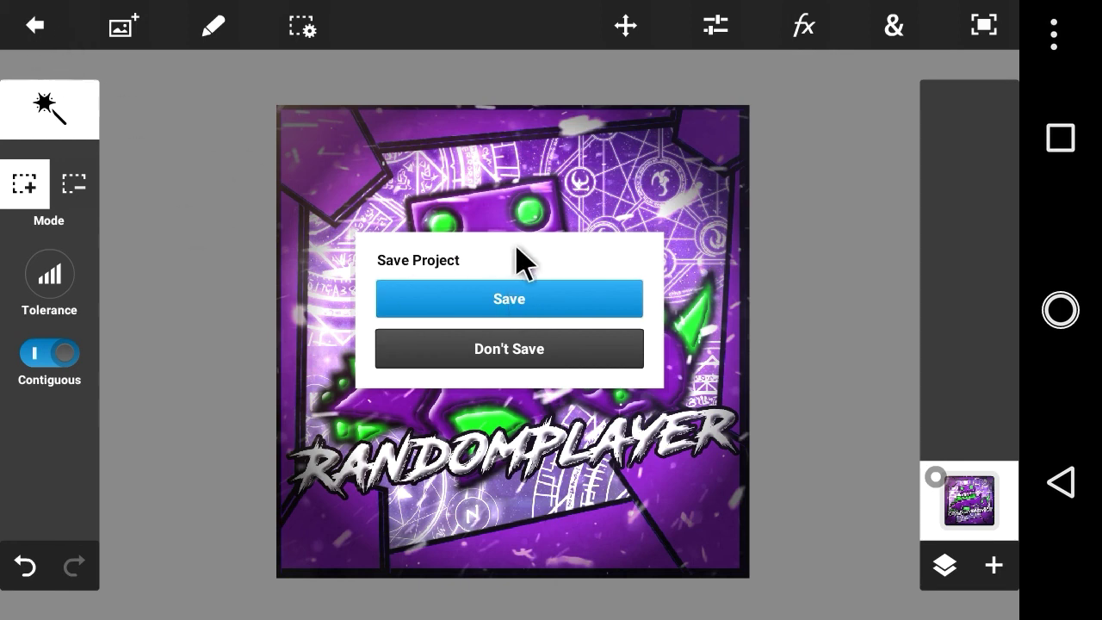
{"action": "left_click", "coordinate": [516, 303]}
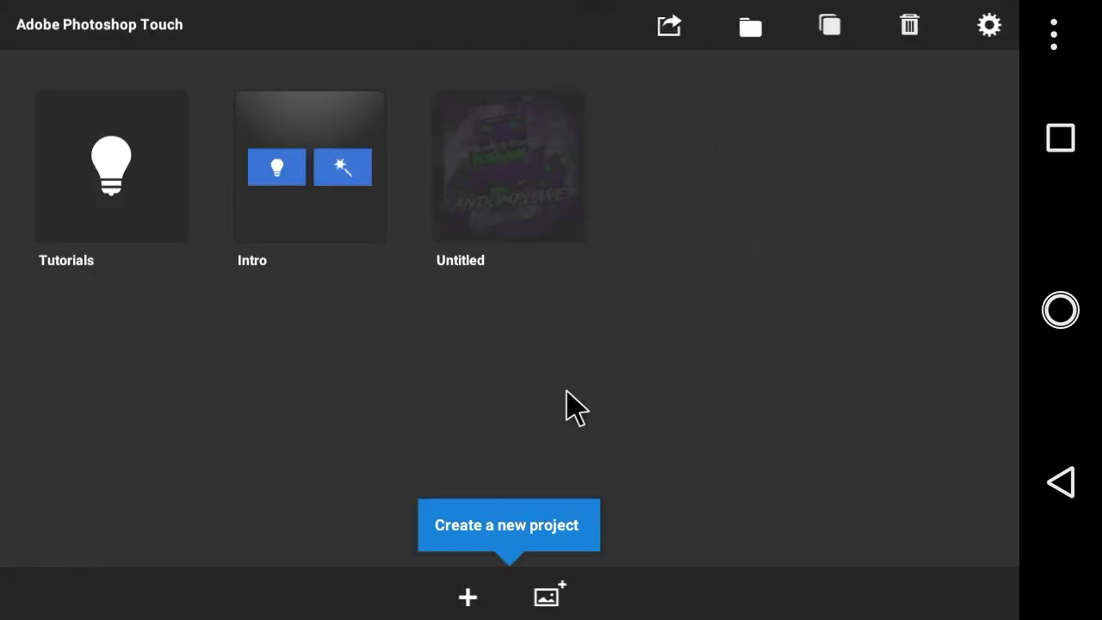
{"action": "left_click", "coordinate": [674, 27]}
{"action": "left_click", "coordinate": [586, 127]}
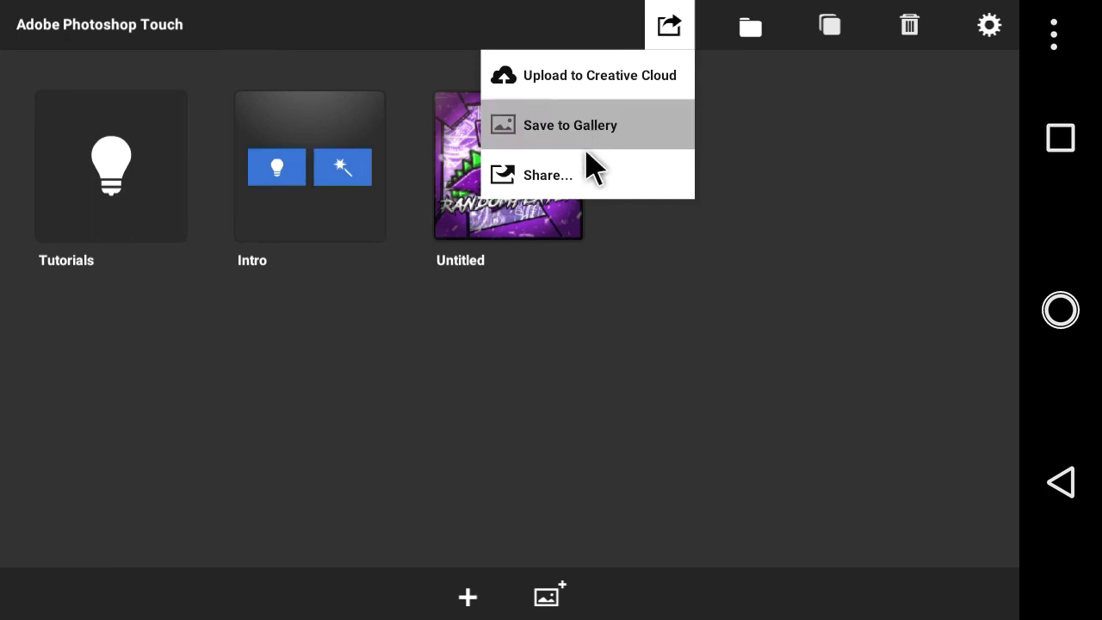
{"action": "left_click", "coordinate": [523, 231]}
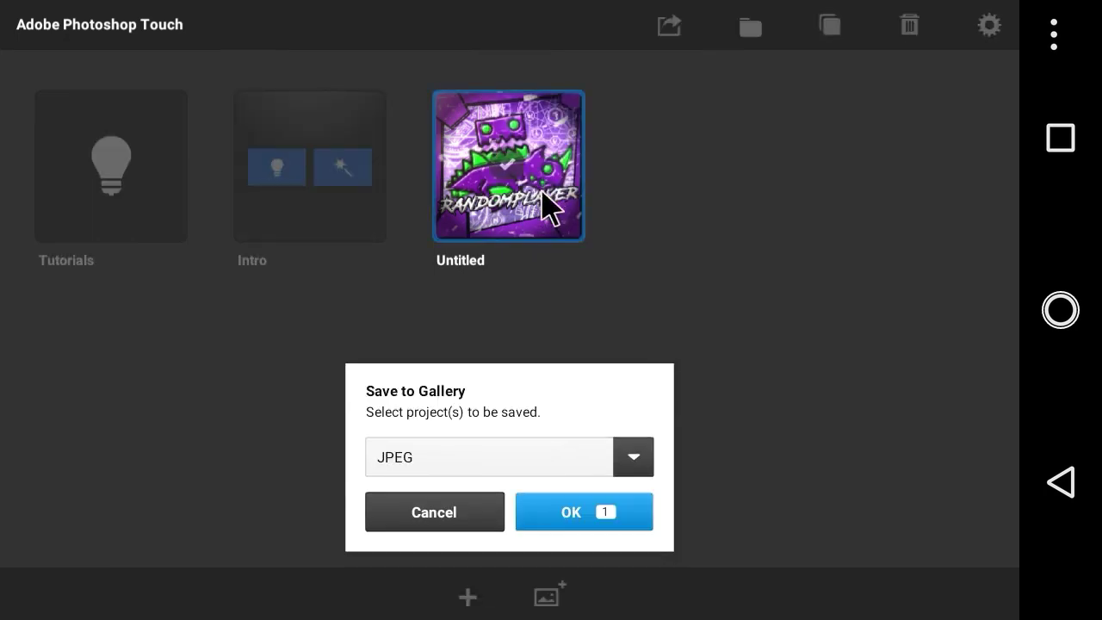
{"action": "left_click", "coordinate": [522, 456]}
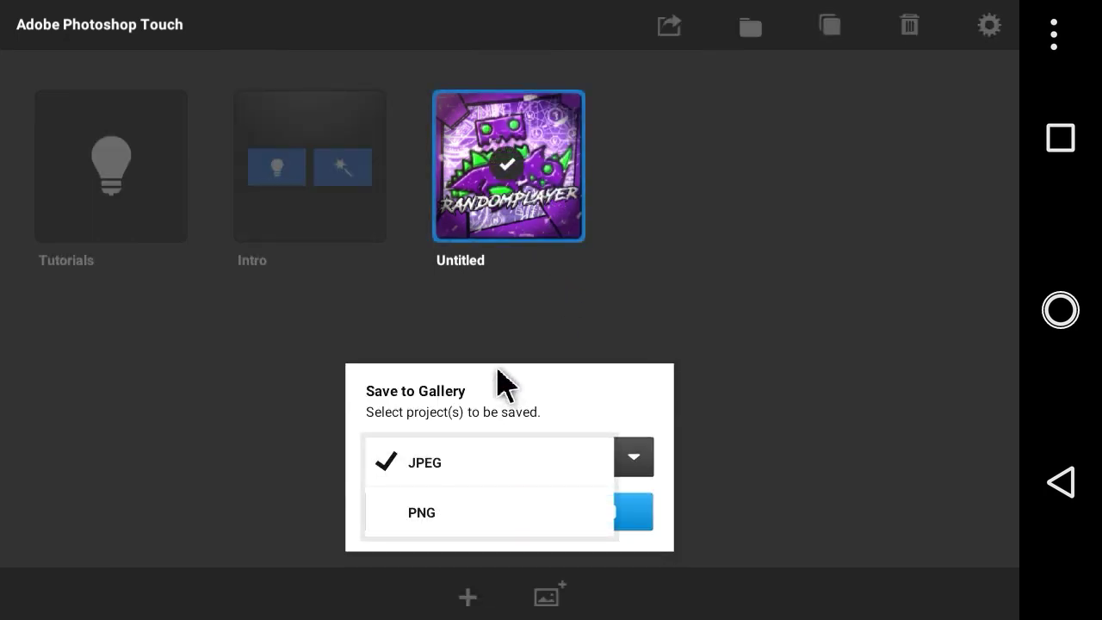
{"action": "left_click", "coordinate": [457, 465]}
{"action": "left_click", "coordinate": [575, 516]}
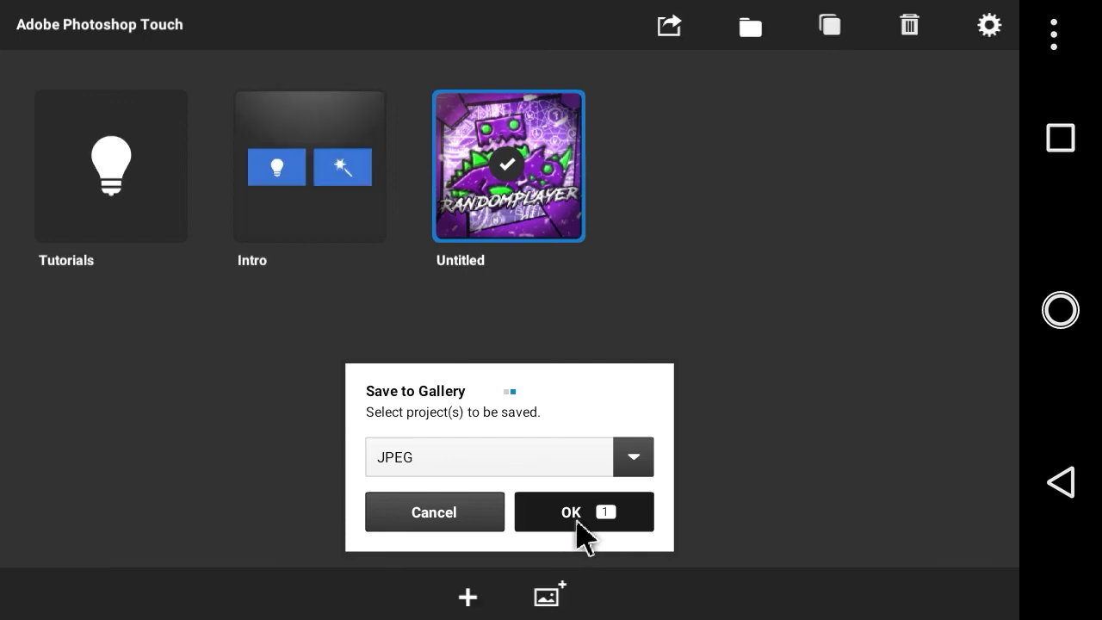